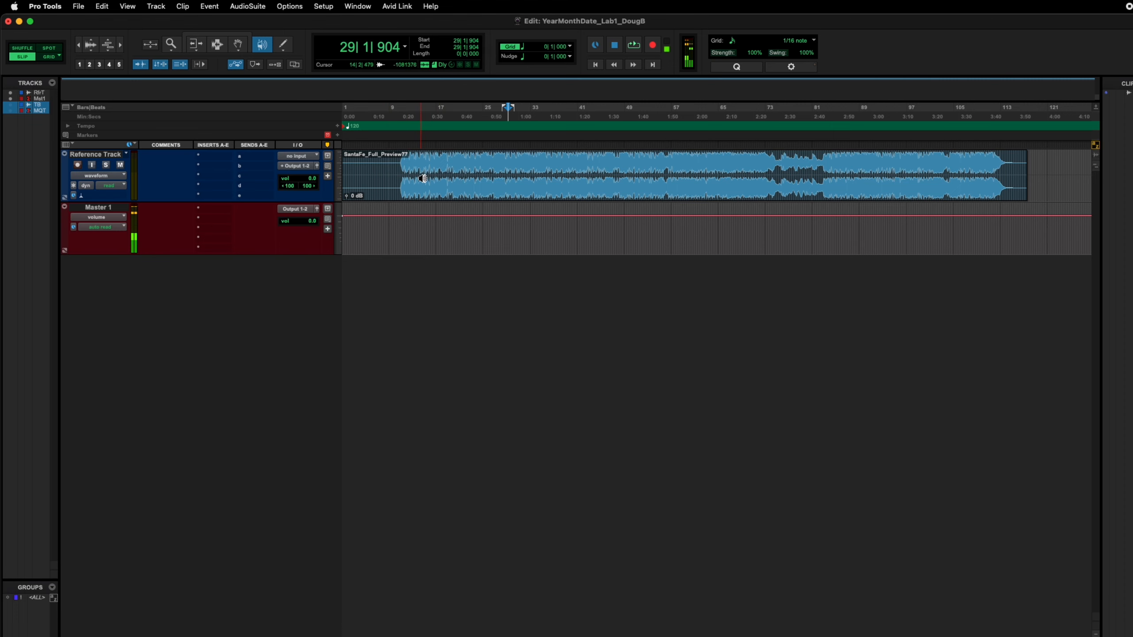
Step: Switch to the browser and read the course page's instructions on the Processing settings needed before importing tracks
key(super+Tab)
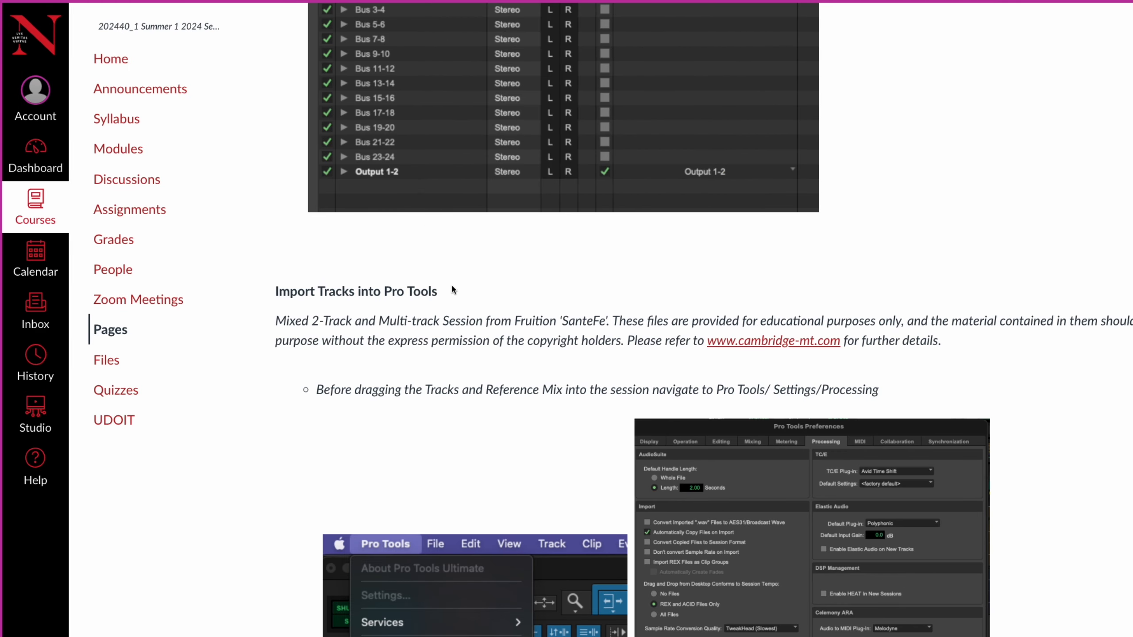
scroll(451, 289, down, 5)
scroll(451, 288, down, 2)
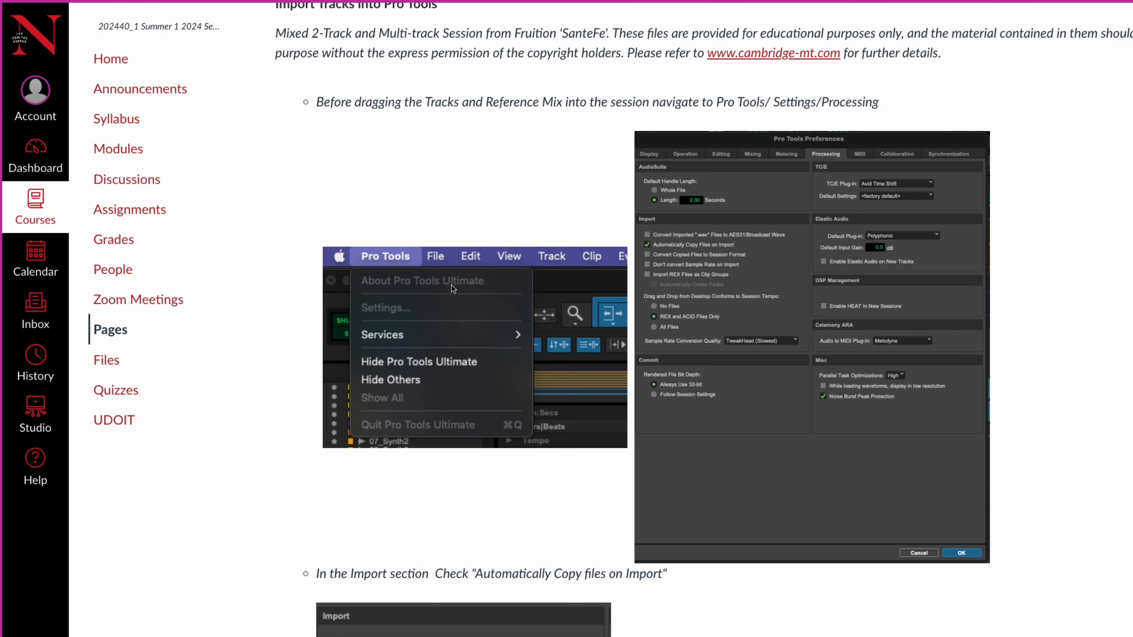
scroll(452, 289, up, 1)
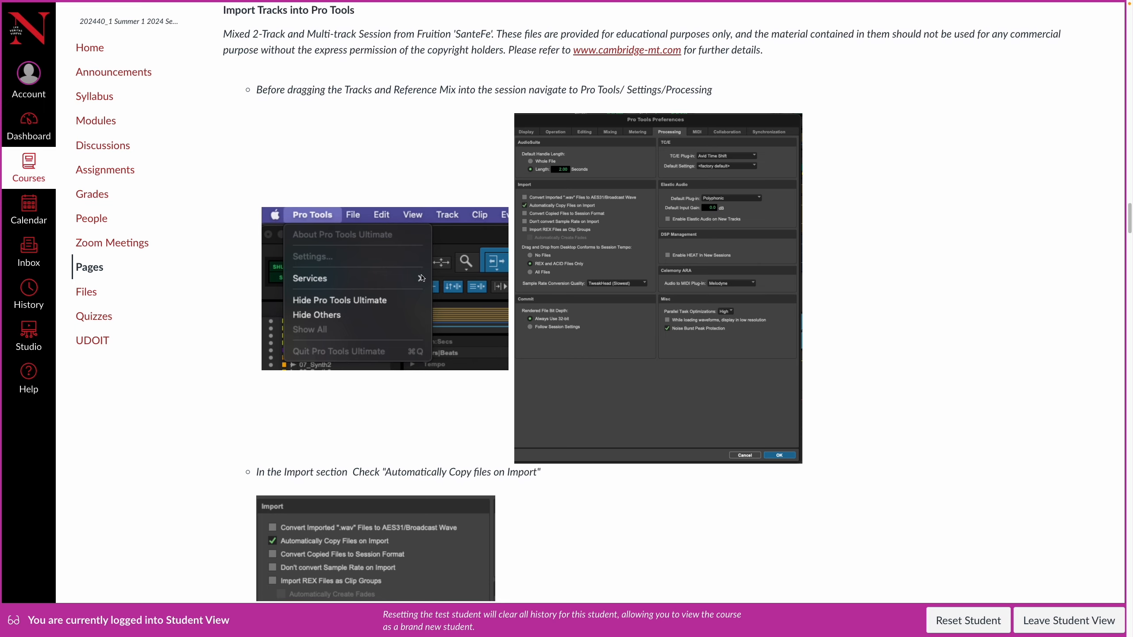
scroll(420, 274, down, 6)
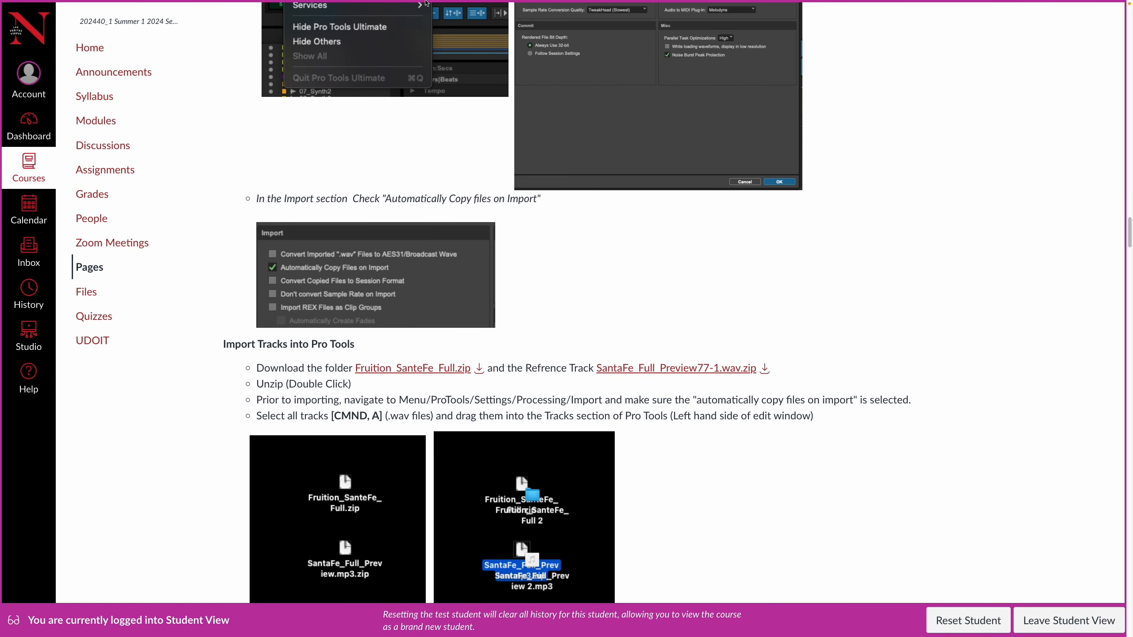
scroll(421, 252, up, 5)
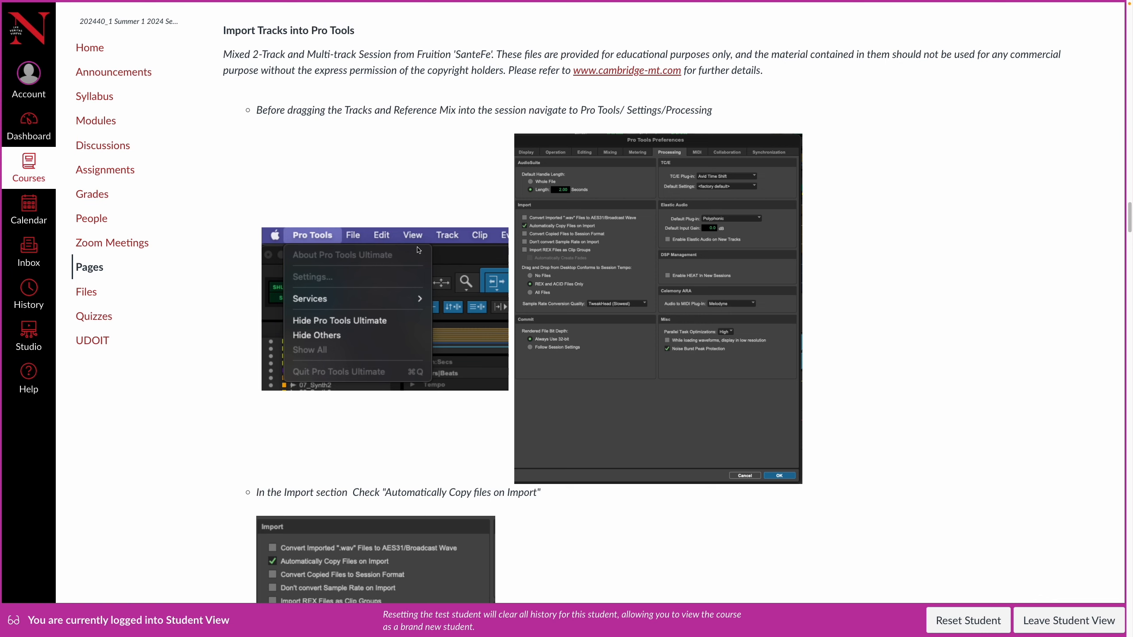
Step: Switch to Pro Tools, check the Automatically Copy Files on Import option in the Processing preferences, and dismiss the preferences without changes
key(super+Tab)
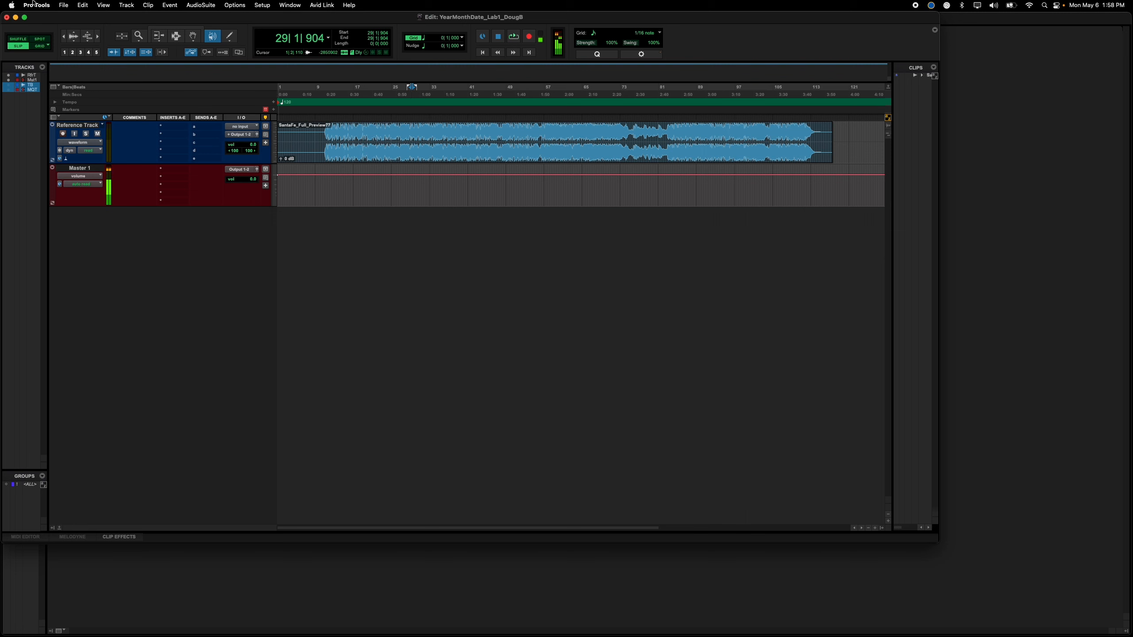
click(36, 5)
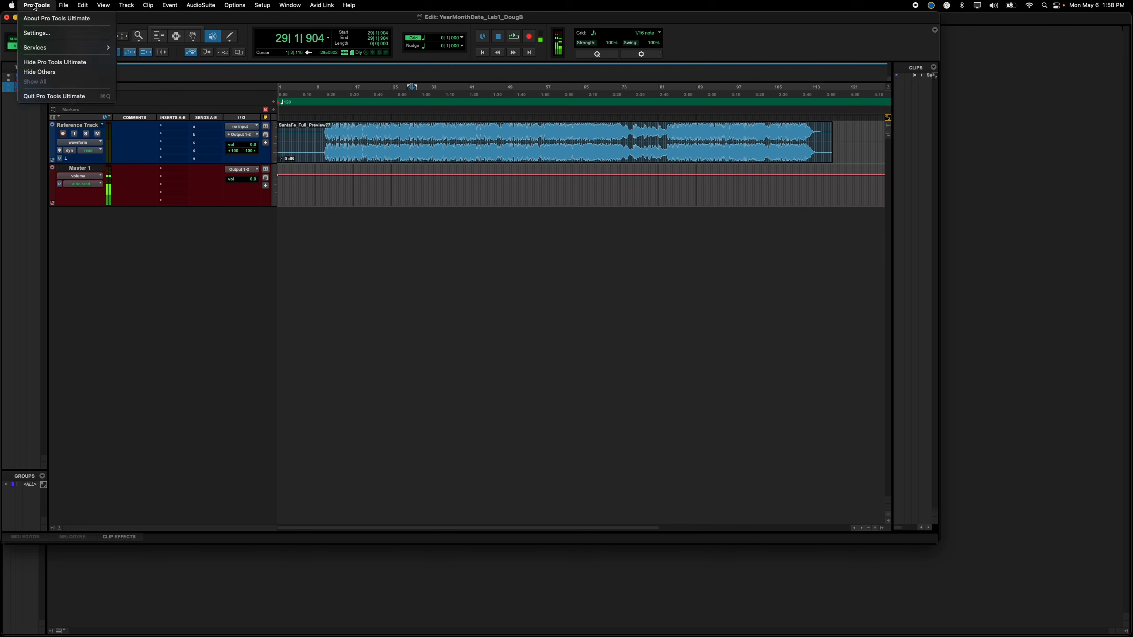
click(42, 33)
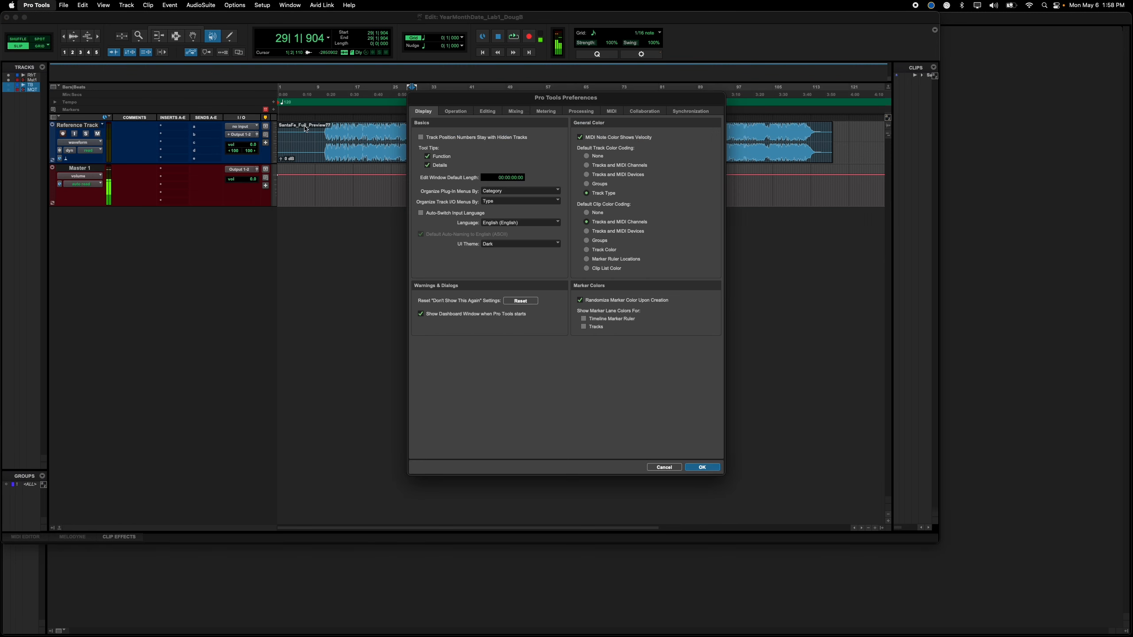
click(588, 112)
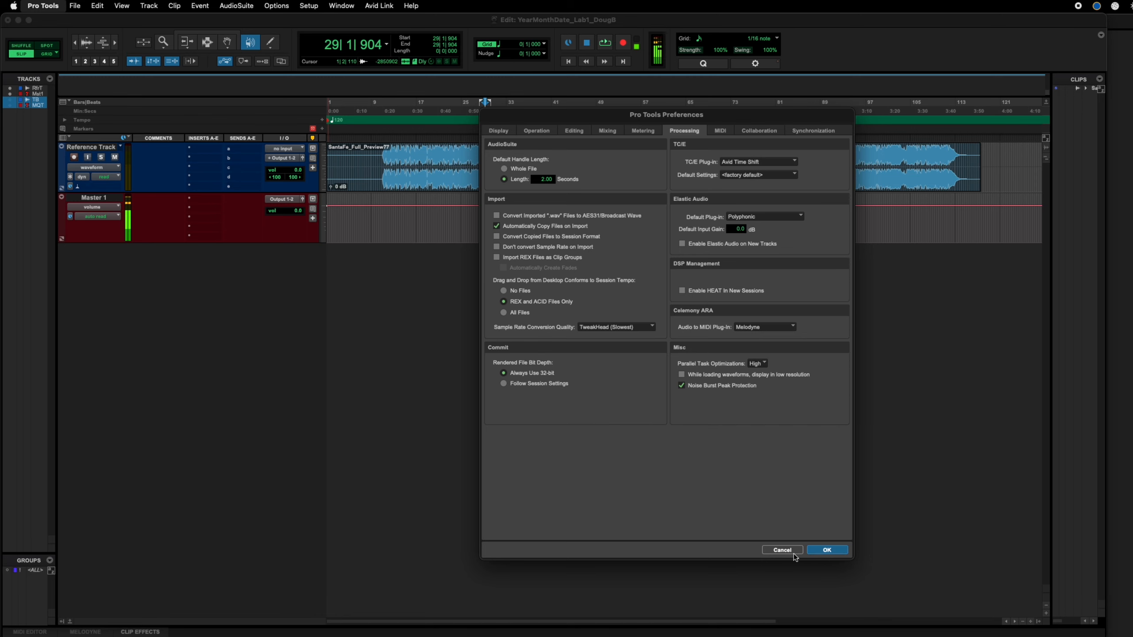
click(783, 550)
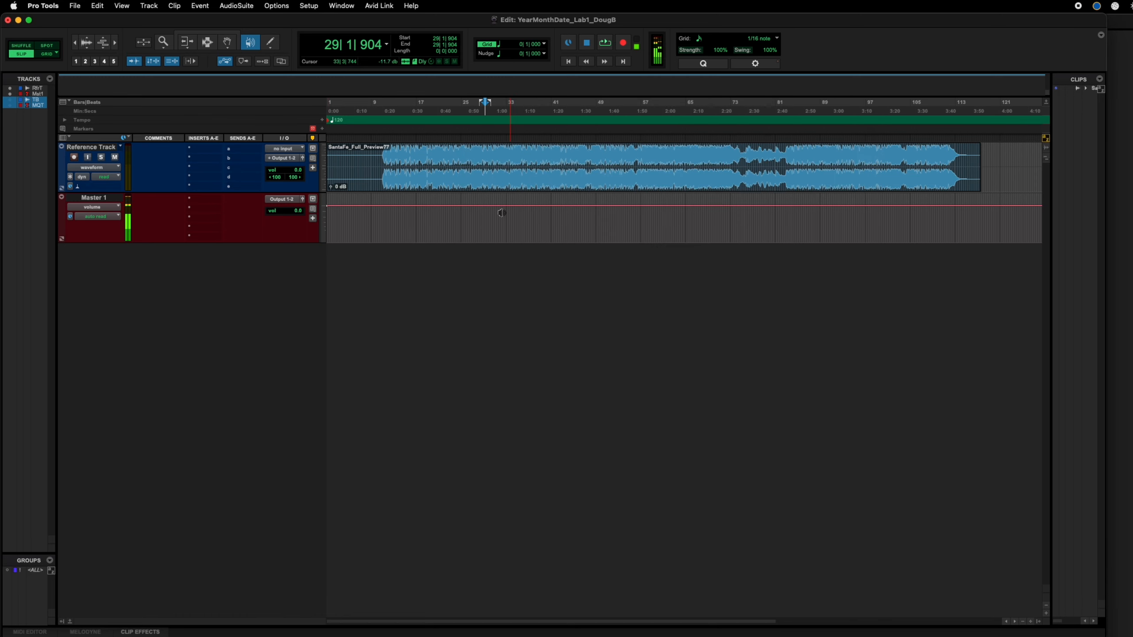
Step: Return to the course page and read the steps for downloading, unzipping and importing the Fruition_SanteFe_Full tracks
key(super+Tab)
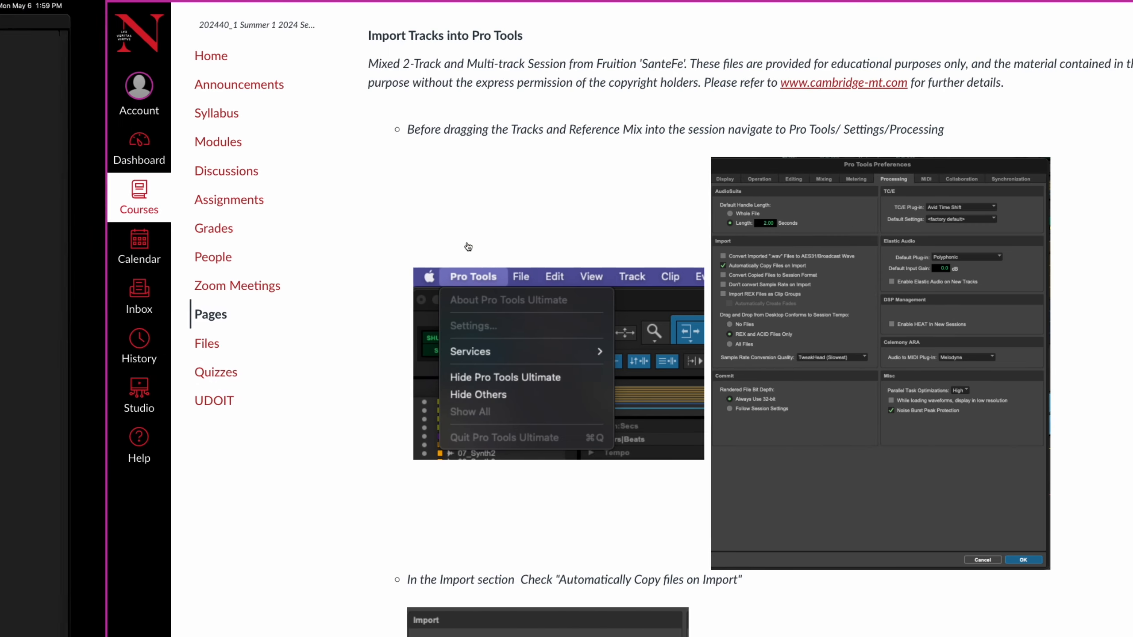
scroll(423, 313, down, 15)
scroll(424, 318, up, 3)
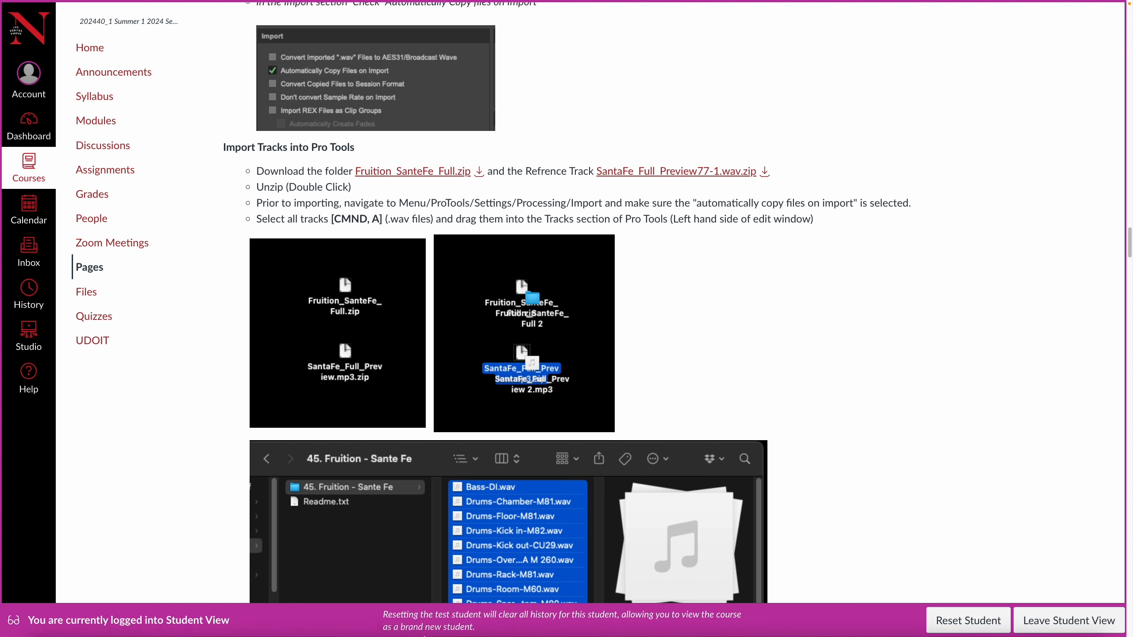
Step: Switch back to Pro Tools and place the edit cursor at 11|1|269, at the start of the reference track's music
mouse_move(365, 630)
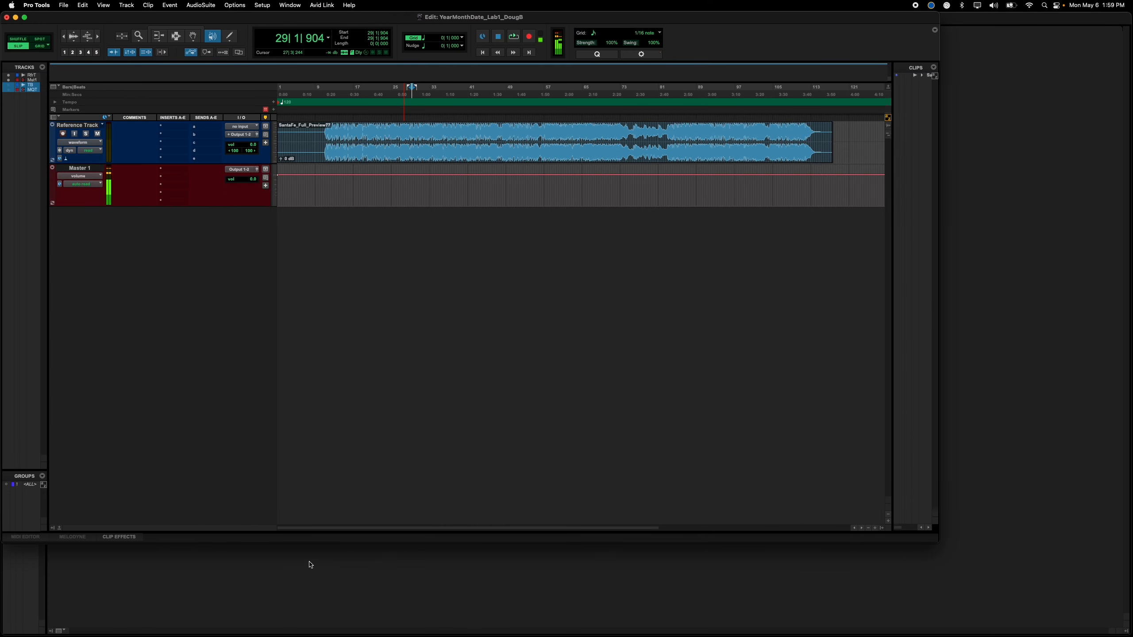
click(140, 37)
drag(357, 136, 274, 140)
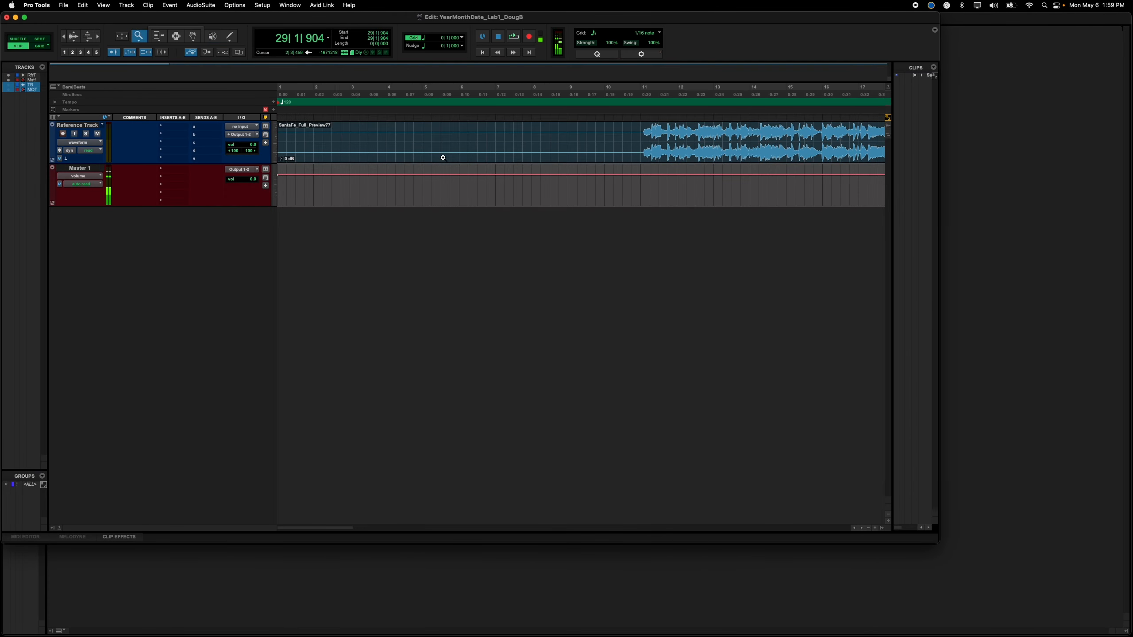
click(644, 87)
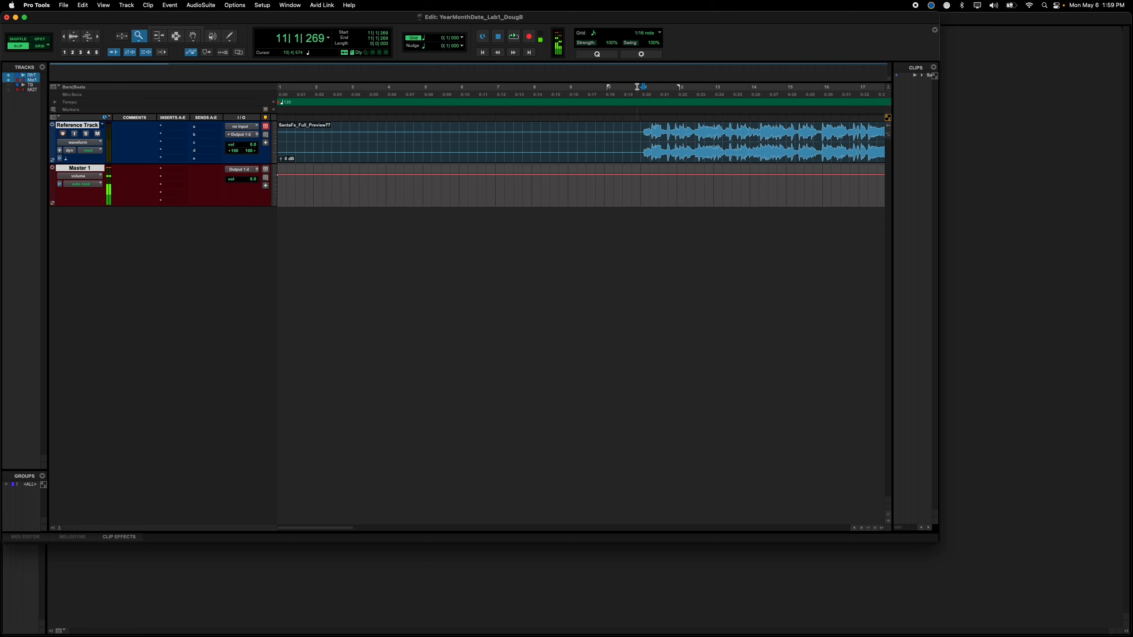
alt+click(533, 146)
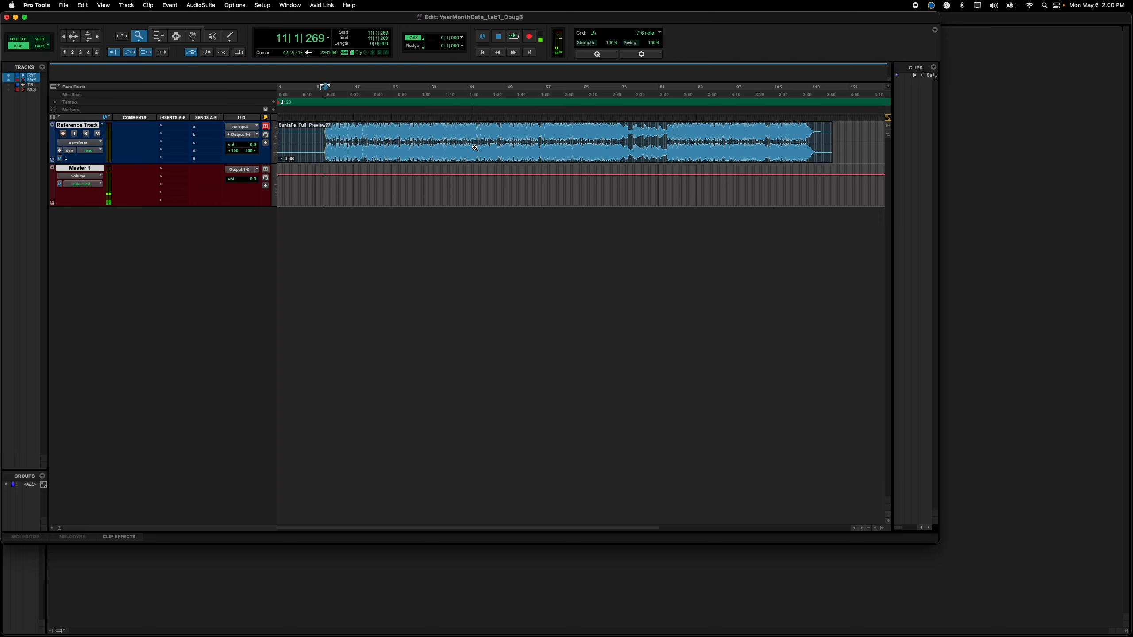
Step: Import all WAV files from the 45. Fruition - Sante Fe folder as new tracks and inspect their alignment with the reference track
mouse_move(1132, 0)
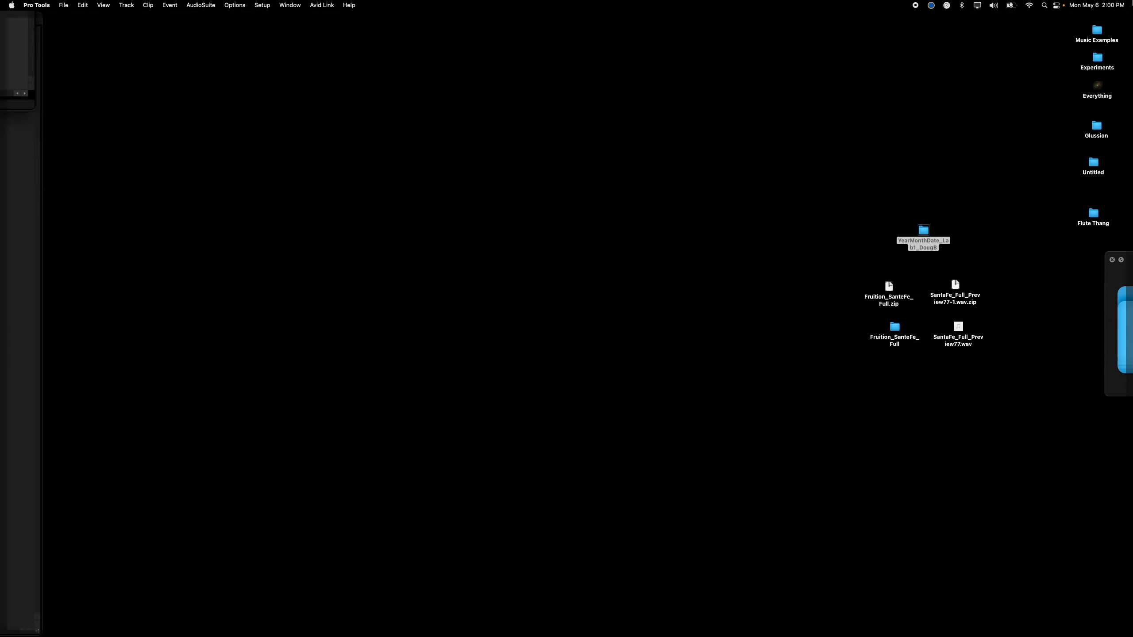
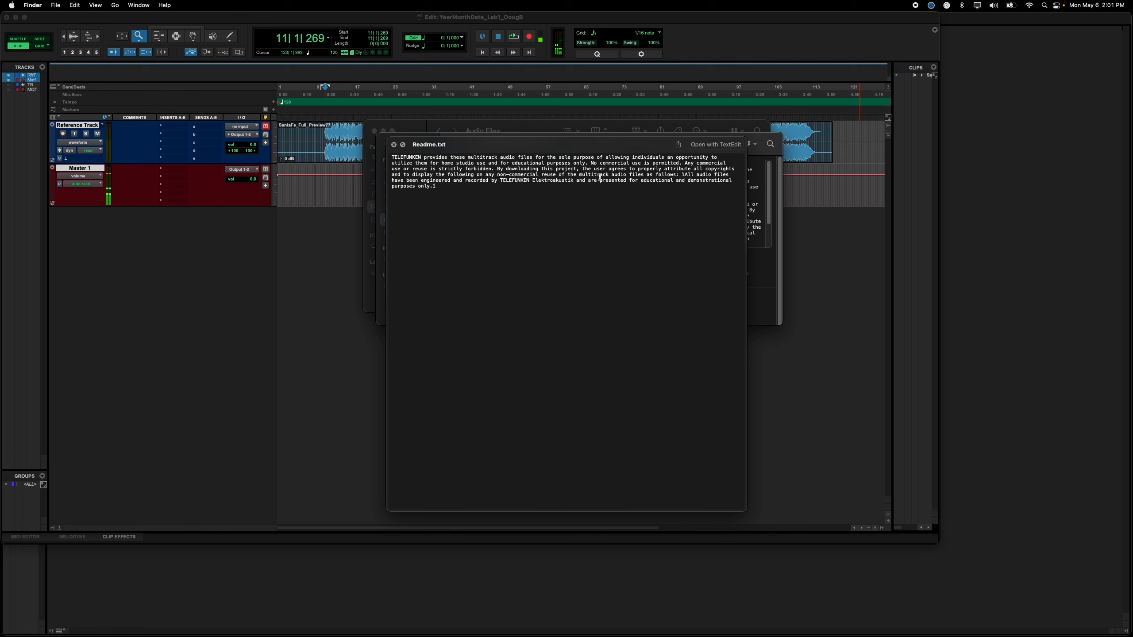
key(space)
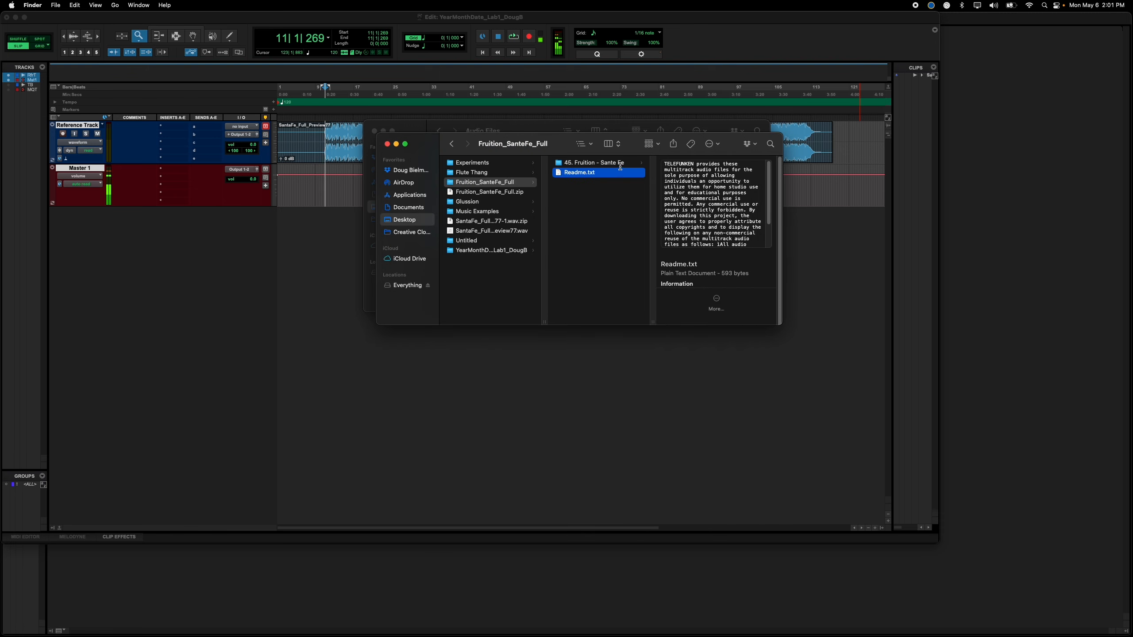
click(619, 163)
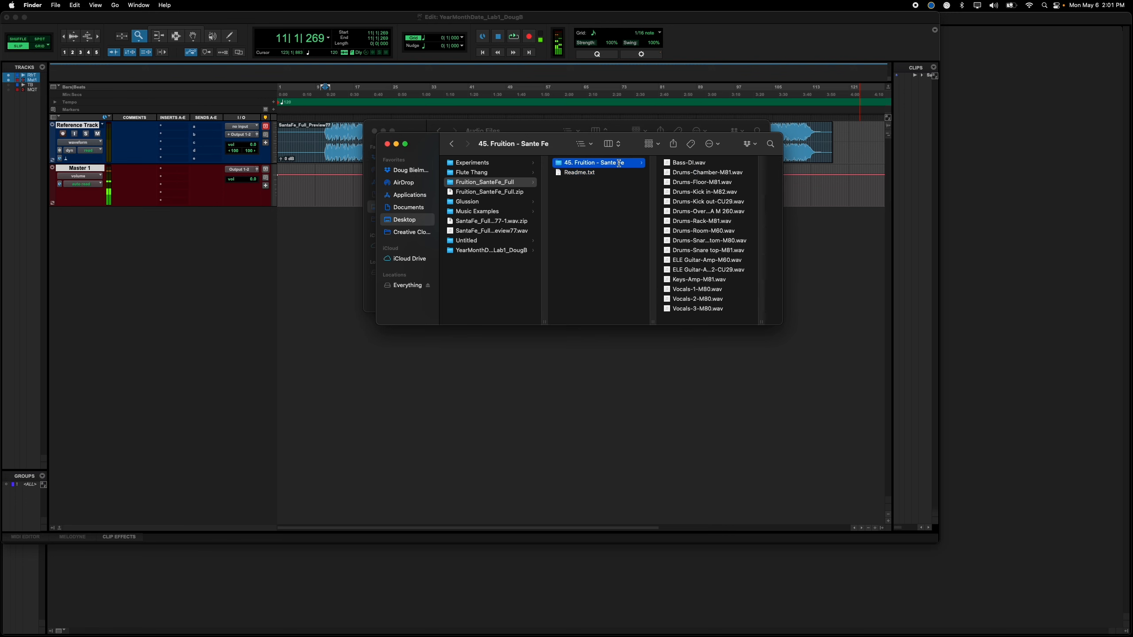
click(698, 162)
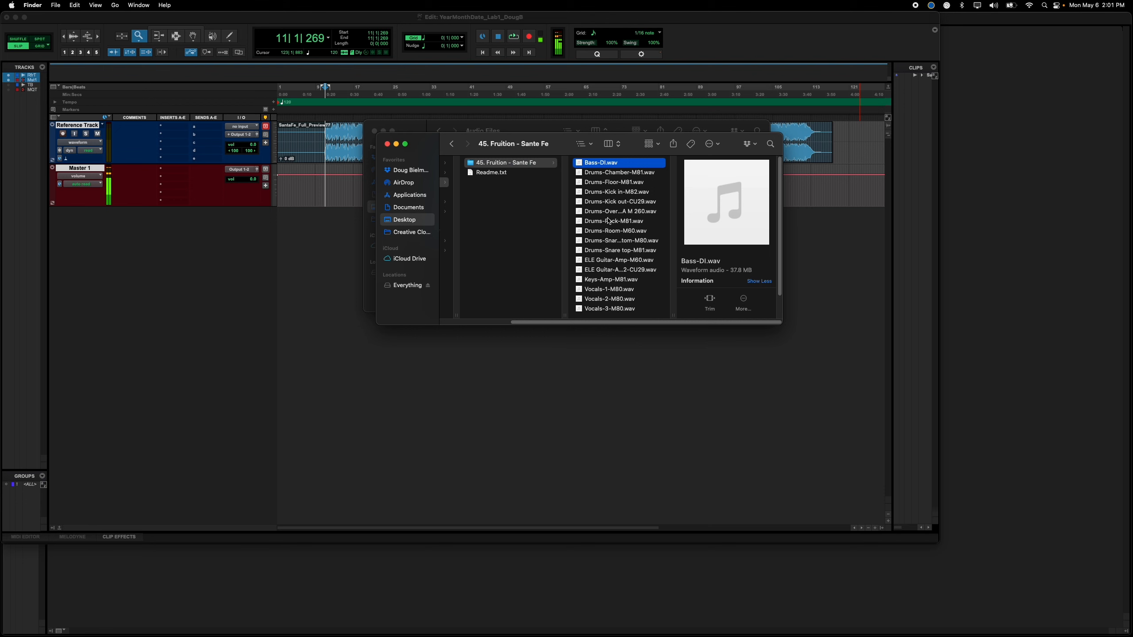
shift+click(631, 311)
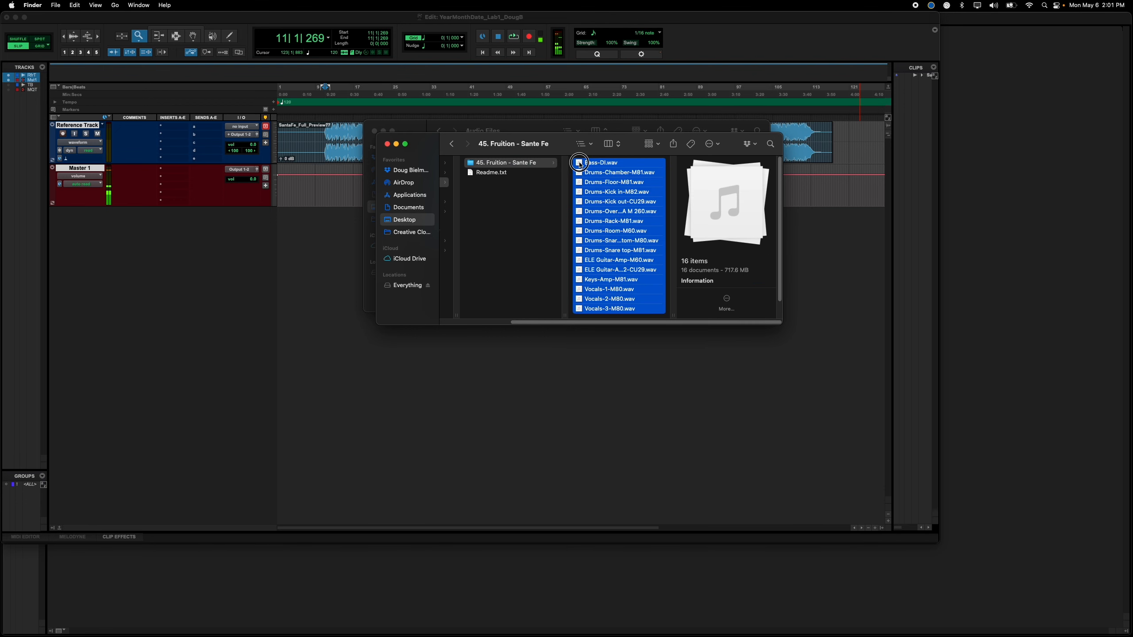
drag(579, 164, 17, 177)
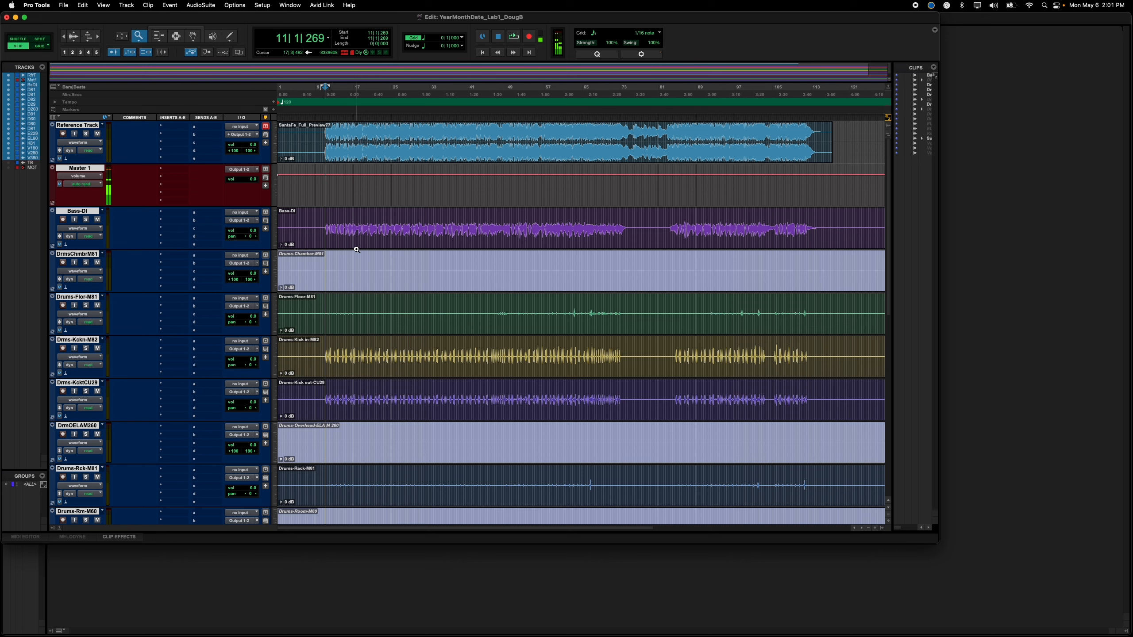
drag(368, 231, 271, 238)
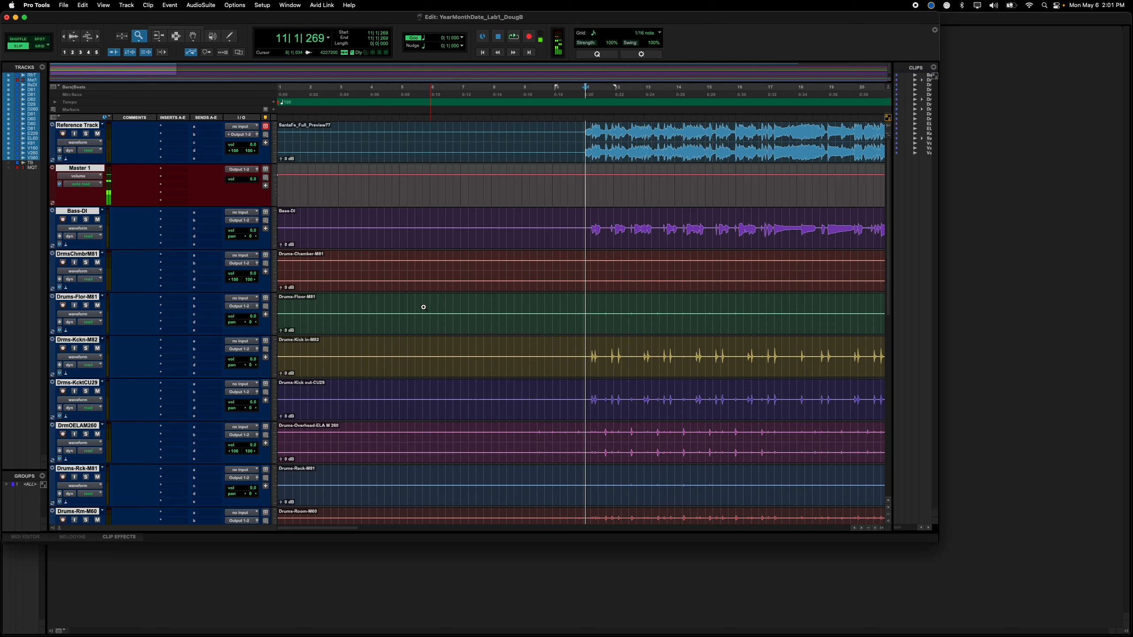
key(alt+a)
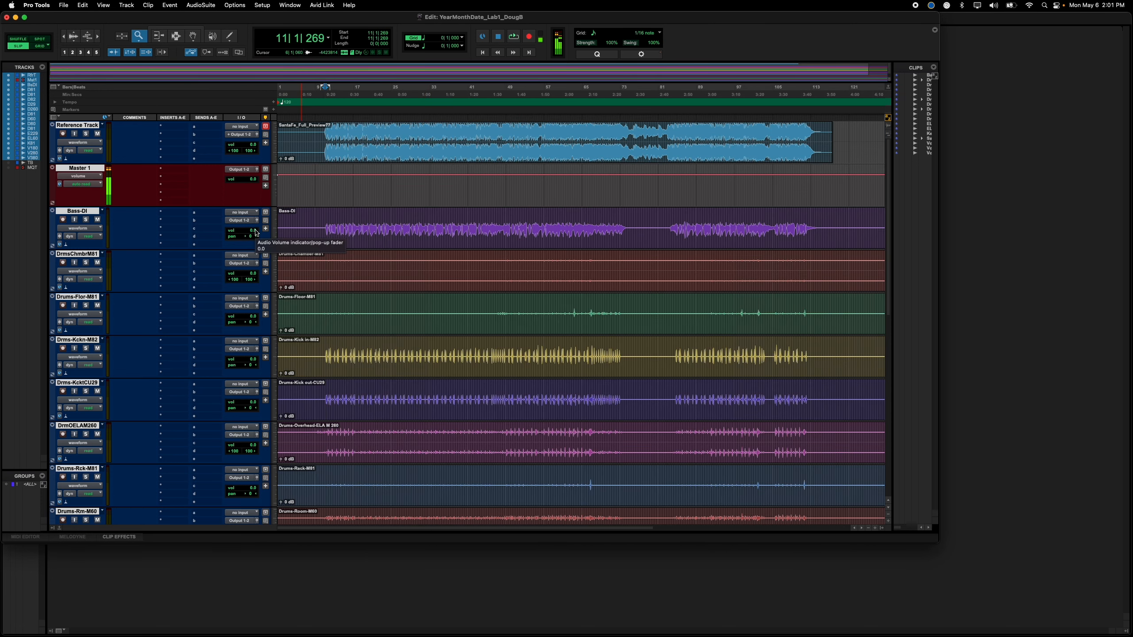
Step: Switch to Finder, close the source folder, inspect the session folder's Audio Files, Clip Groups and Bounced Files subfolders, and close its window
key(super+Tab)
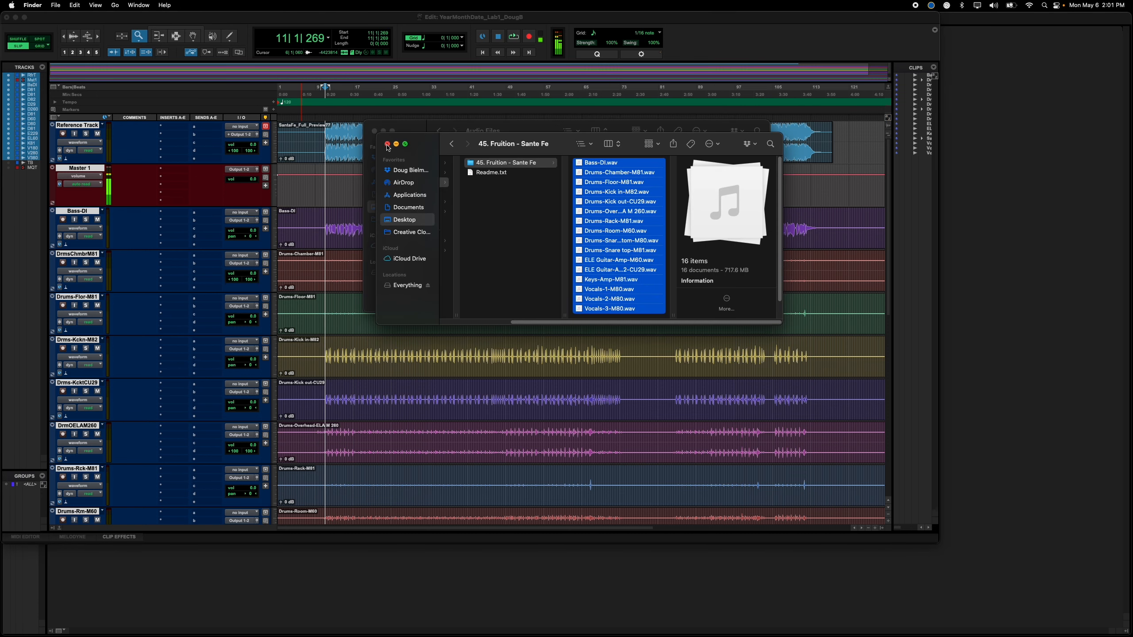
click(387, 144)
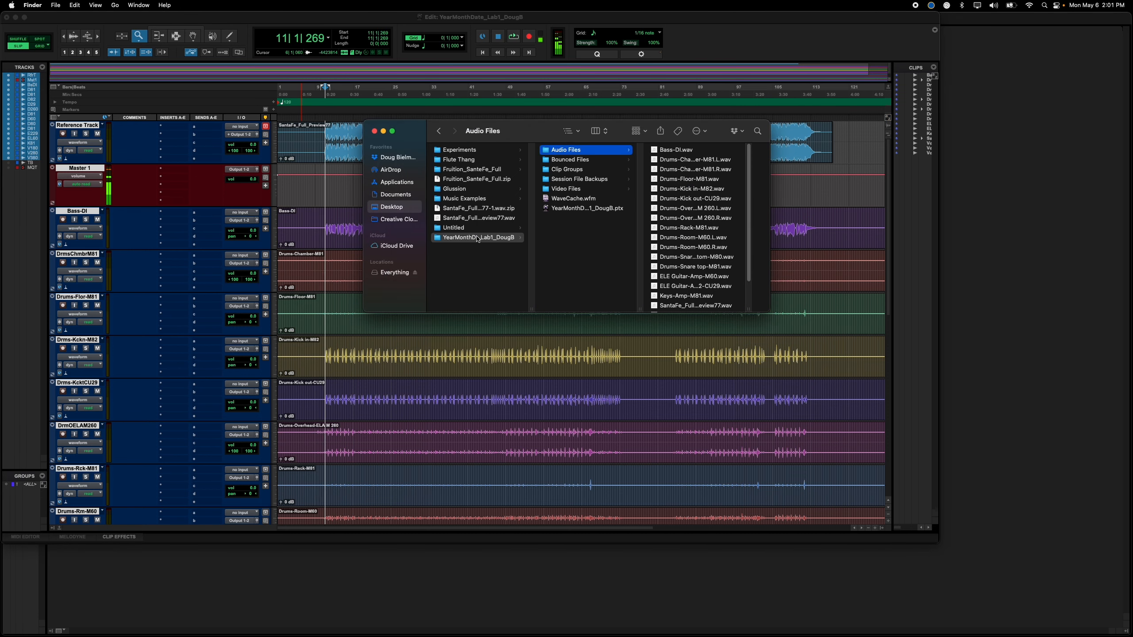
key(F11)
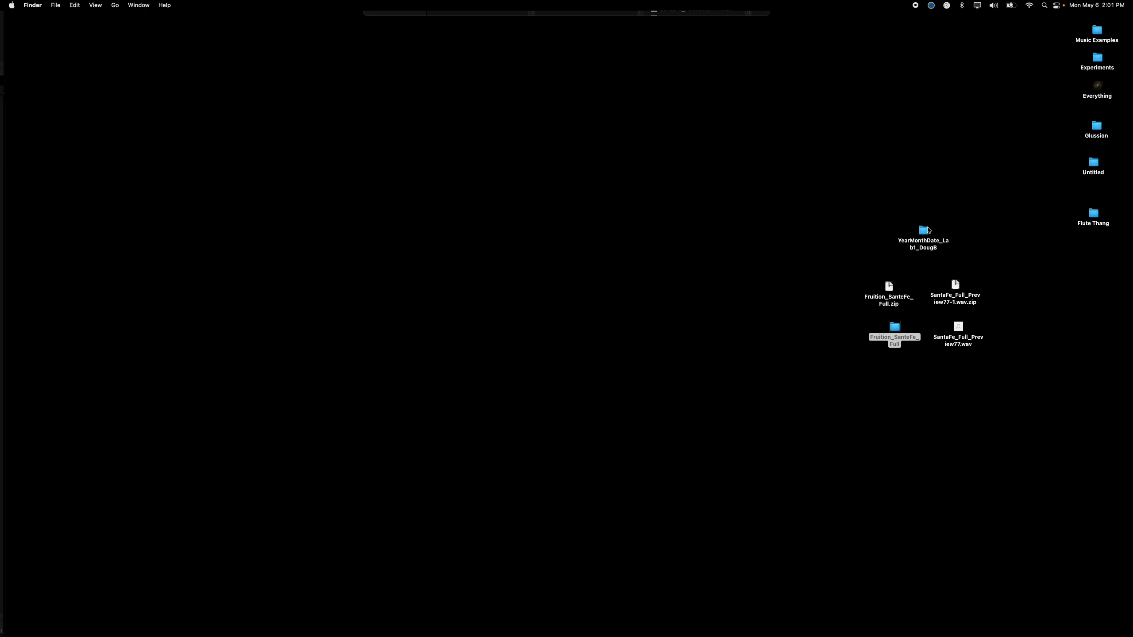
drag(927, 231, 631, 306)
key(F11)
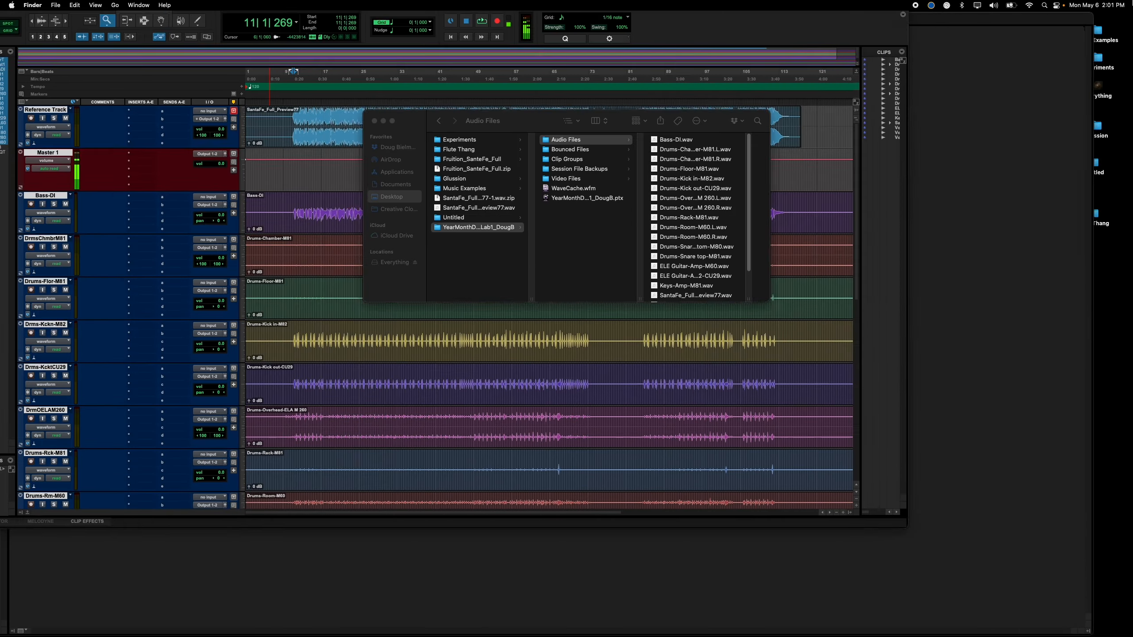
click(576, 168)
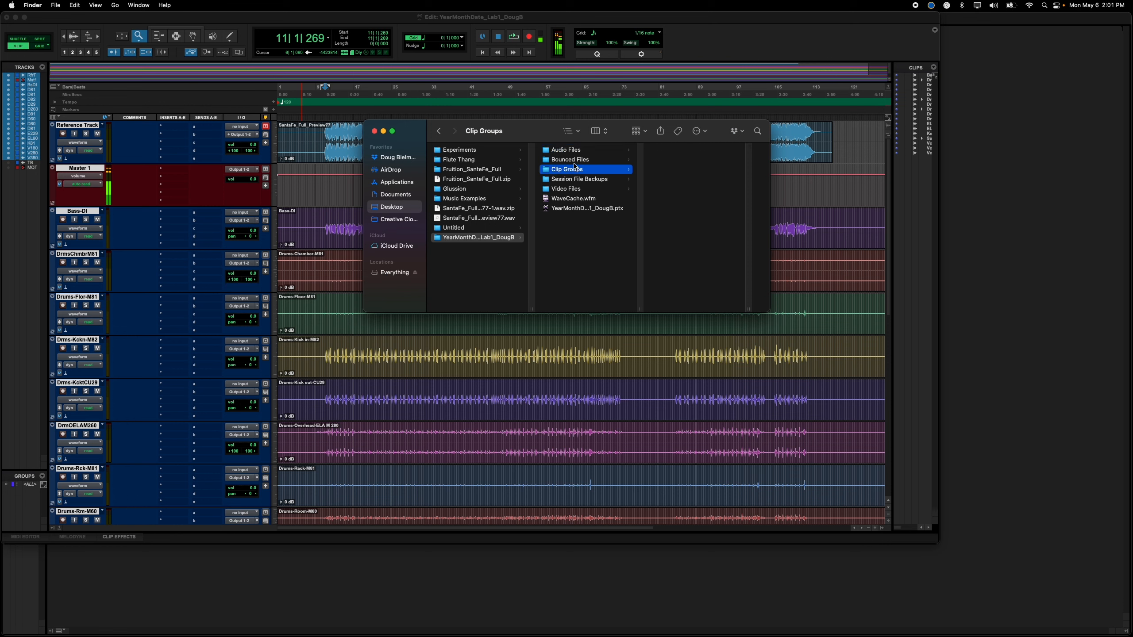
click(570, 151)
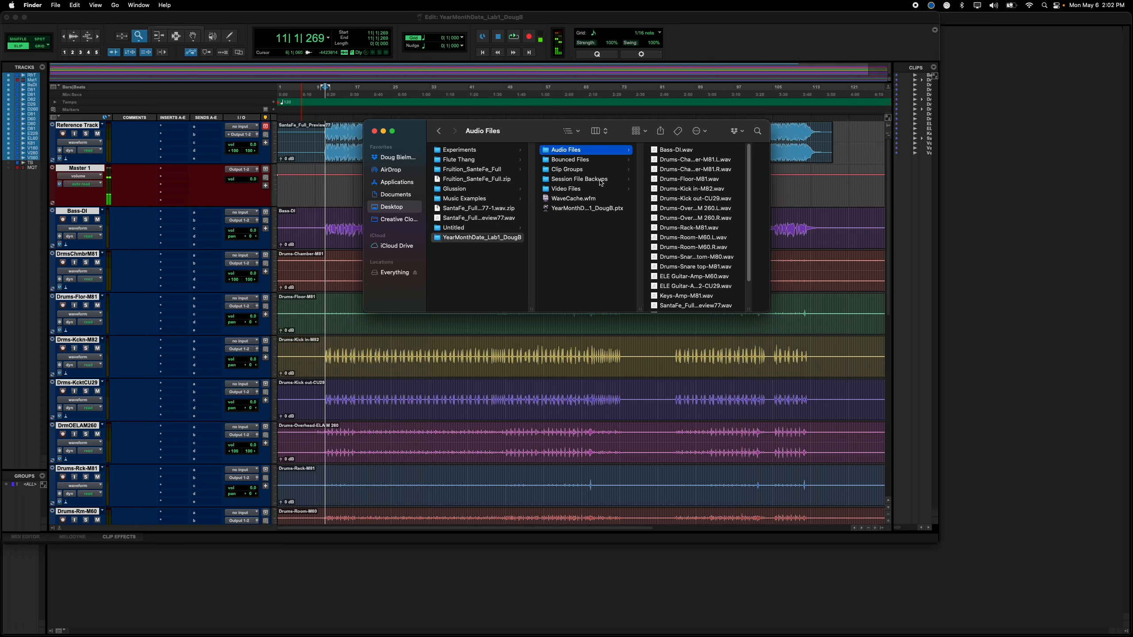
click(584, 159)
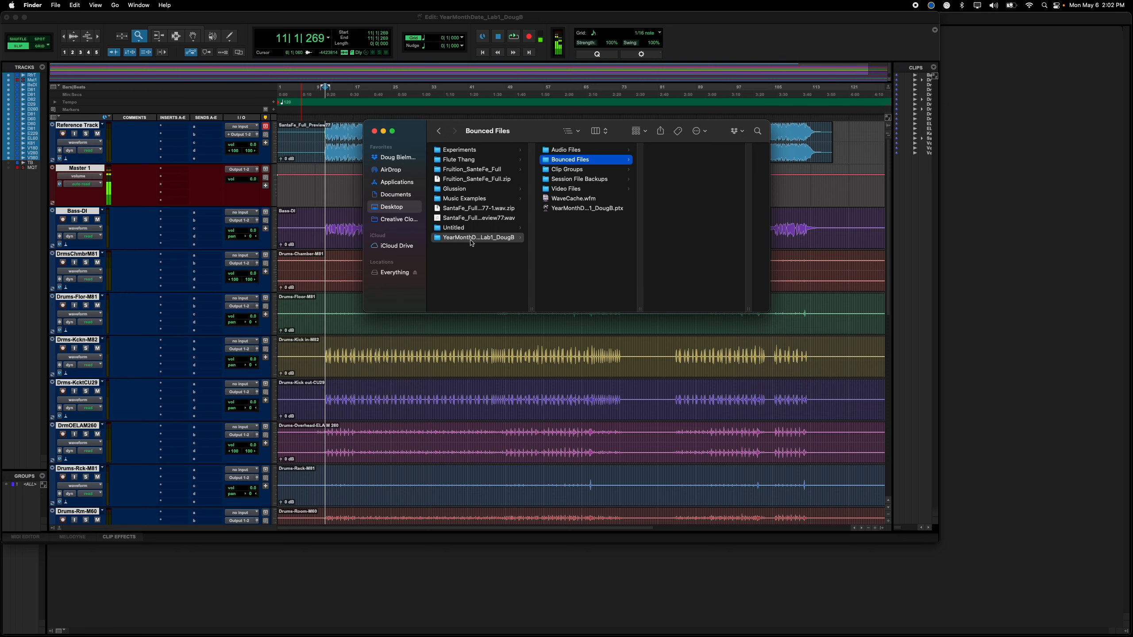
click(374, 132)
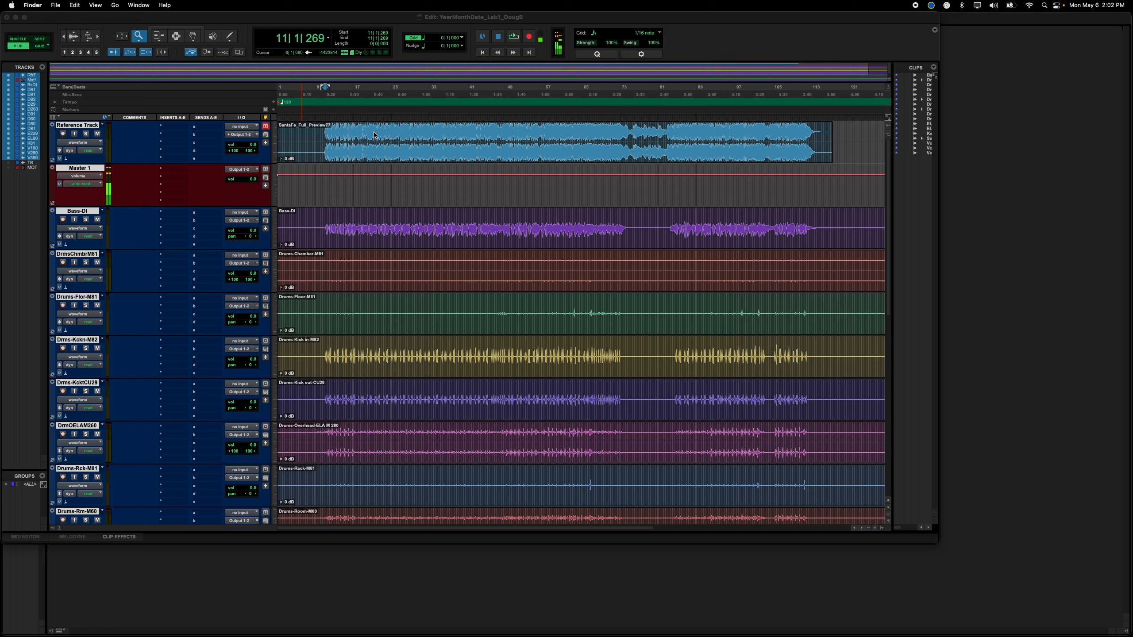
Step: Clear the track selection, read the session tempo instructions on the course page, and return to Pro Tools
click(78, 169)
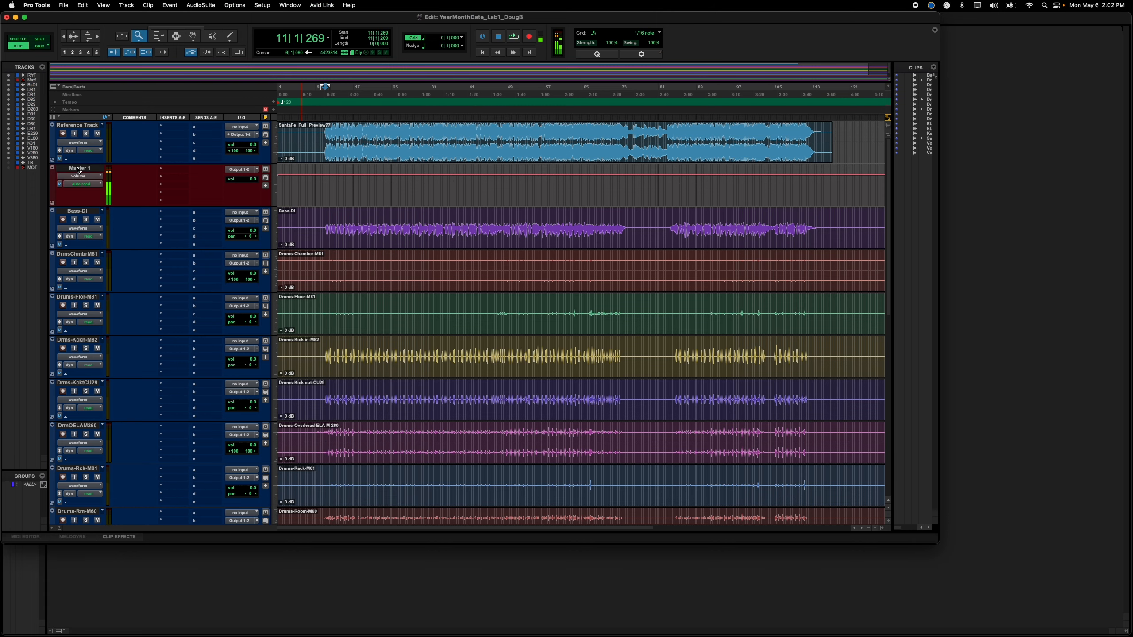
key(super+Tab)
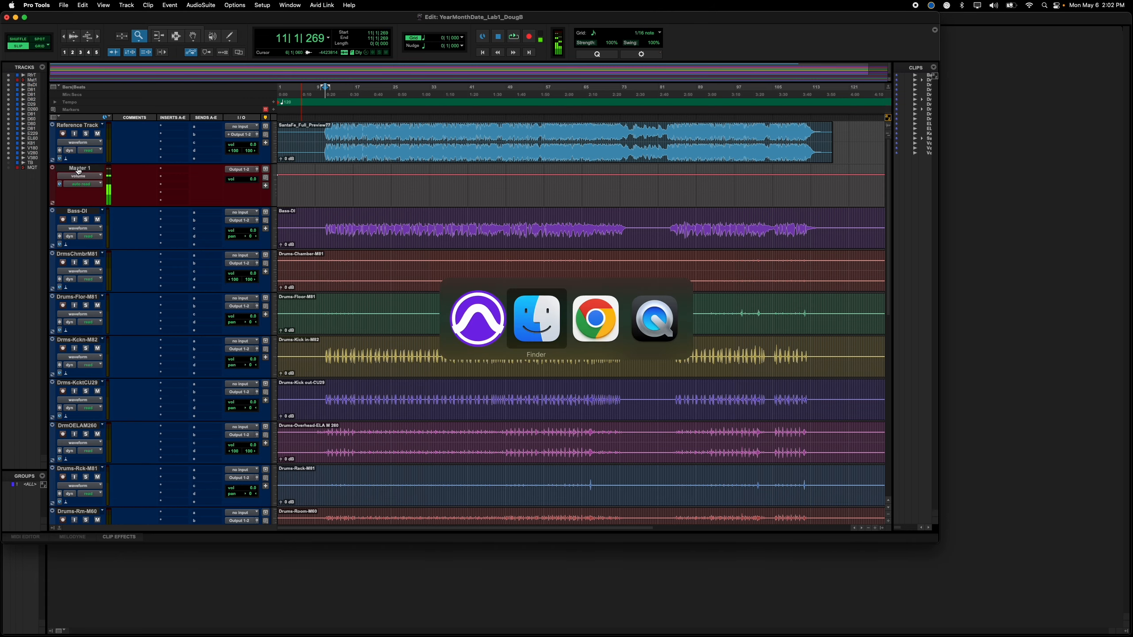
key(super+Tab)
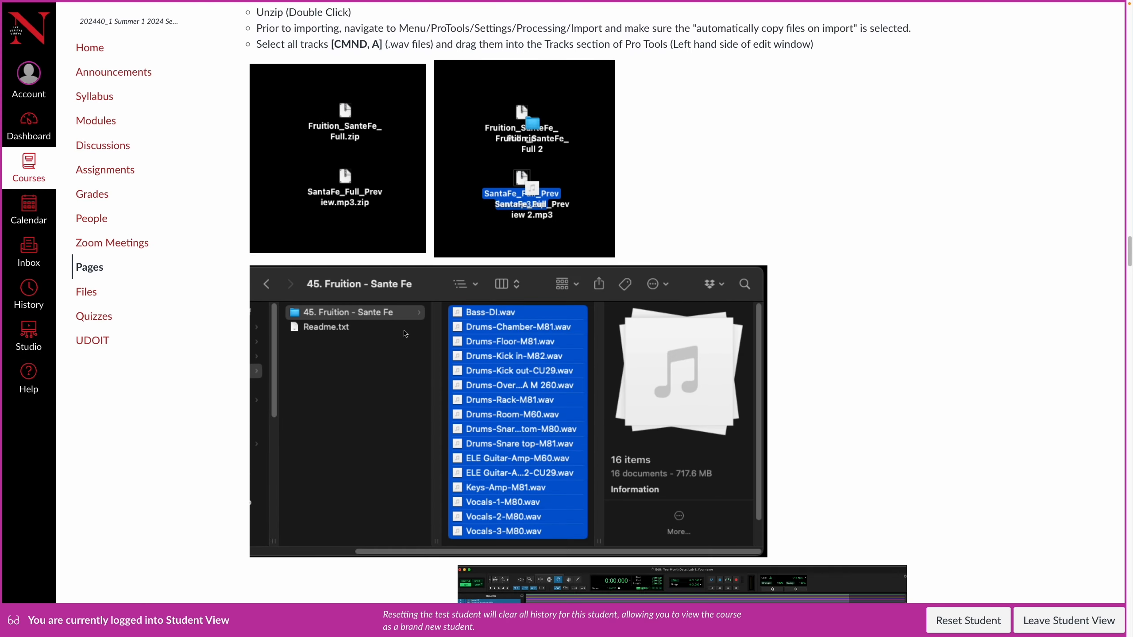
scroll(404, 333, down, 10)
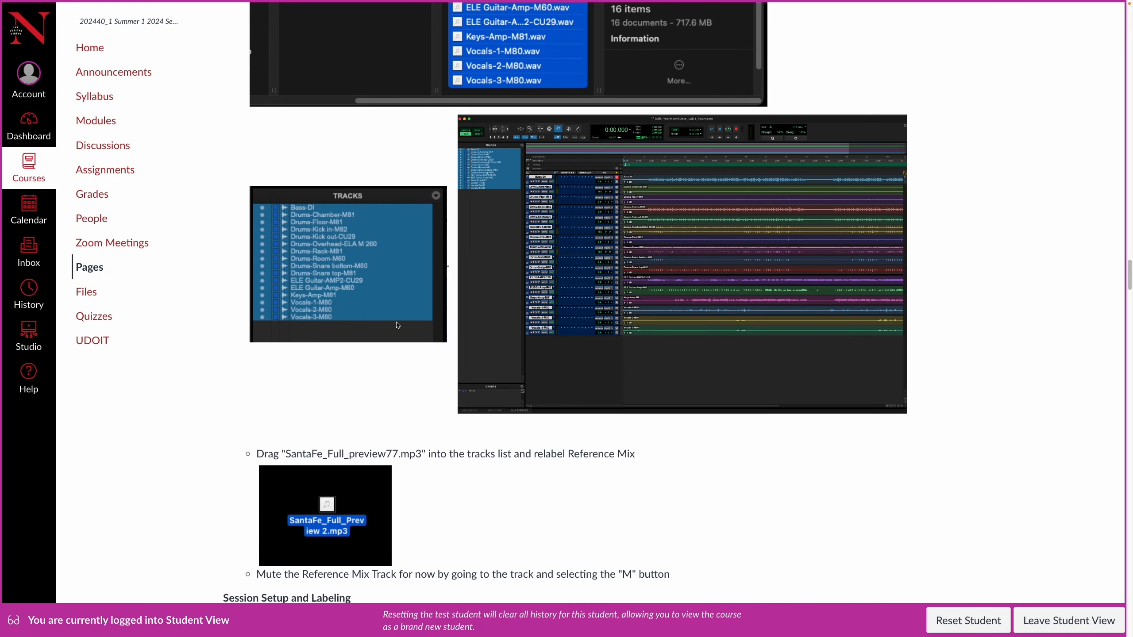
scroll(395, 326, down, 6)
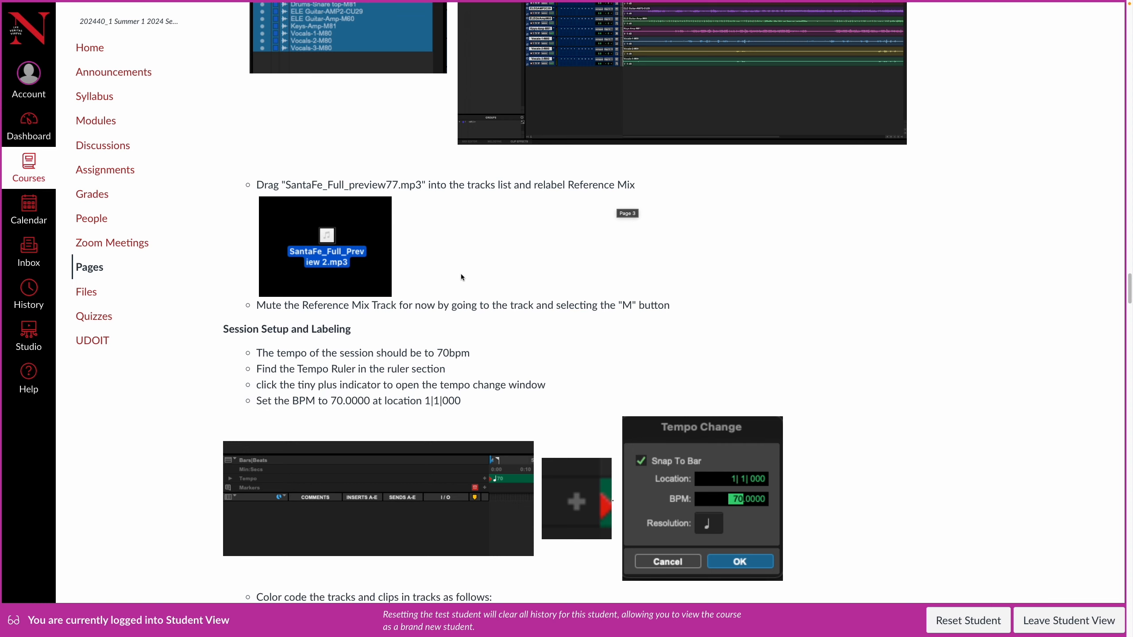
scroll(461, 274, down, 2)
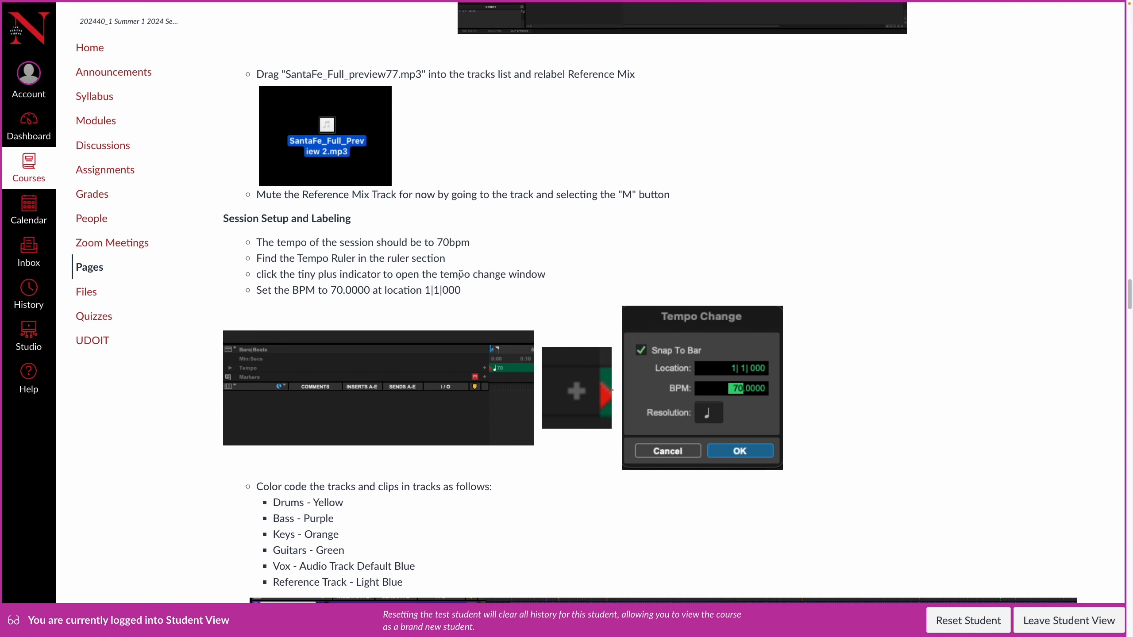
key(super+Tab)
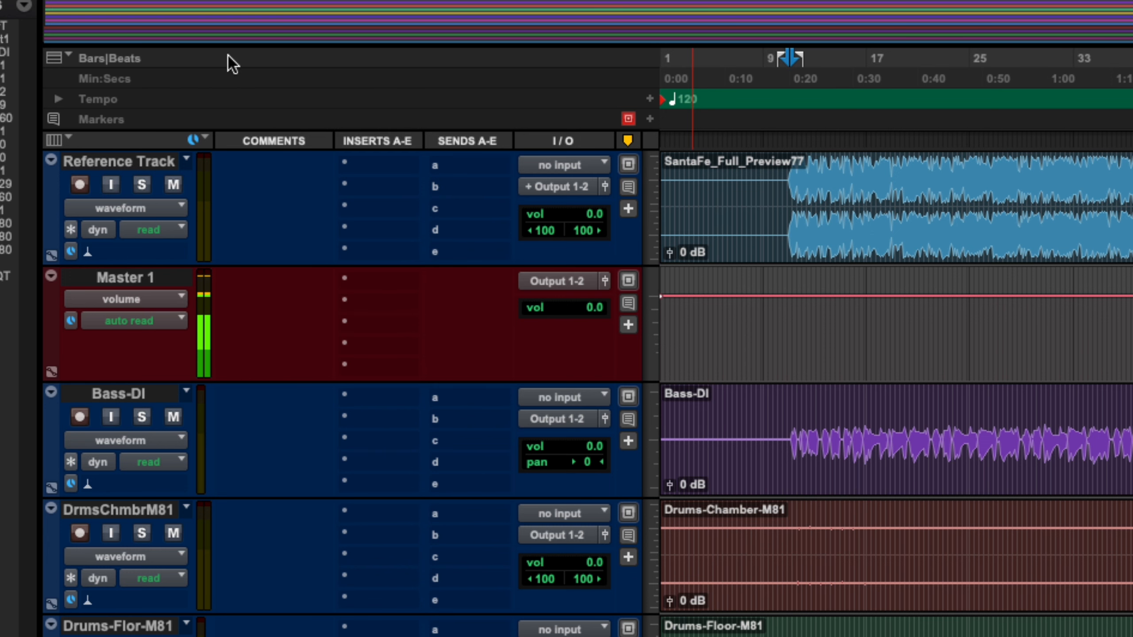
Step: Check the available ruler views and switch the main timebase to Min:Secs and back to Bars|Beats
click(69, 60)
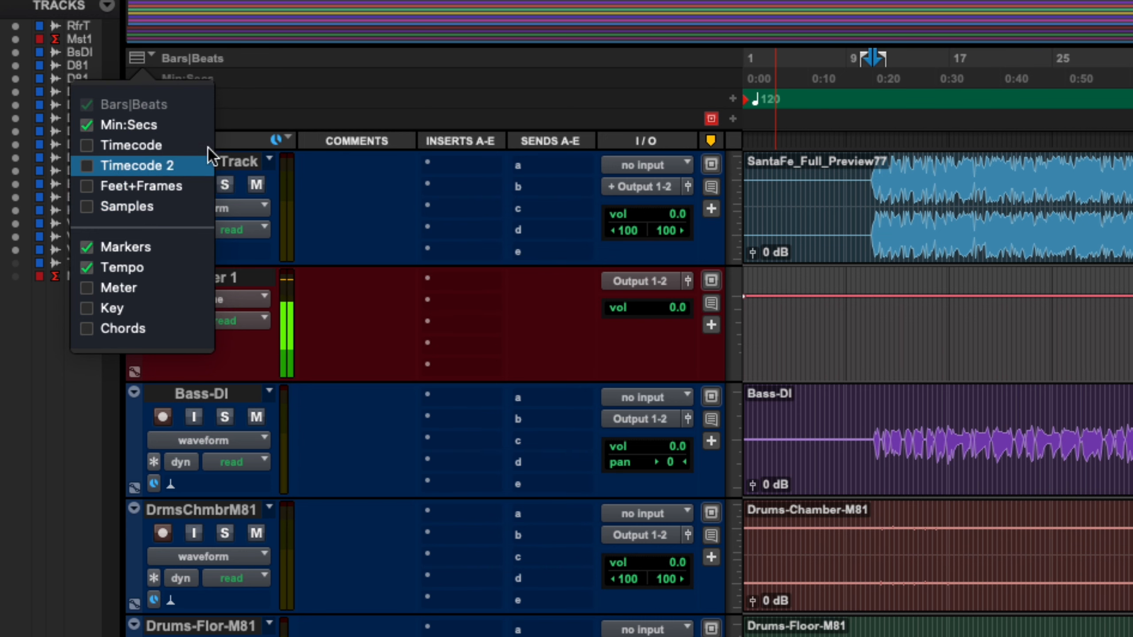
click(286, 68)
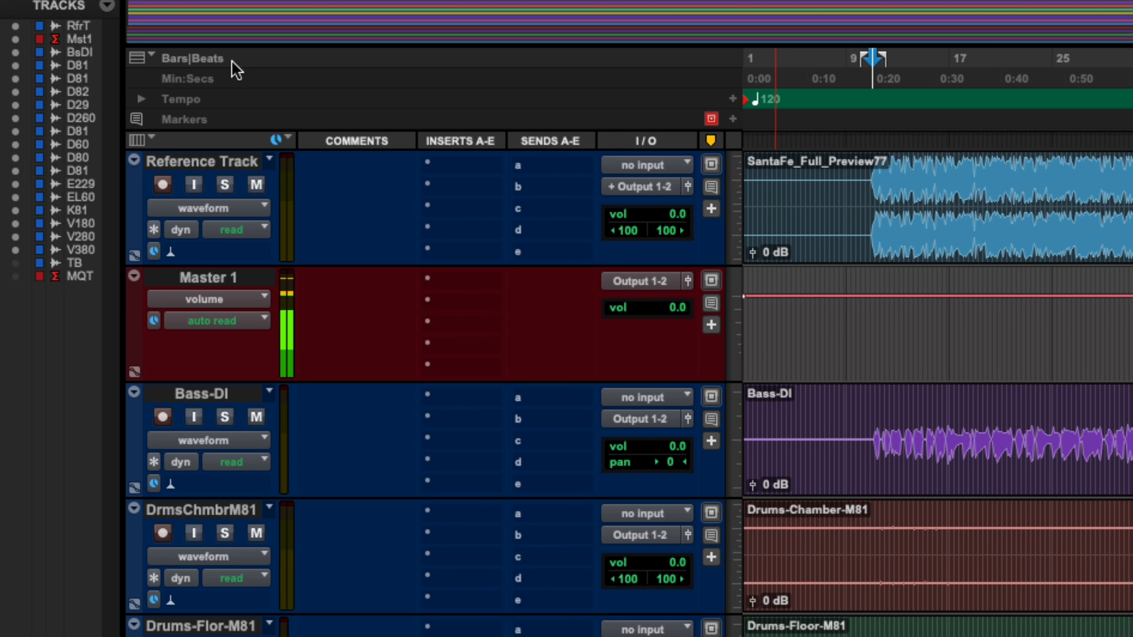
click(226, 80)
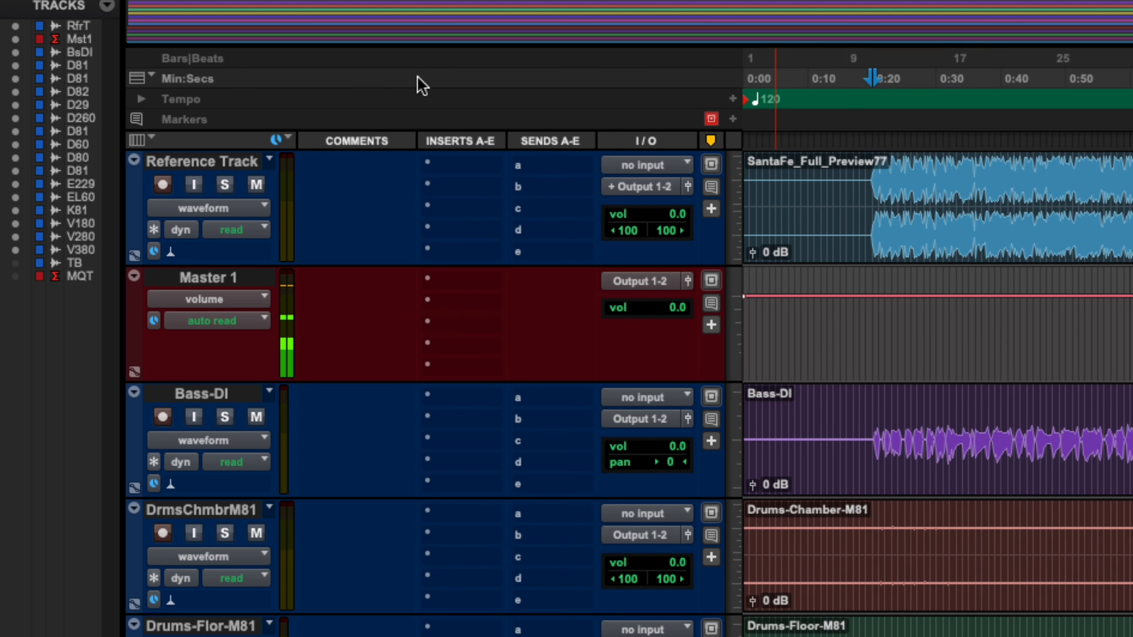
click(263, 58)
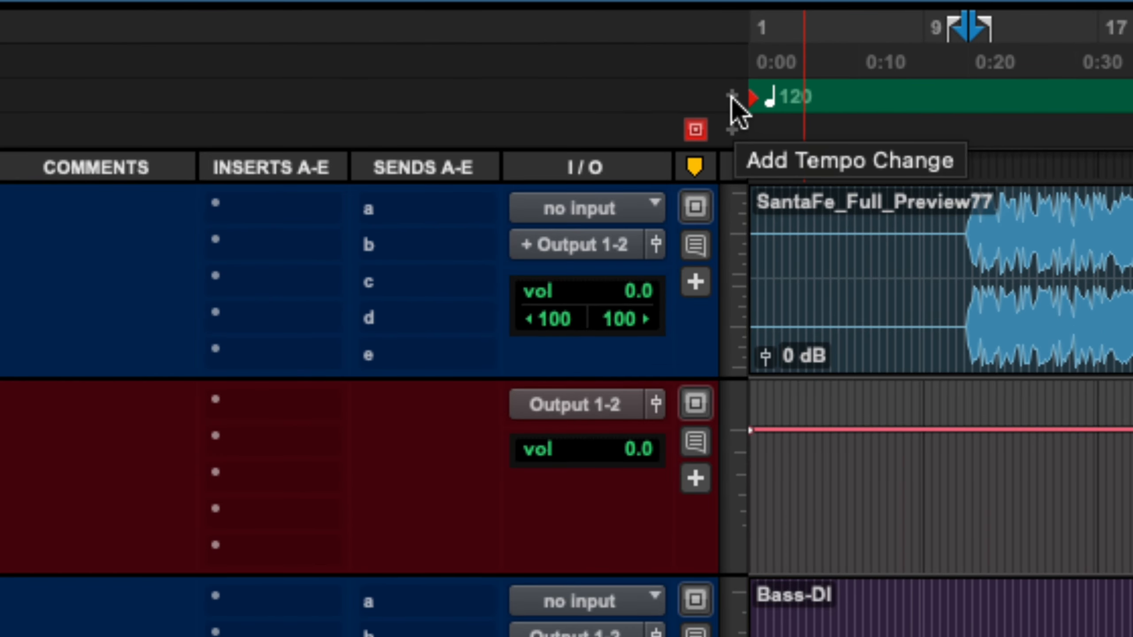
Step: Add a tempo change of 70 BPM at location 1|1|000 with a quarter-note resolution and Snap To Bar on
click(730, 96)
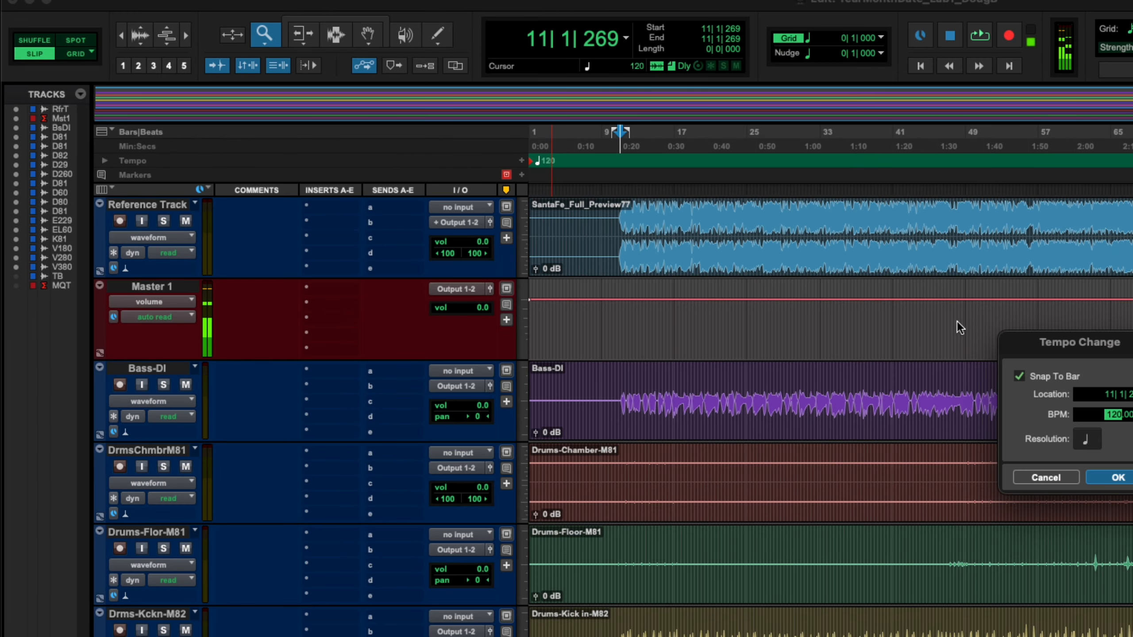
drag(1019, 338, 627, 210)
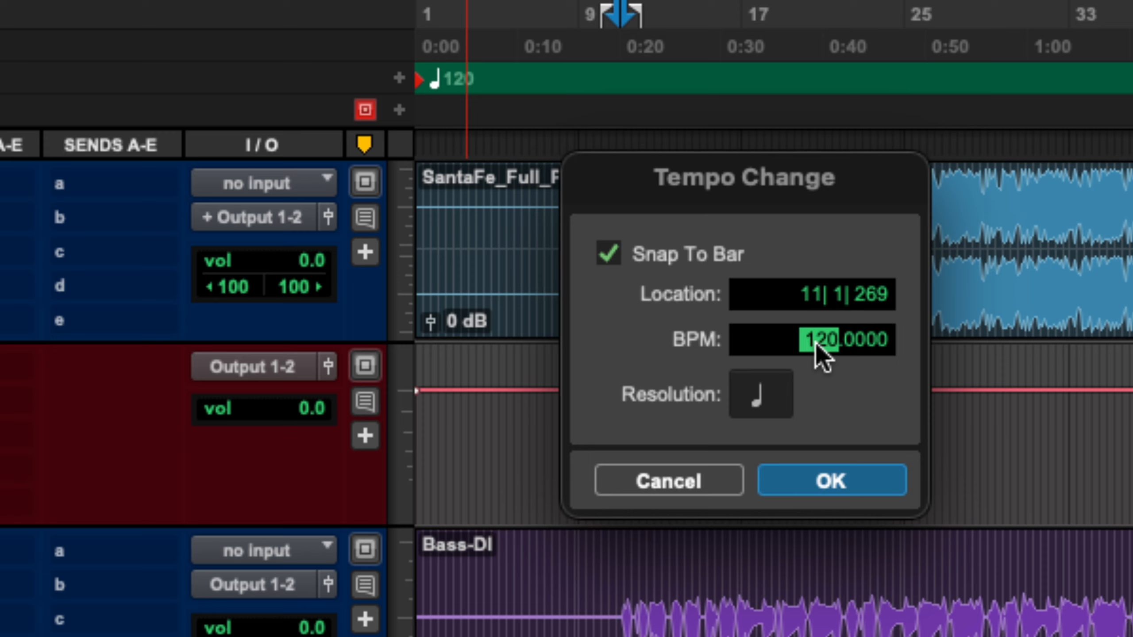
text(70)
click(875, 388)
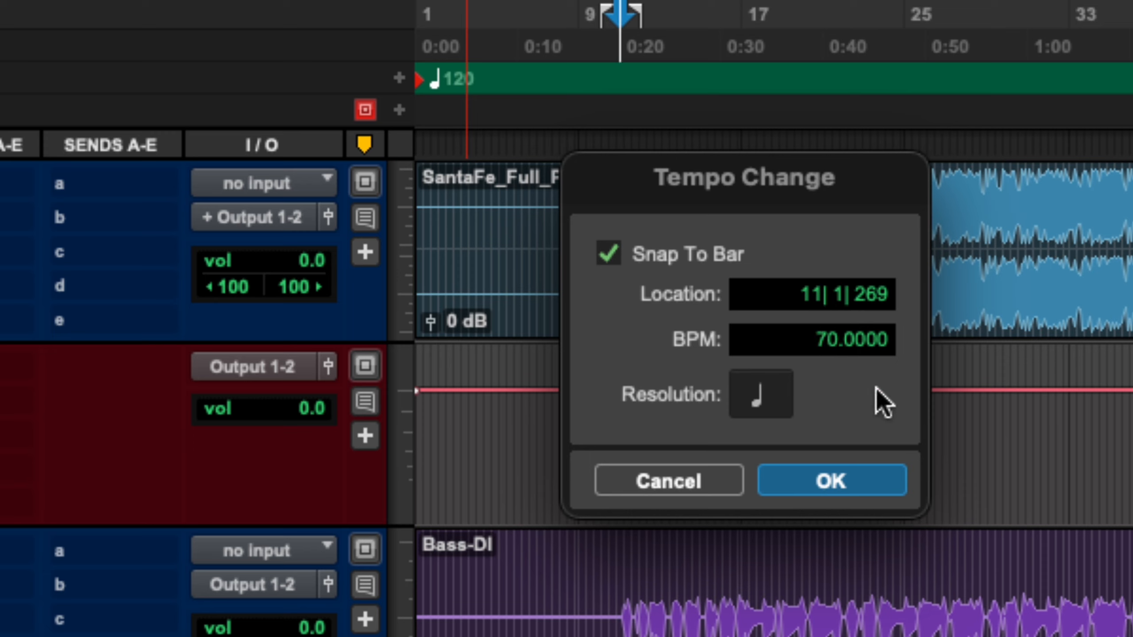
click(814, 295)
text(1)
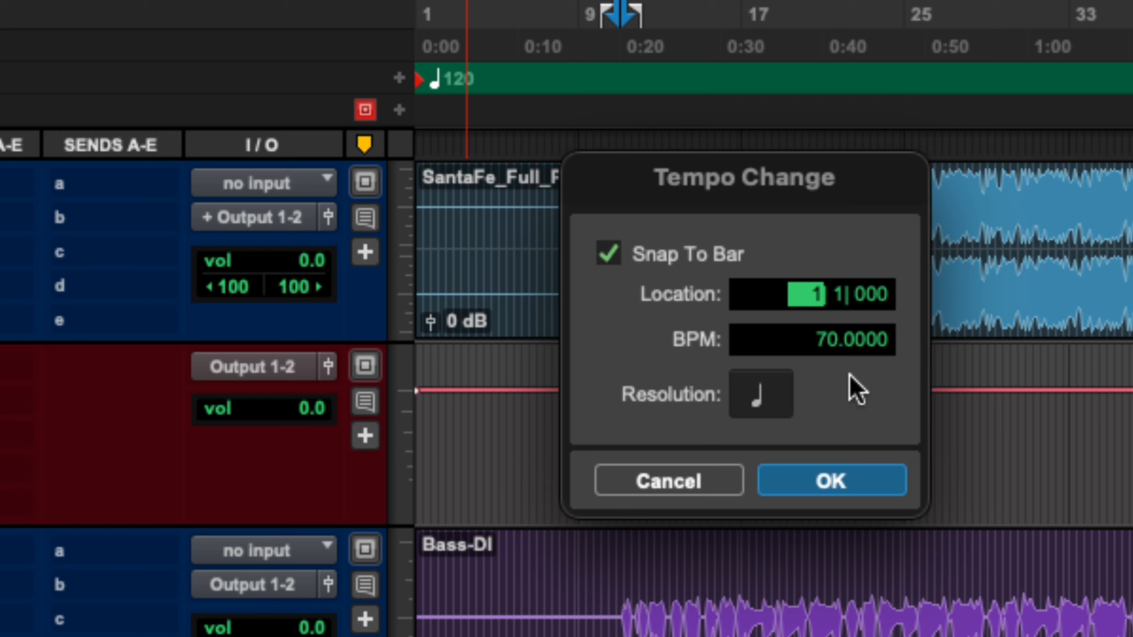
click(855, 390)
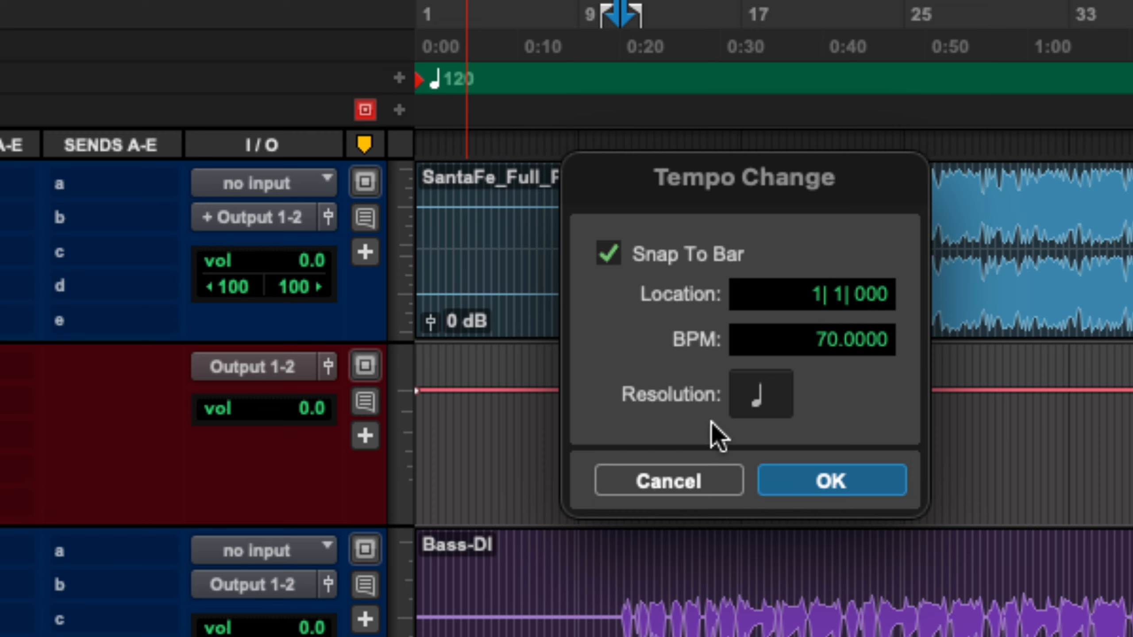
click(852, 482)
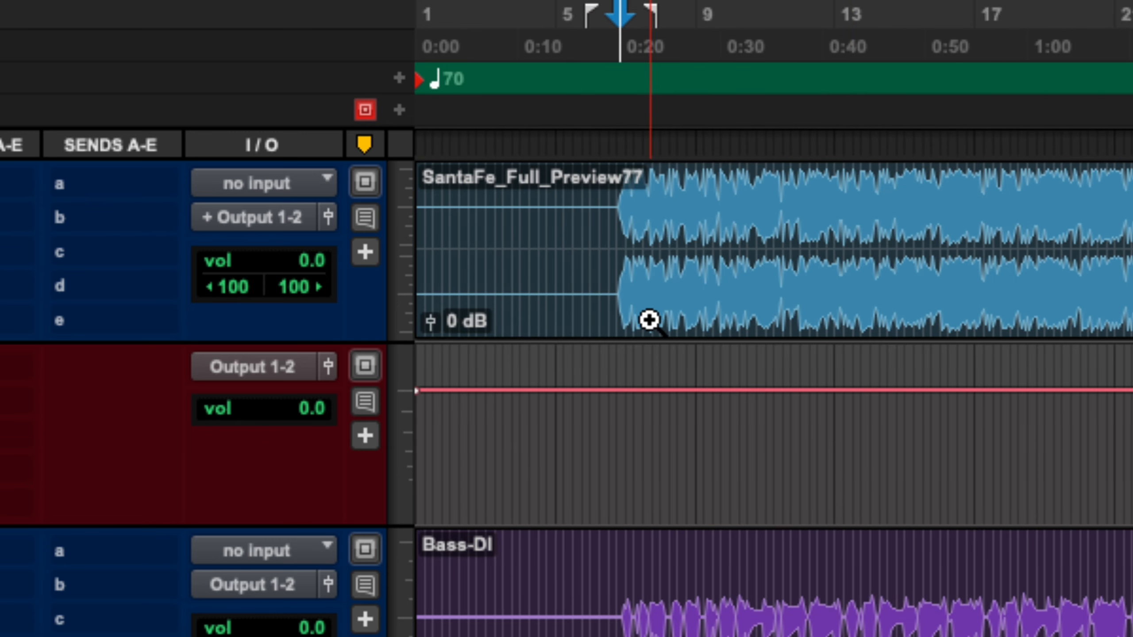
Step: Place the edit cursor at 6|4|418, just before the reference track's music, and play the session from there
drag(697, 279, 579, 278)
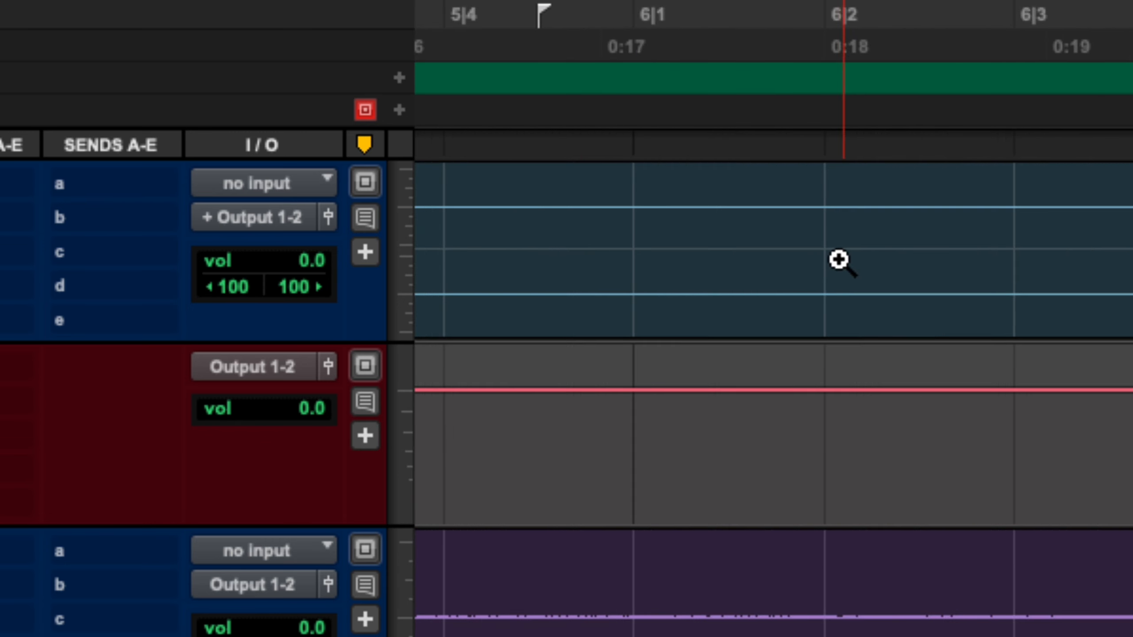
alt+click(748, 271)
drag(677, 263, 605, 269)
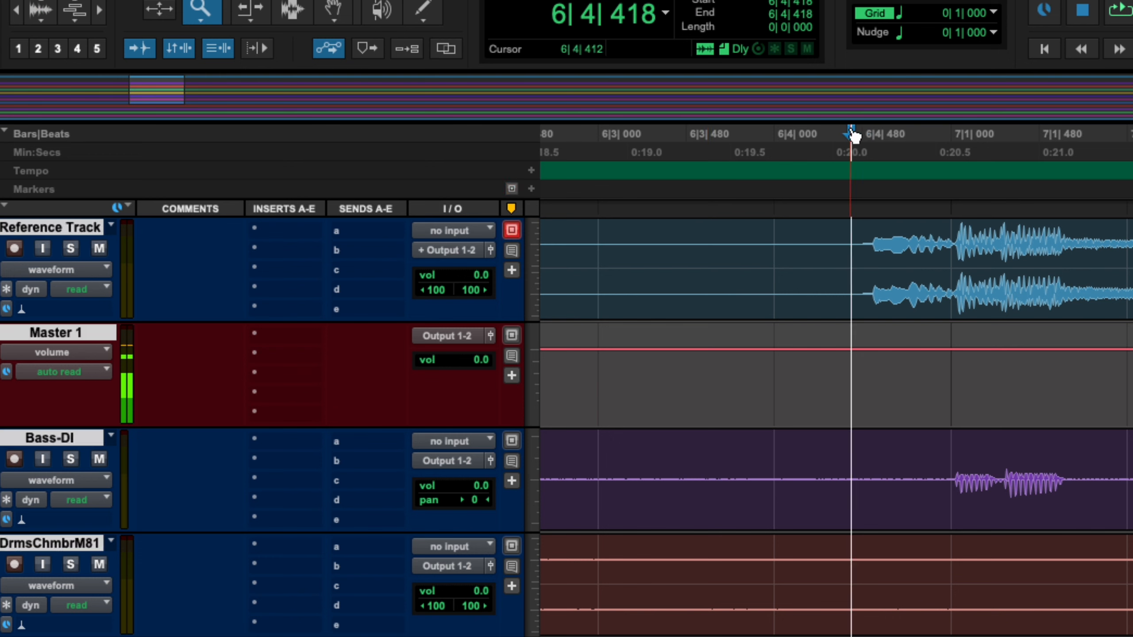
key(space)
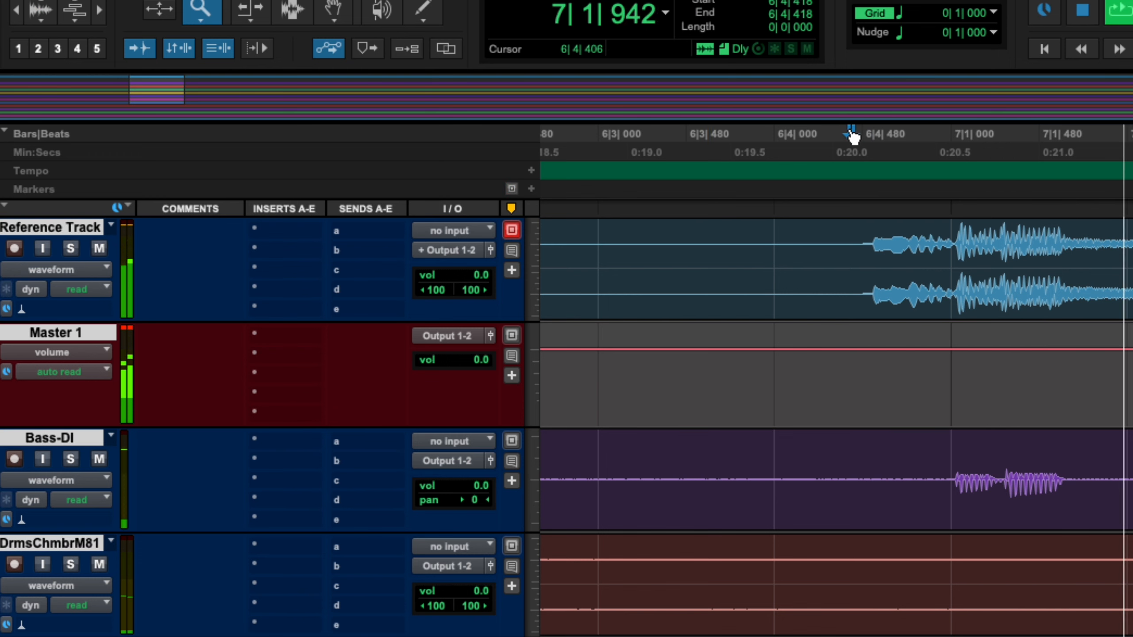
key(space)
key(space)
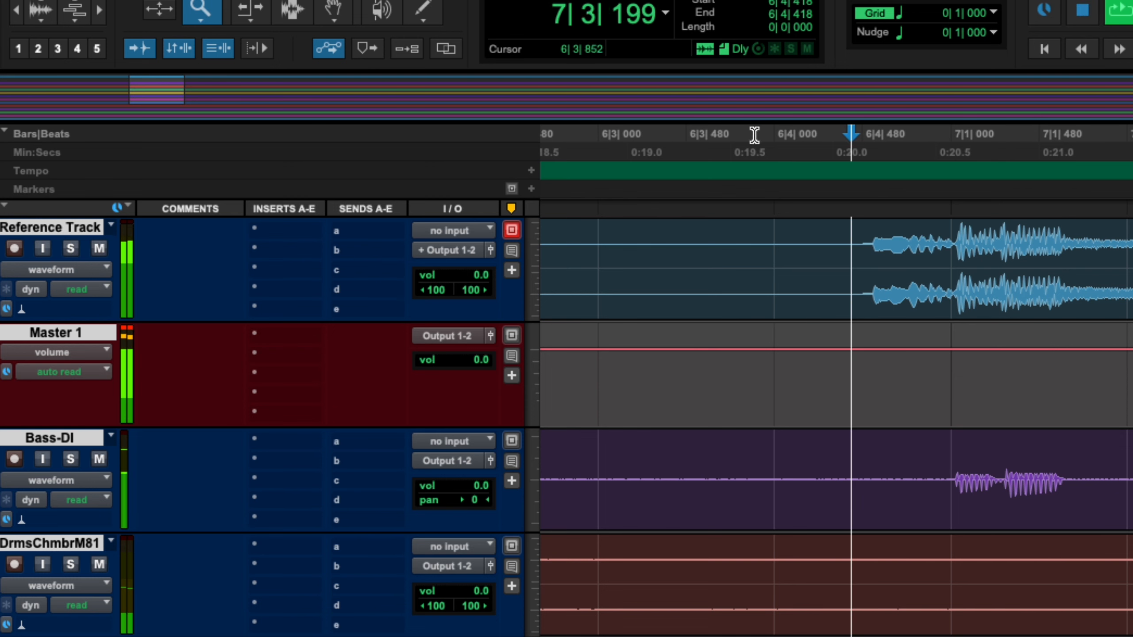
Step: Show the whole song, mute the Reference Track and stop playback
alt+click(681, 317)
alt+click(681, 317)
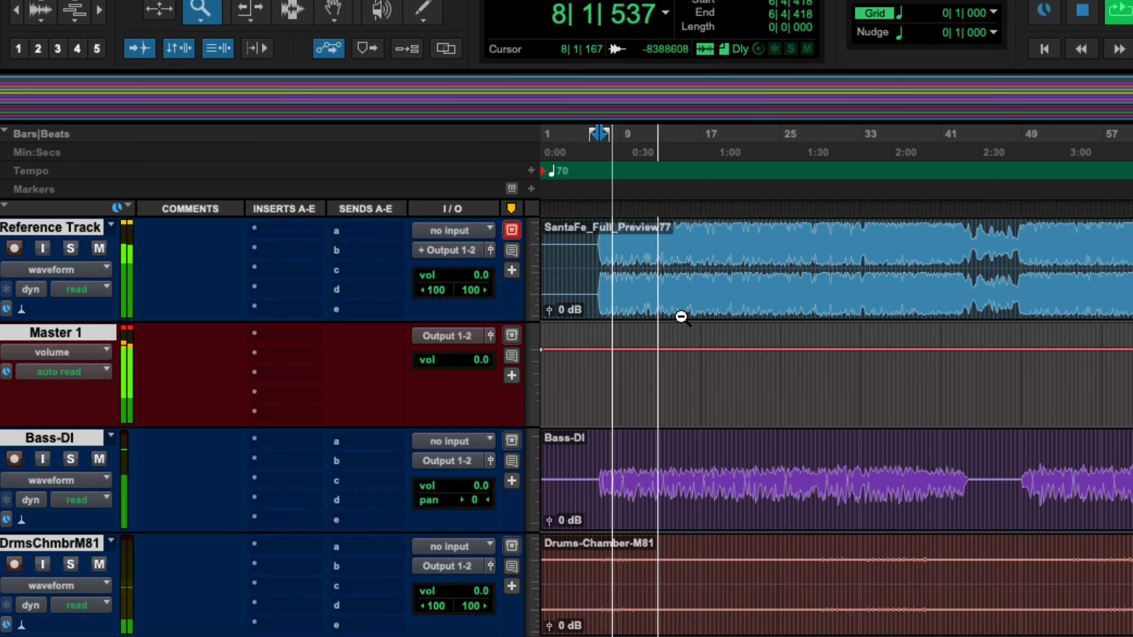
click(100, 247)
key(space)
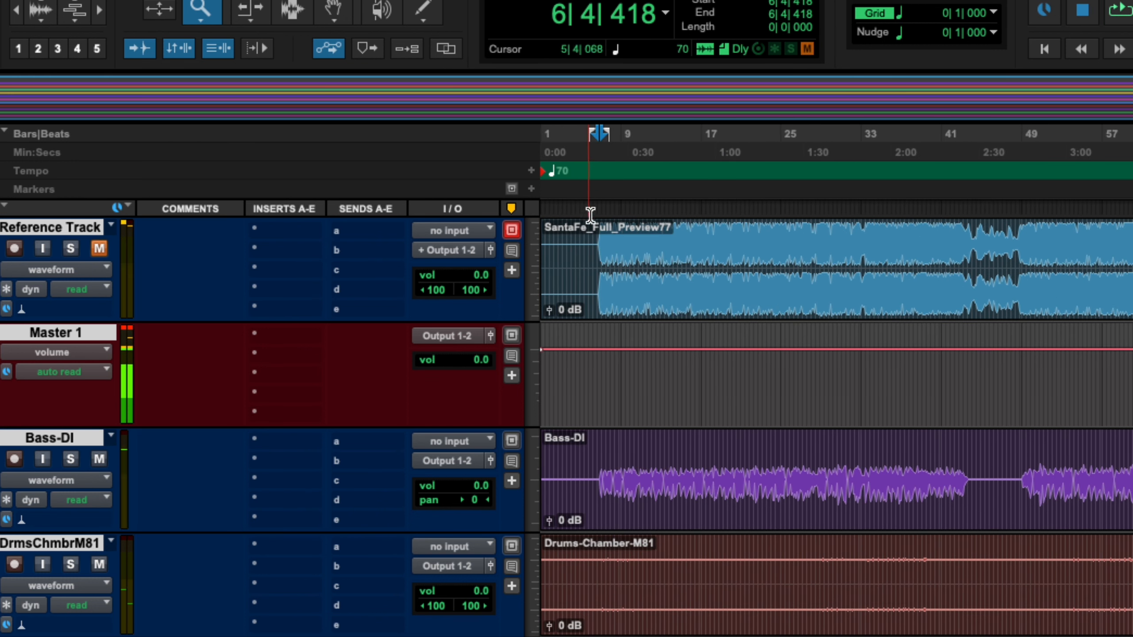
Step: Audition the imported tracks from 6|4|418 without the reference and examine the waveforms at the song's start
key(space)
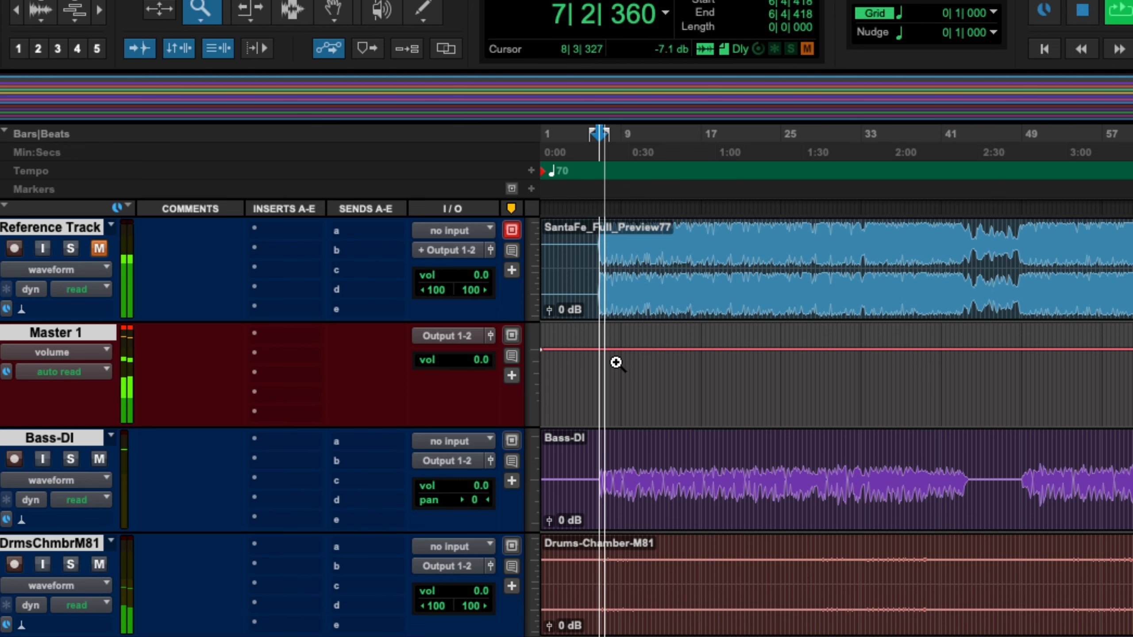
drag(647, 469, 586, 473)
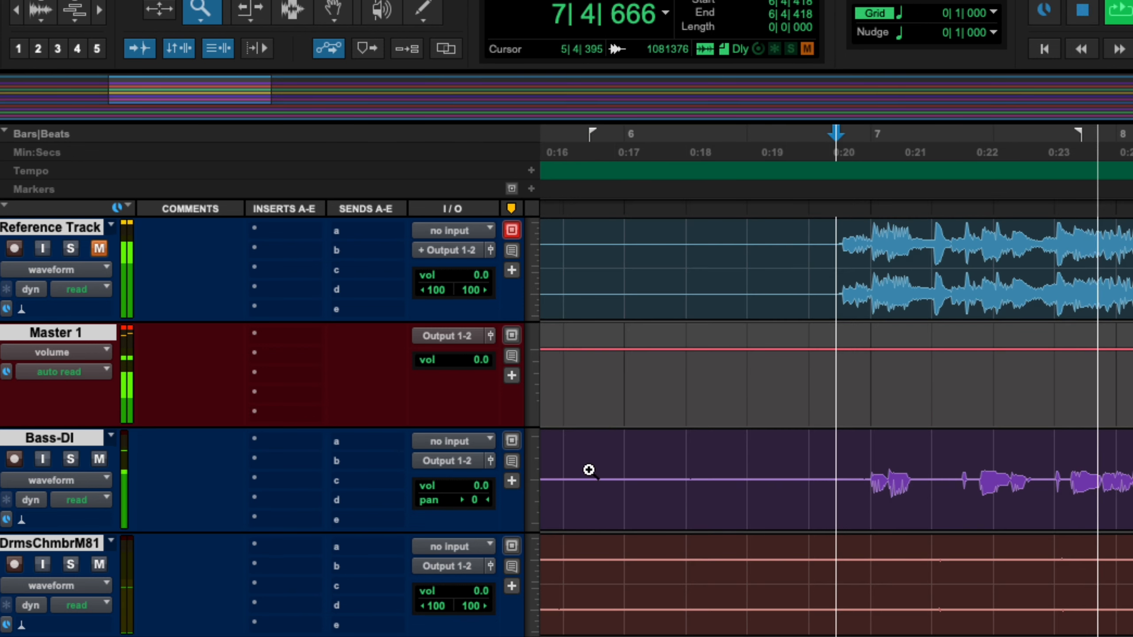
key(space)
key(space)
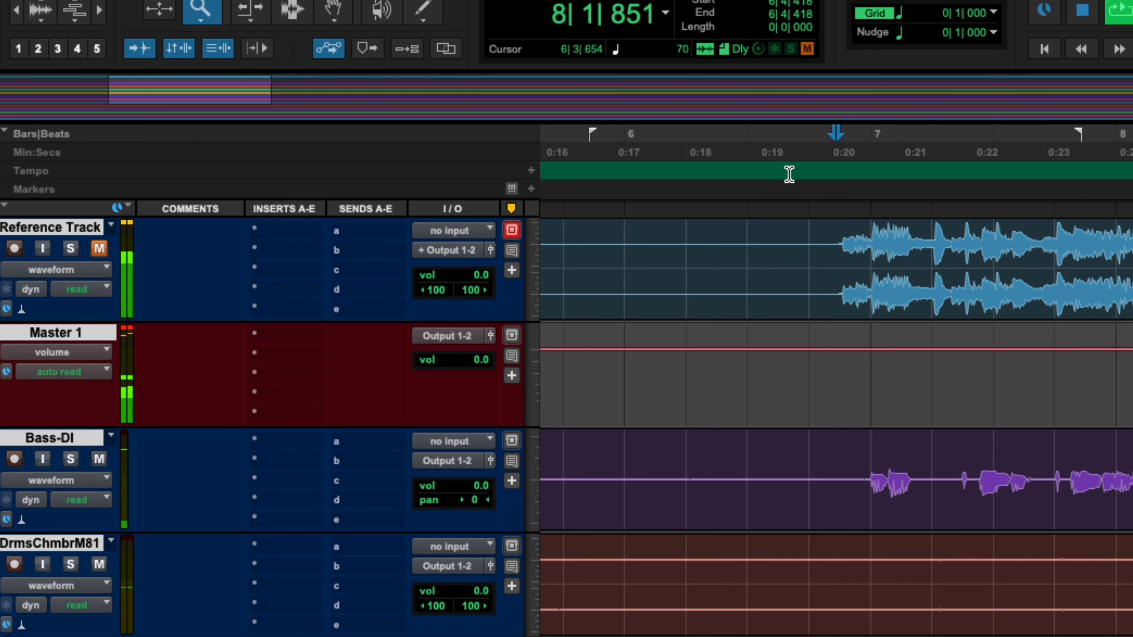
key(space)
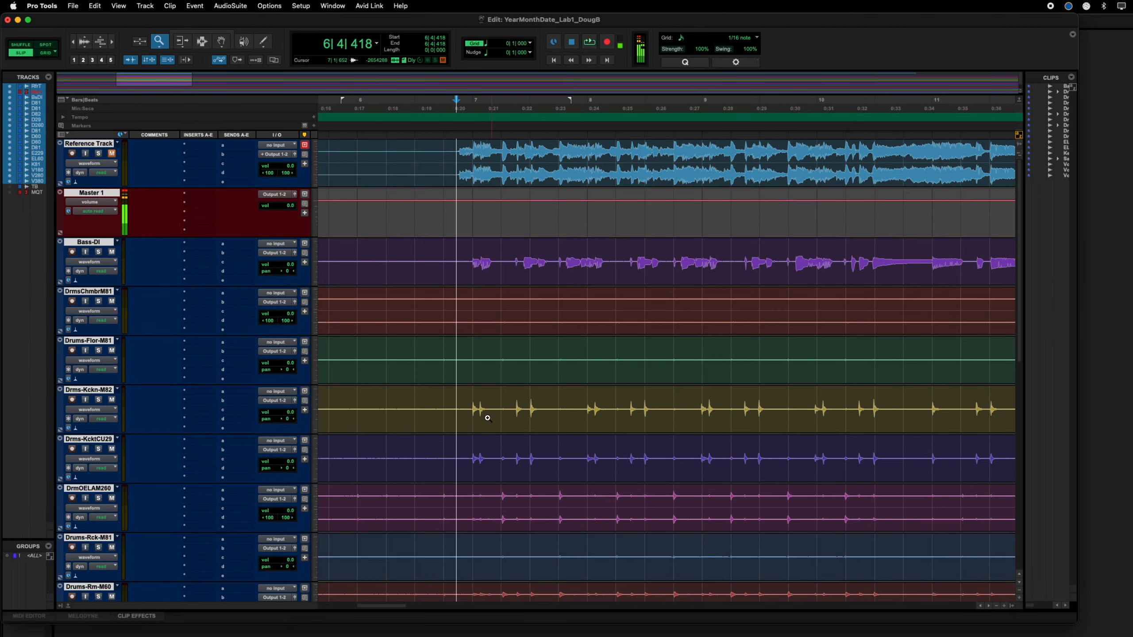
Step: Examine the Drums-Kick in hits around bars 7 and 8 closely against the tempo grid
drag(567, 415, 466, 420)
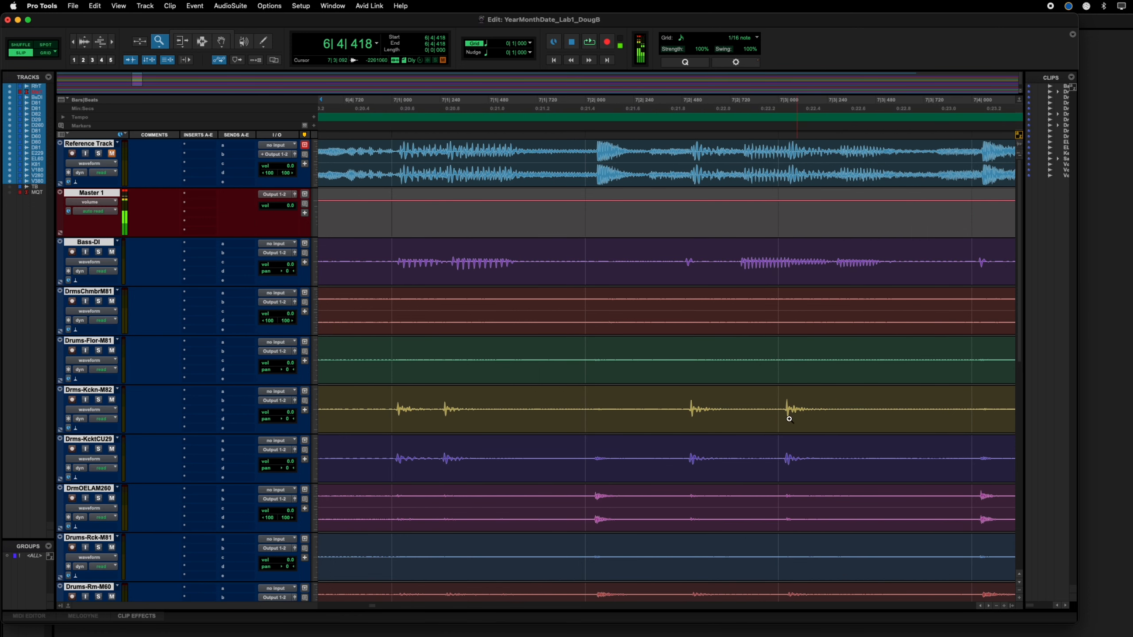
alt+click(624, 416)
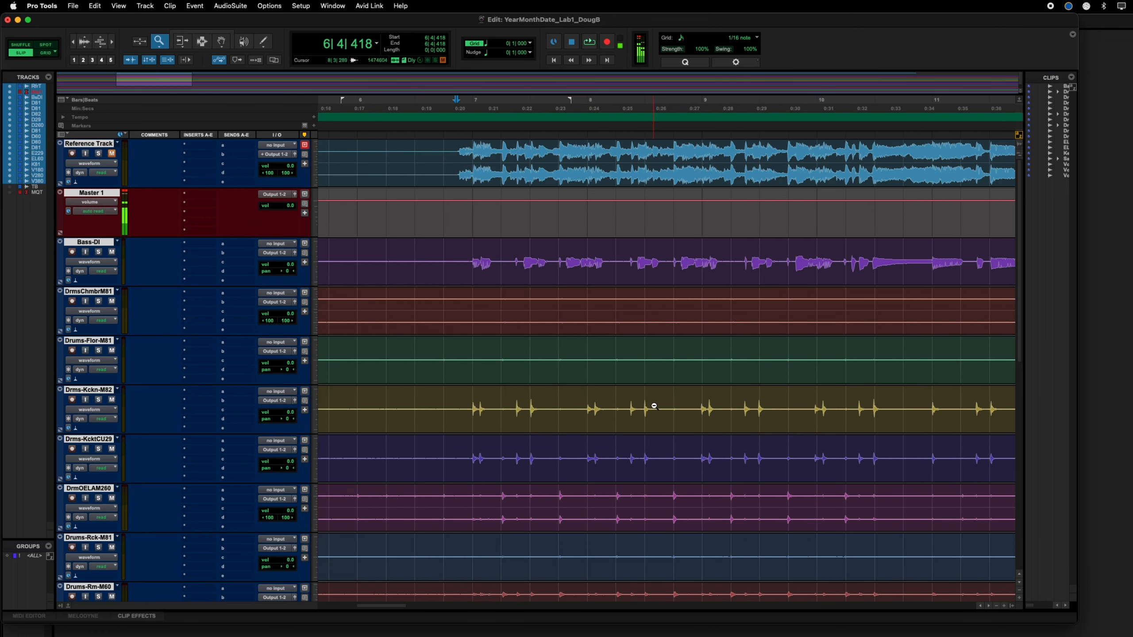
drag(735, 406, 685, 412)
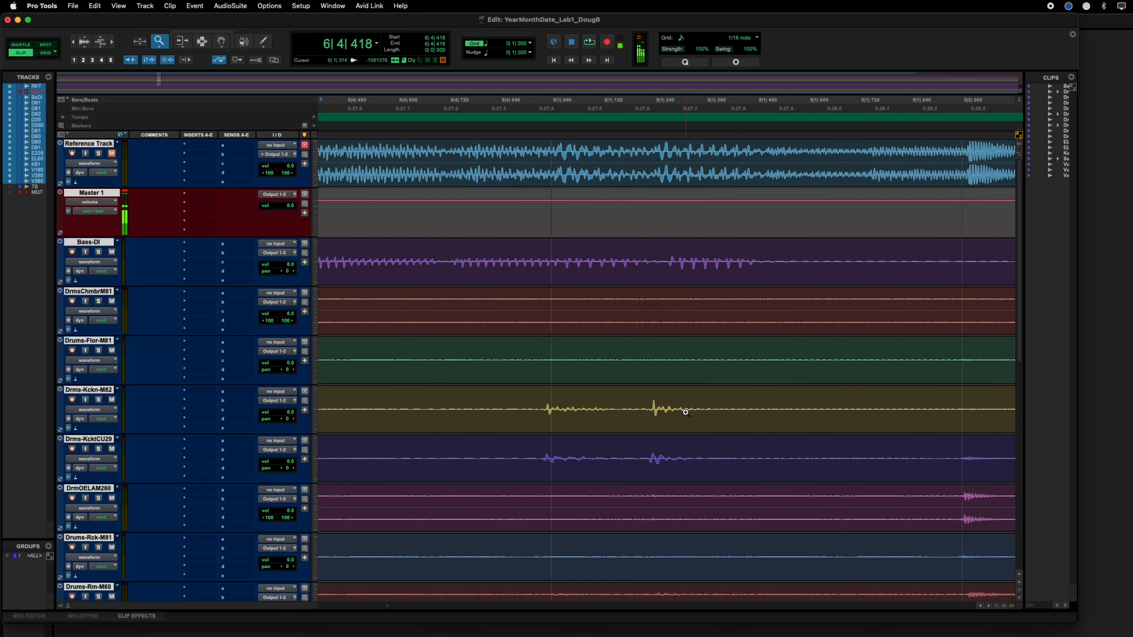
alt+click(538, 409)
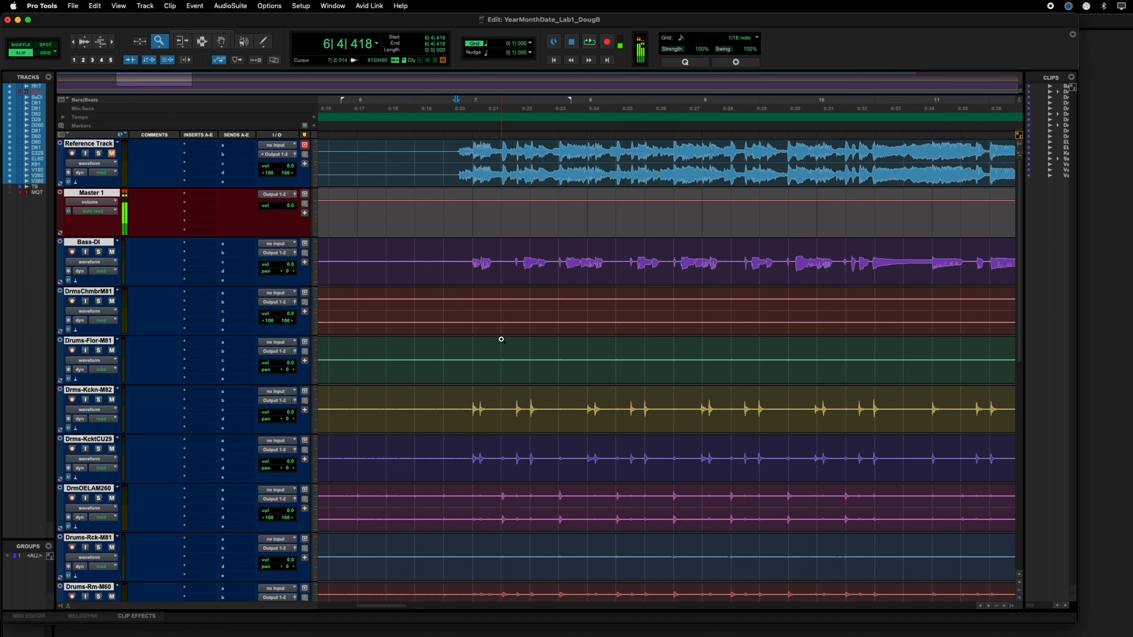
Step: Switch to the course page and read the color-coding instructions for the tracks and clips
key(super+Tab)
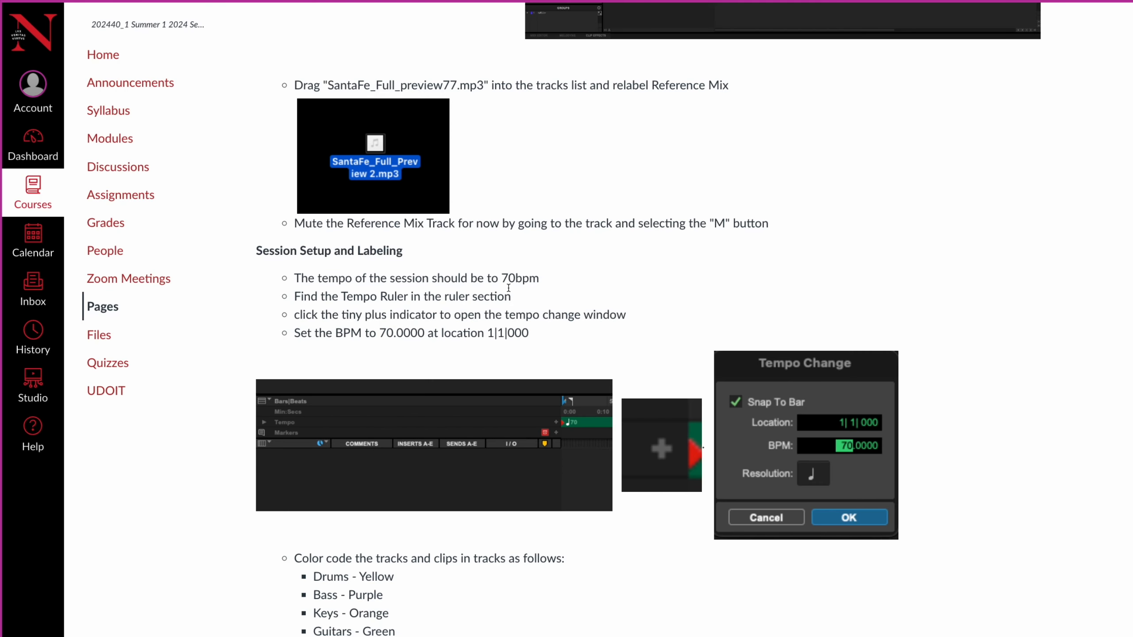
scroll(446, 298, down, 8)
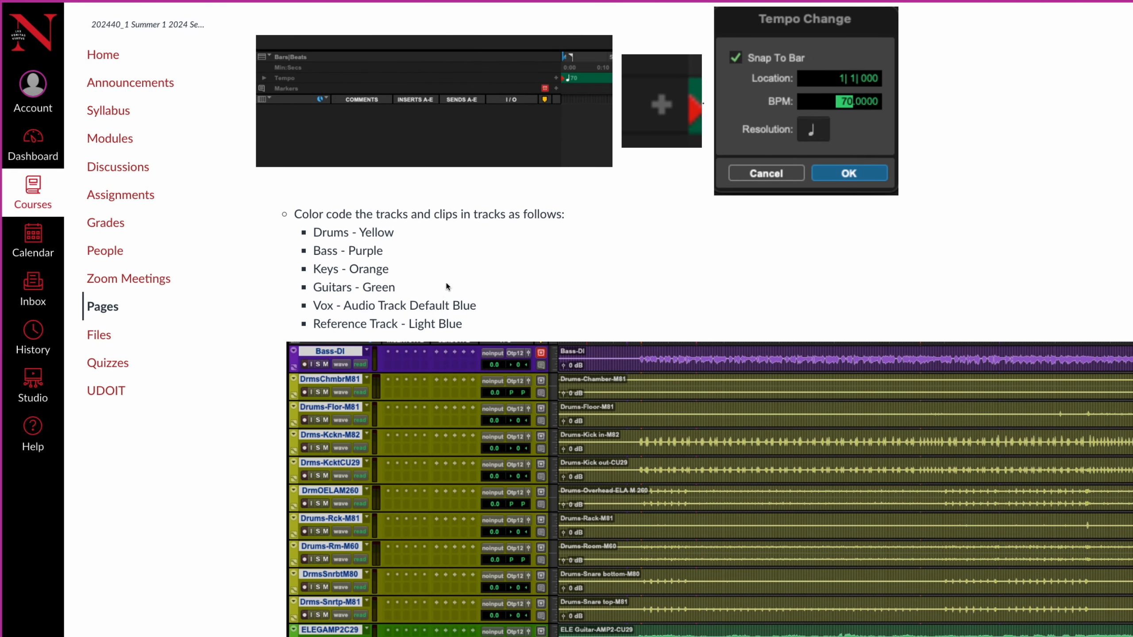
scroll(443, 268, down, 1)
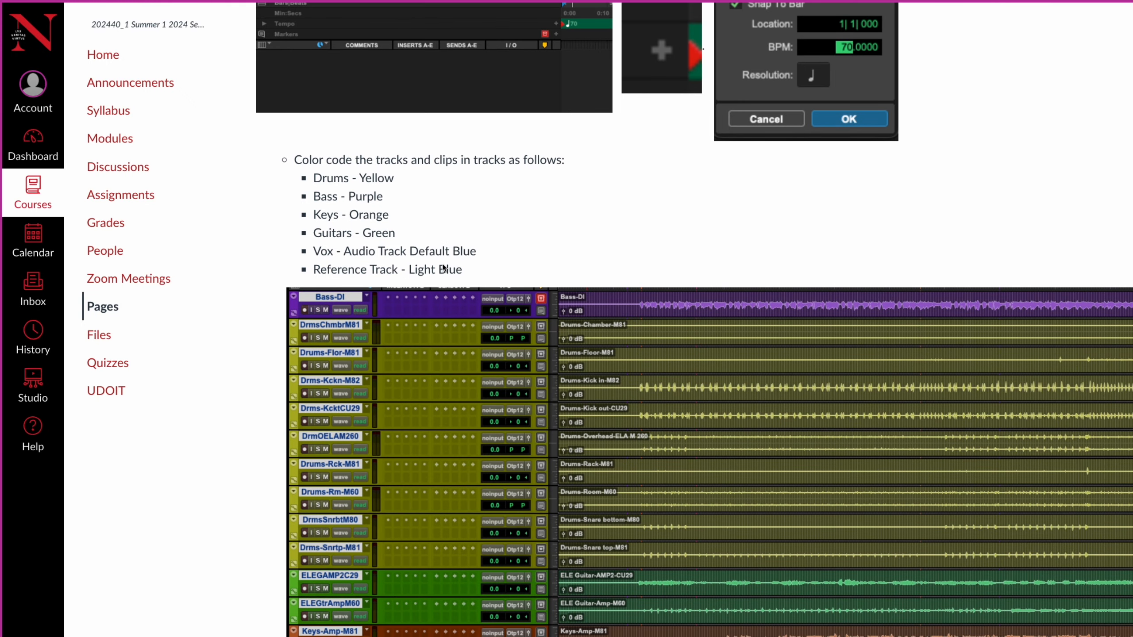
scroll(443, 265, down, 2)
scroll(443, 264, up, 2)
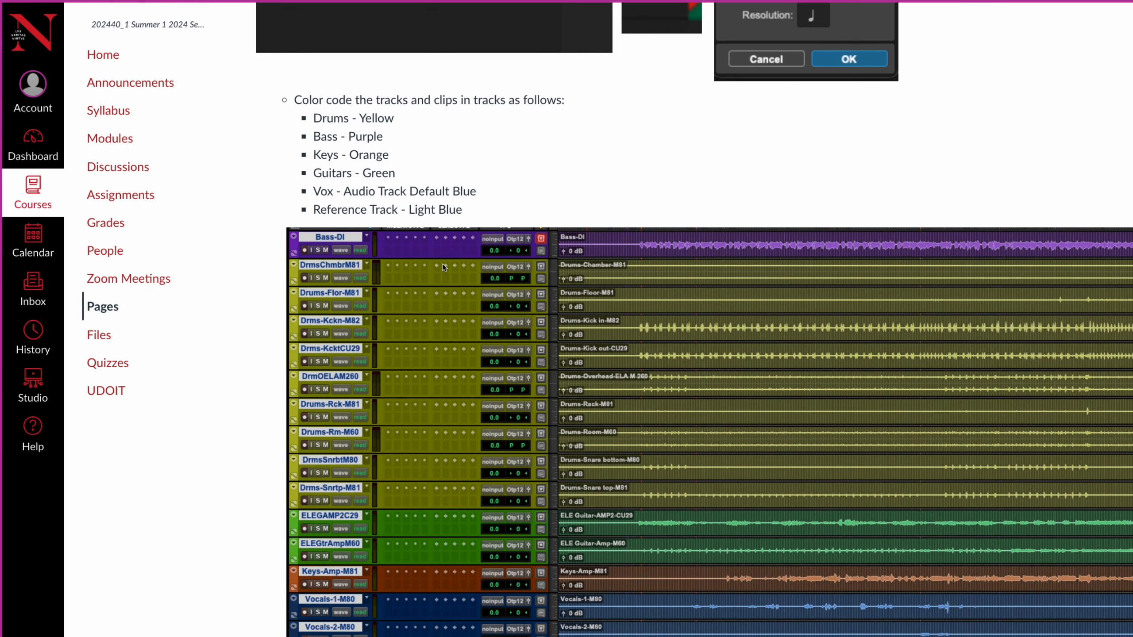
Step: Study the example picture of the color-coded session on the course page, down to the marker instructions
scroll(442, 264, down, 3)
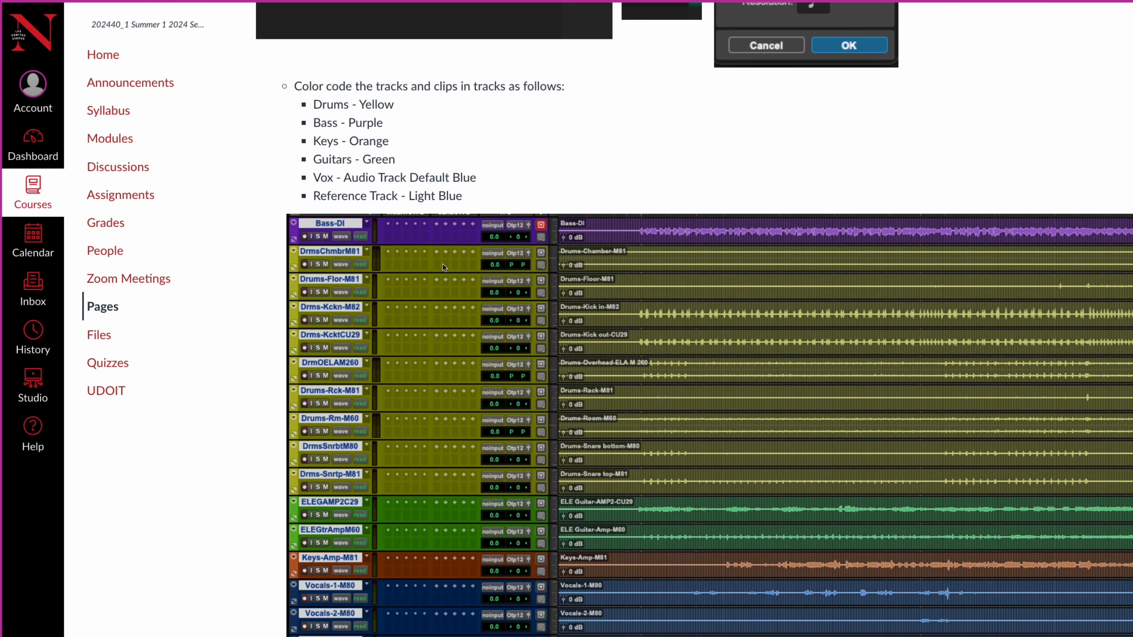
scroll(443, 267, down, 1)
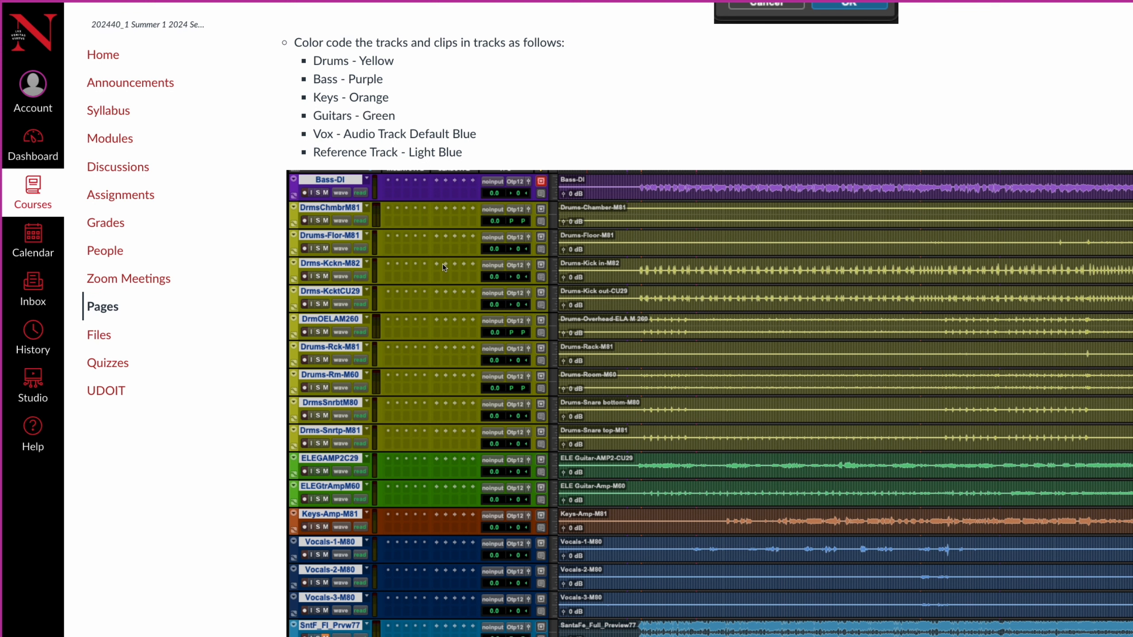
scroll(482, 385, down, 5)
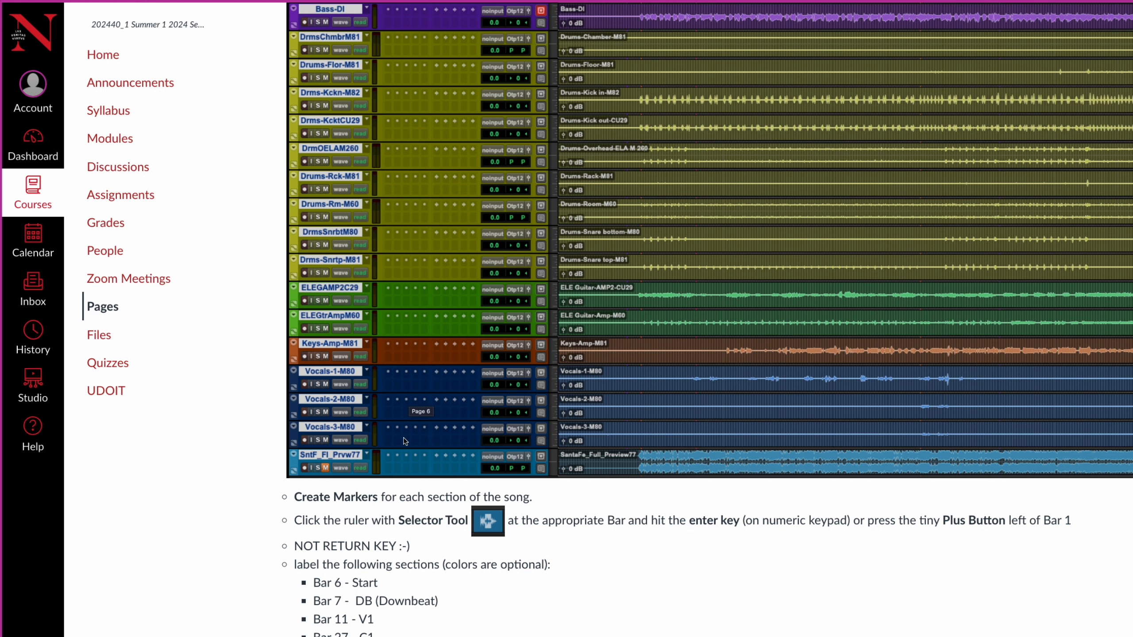
scroll(460, 413, up, 5)
Step: Switch to Pro Tools and, in the Mix window, move Master 1 to the end of the tracks with the Reference Track just before it
key(super+Tab)
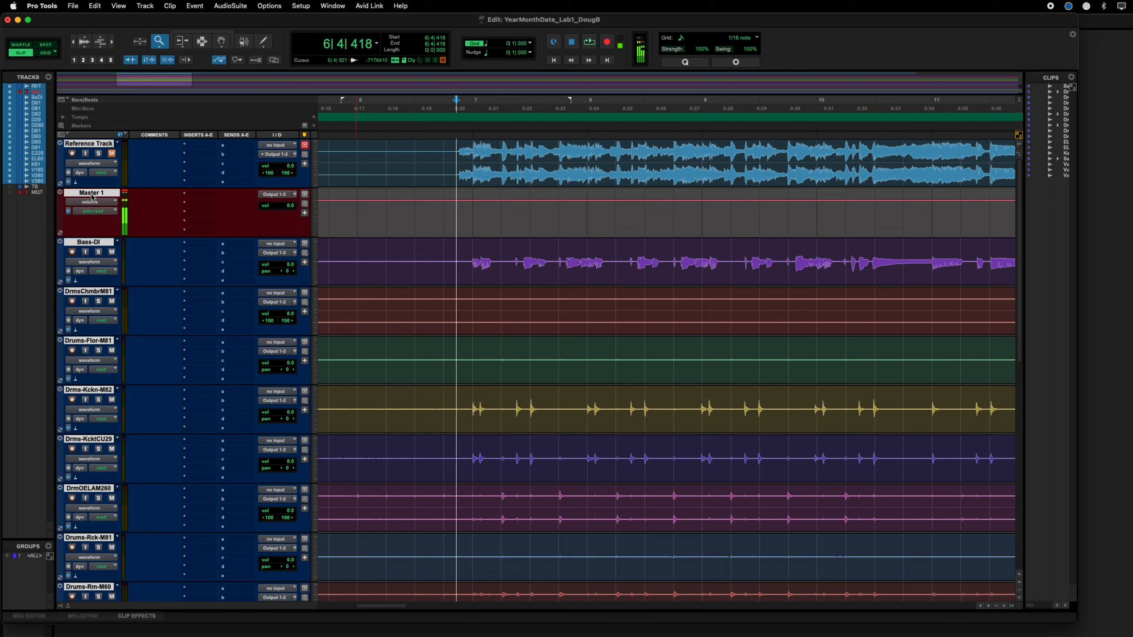
key(super+equal)
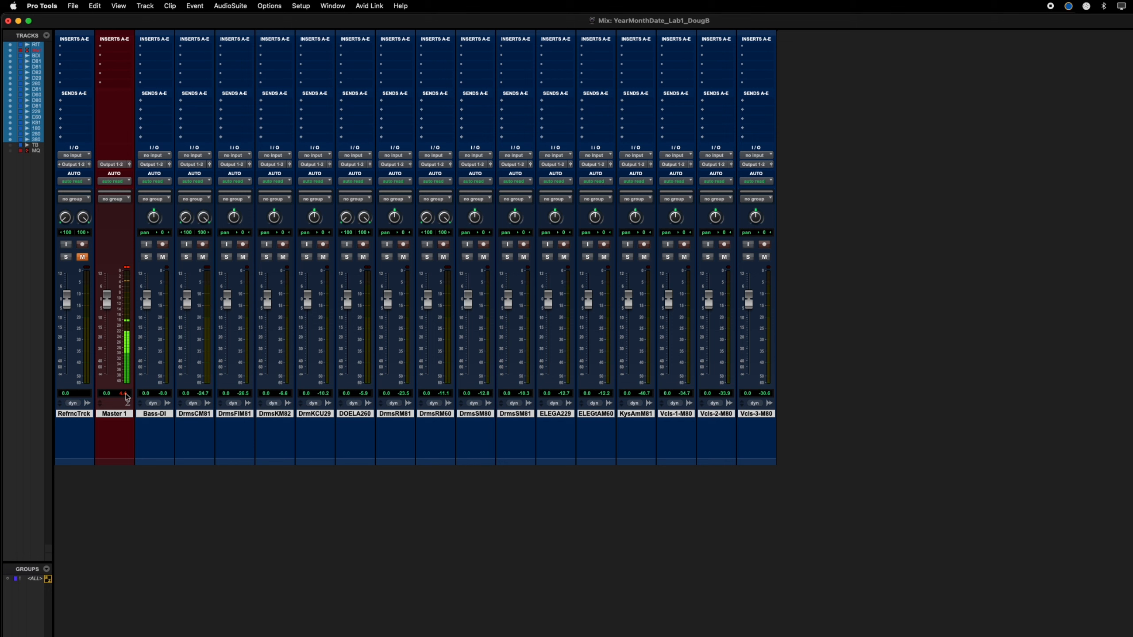
click(113, 414)
drag(112, 413, 764, 390)
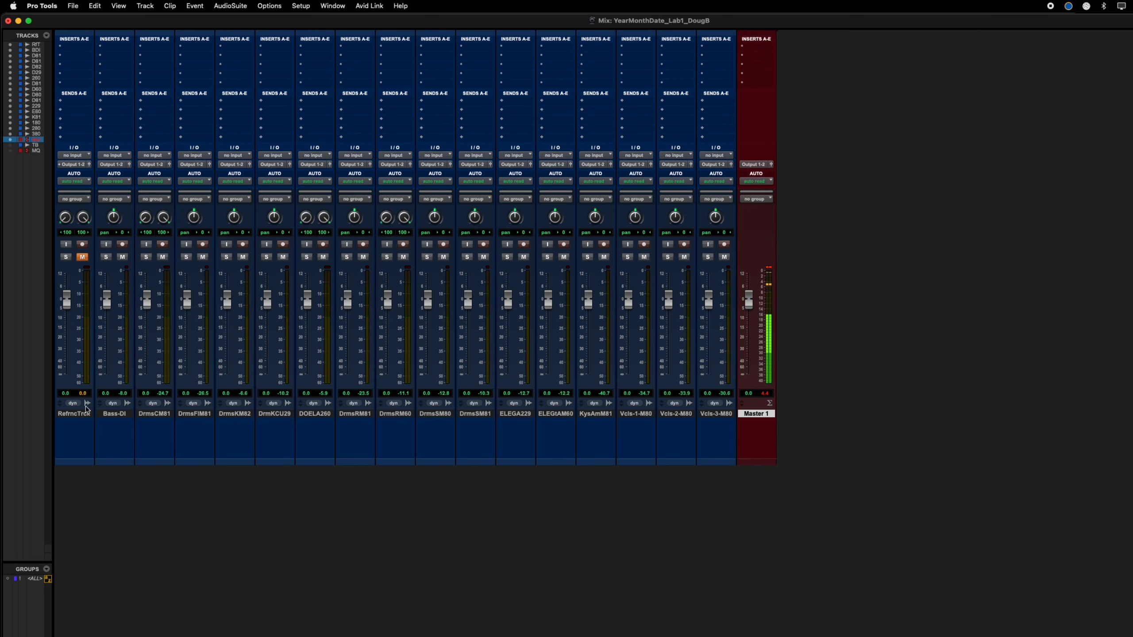
drag(74, 414, 732, 419)
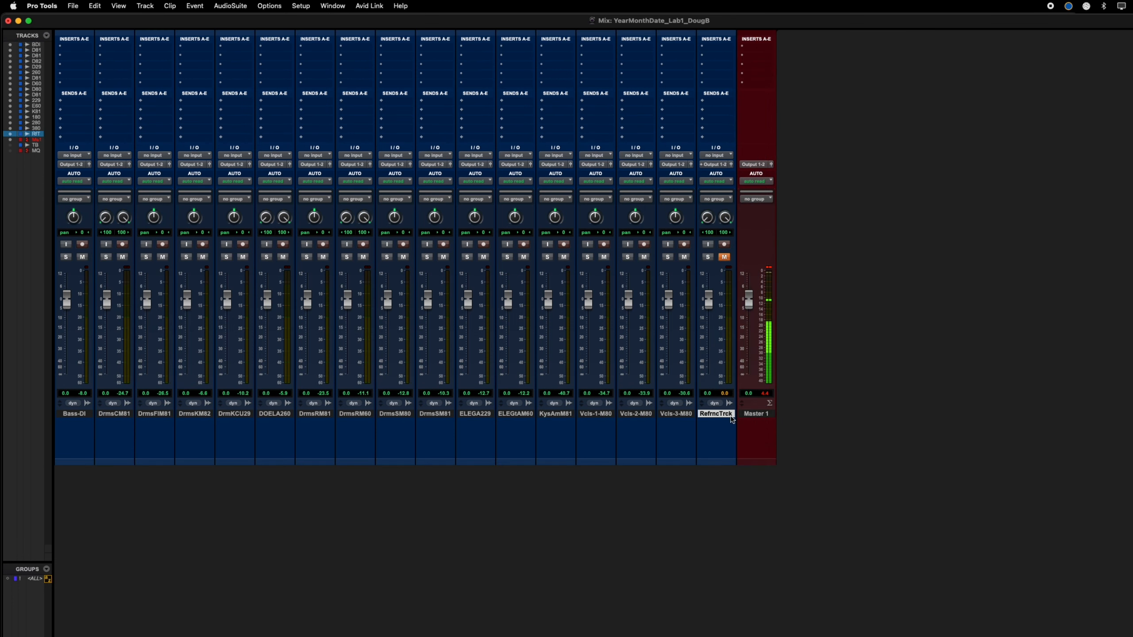
Step: Color the Reference Track light blue in the Color Palette and close the palette
double_click(723, 462)
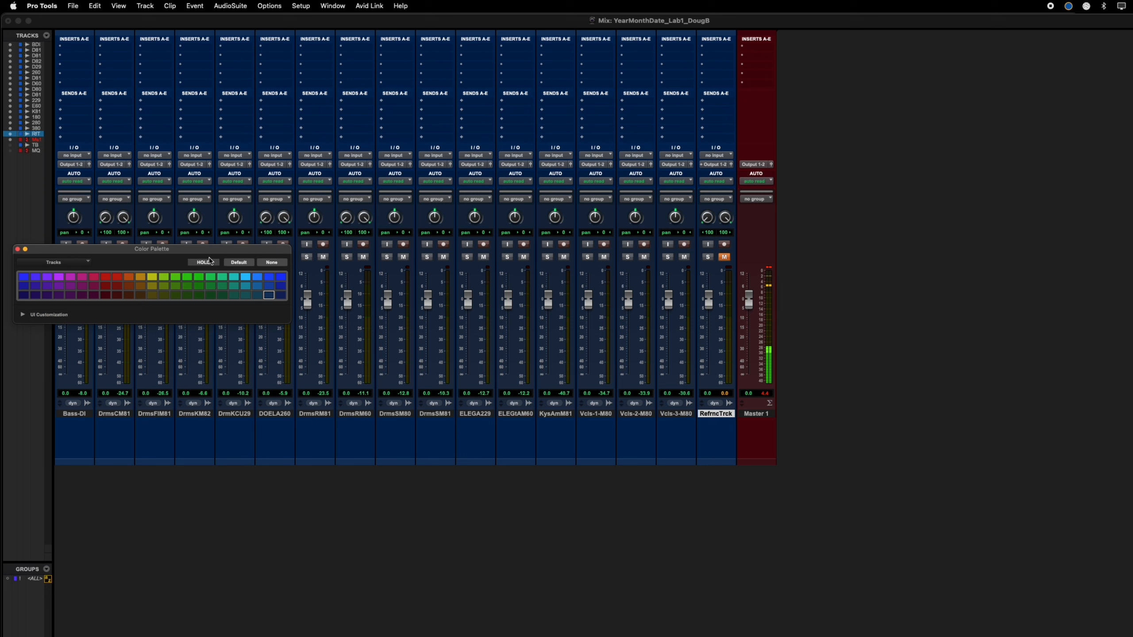
click(248, 276)
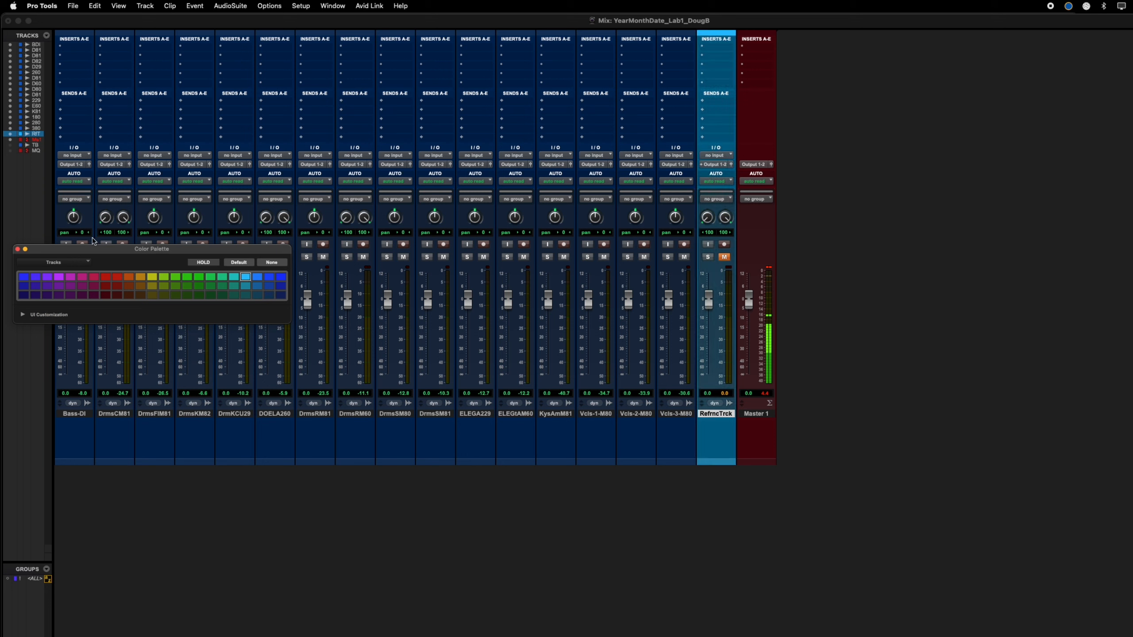
click(17, 249)
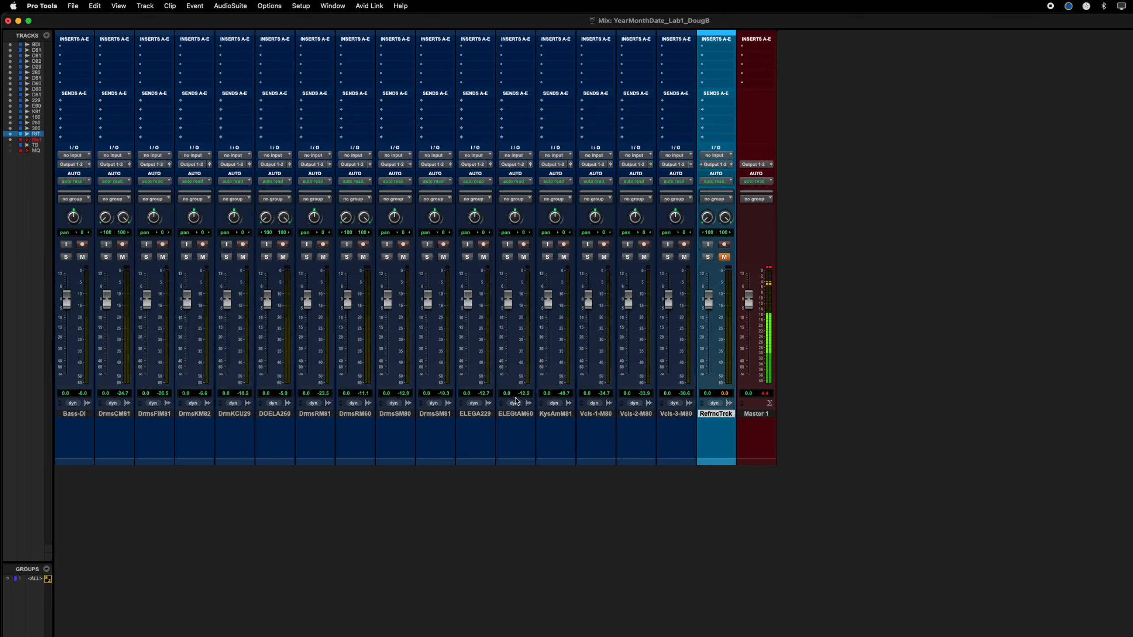
click(595, 414)
shift+click(685, 414)
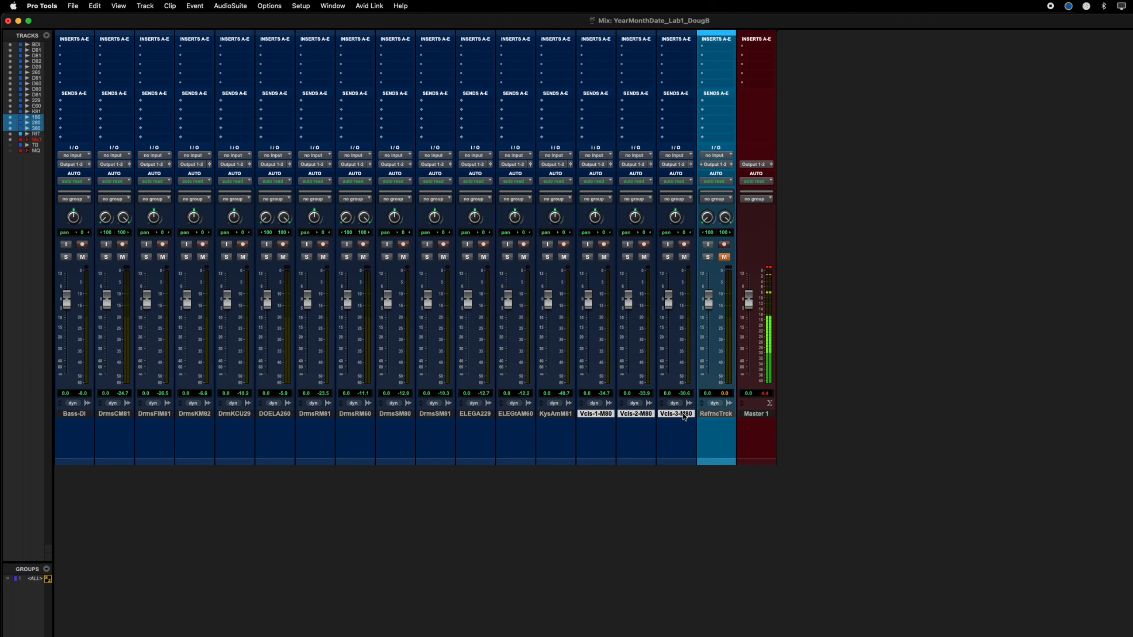
click(560, 414)
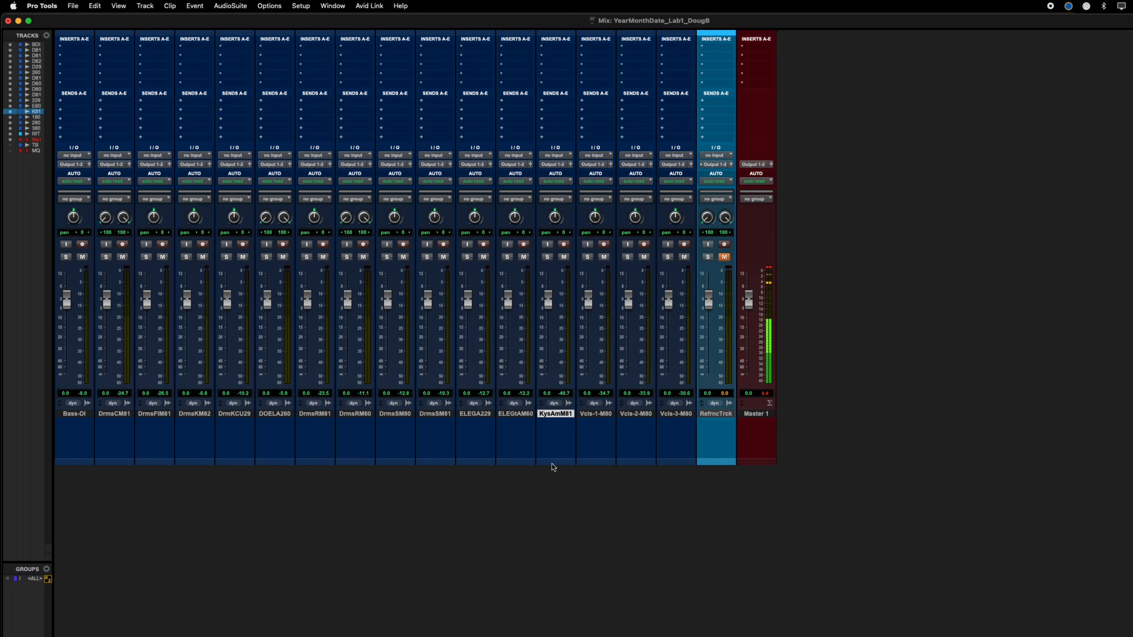
Step: Return to the Edit window and move the Bass-DI track below the last drum track, directly above the electric guitars
key(super+equal)
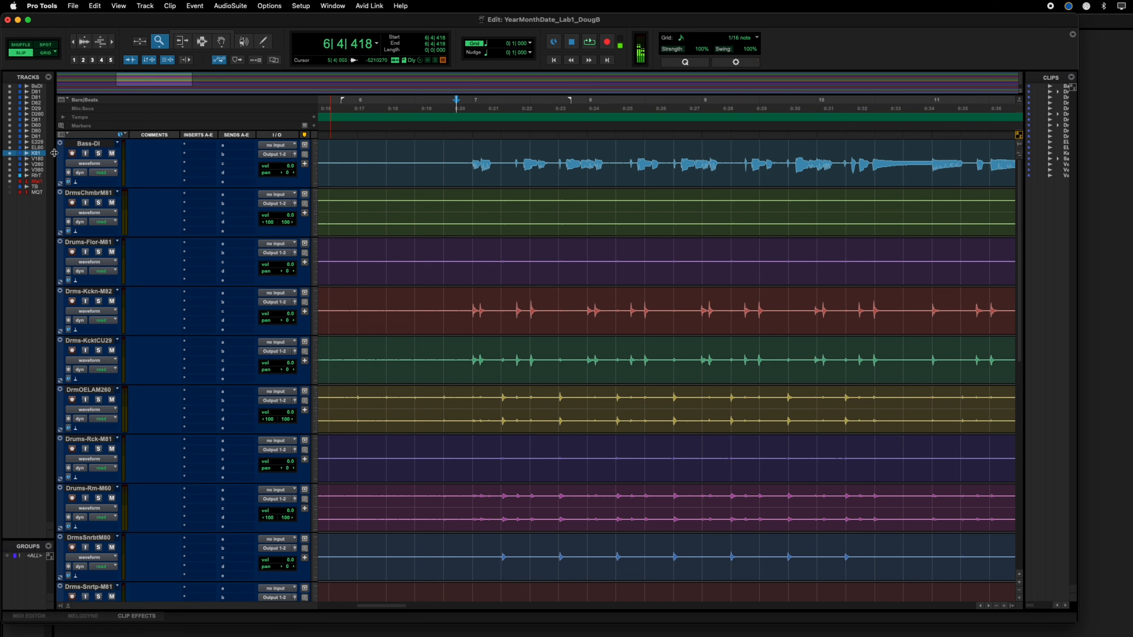
drag(61, 164, 84, 580)
scroll(85, 558, down, 4)
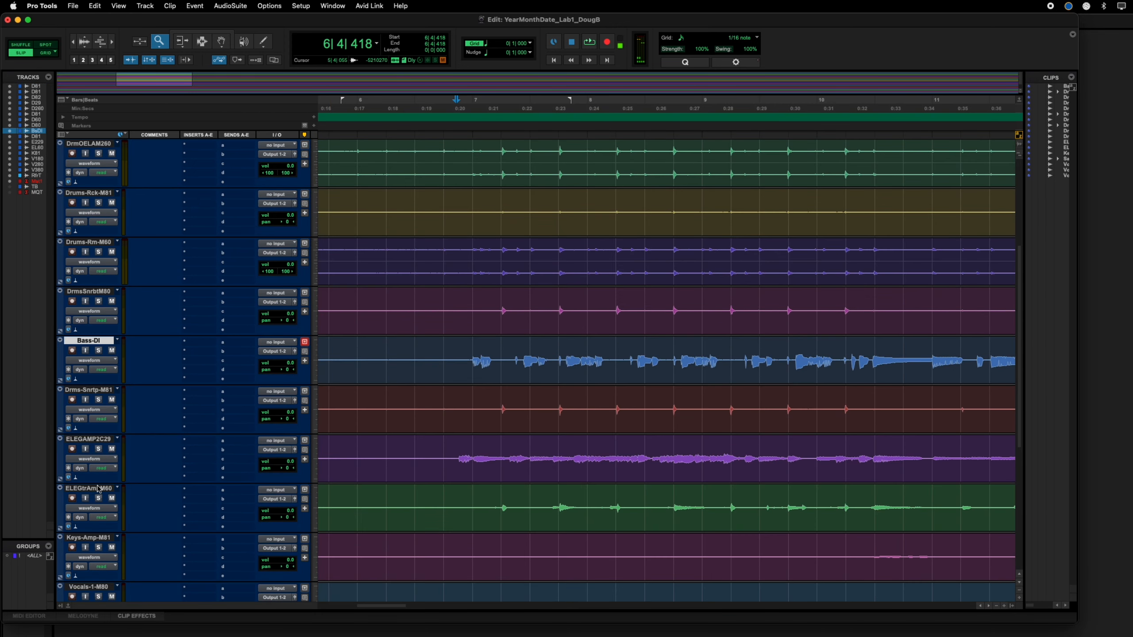
drag(61, 360, 65, 428)
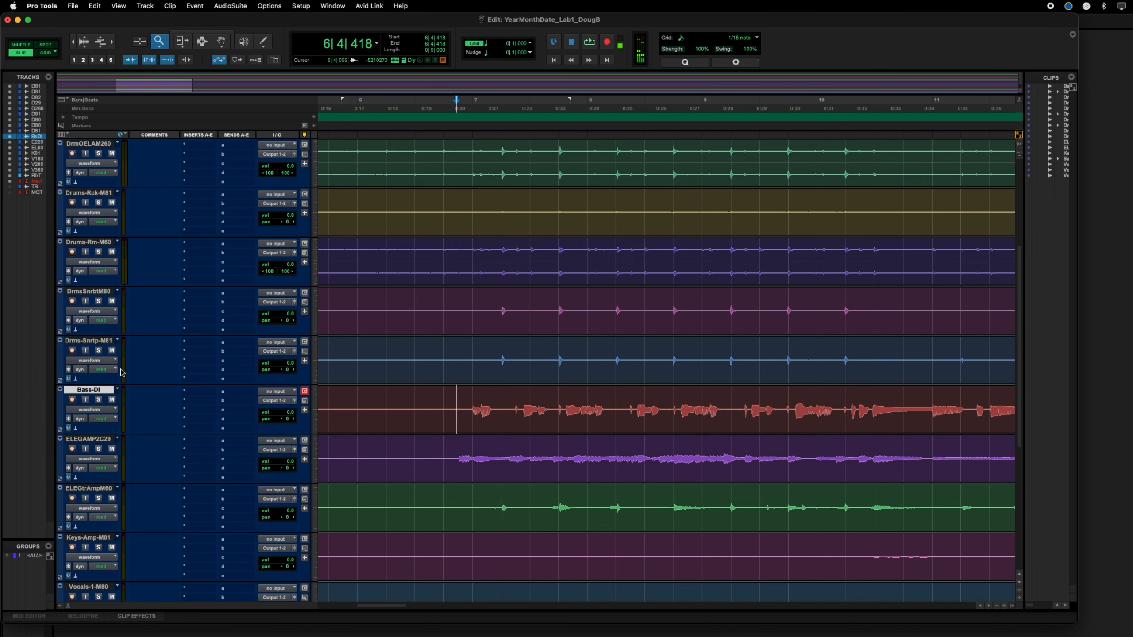
Step: Select all the drum tracks from the snare top up to the chamber track and color them yellow
click(88, 341)
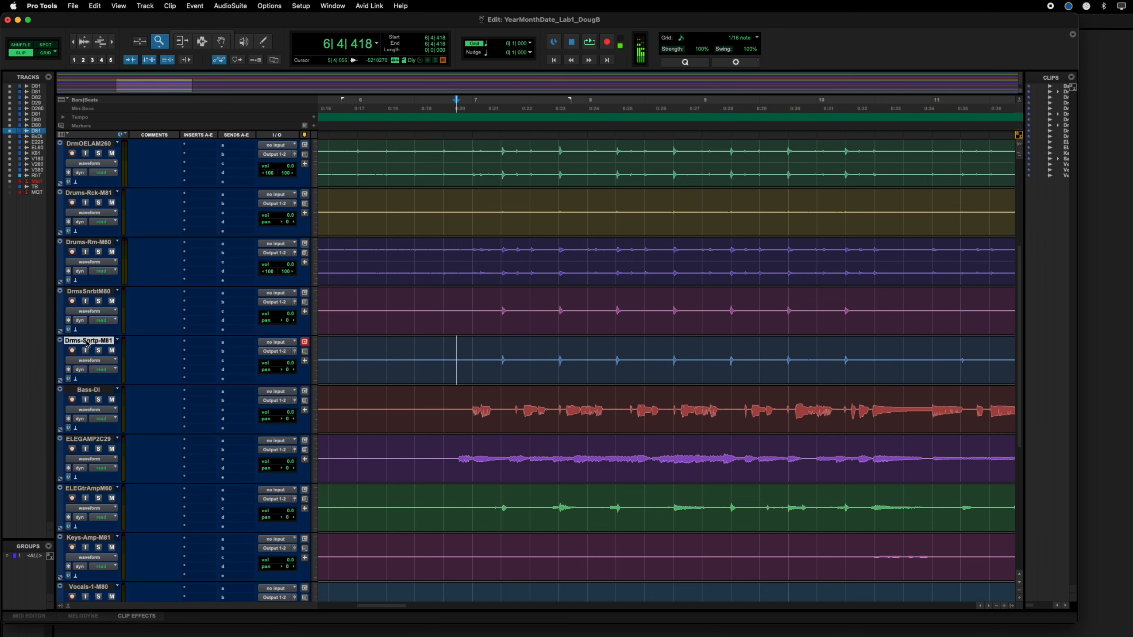
scroll(87, 343, up, 4)
shift+click(93, 144)
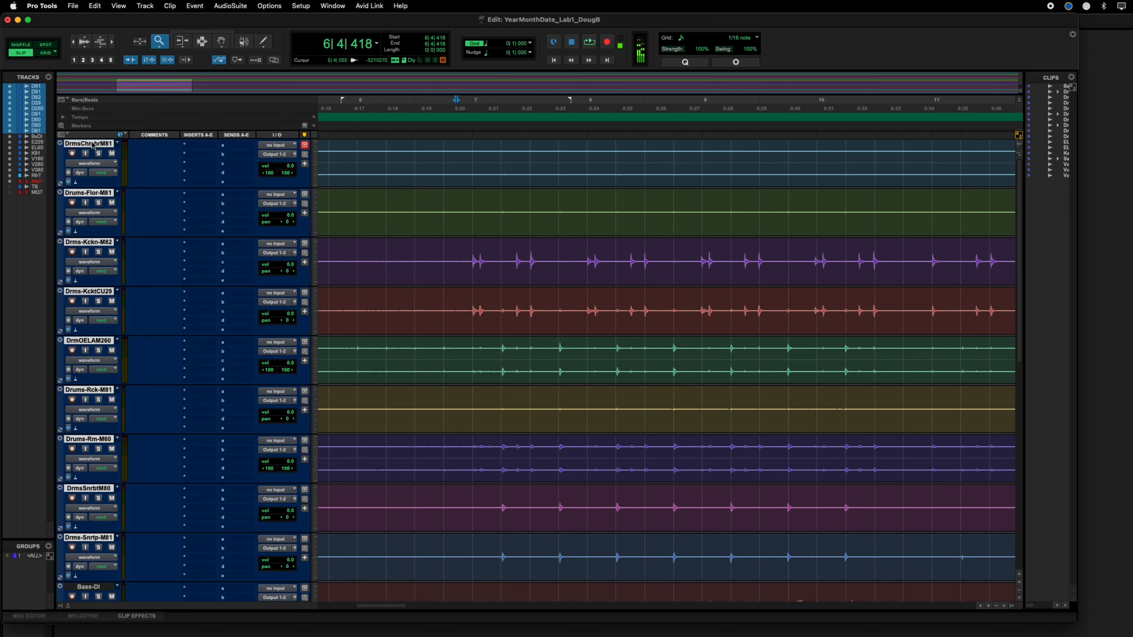
double_click(61, 163)
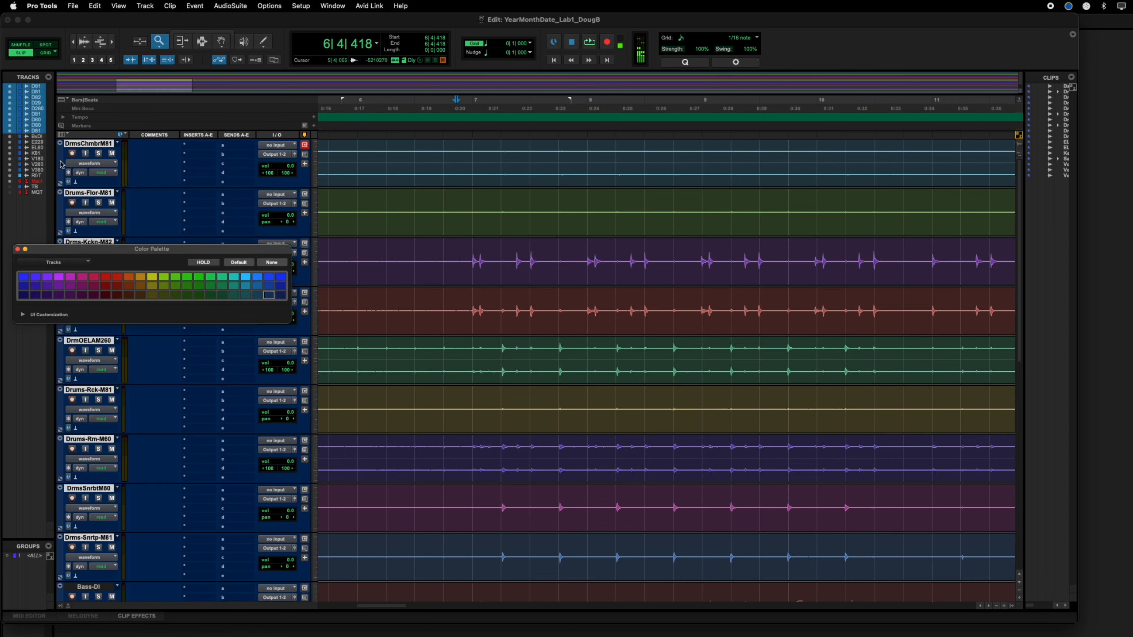
click(151, 277)
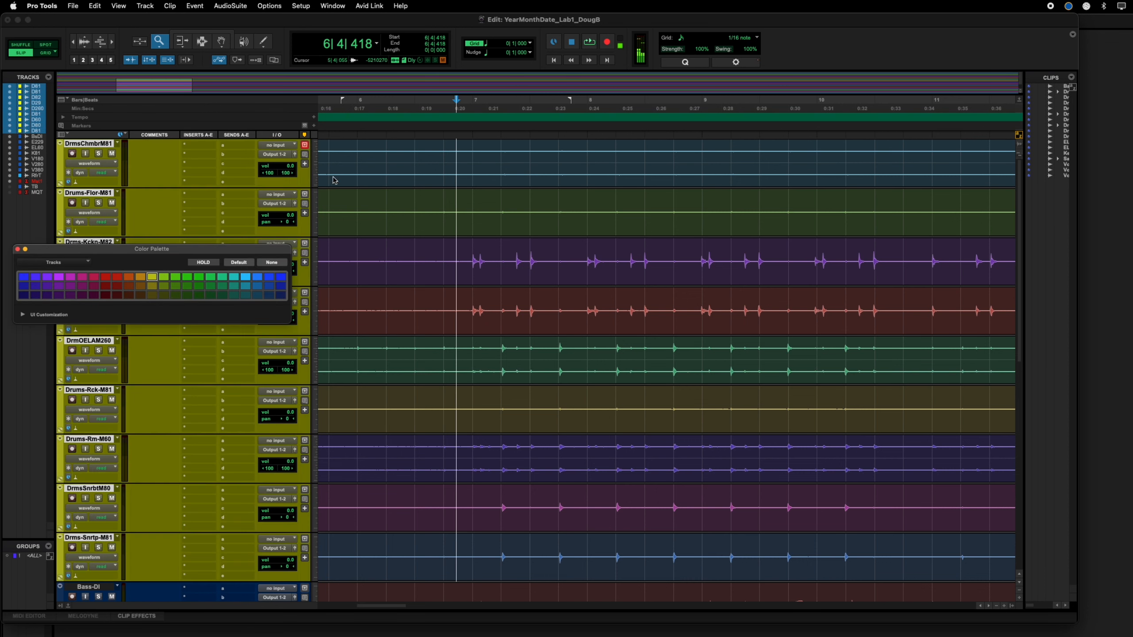
Step: Select the clips on all nine drum tracks with the Grabber tool and color them yellow as Clips in Tracks
click(203, 41)
click(403, 159)
double_click(403, 160)
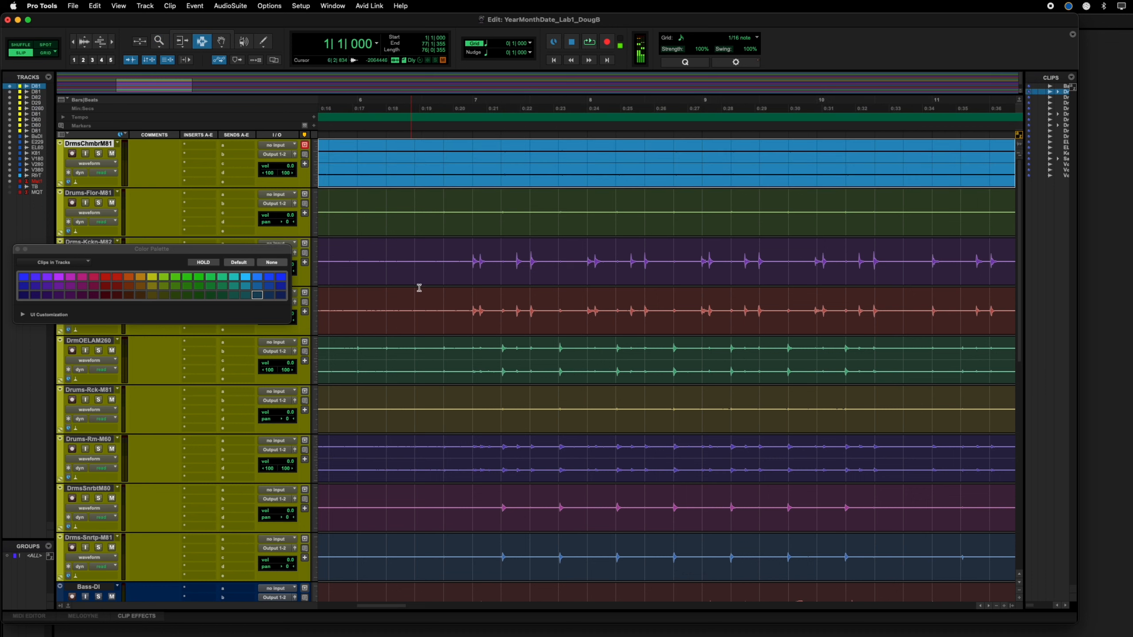
shift+click(434, 330)
shift+click(431, 271)
shift+click(427, 212)
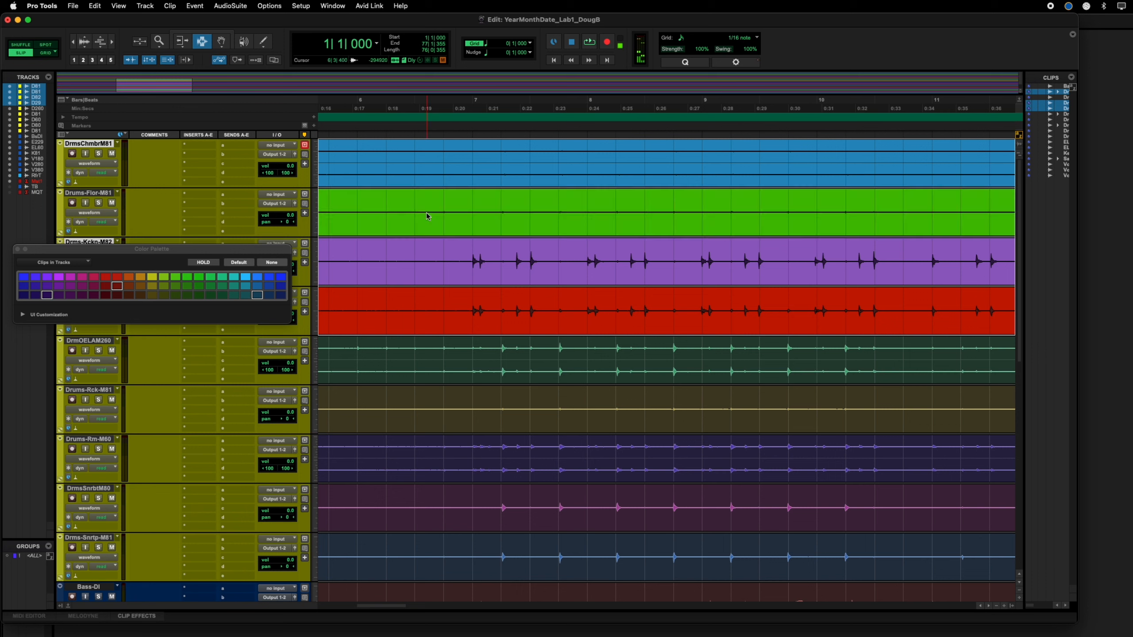
shift+click(434, 353)
shift+click(438, 409)
shift+click(440, 465)
shift+click(443, 518)
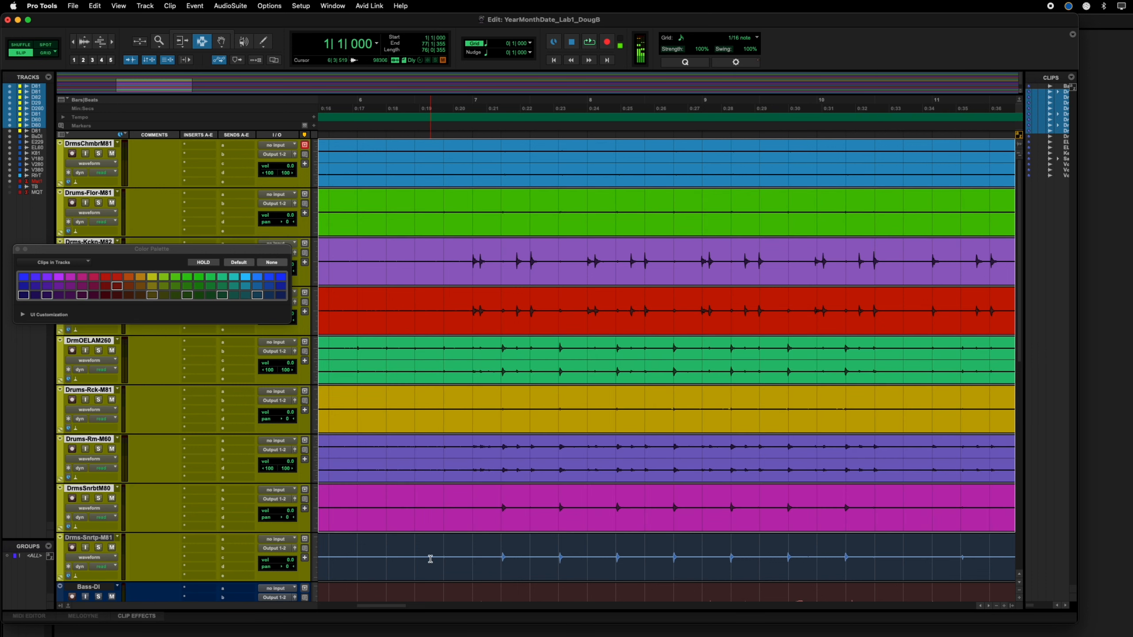
shift+click(430, 559)
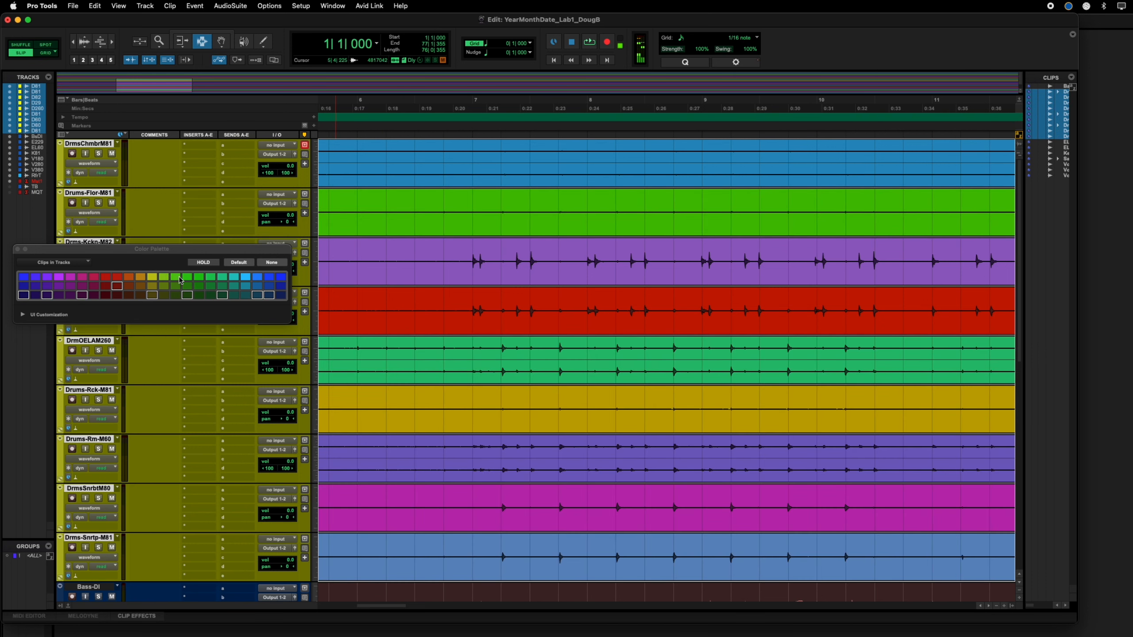
click(69, 263)
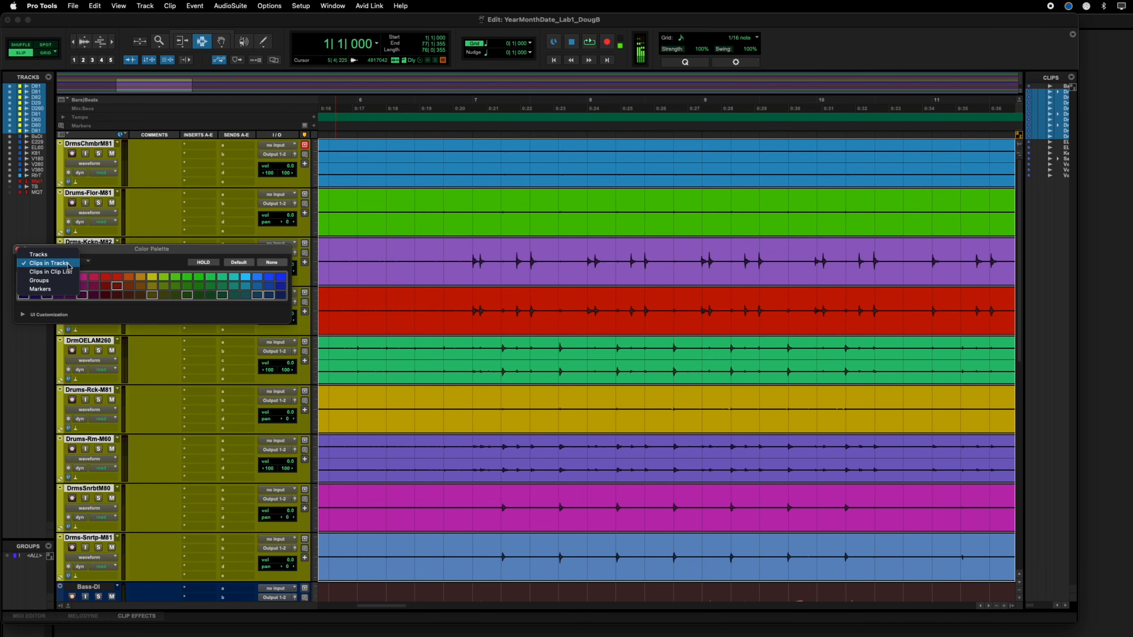
click(128, 258)
click(152, 278)
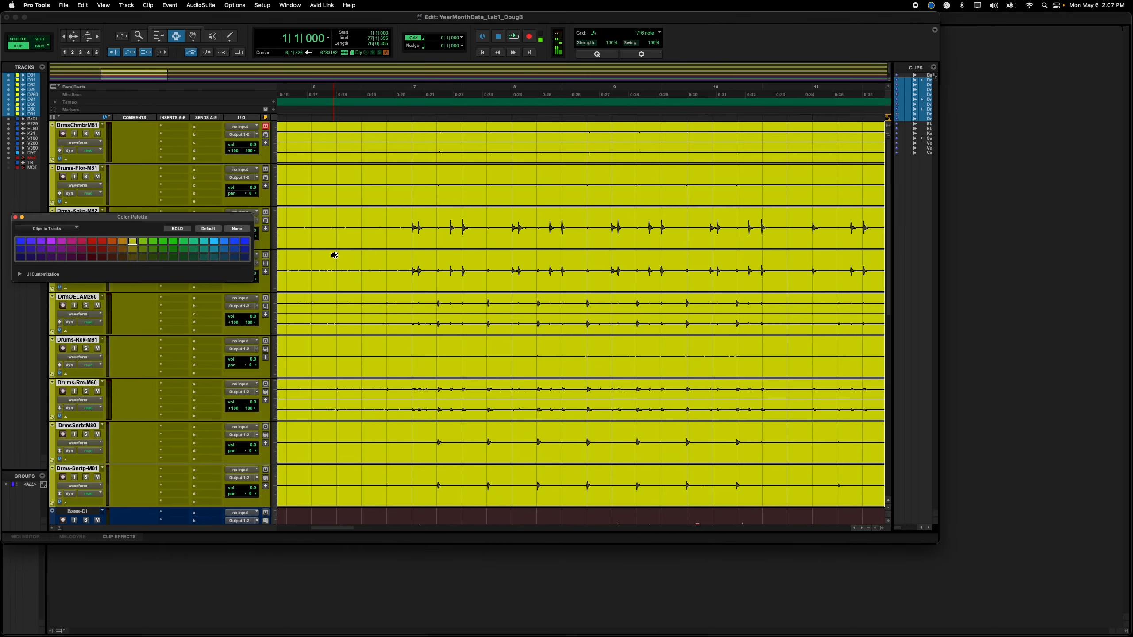
Step: Select the Bass-DI track, try neighboring shades from the Color Palette, and color the track purple
click(191, 38)
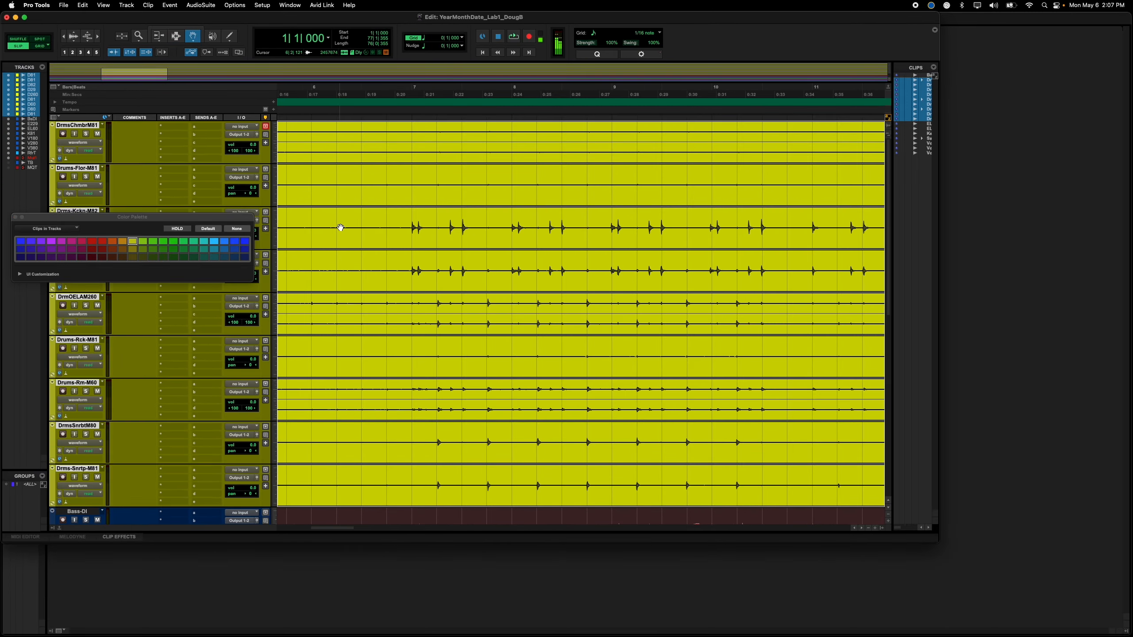
click(172, 39)
scroll(218, 340, down, 3)
click(70, 384)
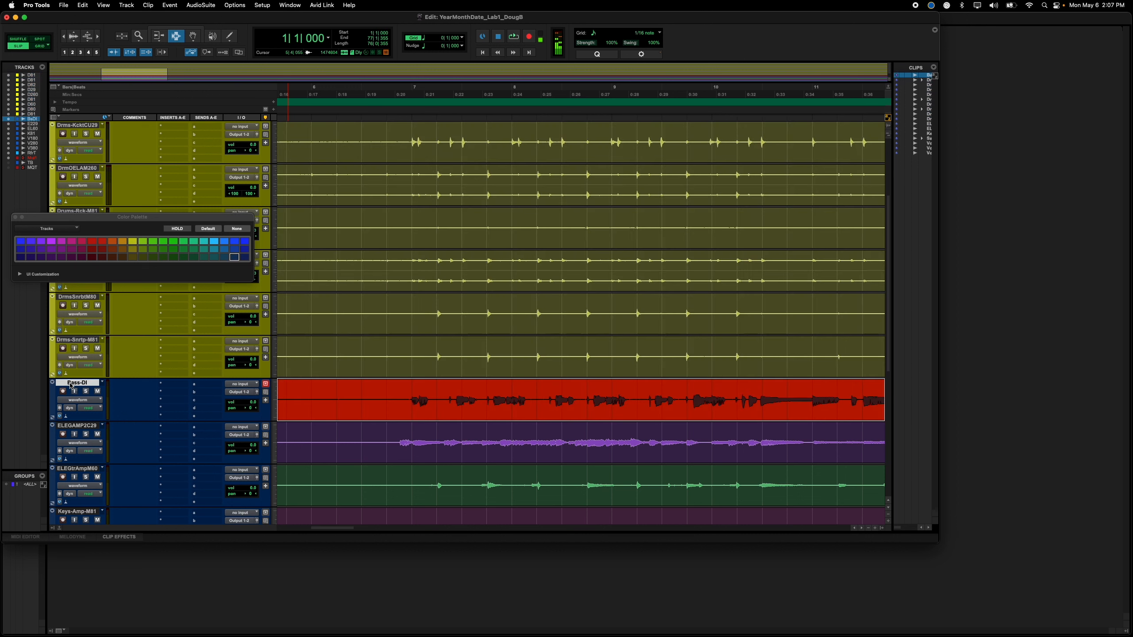
click(52, 241)
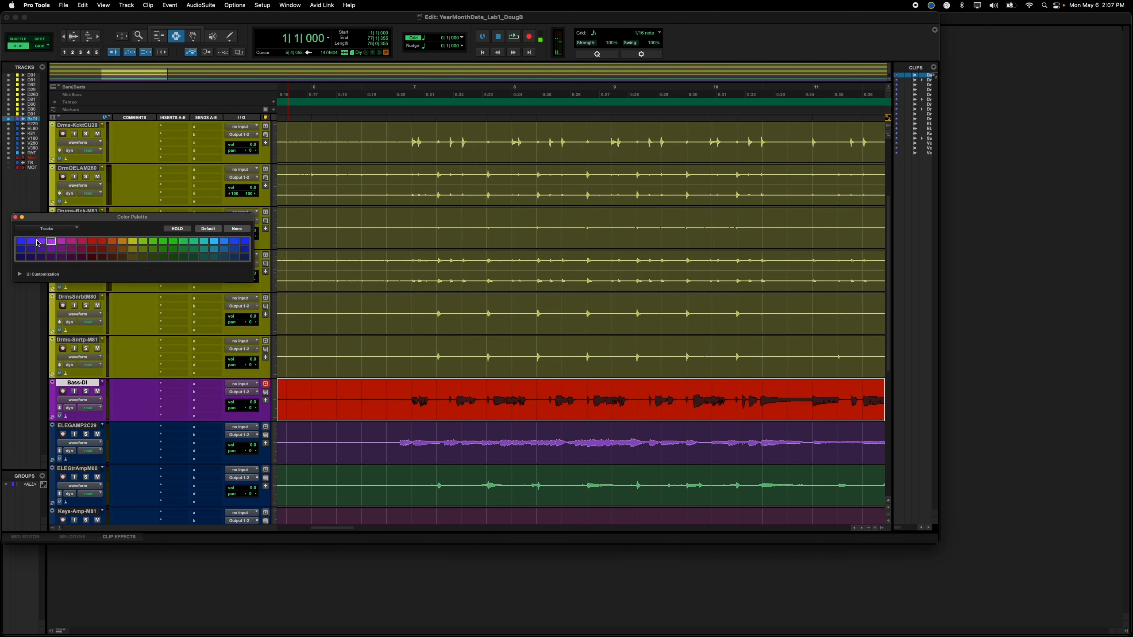
click(42, 242)
click(31, 243)
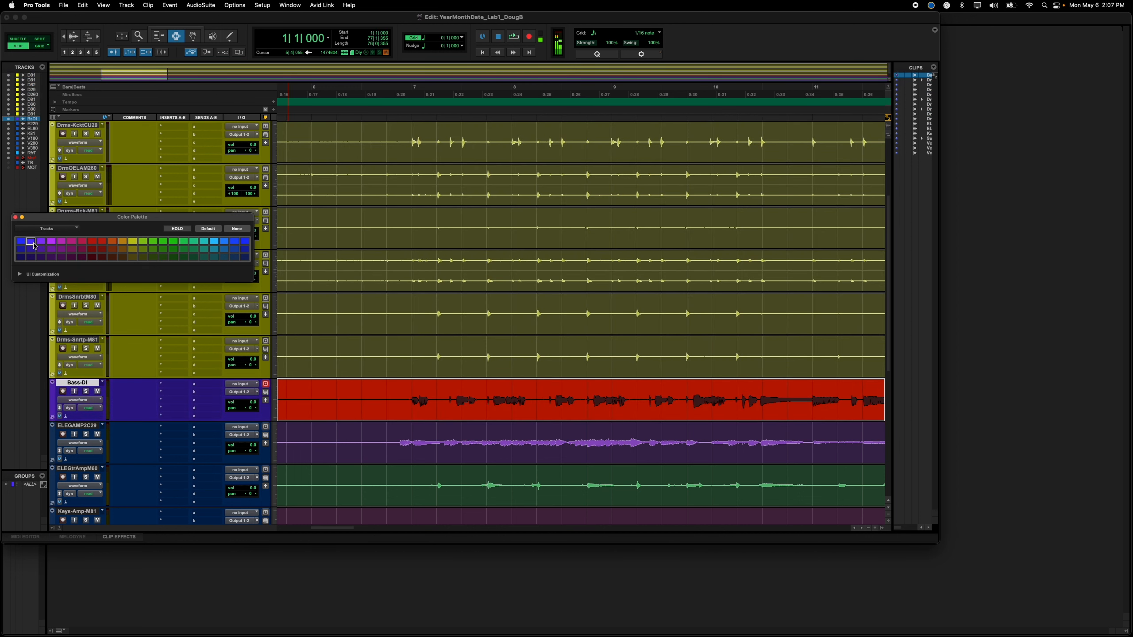
click(41, 241)
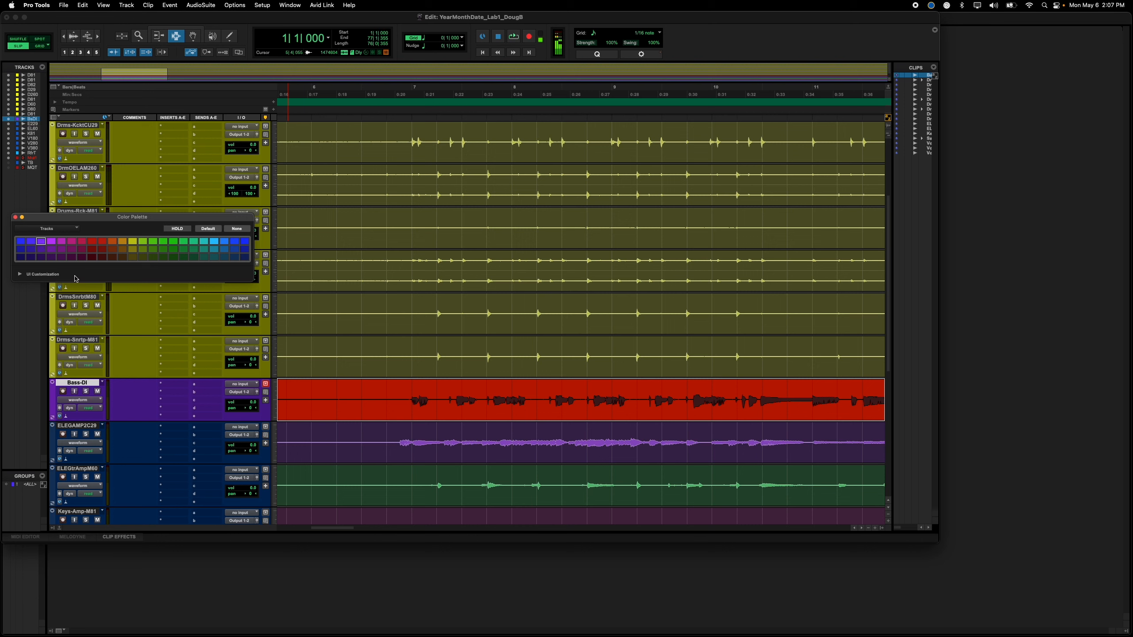
Step: Color the clip on the Bass-DI track light purple
click(324, 396)
double_click(324, 395)
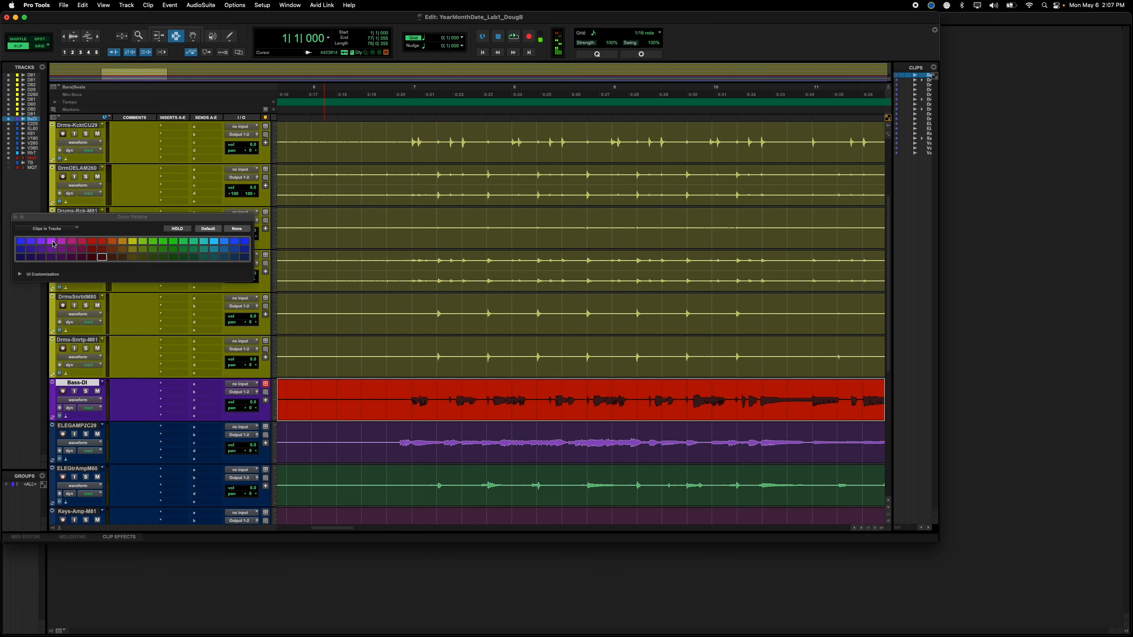
click(52, 242)
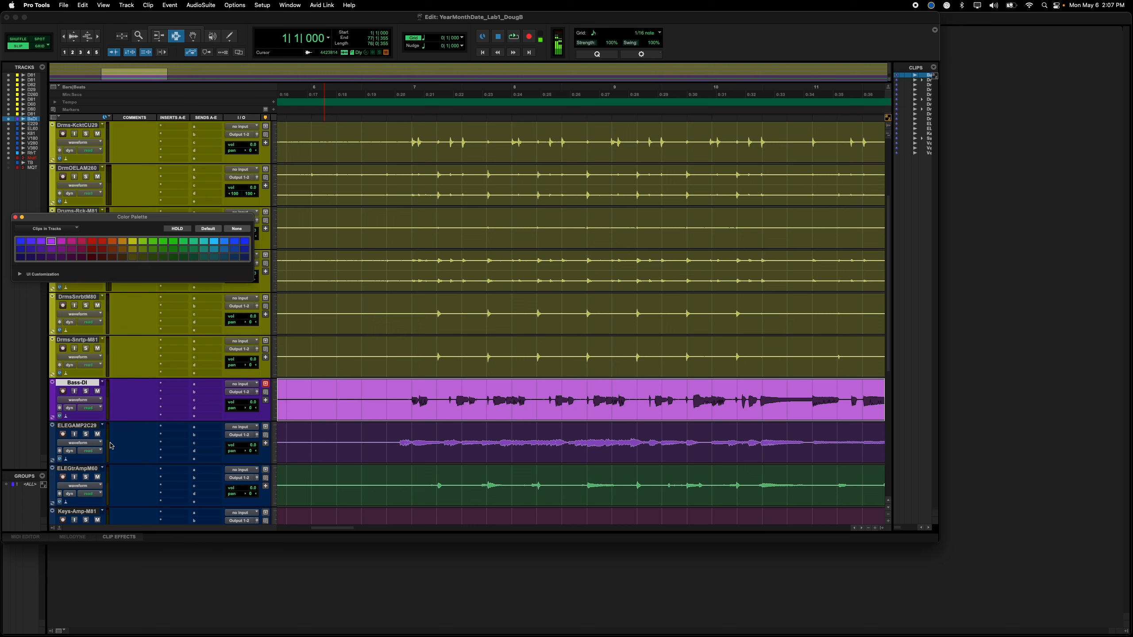
Step: Select both electric guitar amp tracks and color them teal green
click(91, 426)
scroll(93, 443, down, 3)
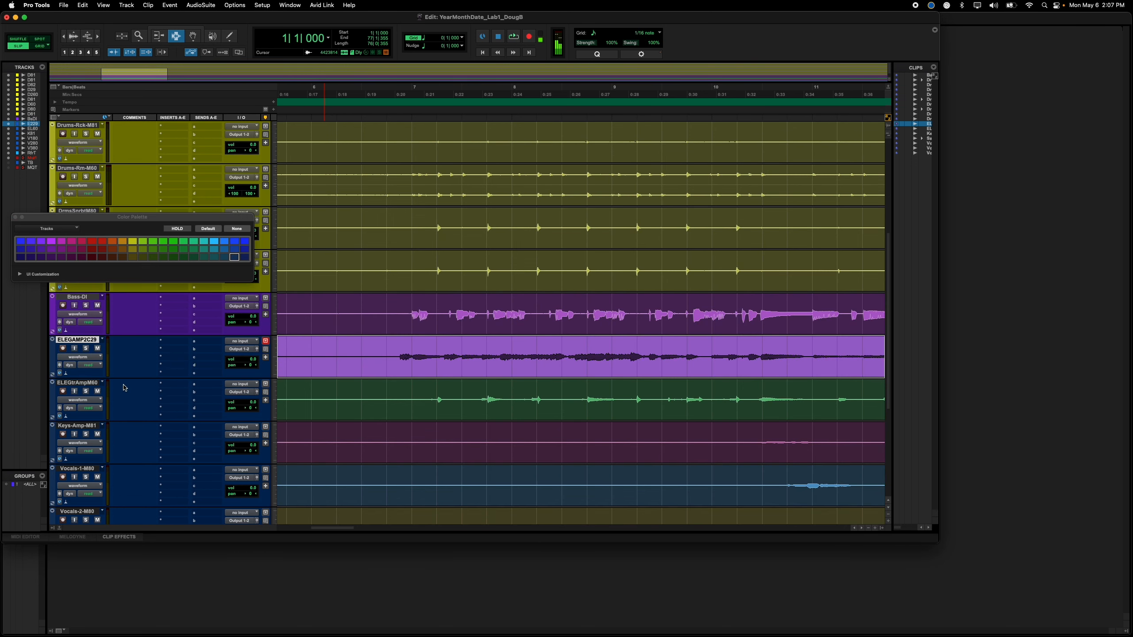
shift+click(73, 384)
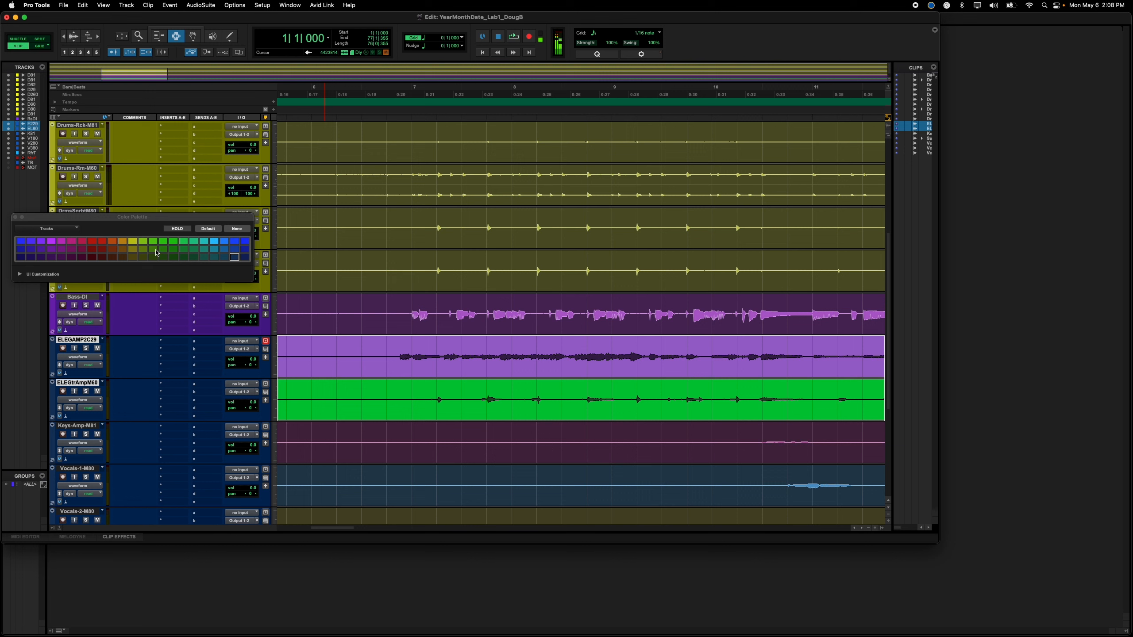
click(203, 249)
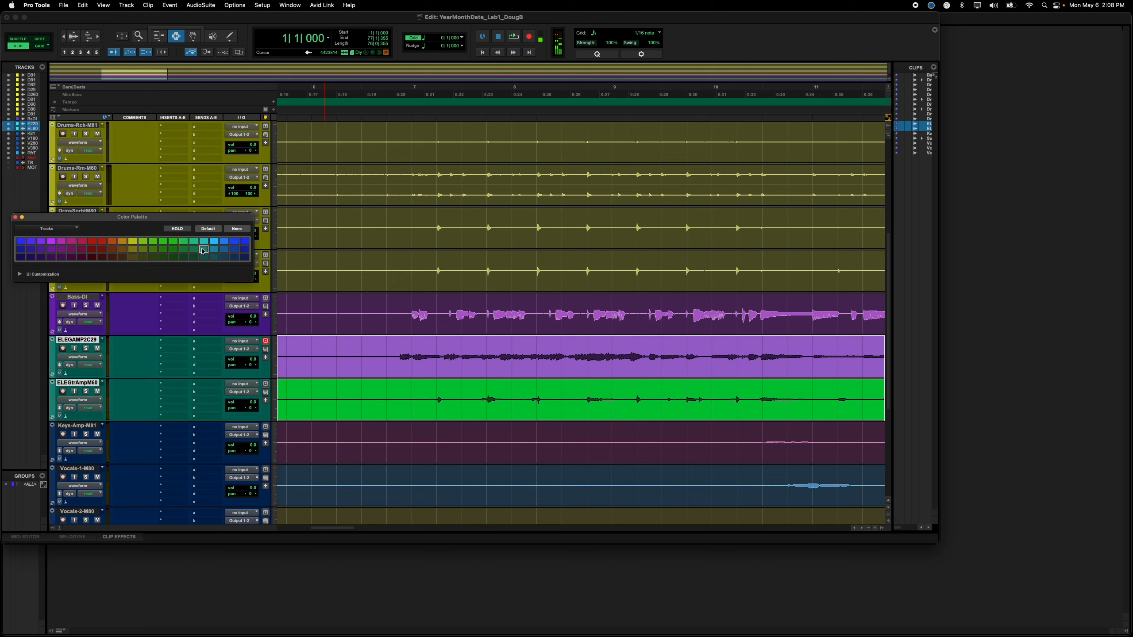
Step: Change both electric guitar amp tracks to green and color the clips on them green as Clips in Tracks
click(194, 251)
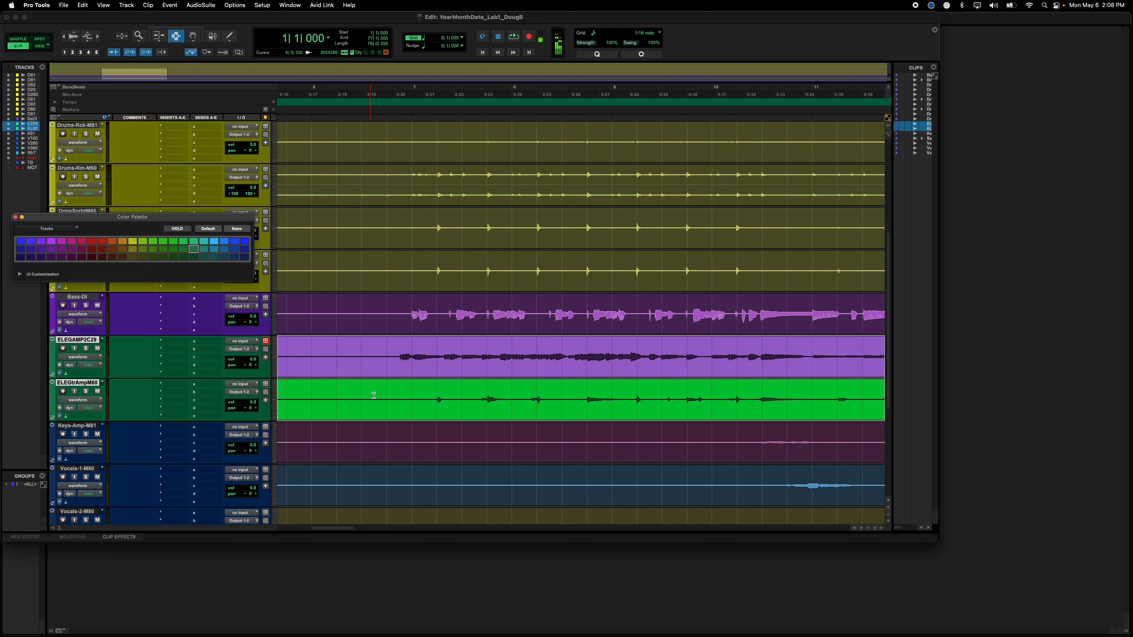
click(348, 358)
shift+click(352, 404)
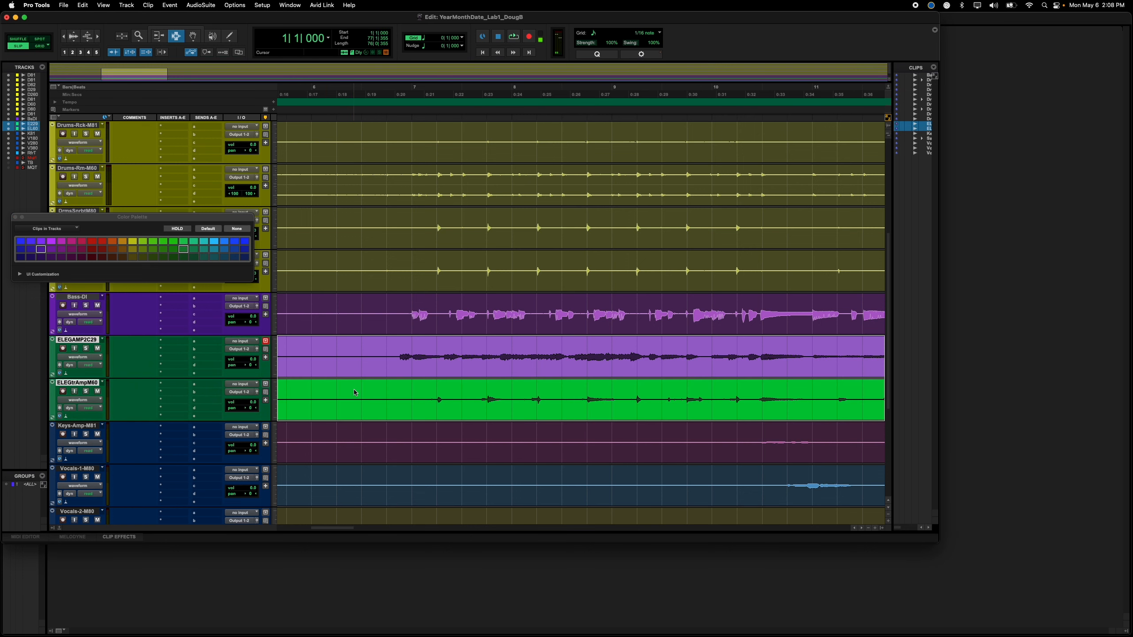
click(183, 249)
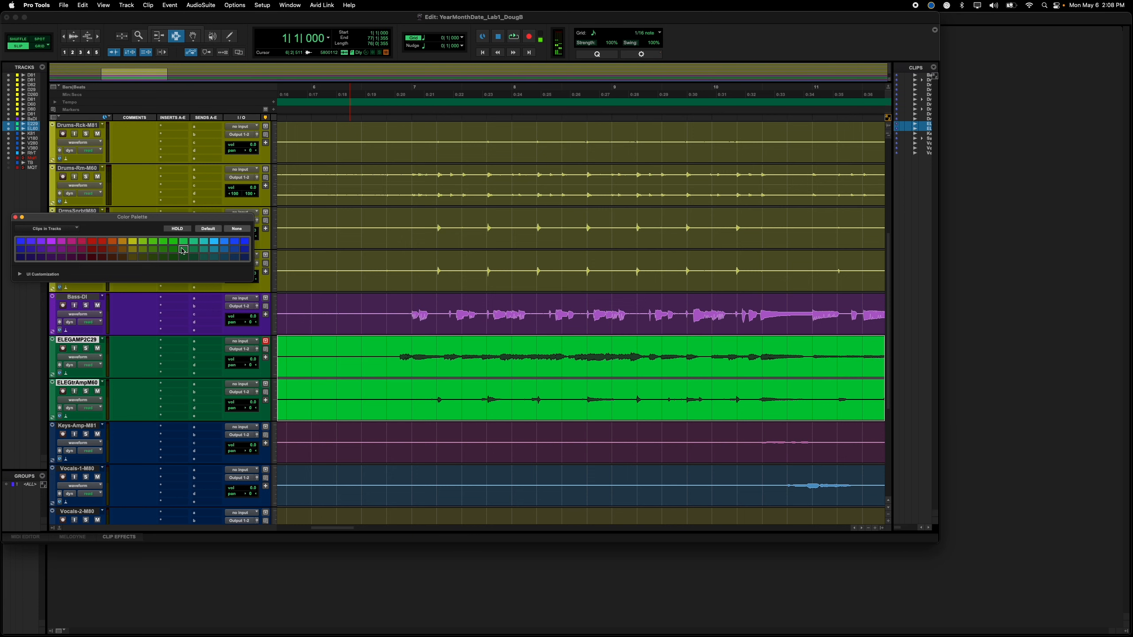
Step: Color the Keys-Amp-M81 track and its clip orange, and close the Color Palette
click(87, 428)
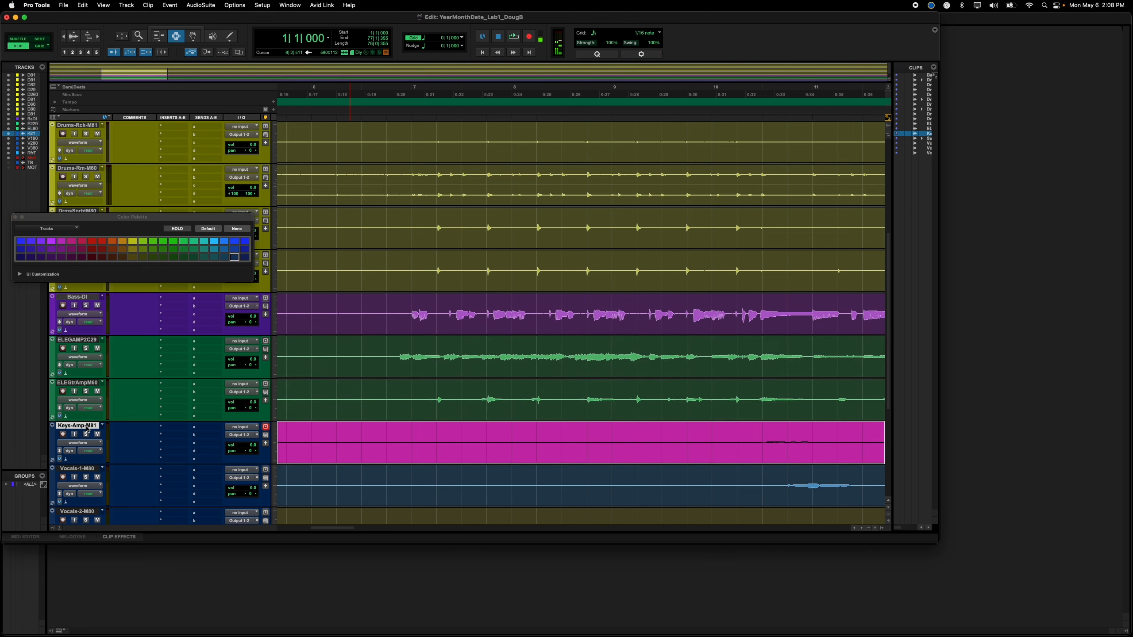
scroll(102, 438, down, 4)
scroll(103, 439, up, 3)
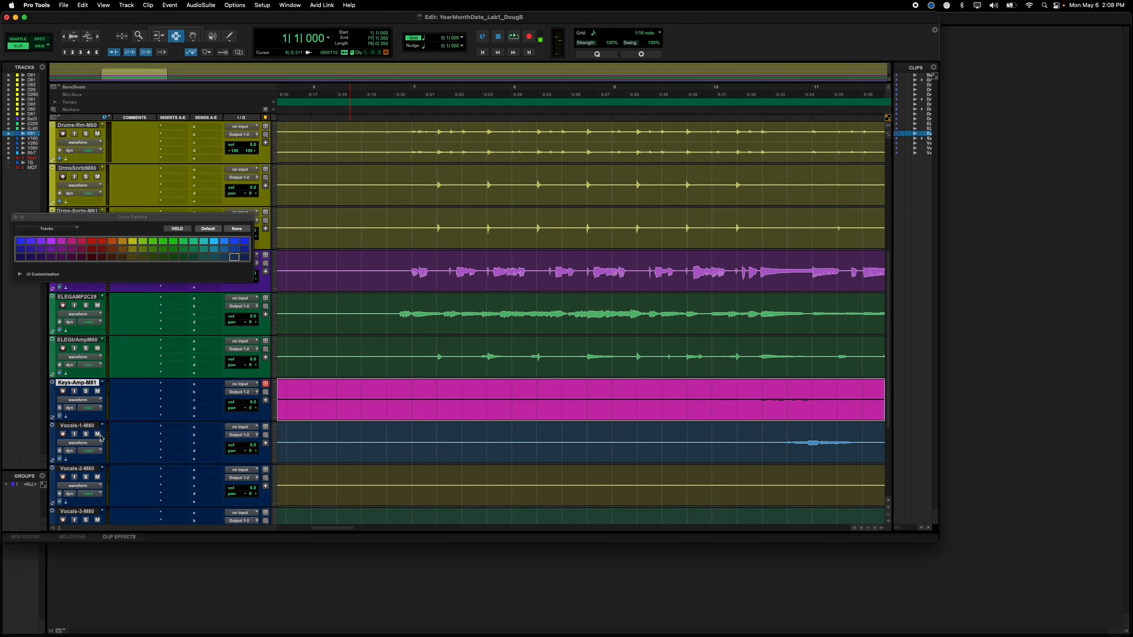
double_click(54, 397)
click(112, 241)
click(344, 387)
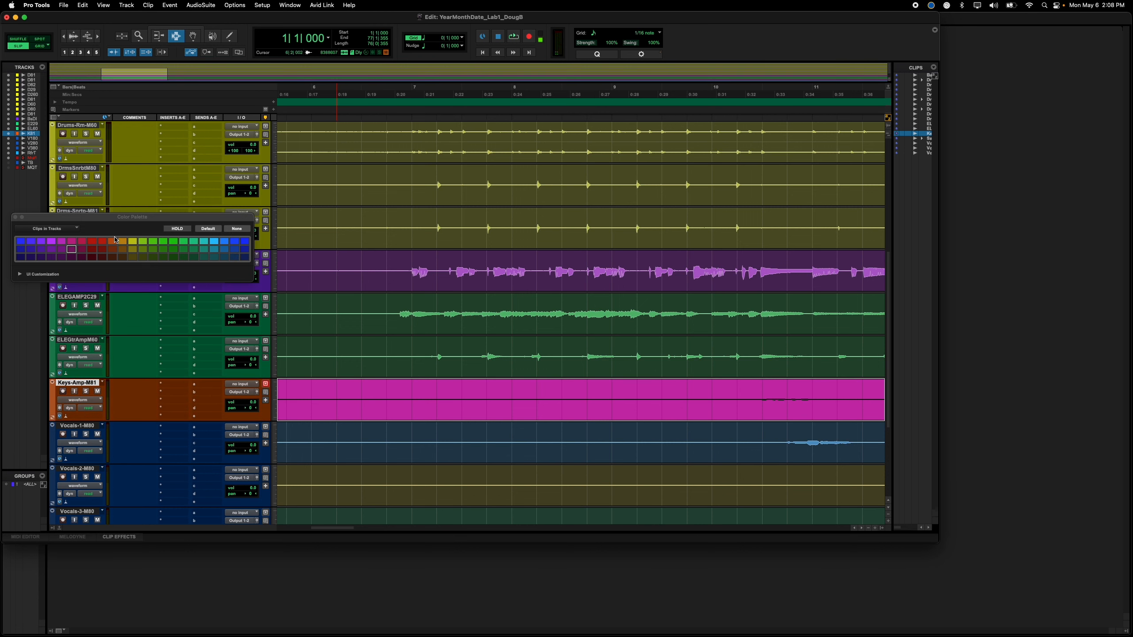
click(114, 241)
click(15, 217)
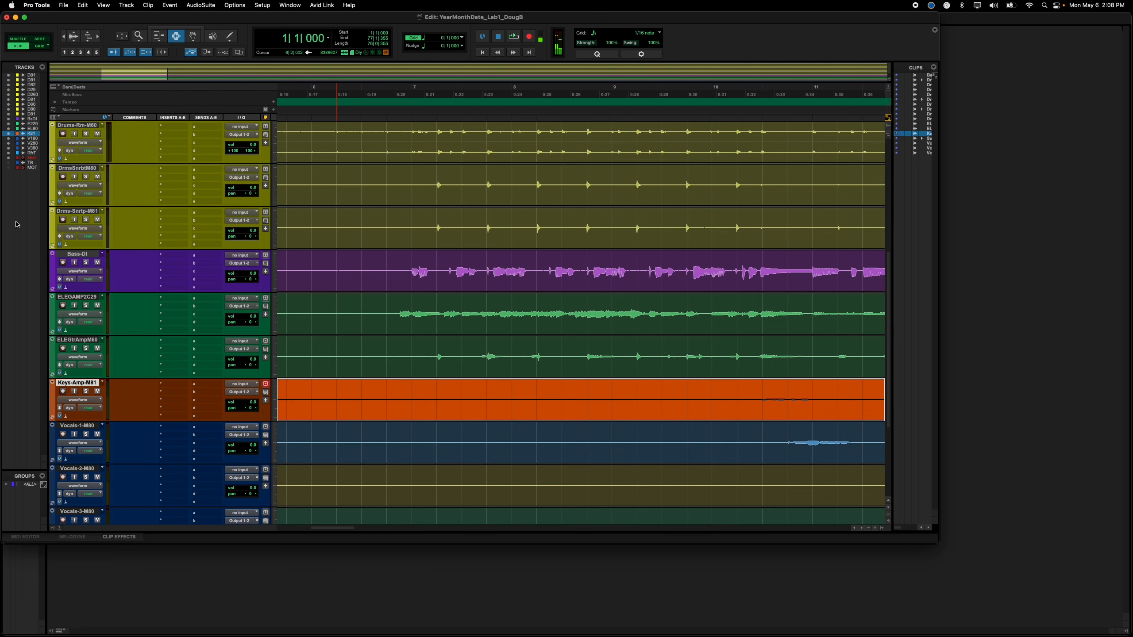
Step: Select the three vocal tracks, try light blue as their track color, and return them to dark blue
scroll(147, 378, down, 2)
scroll(147, 378, down, 1)
click(346, 315)
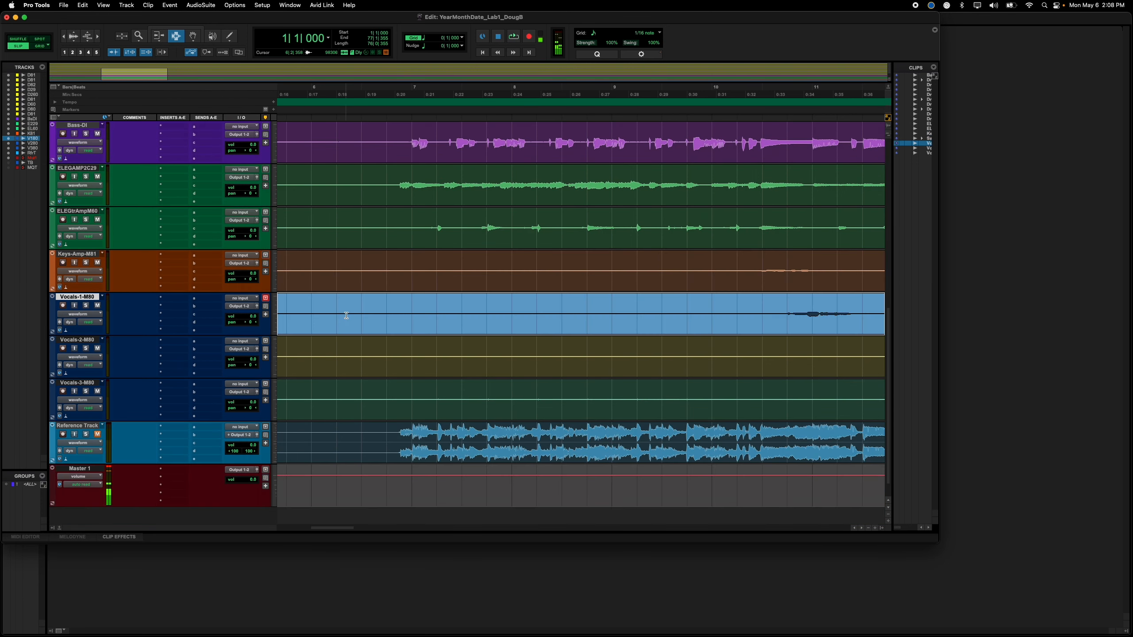
shift+click(340, 356)
shift+click(336, 398)
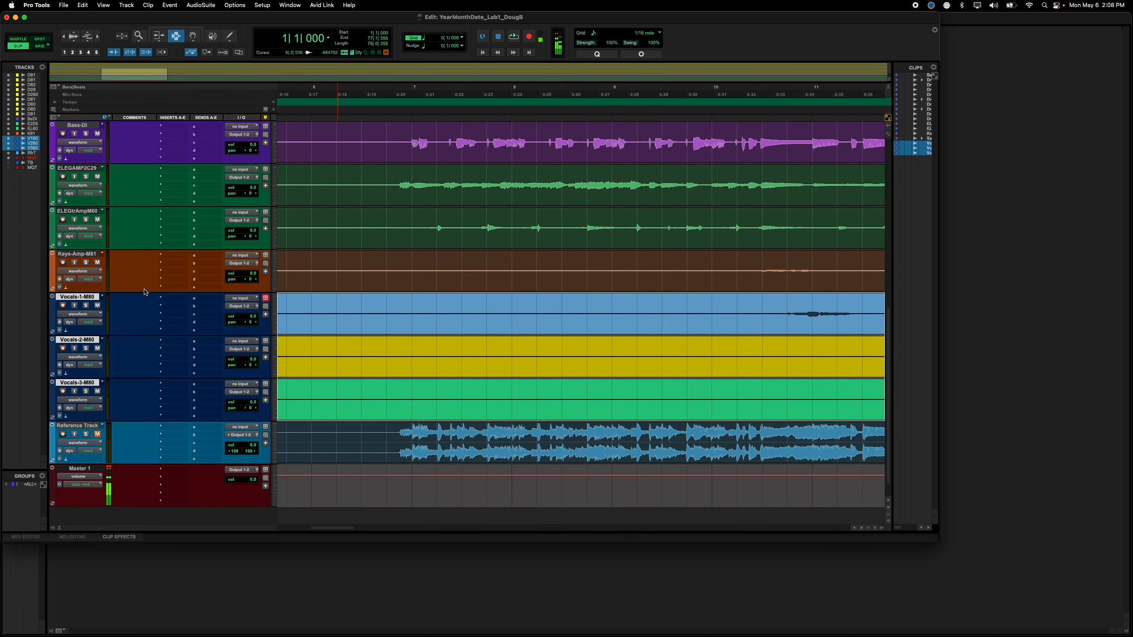
double_click(53, 311)
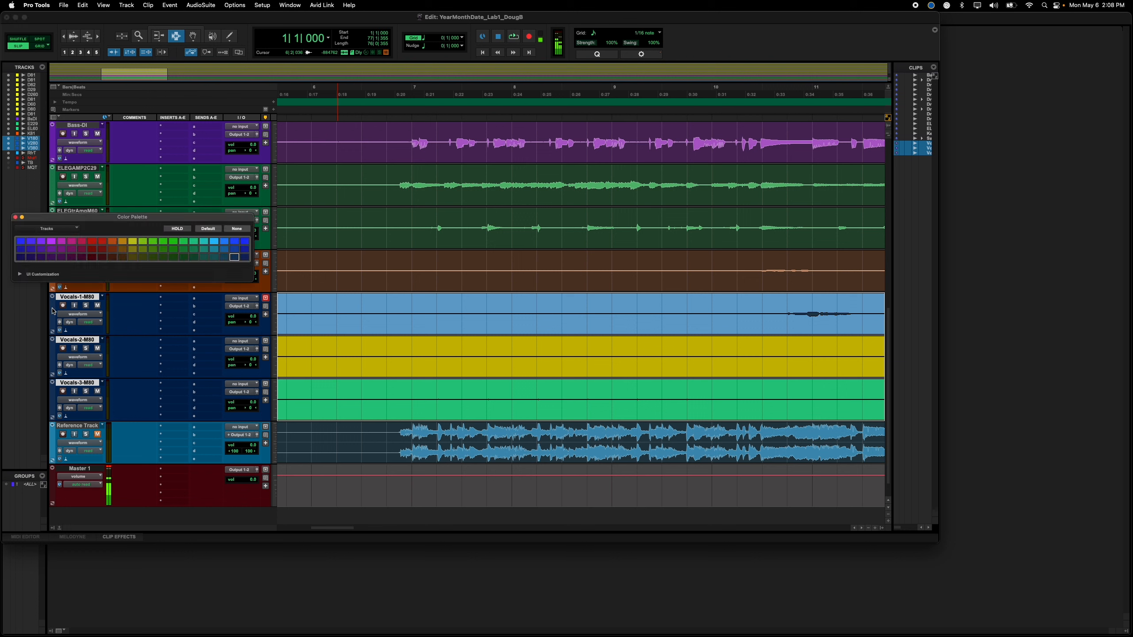
click(215, 242)
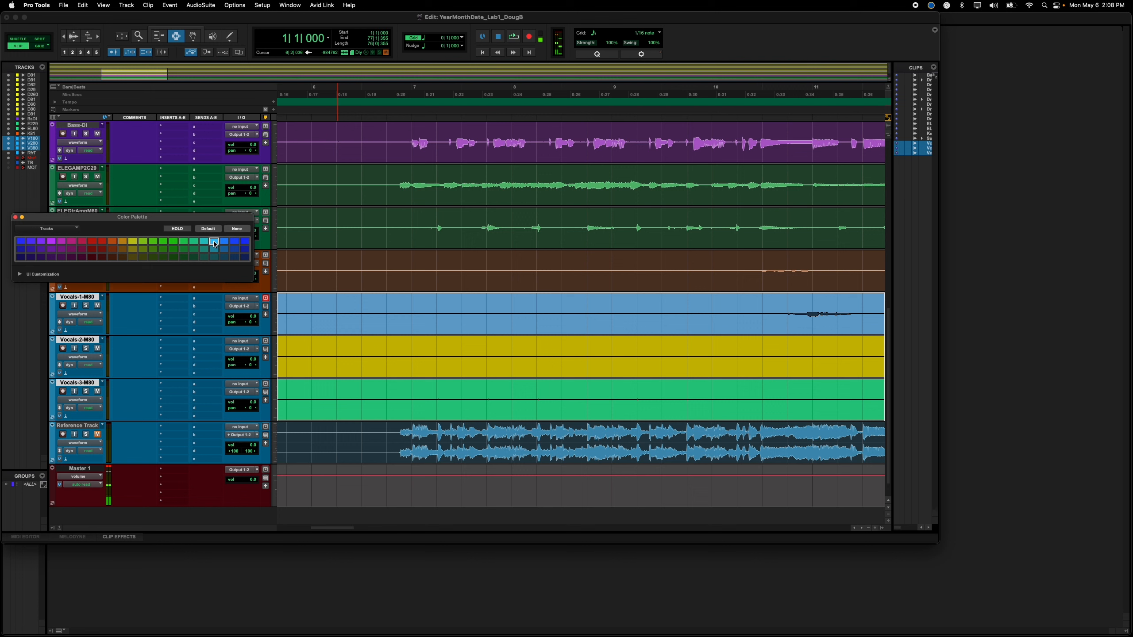
click(245, 258)
click(233, 258)
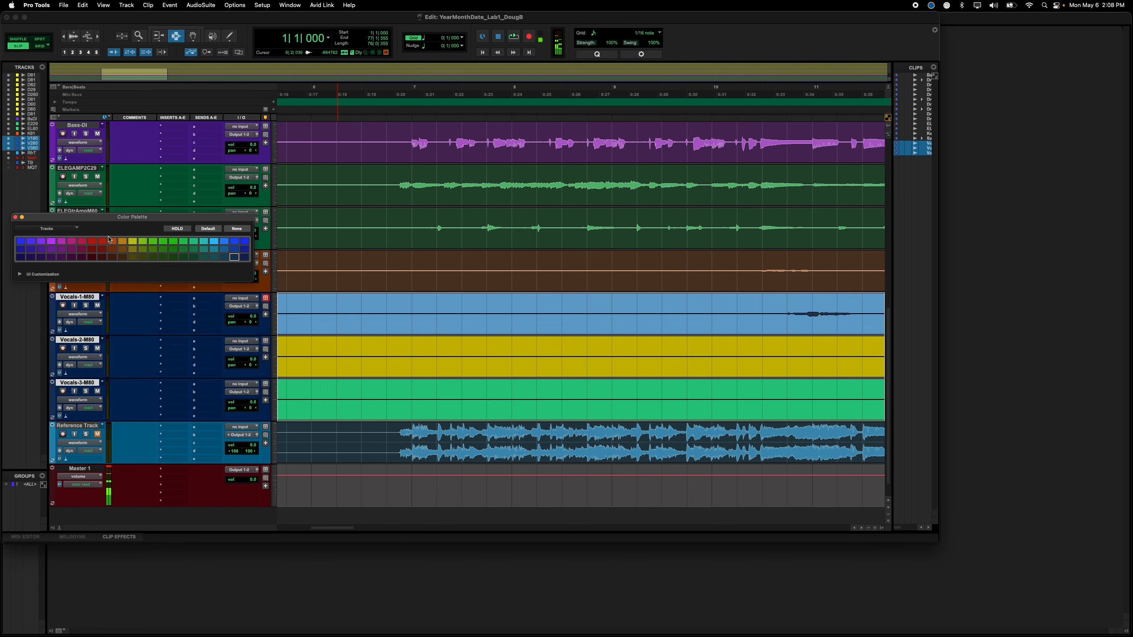
Step: Select the clips on all three vocal tracks and color them blue as Clips in Tracks
double_click(399, 324)
shift+click(391, 355)
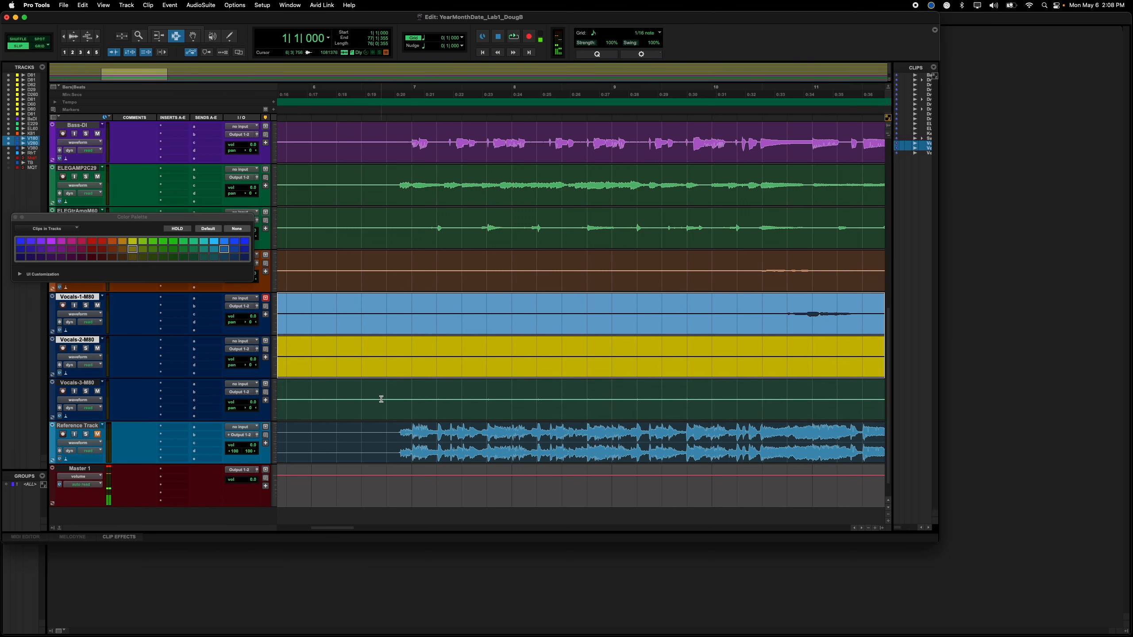
shift+click(381, 397)
click(64, 228)
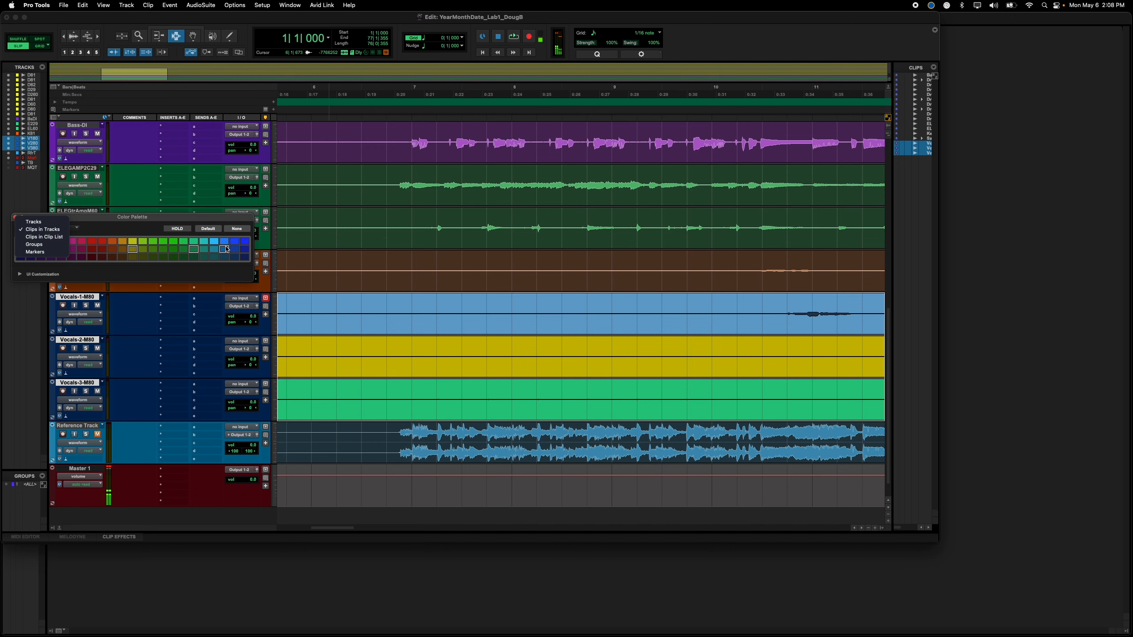
click(225, 247)
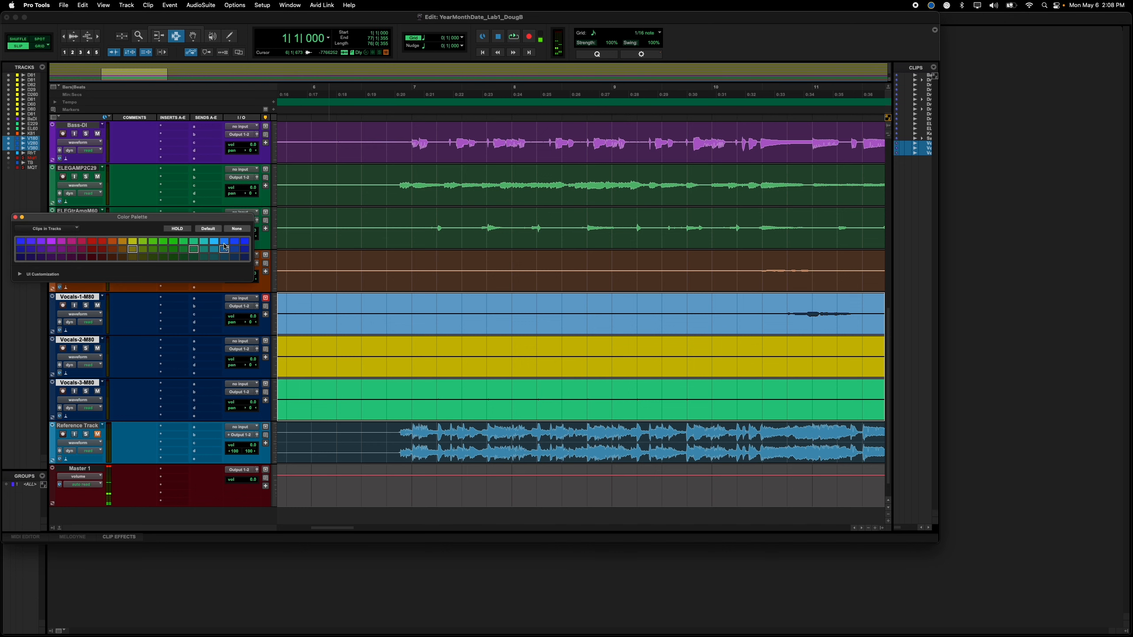
click(224, 244)
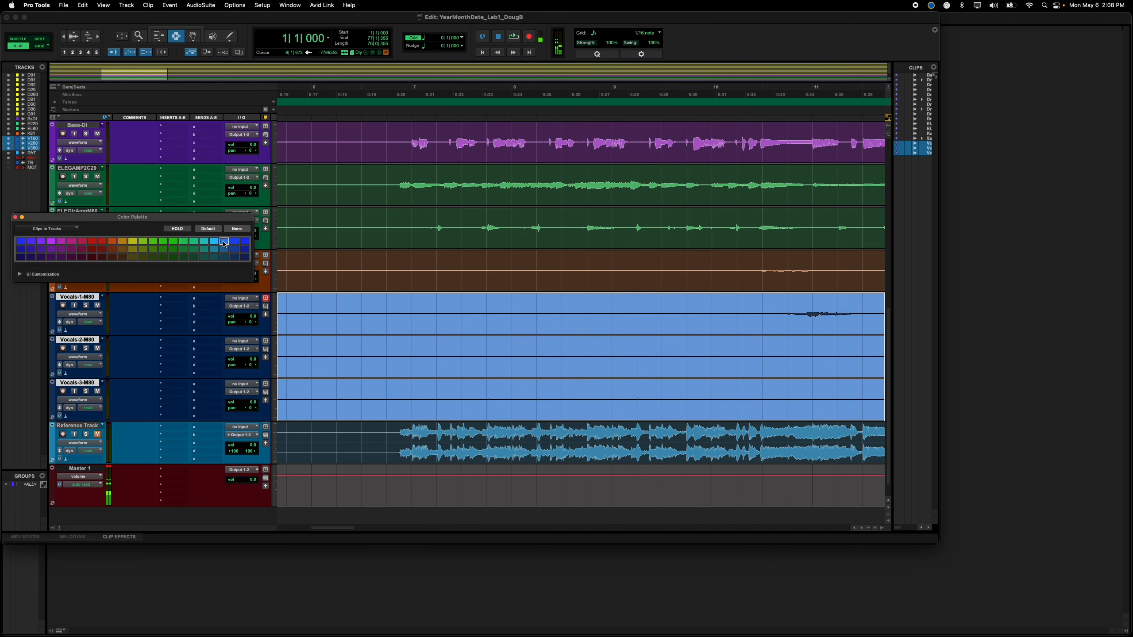
Step: Review the track colors in the Mix window with the Color Palette closed, and compare them with the course page's color list in Chrome
click(334, 439)
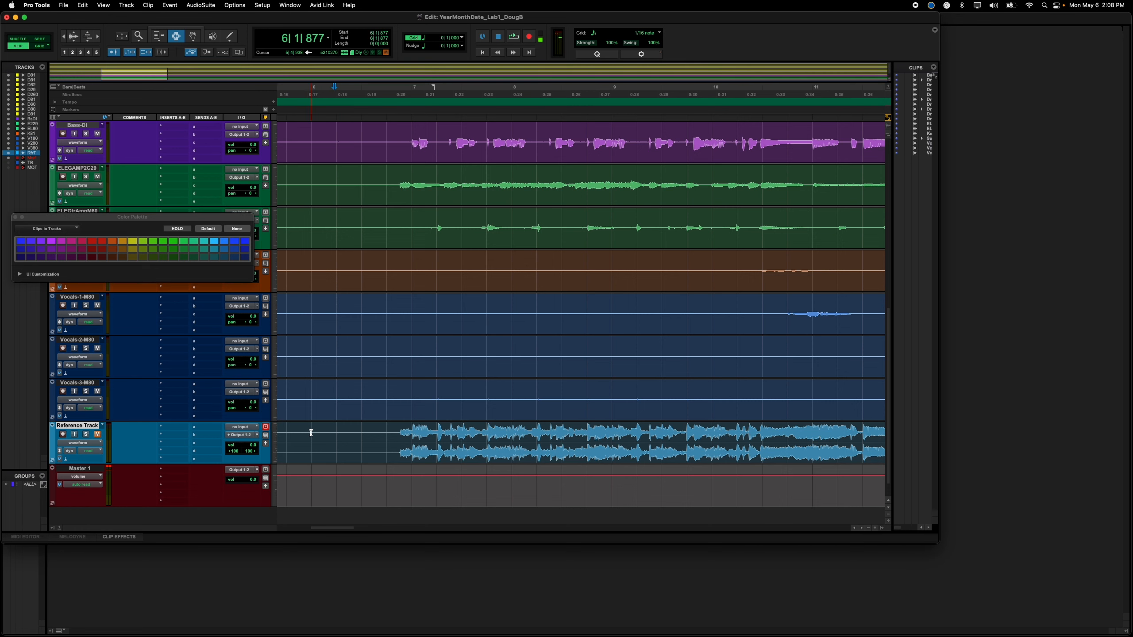
scroll(311, 433, up, 6)
key(super+equal)
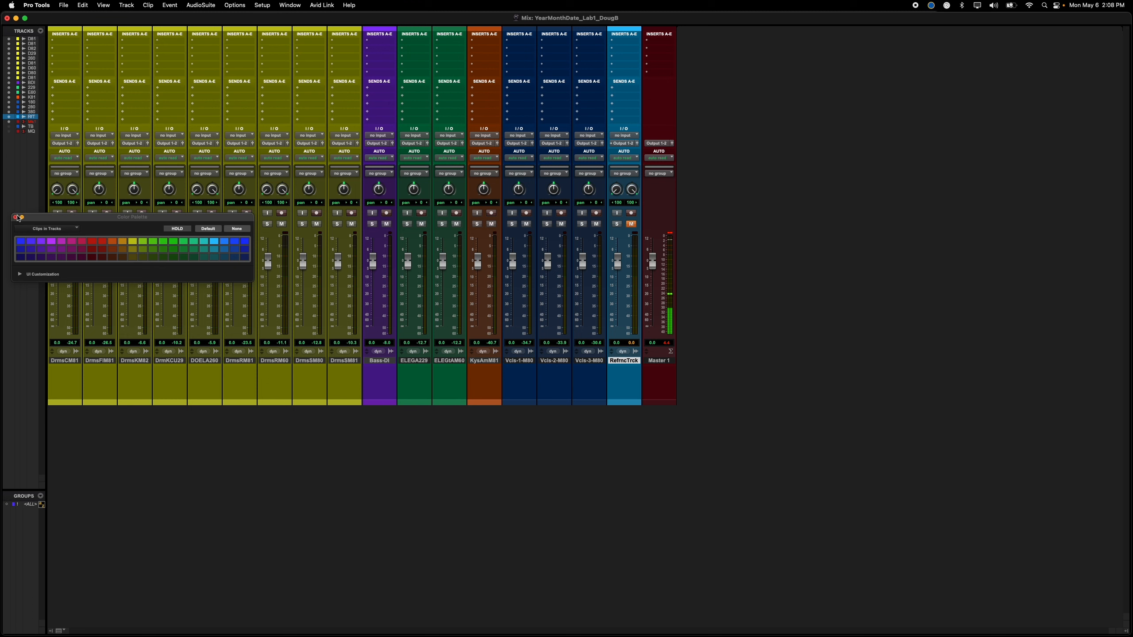
click(15, 217)
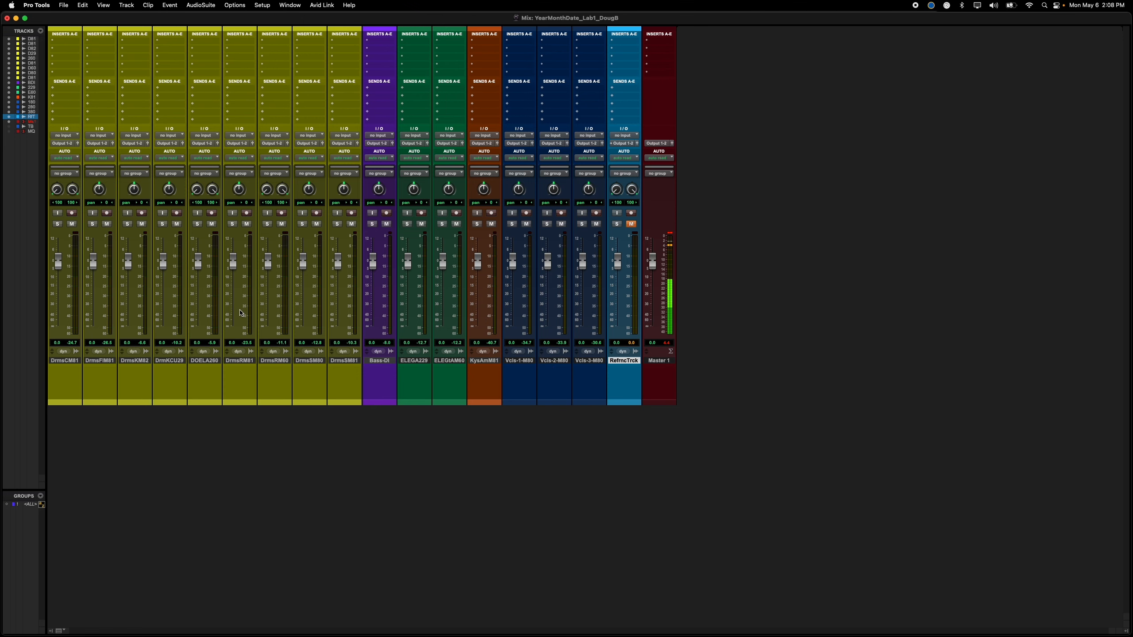
key(ctrl+Right)
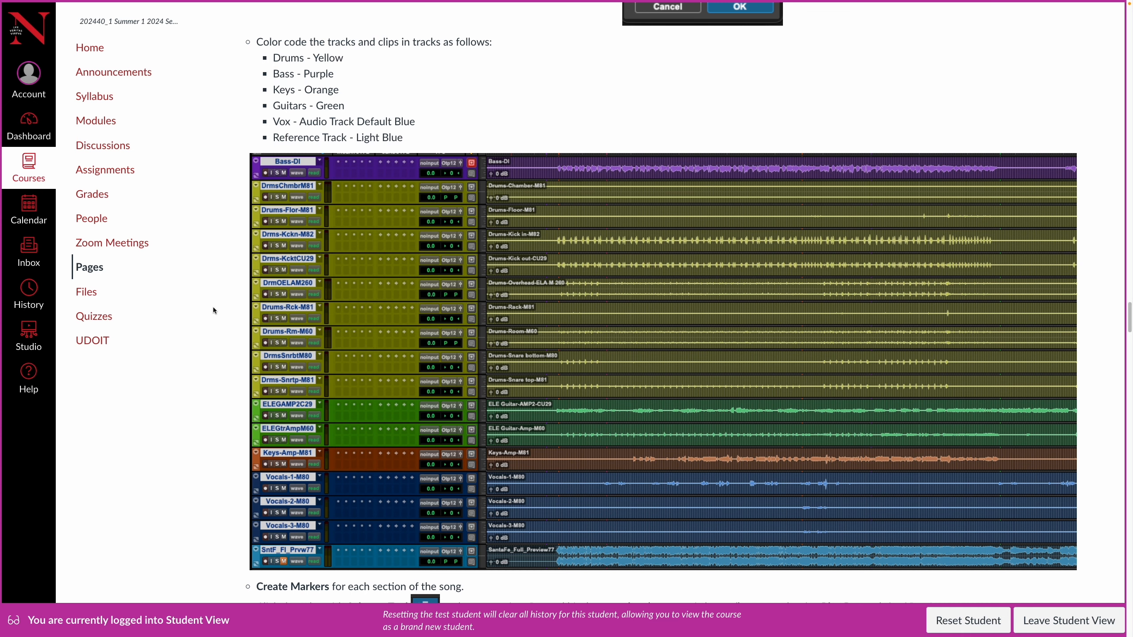
key(super+Tab)
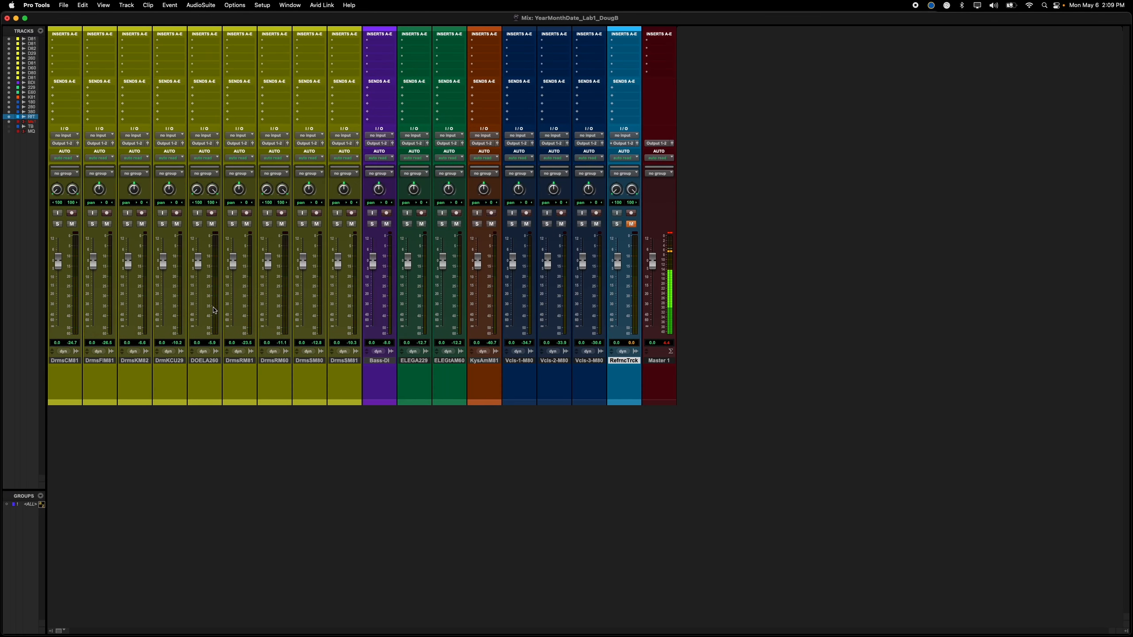
Step: Return to the Edit window and reduce the height of all tracks so the whole session fits
key(super+equal)
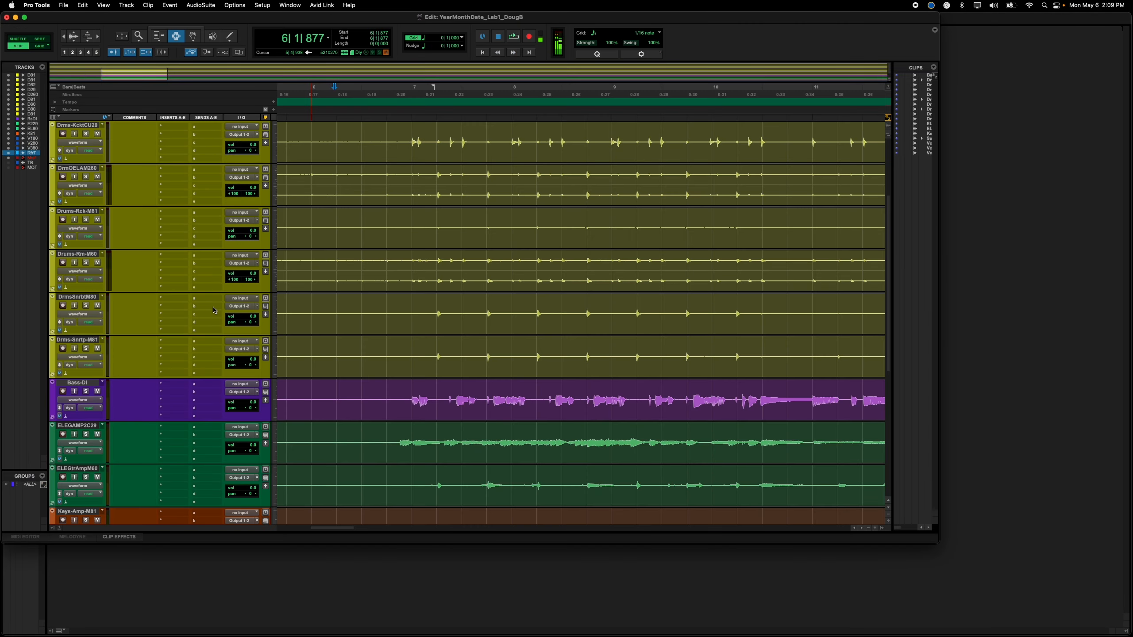
click(275, 153)
click(300, 148)
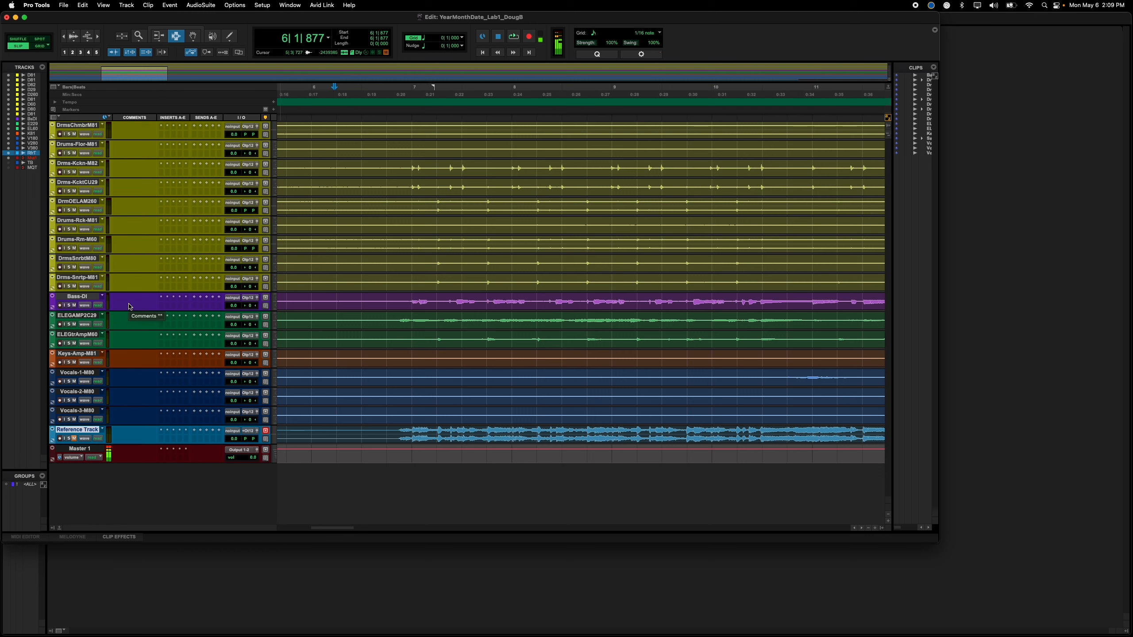
Step: Rename the first drum track as Drums-Chamber and move its microphone name M81 into the track comments
click(78, 128)
double_click(78, 128)
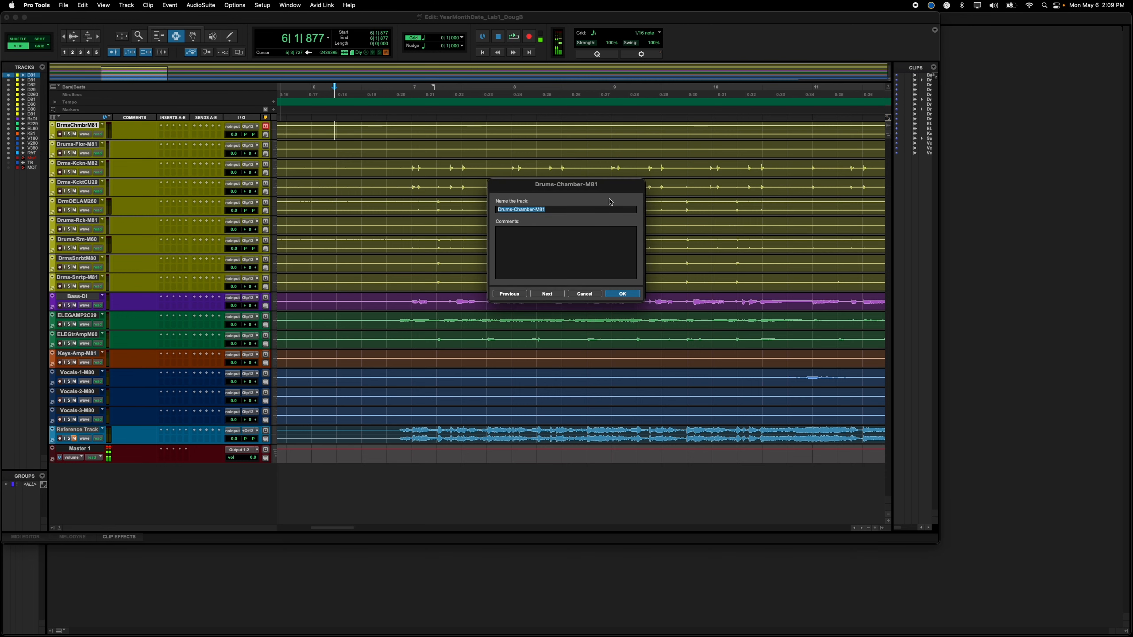
click(571, 207)
drag(545, 209, 535, 210)
key(super+c)
key(BackSpace)
click(503, 235)
key(super+v)
click(623, 294)
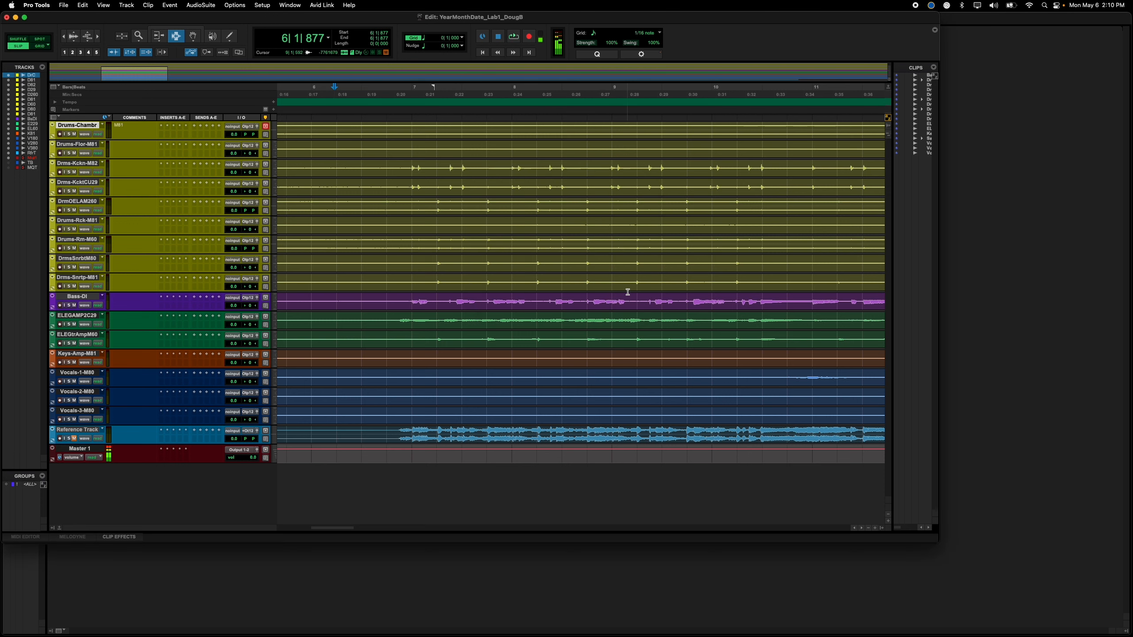
click(56, 117)
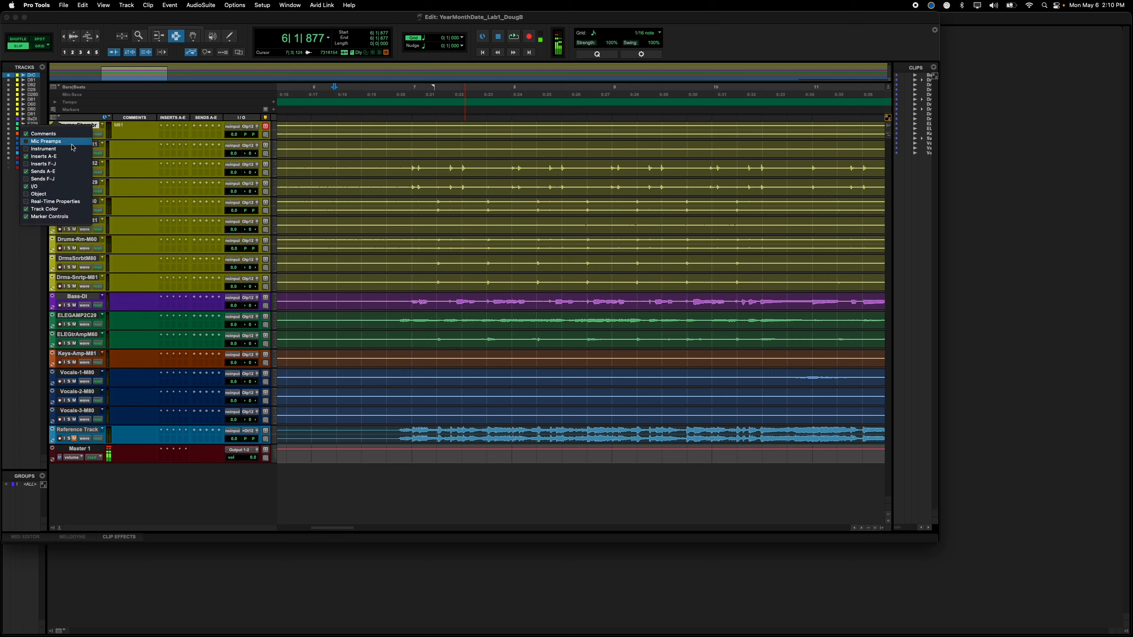
click(63, 270)
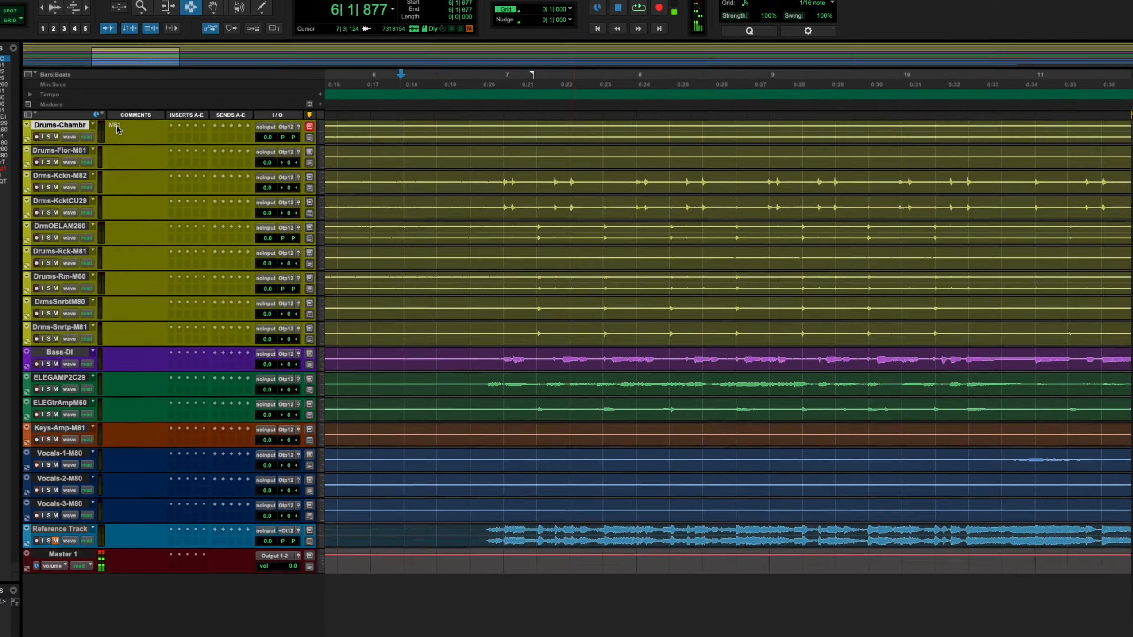
key(super+Tab)
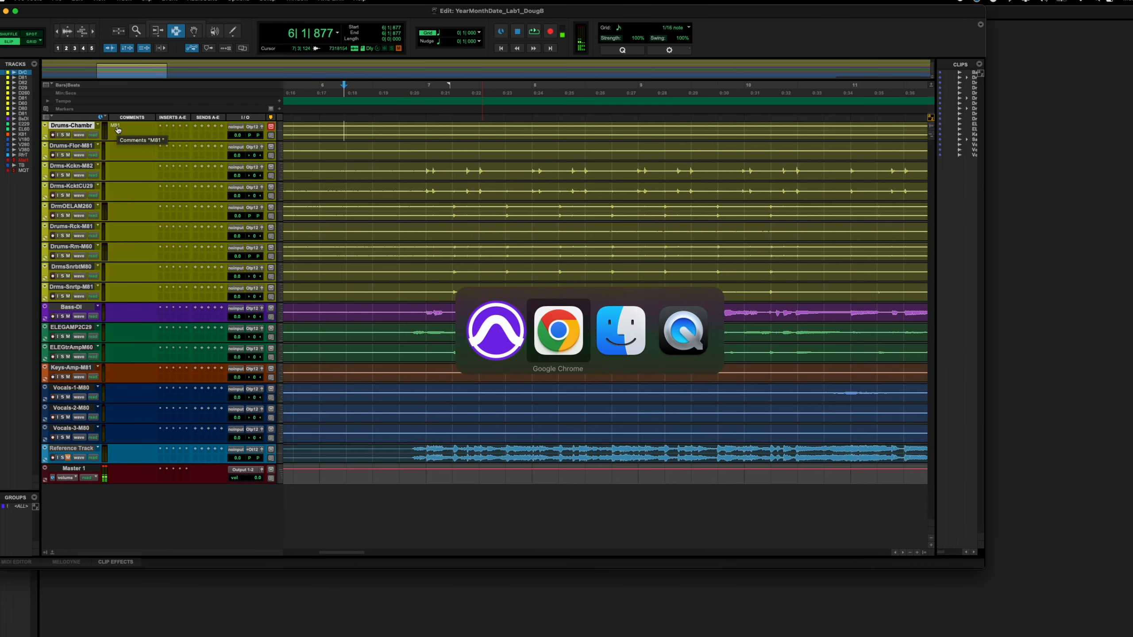
key(super+Tab)
key(super+Tab)
key(super+Tab)
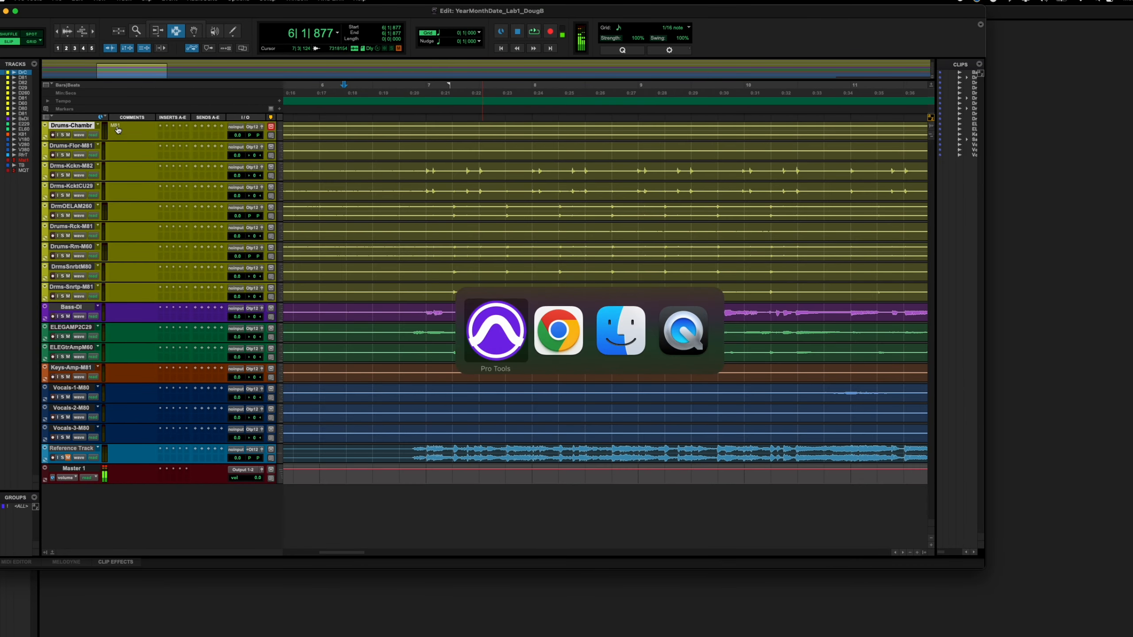
Step: In the Mix window, rename the Drums-Kick in-M82 track as Kick in and enter M82 in its comments
key(super+equal)
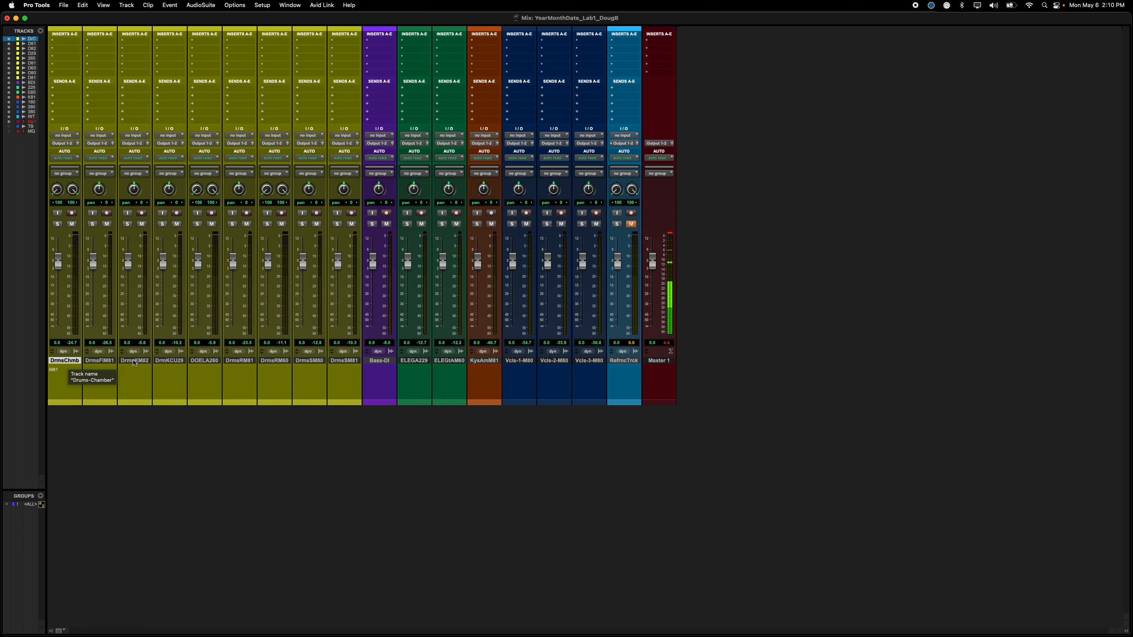
double_click(135, 360)
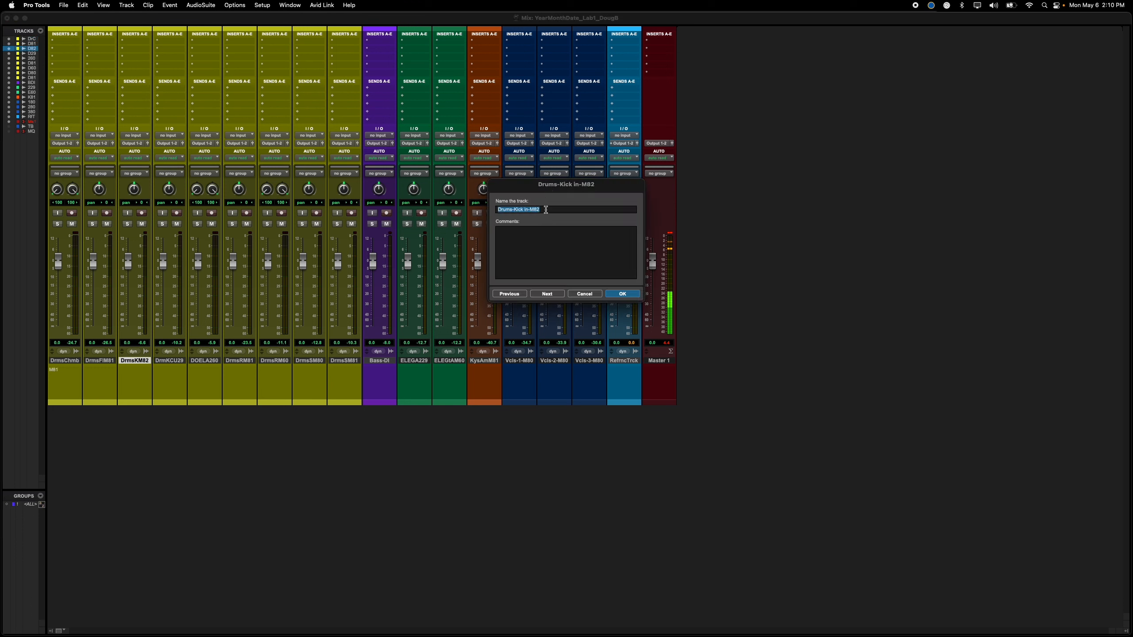
click(546, 209)
key(BackSpace)
key(BackSpace)
key(BackSpace)
key(BackSpace)
key(BackSpace)
key(BackSpace)
text(M82)
click(623, 294)
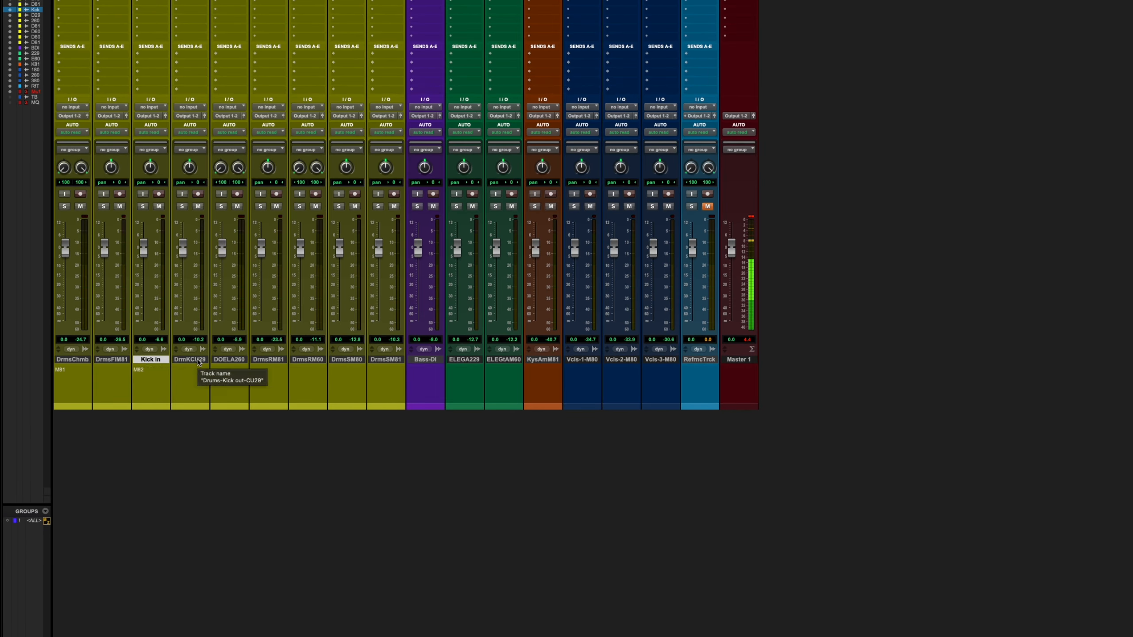
Step: Rename the Drums-Kick out-CU29 track as Kick out, put CU29 in its comments, and advance to the next track's naming dialog
double_click(199, 360)
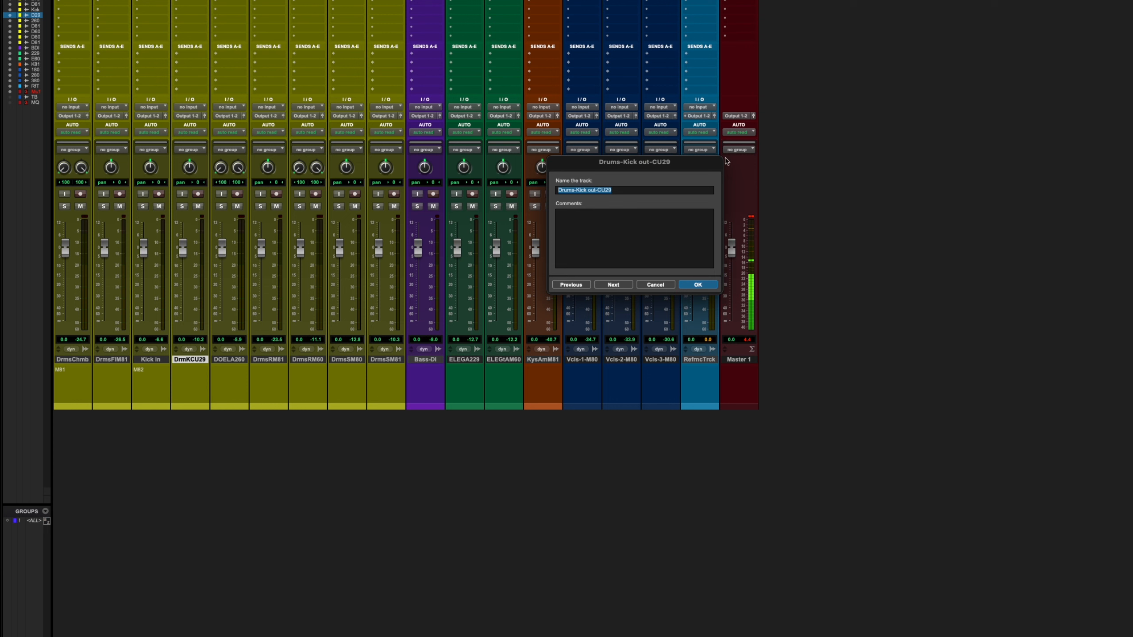
click(629, 190)
drag(630, 190, 597, 190)
key(super+c)
key(BackSpace)
key(super+v)
key(BackSpace)
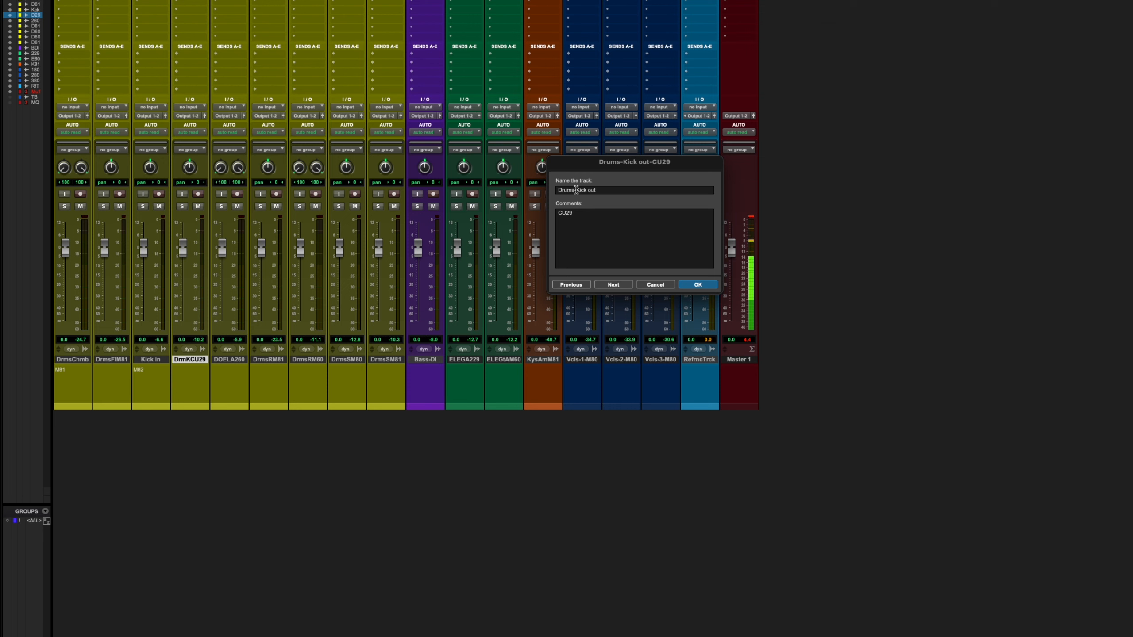
click(576, 190)
key(BackSpace)
click(613, 284)
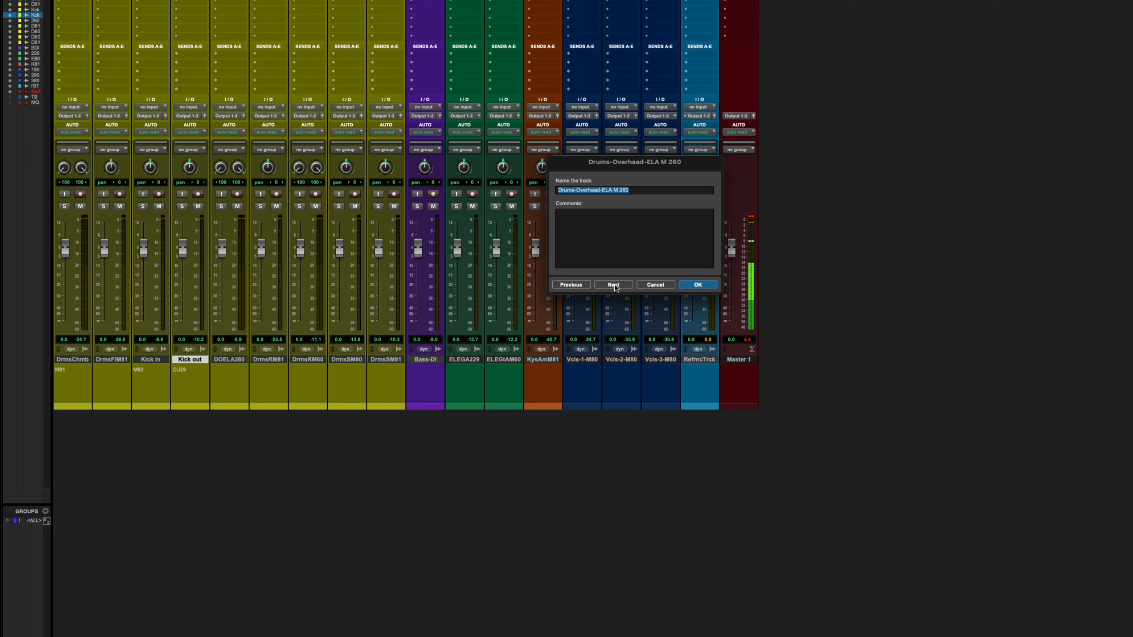
Step: Rename the Drums-Overhead-ELA M 260 track as OH and move its microphone name ELA M 260 into the track comments
click(638, 190)
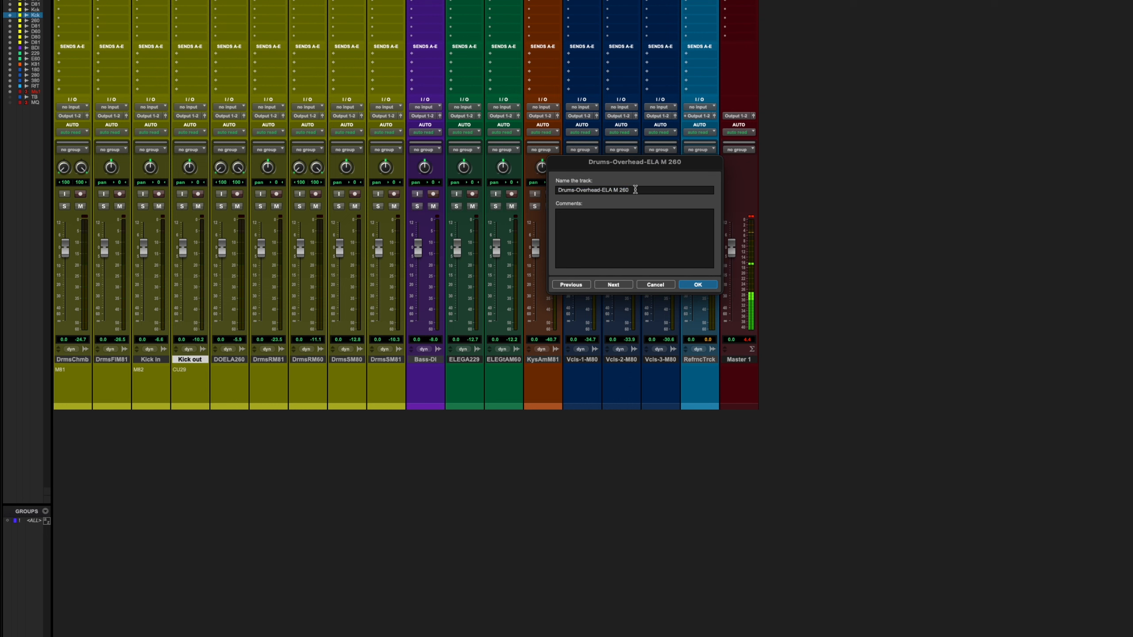
drag(634, 190, 599, 185)
key(super+c)
key(BackSpace)
click(587, 219)
key(super+v)
drag(577, 190, 550, 188)
key(BackSpace)
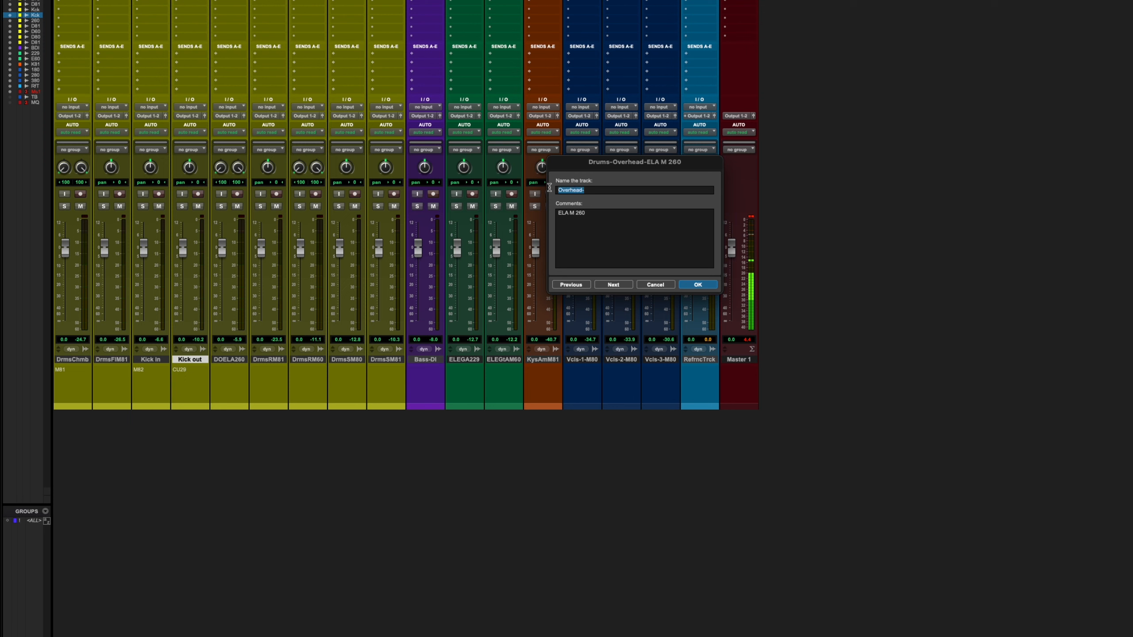
key(BackSpace)
click(618, 283)
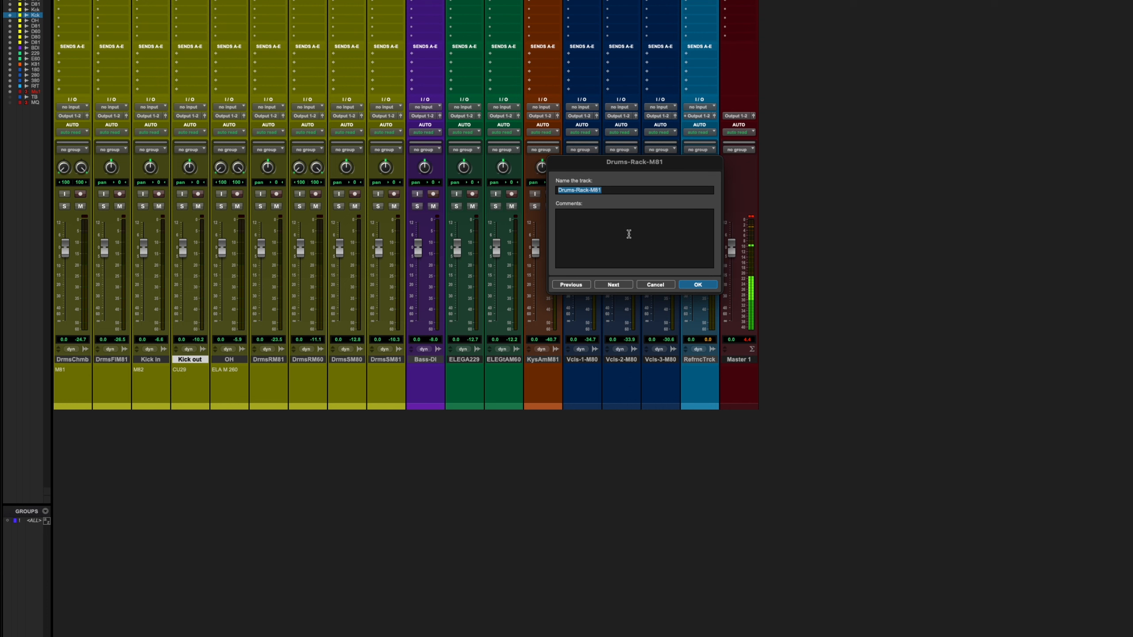
click(664, 286)
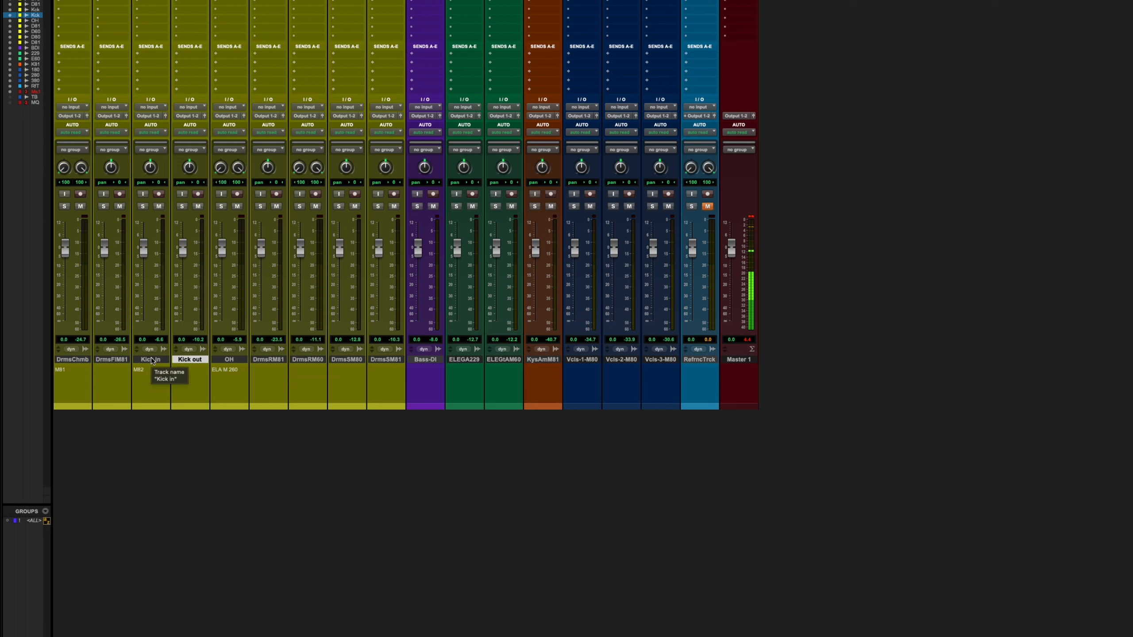
Step: Rename the Drums-Rack-M81 track as Toms and the drum room M60 track beside it as Room
click(111, 359)
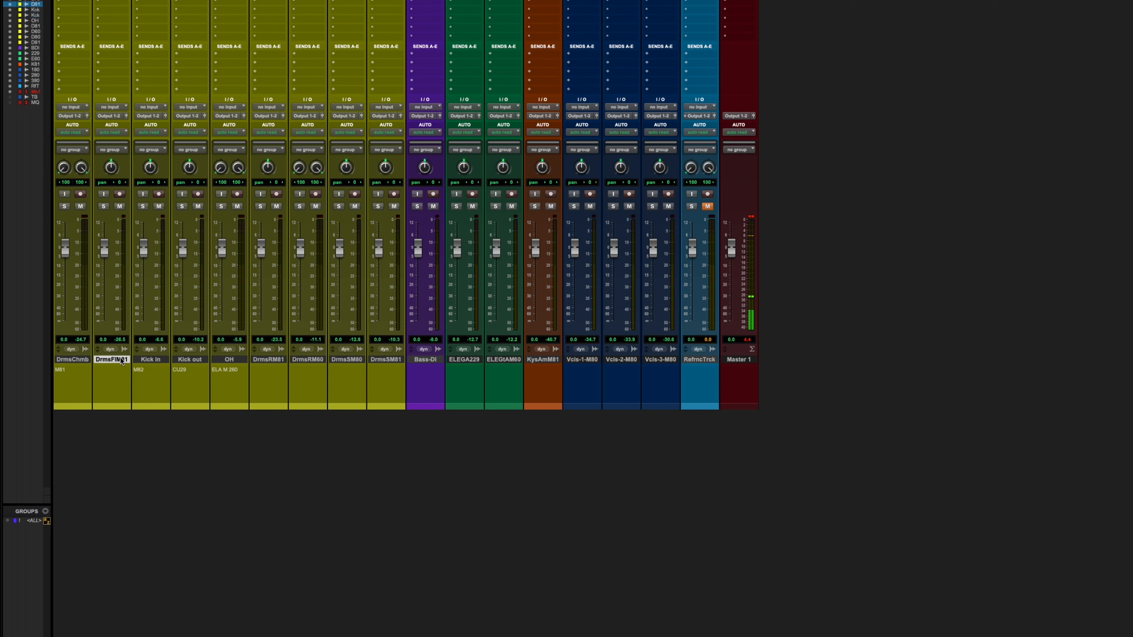
double_click(268, 360)
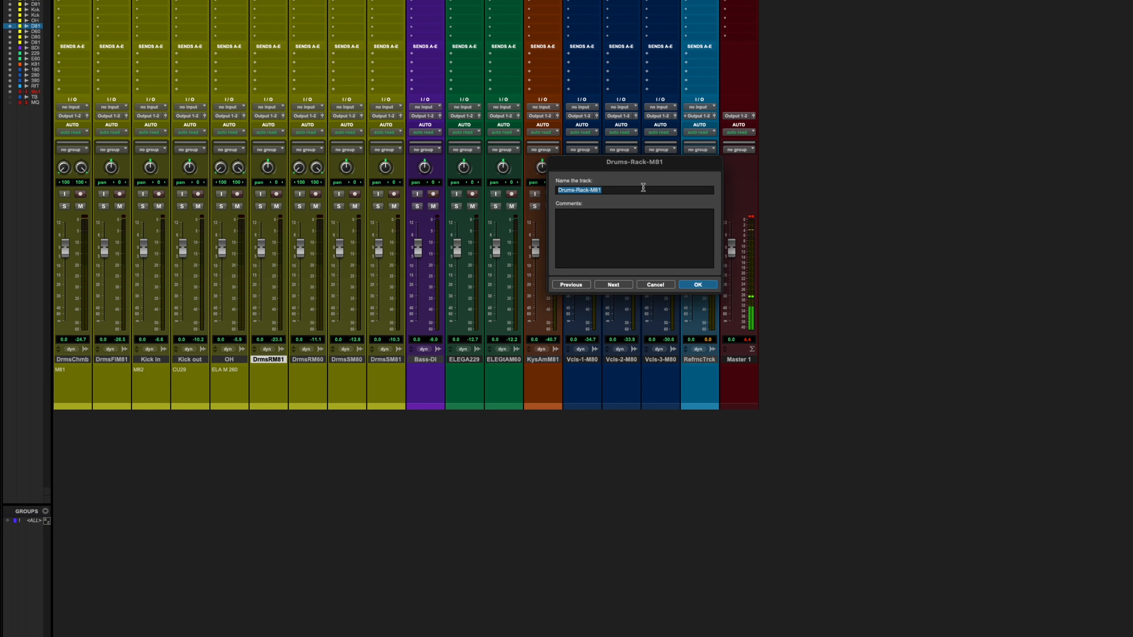
drag(641, 189, 490, 188)
text(Toms)
key(Return)
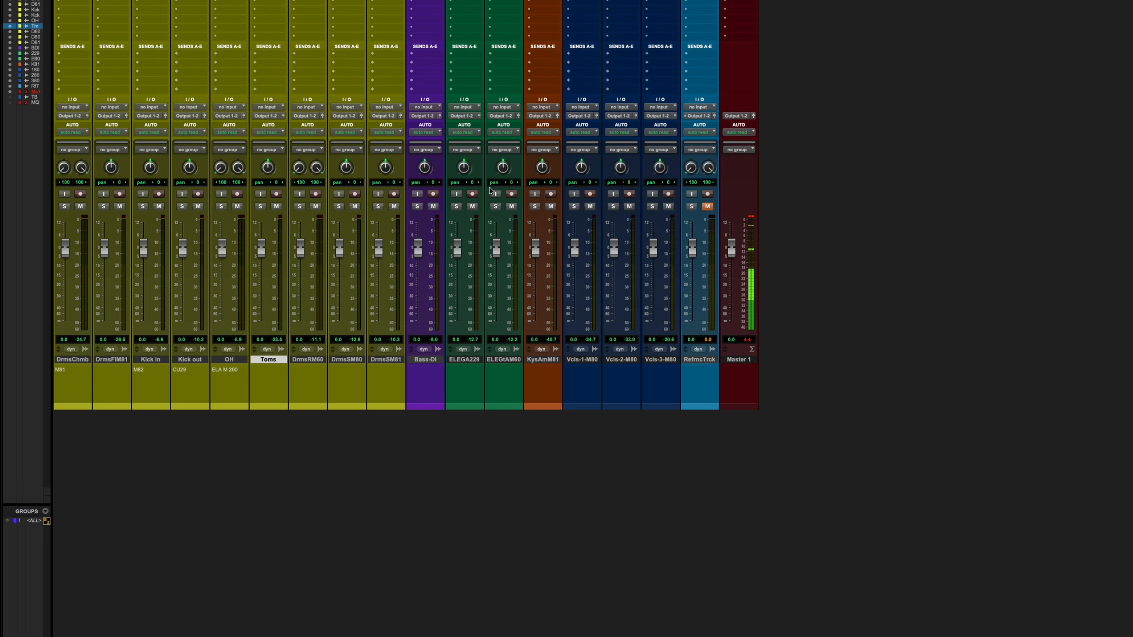
double_click(323, 359)
drag(630, 190, 512, 191)
text(Room)
key(Return)
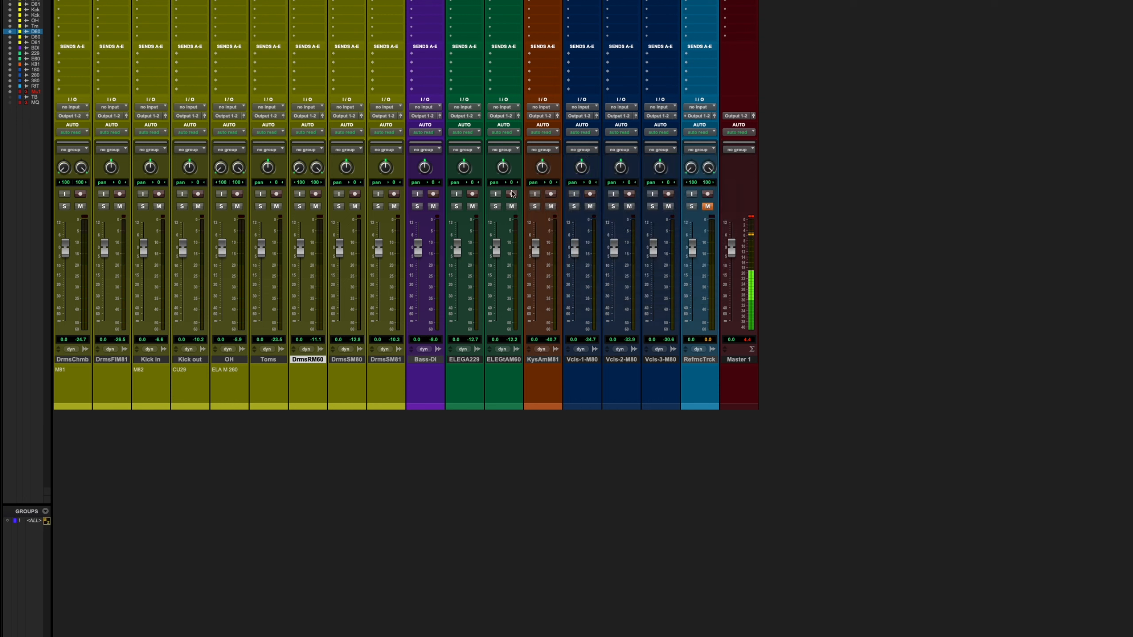
Step: Rename the Drums-Snare bottom-M80 track as SnareB and the Drums-Snare top-M81 track as Snaretop
double_click(350, 359)
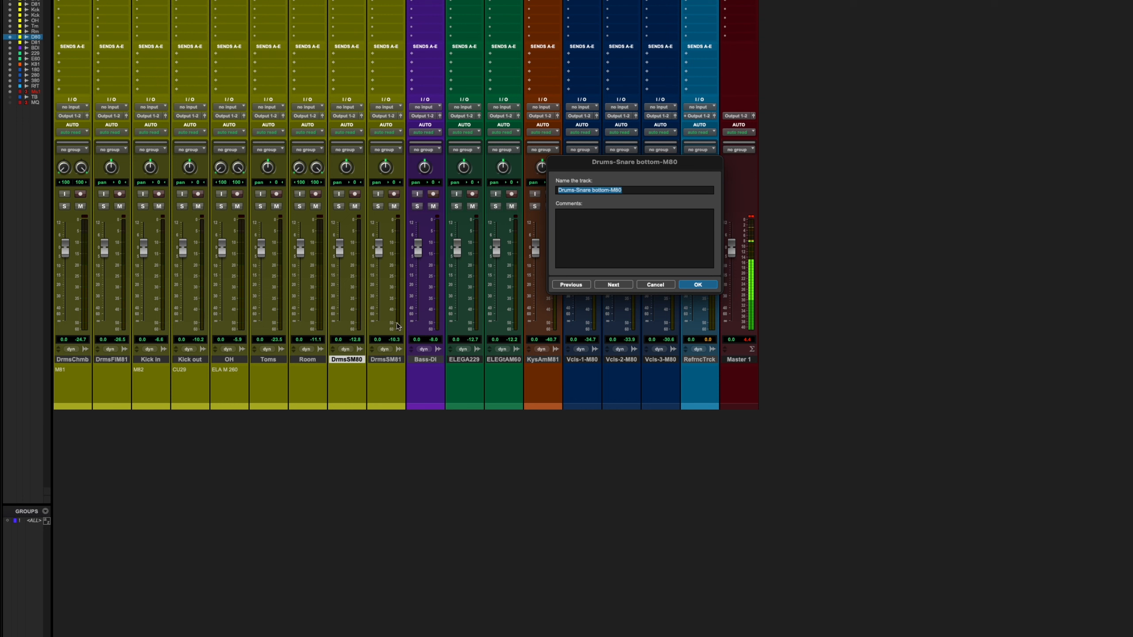
drag(638, 190, 534, 191)
text(SnareB)
click(698, 284)
double_click(385, 360)
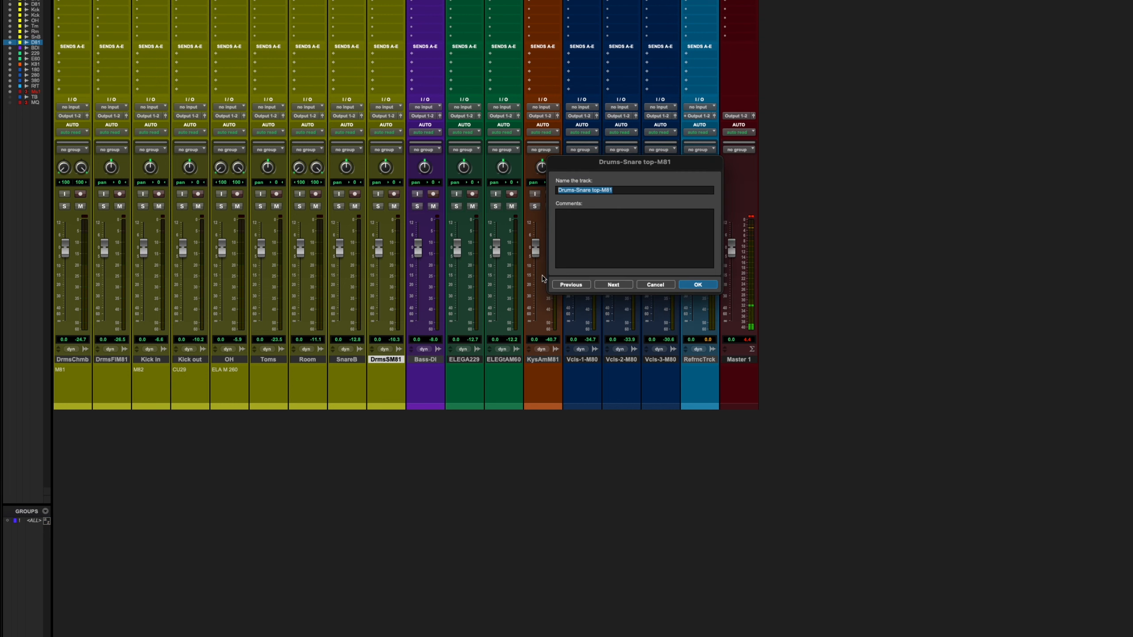
drag(633, 189, 526, 183)
text(Snat)
click(706, 286)
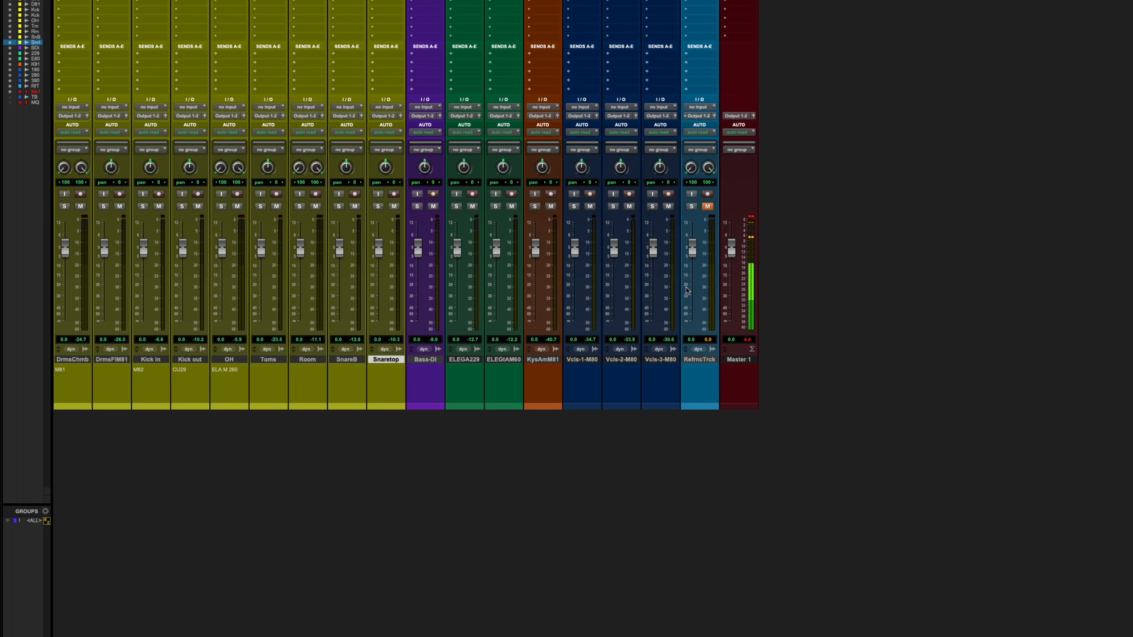
Step: Rename the Drums-Chamber track as Room L and advance to the next track's naming dialog
click(110, 359)
double_click(83, 360)
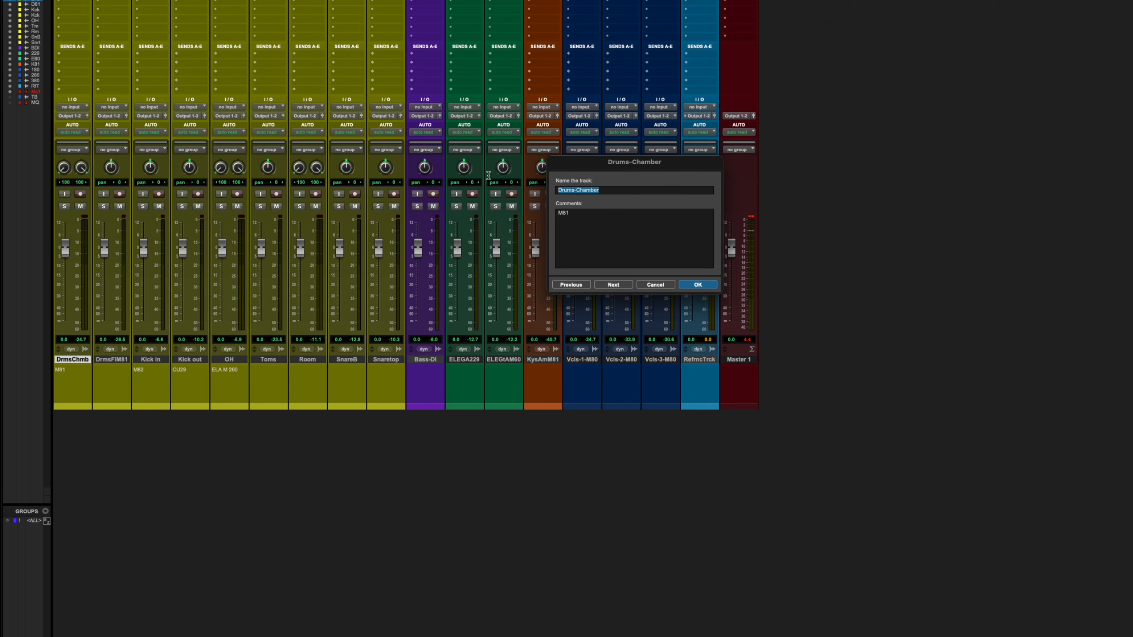
text(Ro)
key(BackSpace)
key(BackSpace)
text(om L)
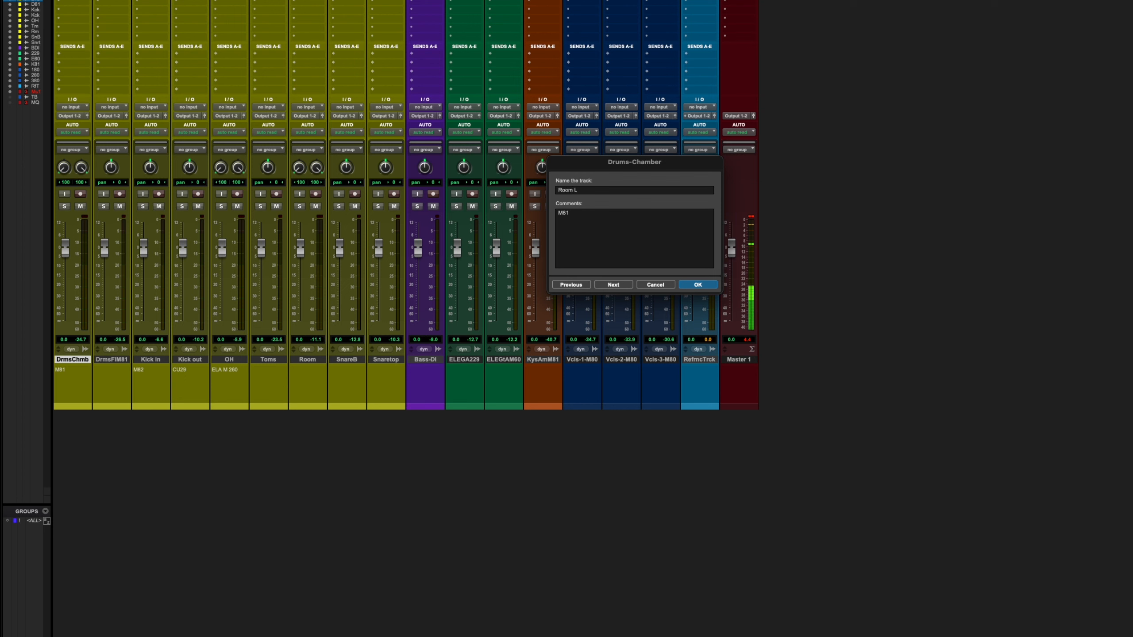
click(610, 284)
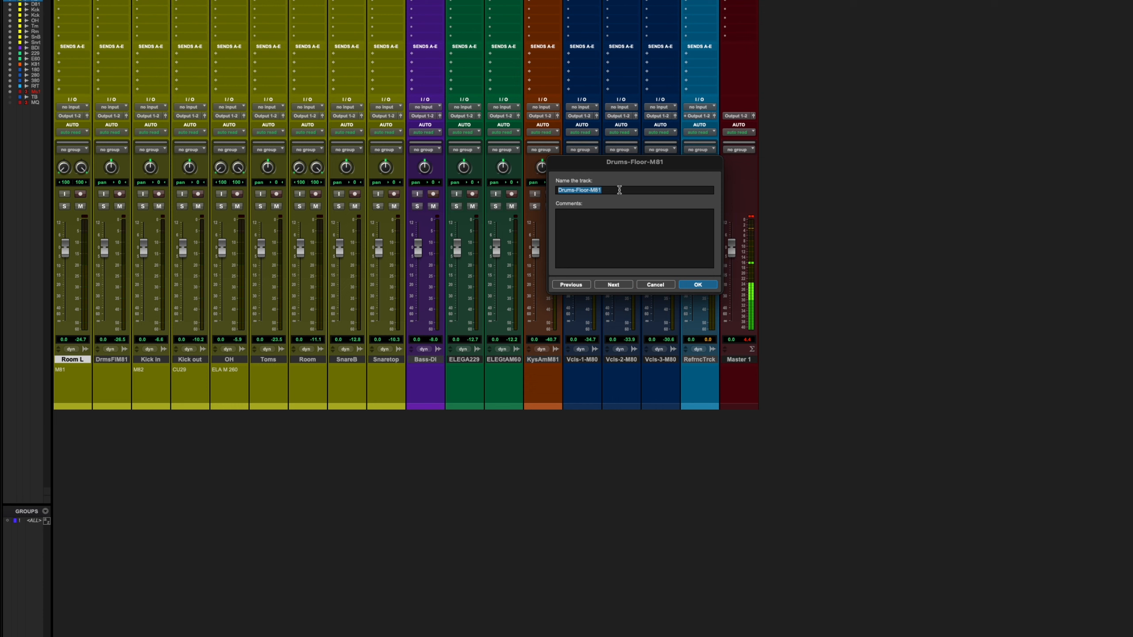
Step: Shorten the Drums-Floor-M81 track's name to Floor
click(619, 190)
drag(576, 190, 558, 190)
key(BackSpace)
click(598, 195)
key(BackSpace)
key(BackSpace)
key(BackSpace)
key(BackSpace)
click(698, 284)
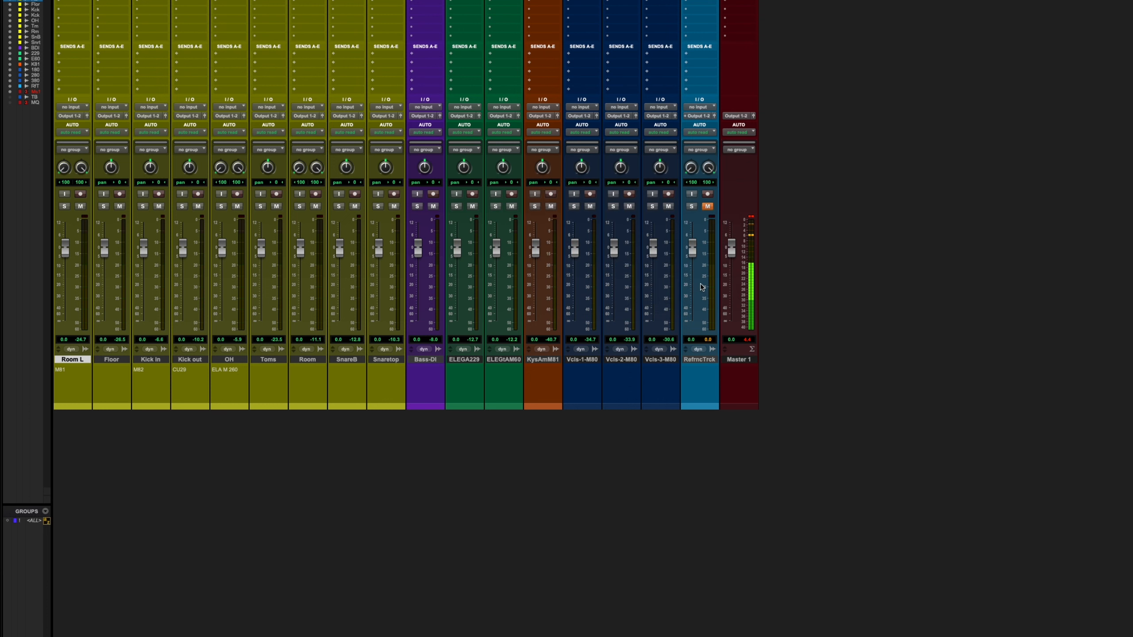
Step: Remove the L from the Room L track's name, leaving Room with its trailing space
click(120, 359)
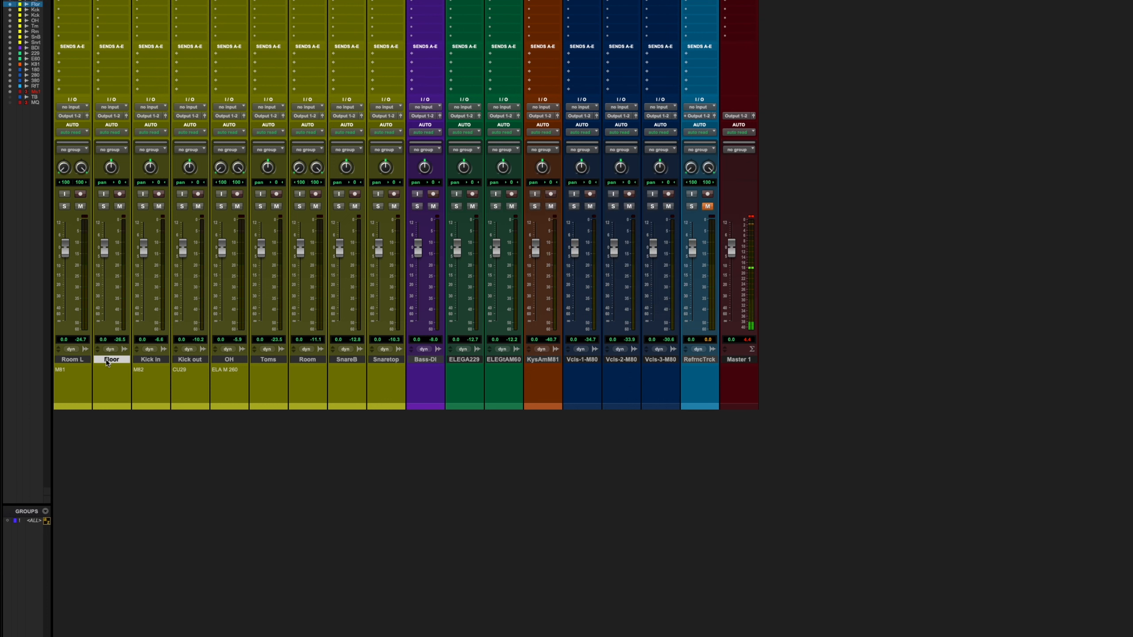
double_click(72, 359)
click(591, 191)
key(BackSpace)
key(BackSpace)
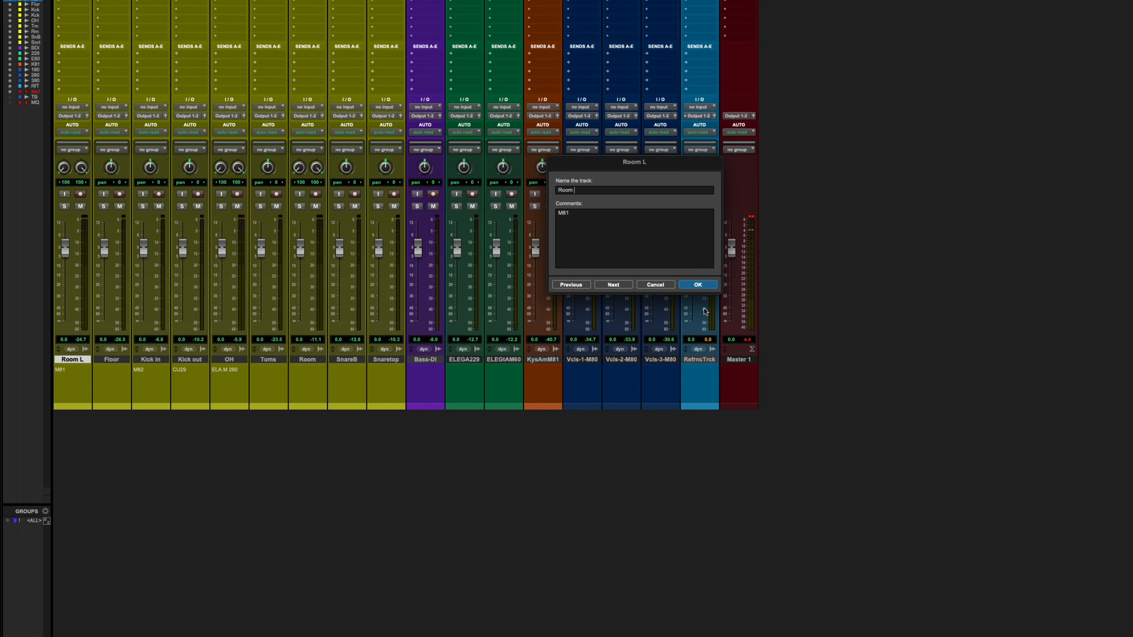
click(687, 286)
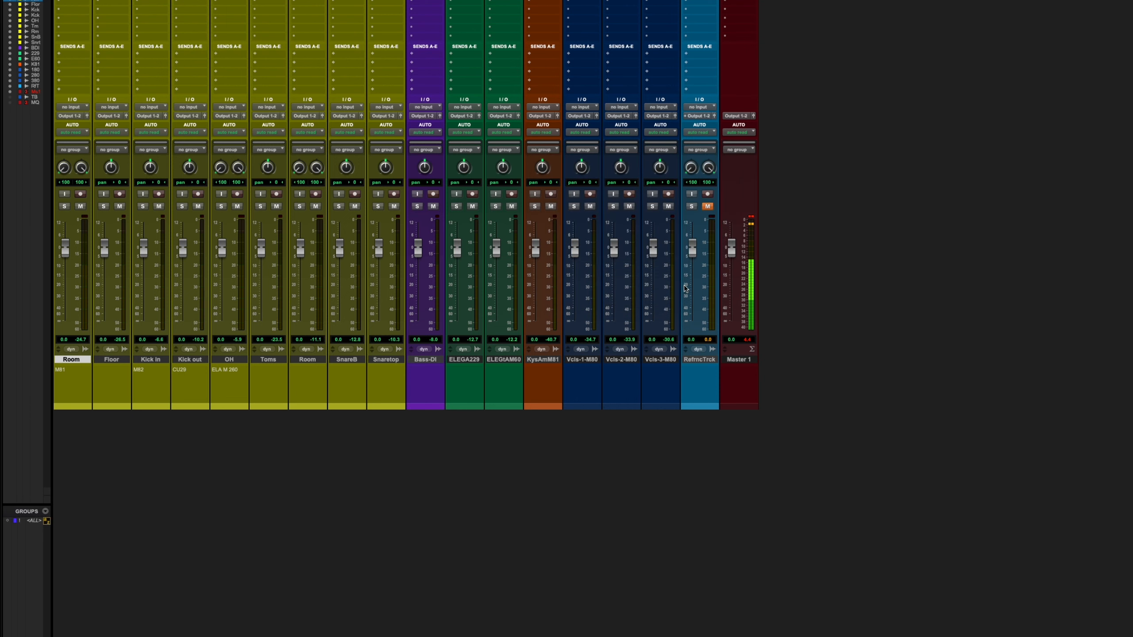
Step: Reorder the drum tracks: move the first Room track and Floor to the end of the drums, and SnareB and Snaretop after Kick out
shift+click(115, 360)
drag(115, 360, 400, 381)
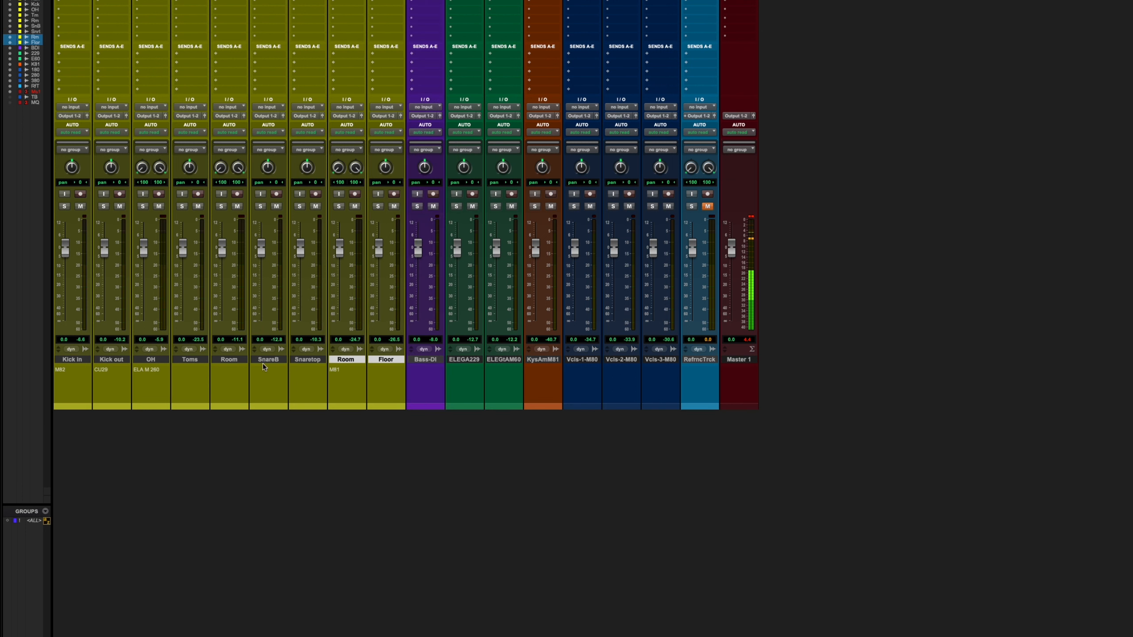
drag(263, 361, 140, 364)
drag(320, 360, 178, 363)
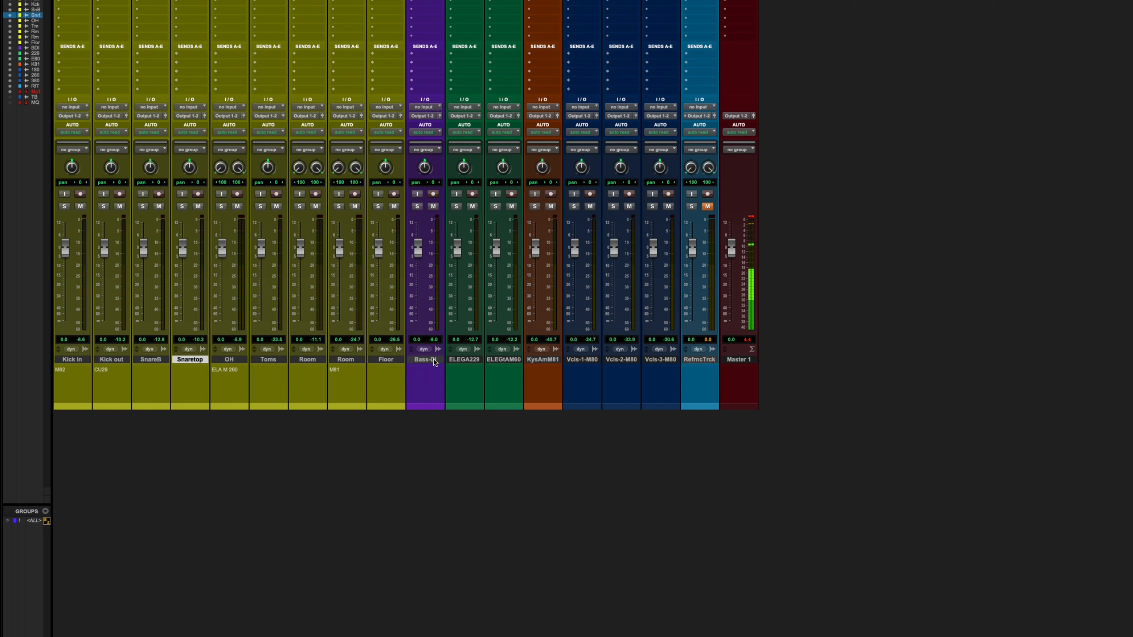
Step: Rename the ELE Guitar-AMP2-CU29 track as ELE Guitar and enter AMP2-CU29 in its comments
double_click(464, 359)
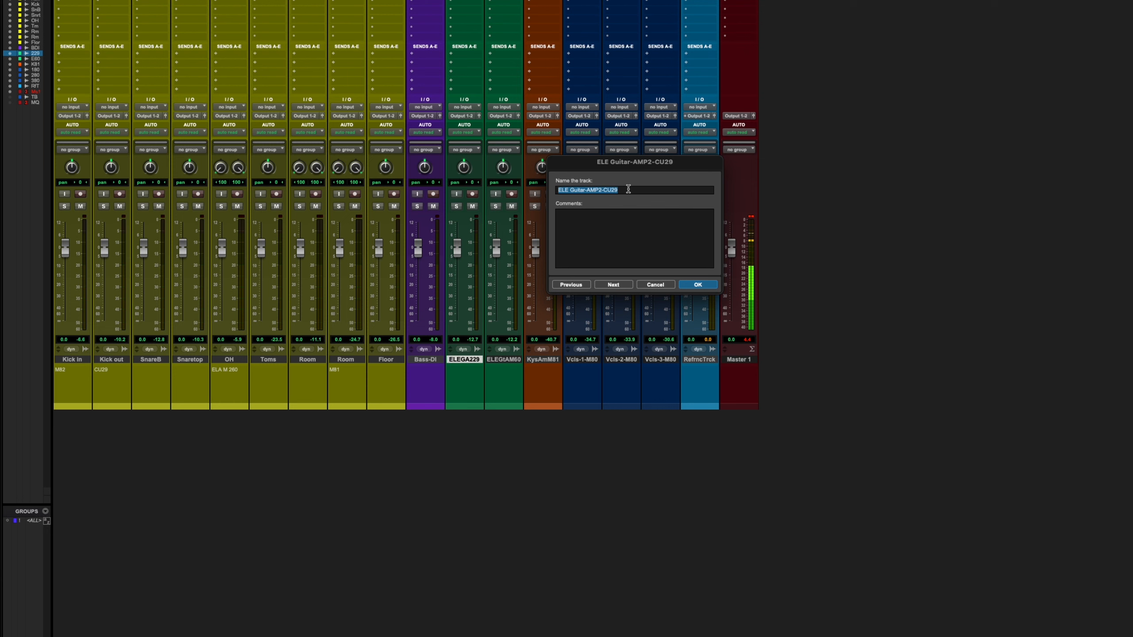
drag(627, 189, 589, 190)
key(BackSpace)
key(BackSpace)
click(586, 222)
text(AMP2-CU29)
click(698, 284)
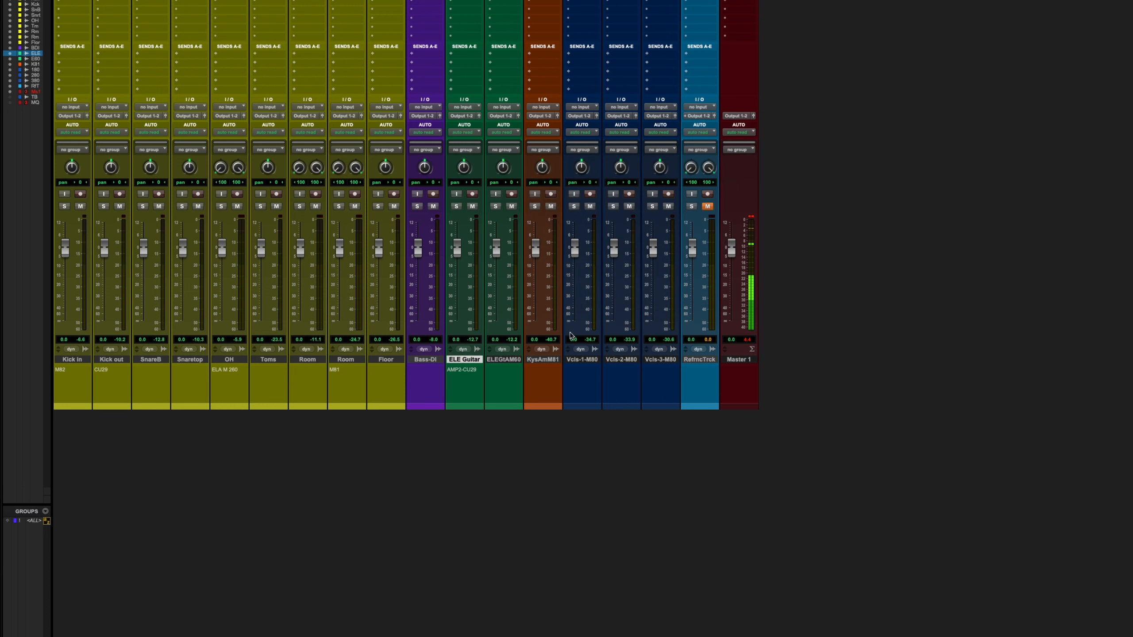
Step: Rename the ELE Guitar-Amp-M60 track as ELE Guitar2 and move Amp-M60 into its comments
double_click(505, 359)
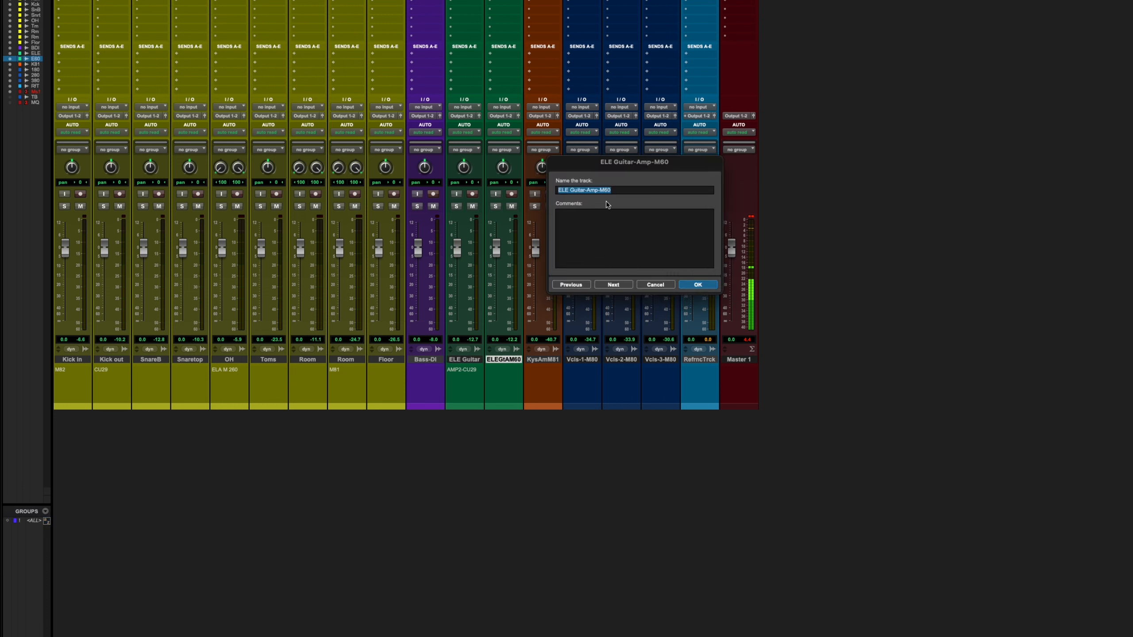
drag(612, 191, 587, 191)
key(ctrl+x)
click(570, 227)
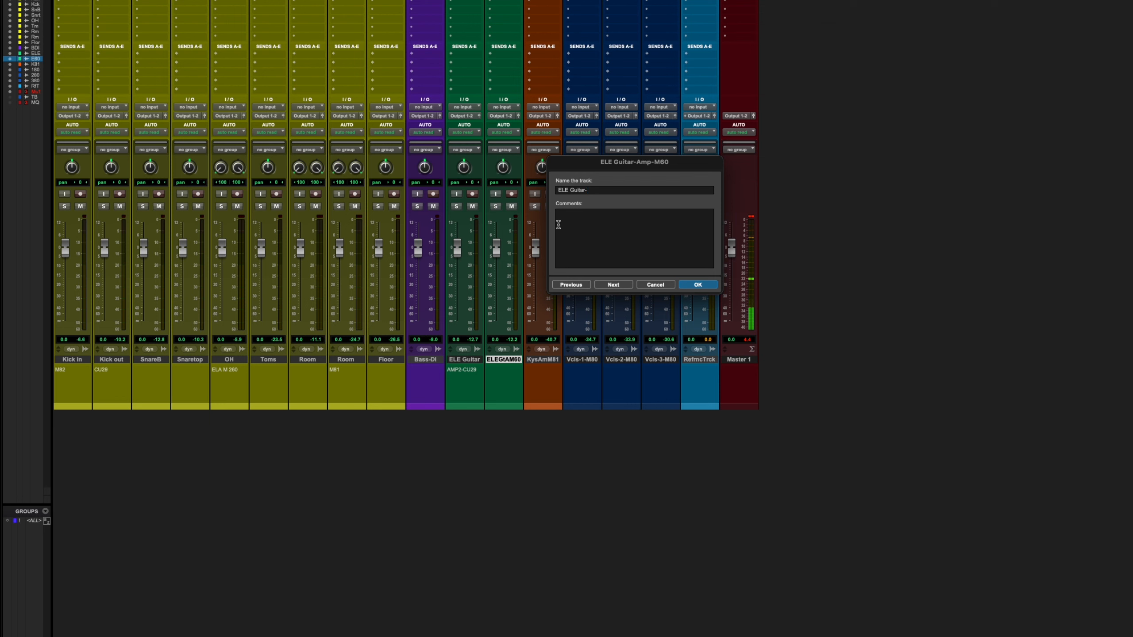
key(ctrl+v)
click(588, 190)
key(BackSpace)
click(697, 284)
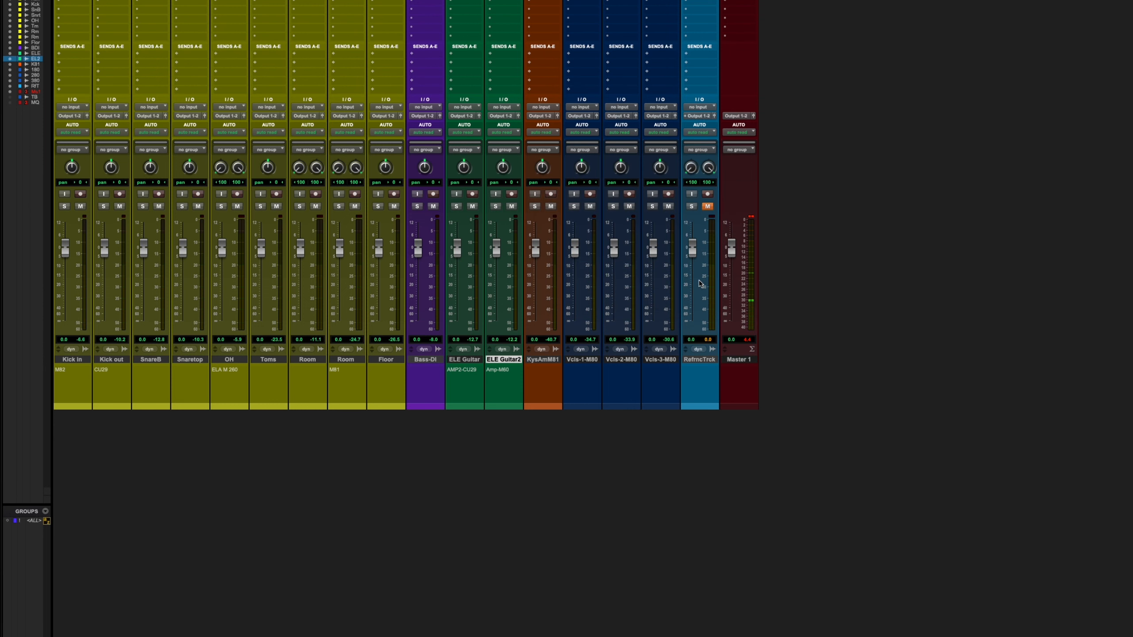
double_click(549, 360)
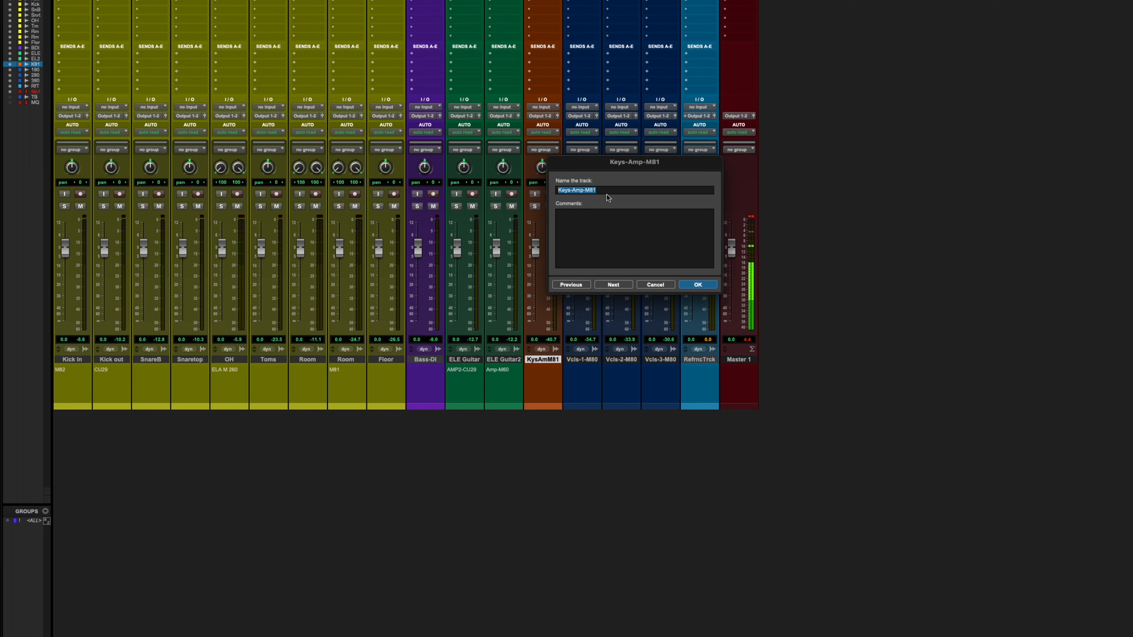
click(666, 282)
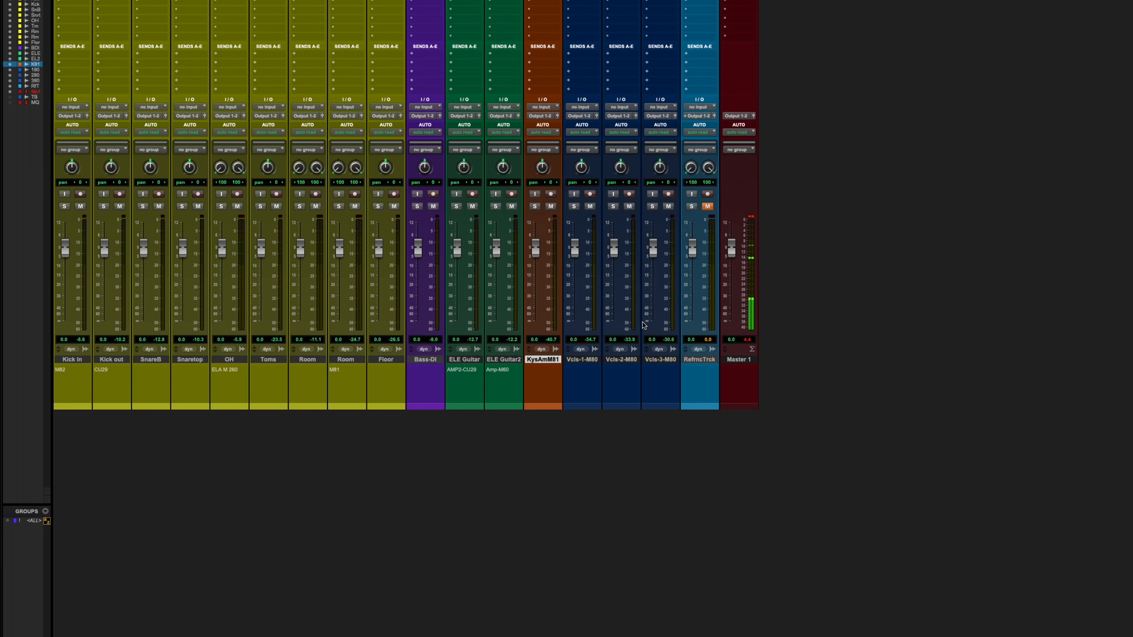
double_click(586, 360)
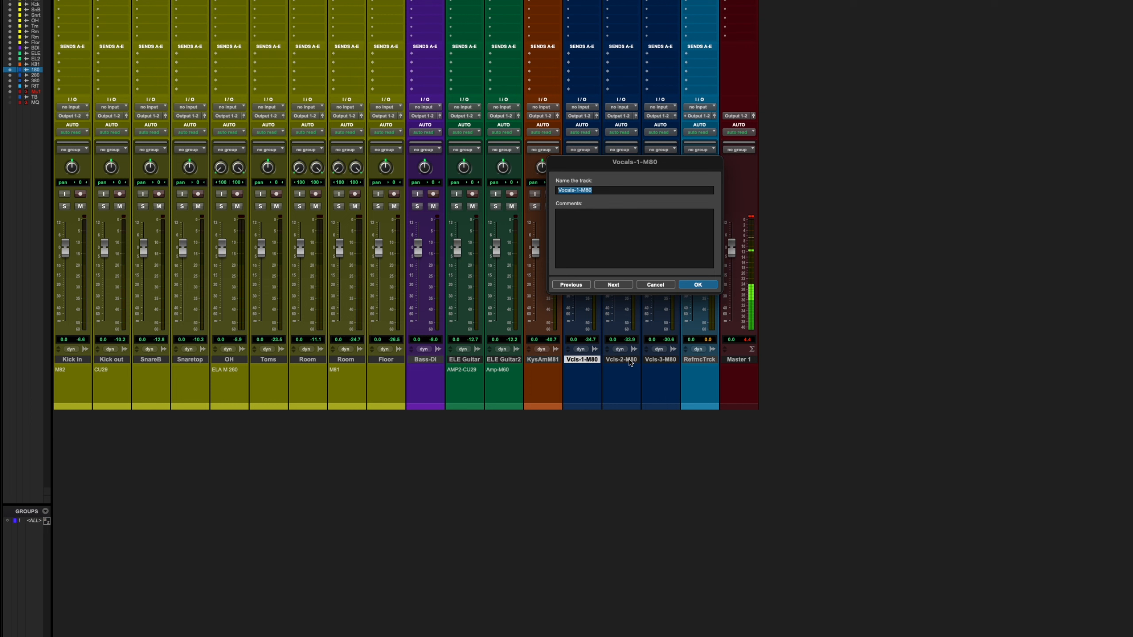
click(613, 284)
click(613, 285)
click(656, 284)
Step: Shorten the Vocals-1-M80 track's name to Vocals-1 and advance to the next vocal track's naming dialog
double_click(589, 360)
click(604, 190)
key(BackSpace)
key(BackSpace)
key(BackSpace)
key(BackSpace)
click(611, 284)
Step: Shorten the names of the remaining two vocal tracks to Vocals-2 and Vocals-3
click(597, 188)
key(BackSpace)
key(BackSpace)
key(BackSpace)
key(BackSpace)
click(623, 285)
click(603, 190)
key(BackSpace)
key(BackSpace)
key(BackSpace)
key(BackSpace)
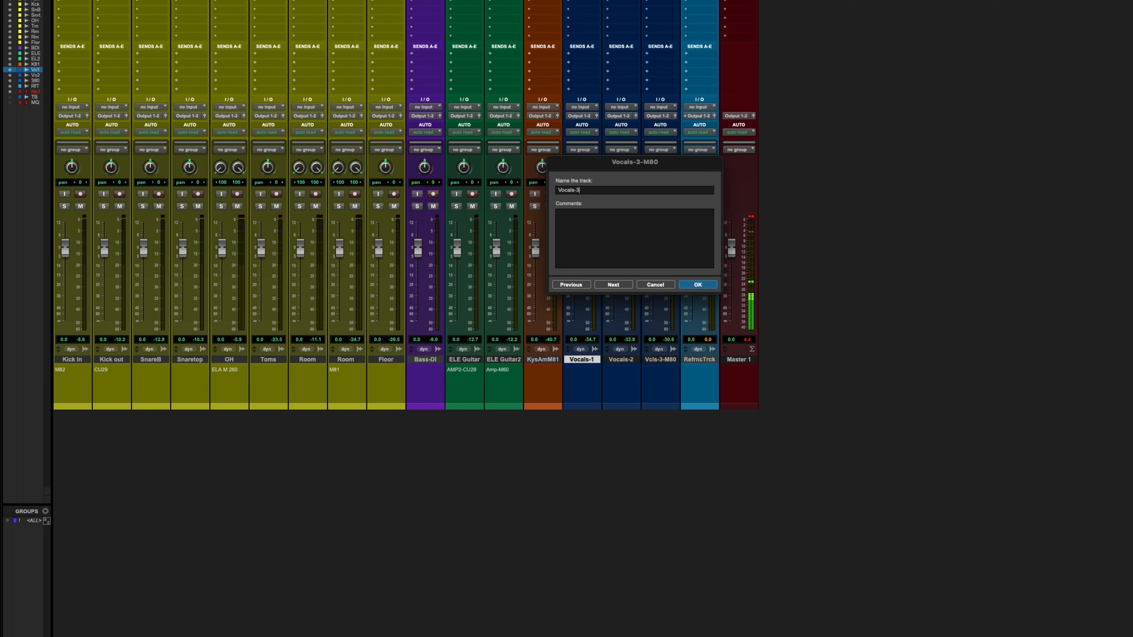
click(696, 285)
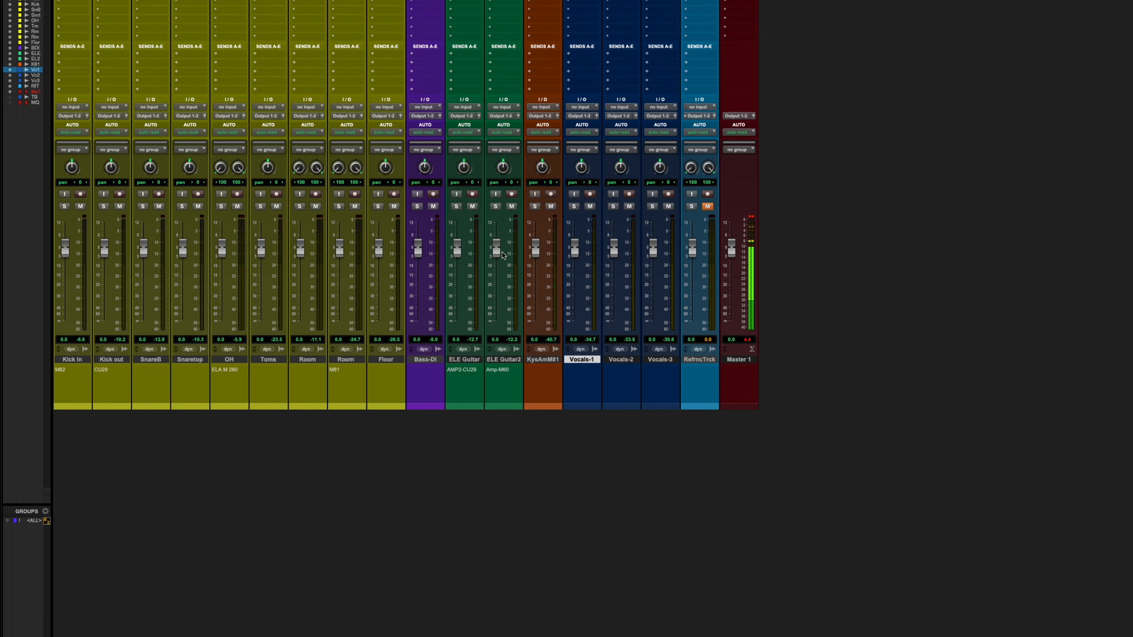
Step: Switch to the course page in Chrome, read the instructions for creating and labelling song-section markers, and return to Pro Tools
mouse_move(405, 2)
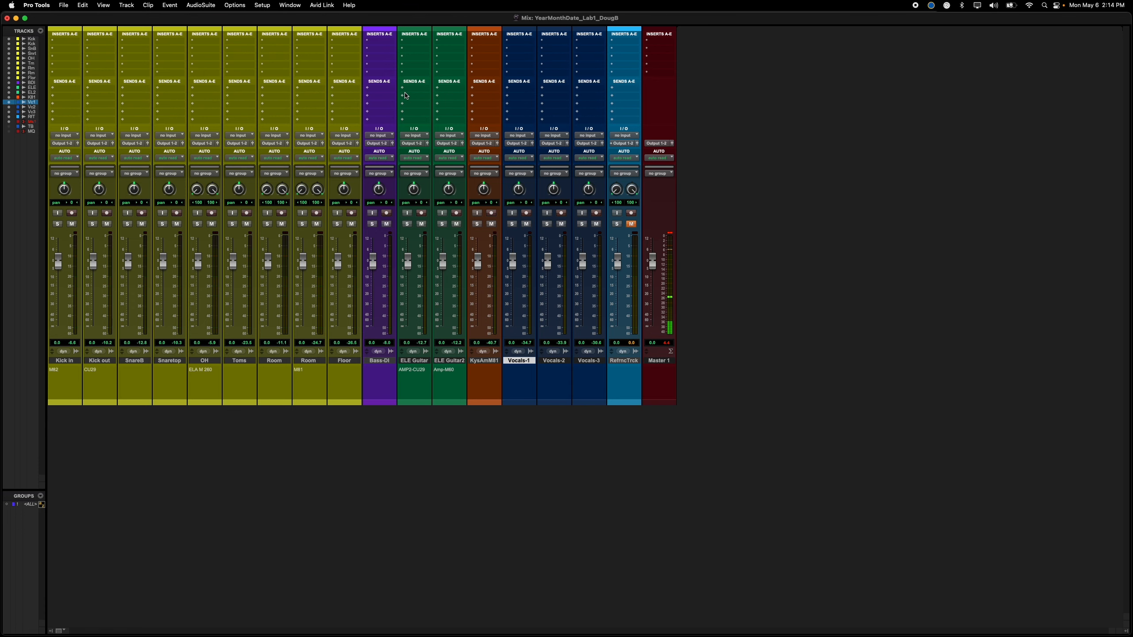
key(super+Tab)
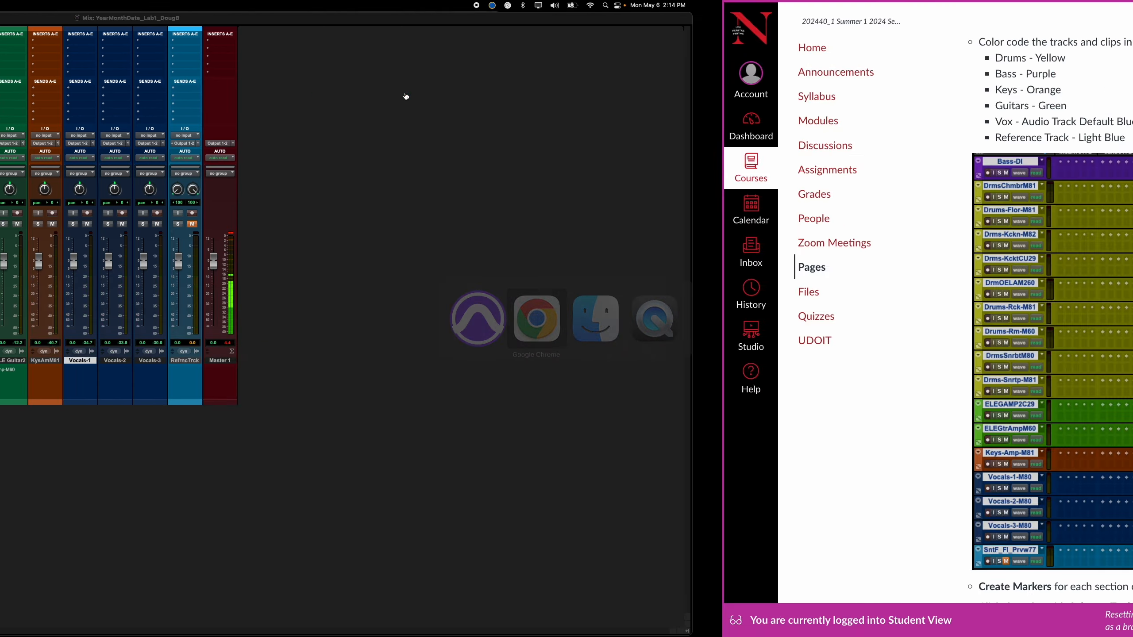
scroll(462, 223, down, 3)
scroll(462, 223, down, 5)
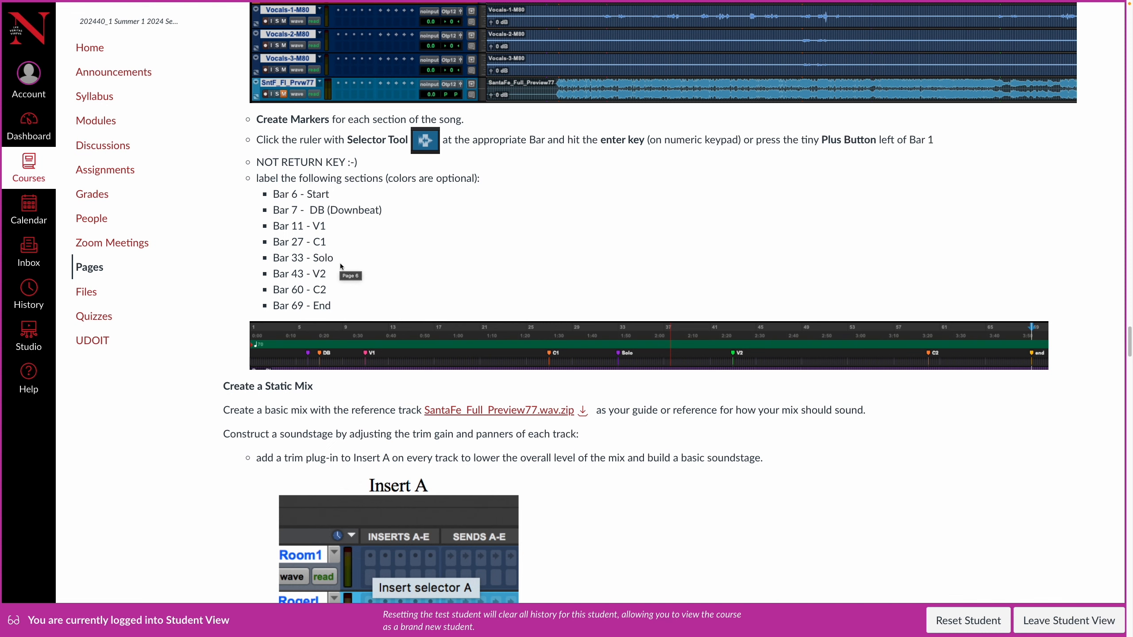
scroll(341, 266, down, 2)
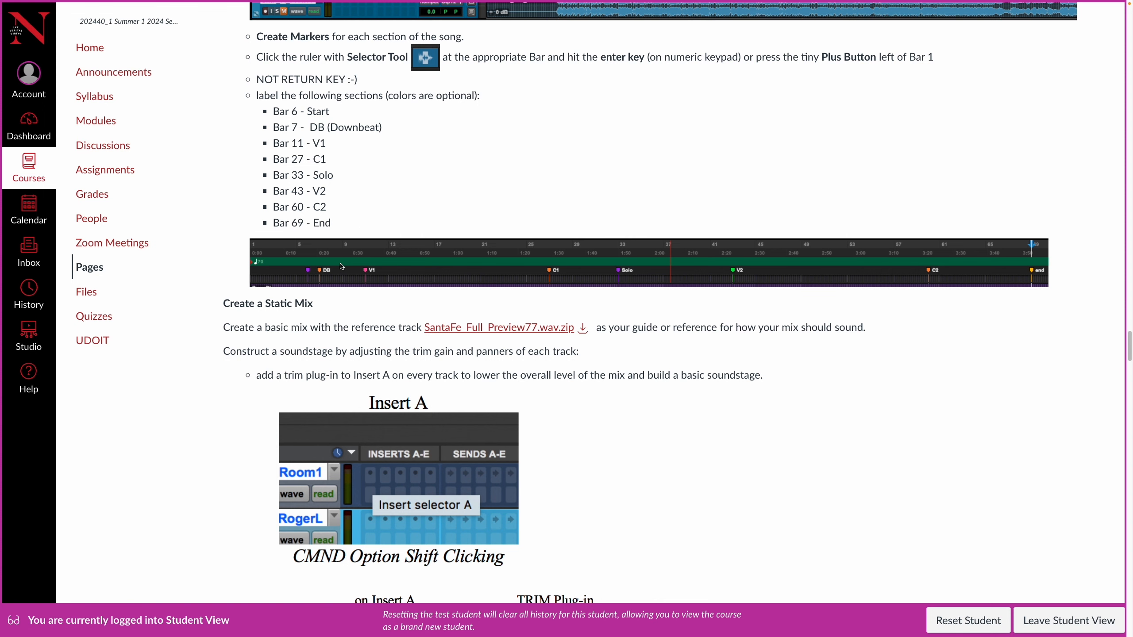
key(super+Tab)
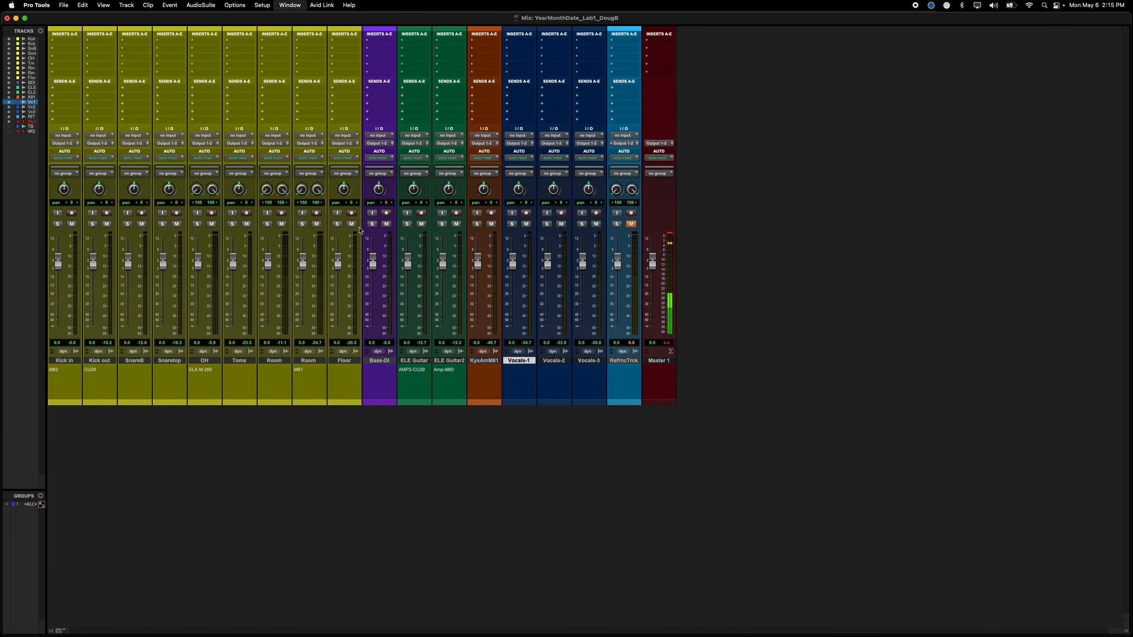
Step: Bring up the Edit window, switch the edit mode to Grid and place the cursor in bar 6 to check the snapping
key(super+equal)
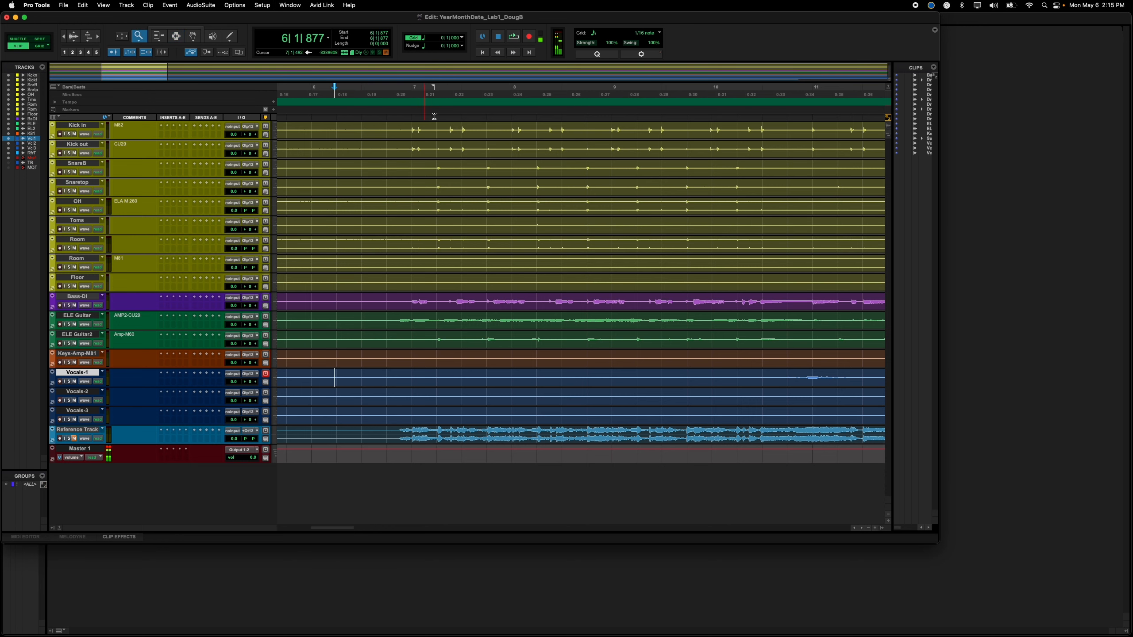
drag(520, 142, 380, 165)
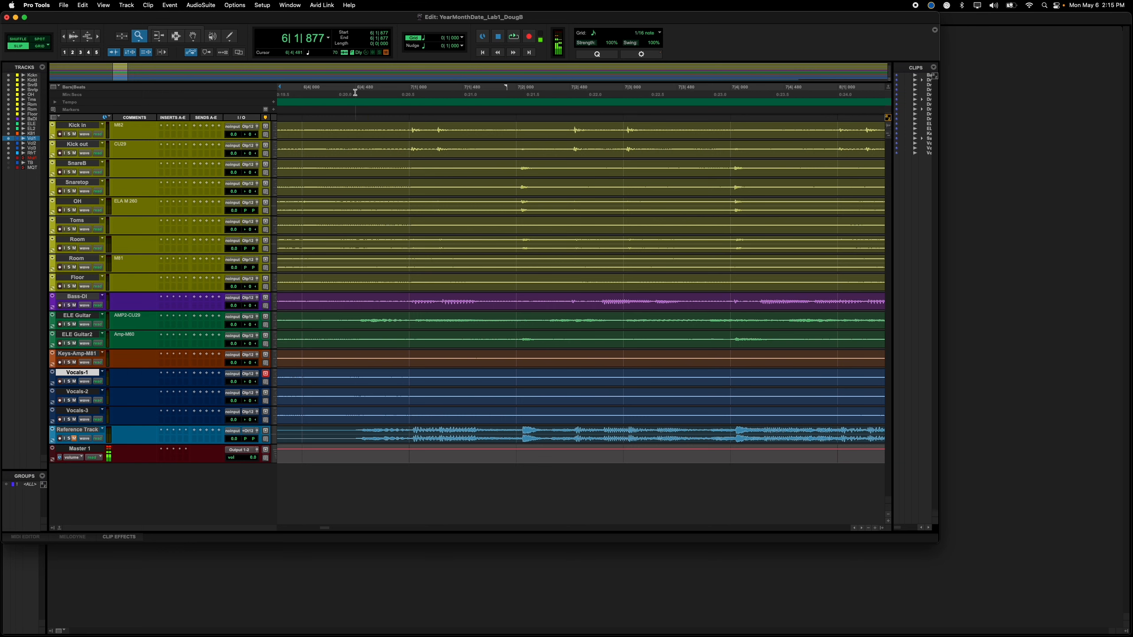
alt+click(416, 144)
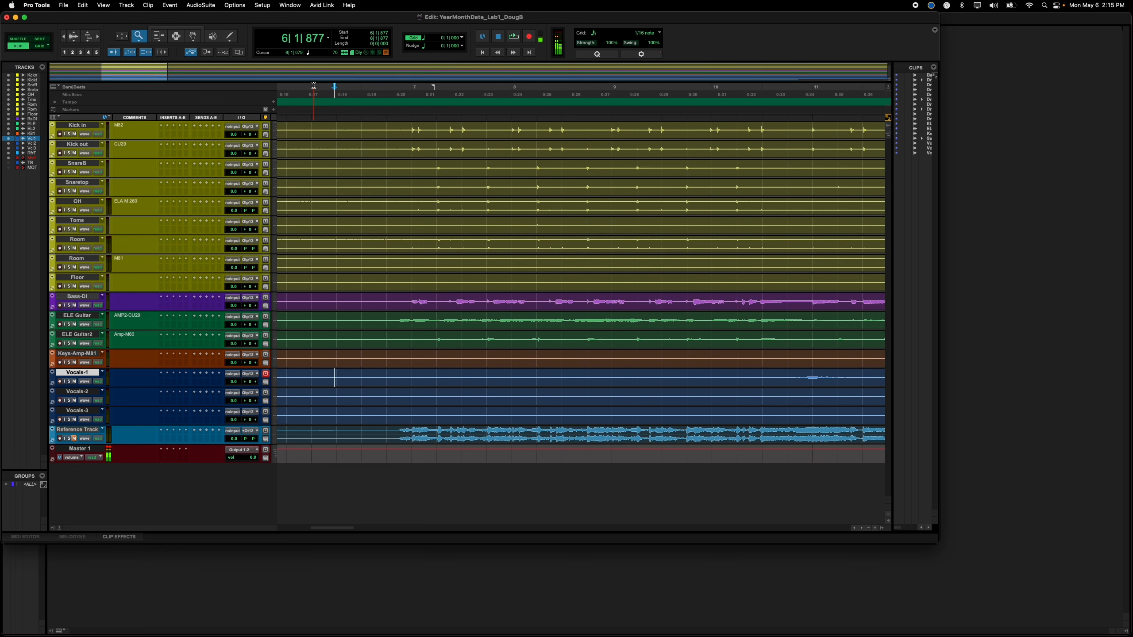
click(314, 85)
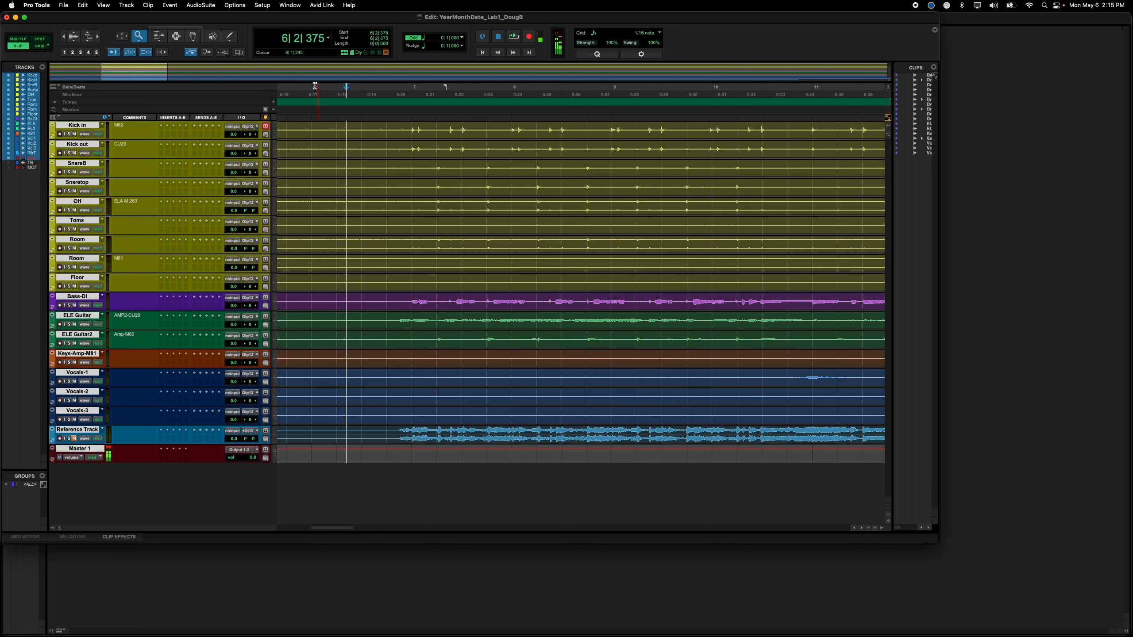
click(309, 86)
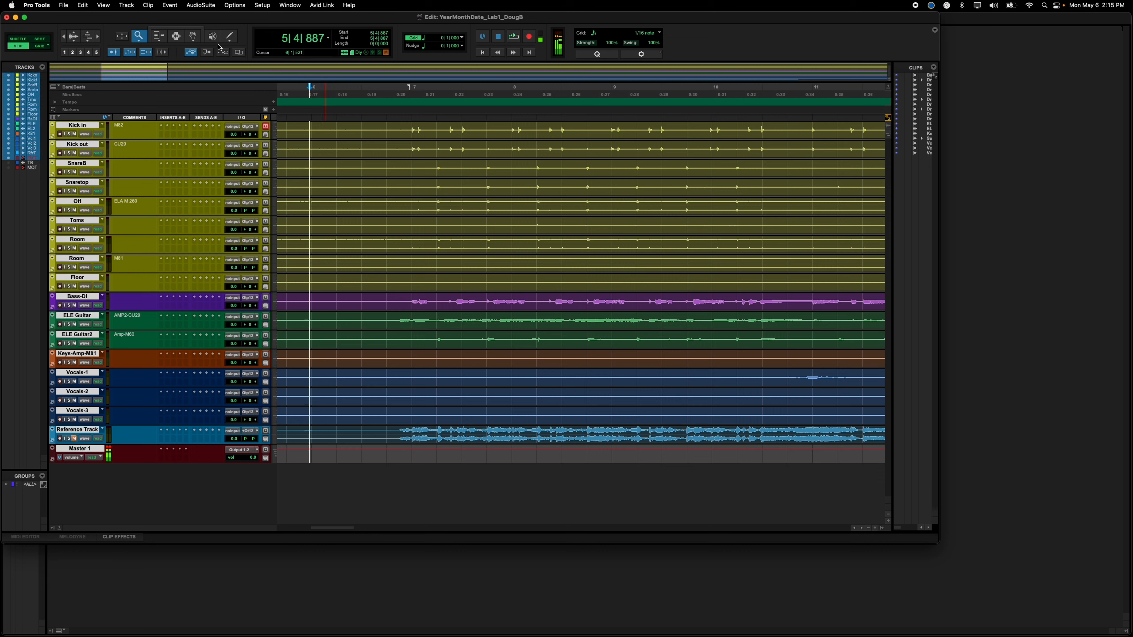
click(40, 46)
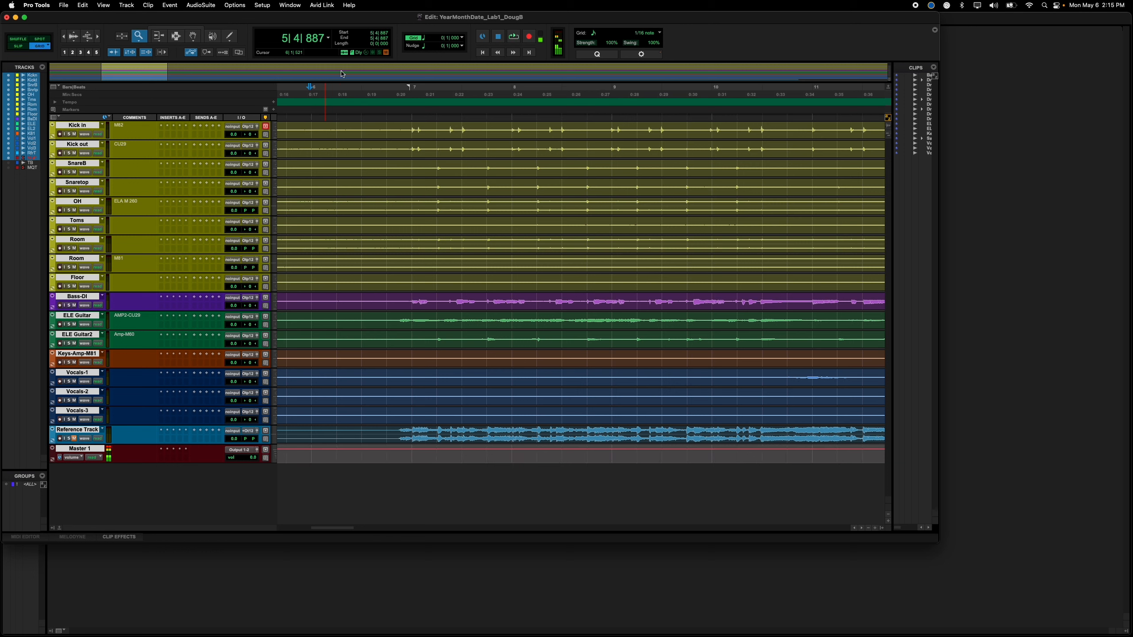
click(362, 87)
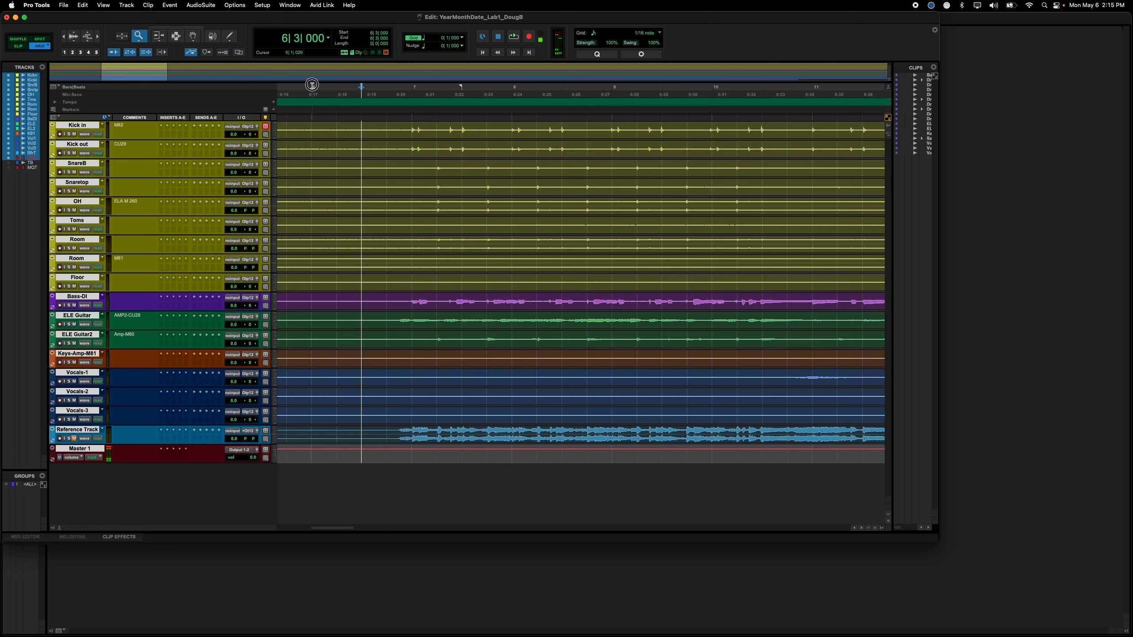
Step: Create a main-ruler marker named Start at bar 6, consulting the course page in Chrome for the section label
click(312, 85)
key(KP_Enter)
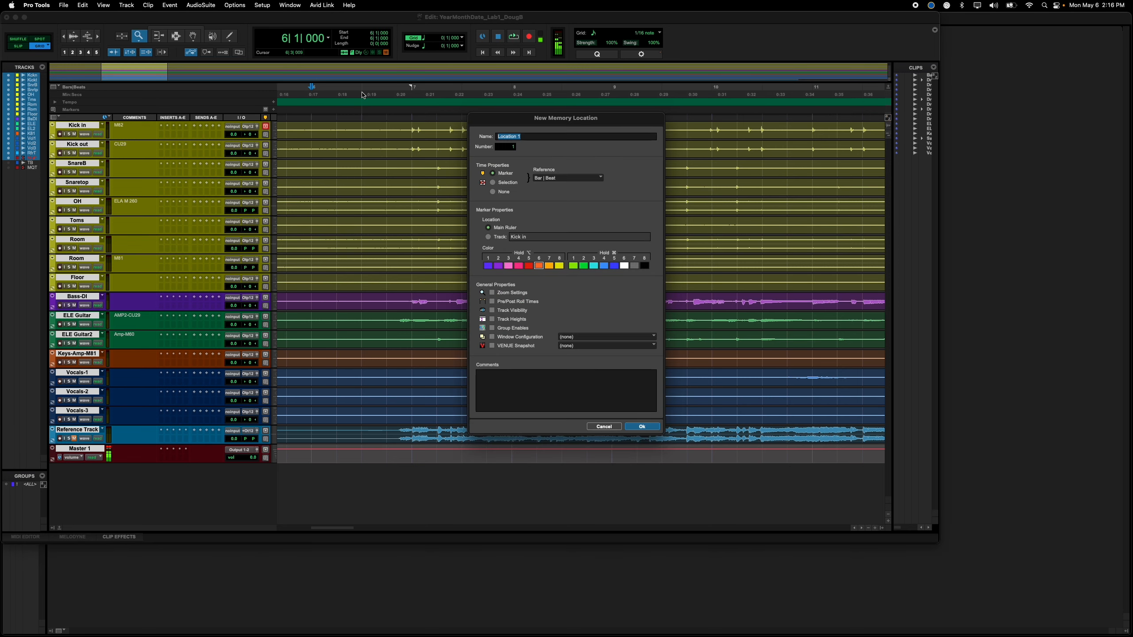
key(super+Tab)
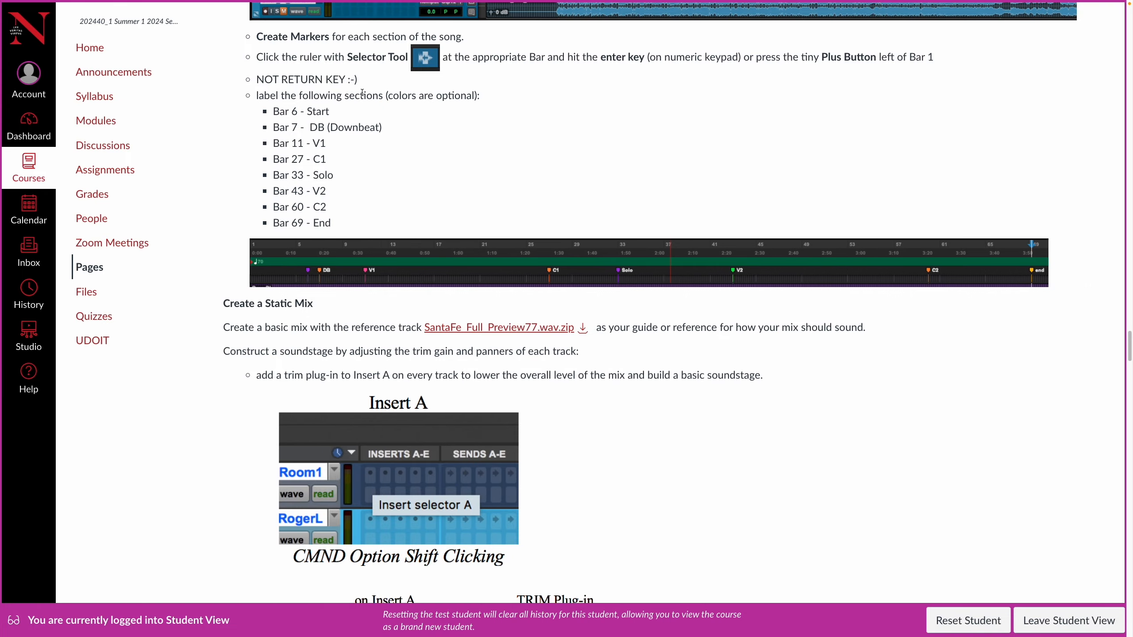
key(super+Tab)
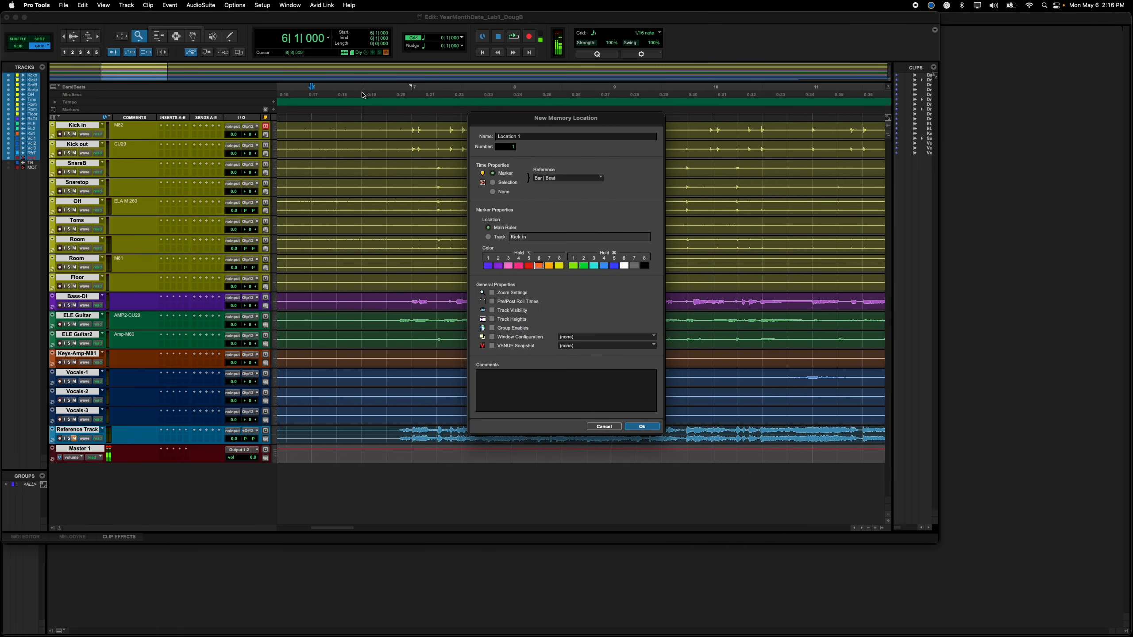
triple_click(536, 135)
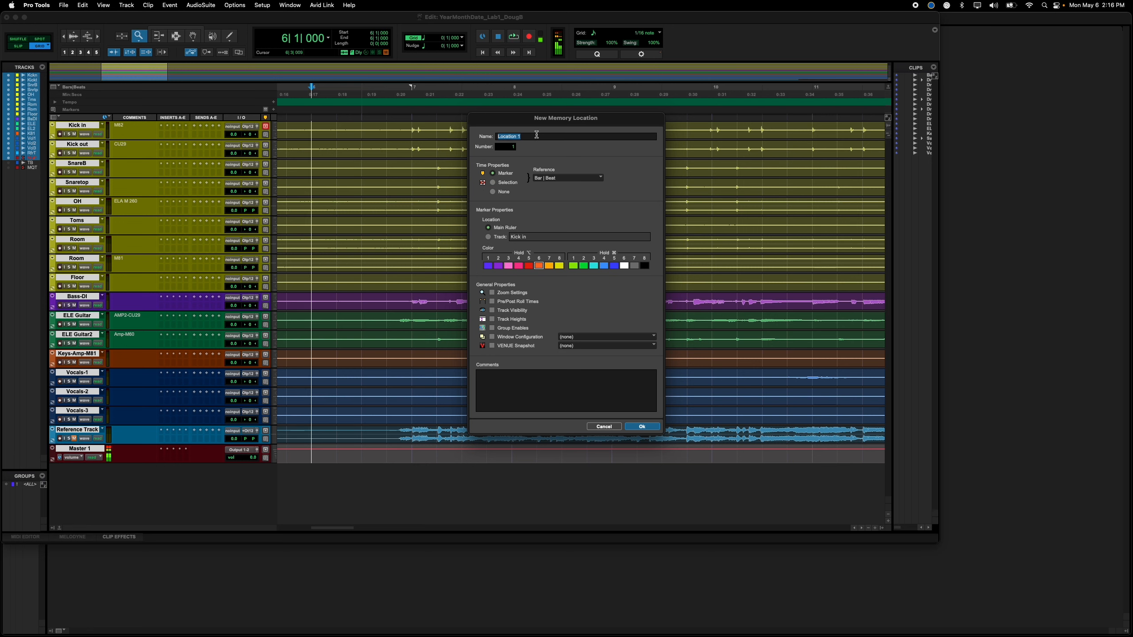
text(Start)
key(Return)
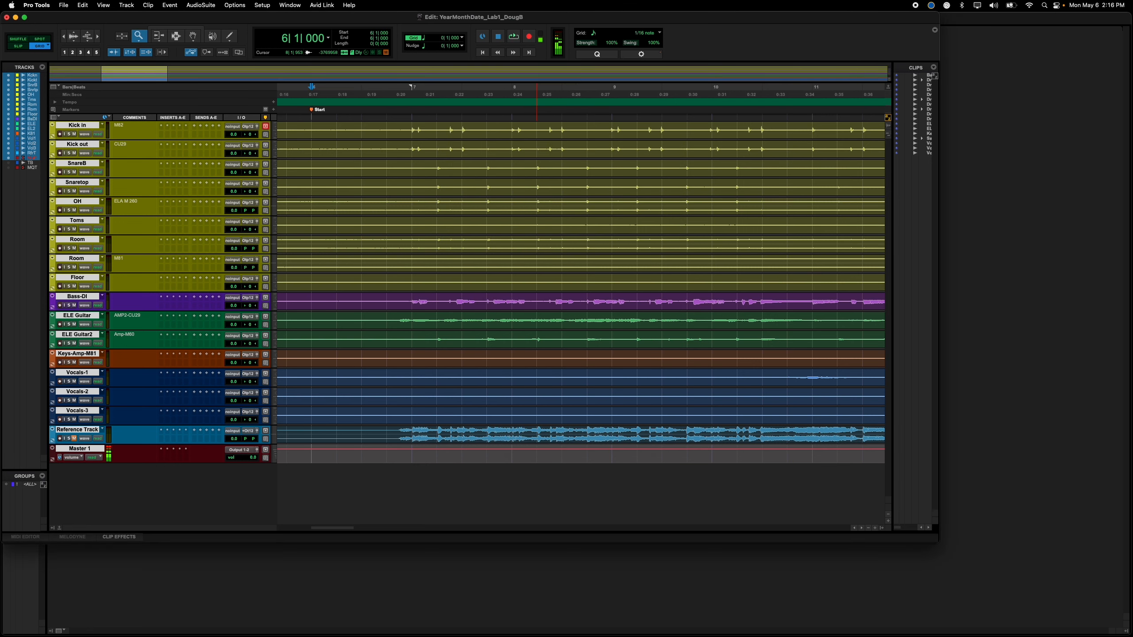
Step: Create a marker named DB at bar 7
click(410, 88)
key(KP_Enter)
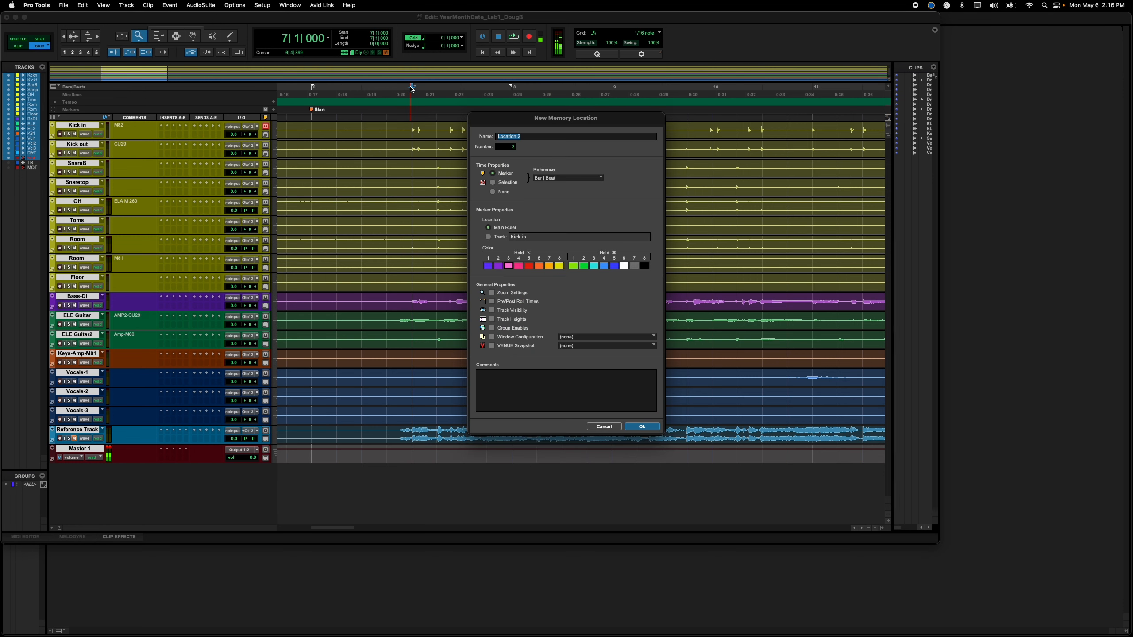
text(DB)
click(642, 426)
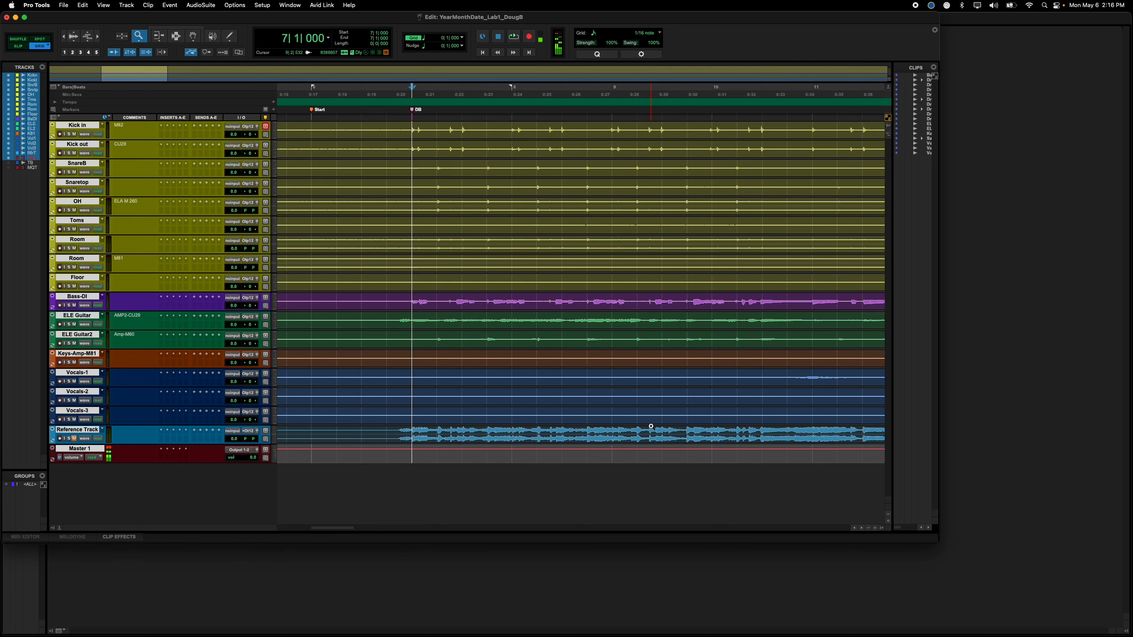
Step: Play the song from the Start marker past the downbeat, stop, and recall the DB marker
click(314, 112)
key(space)
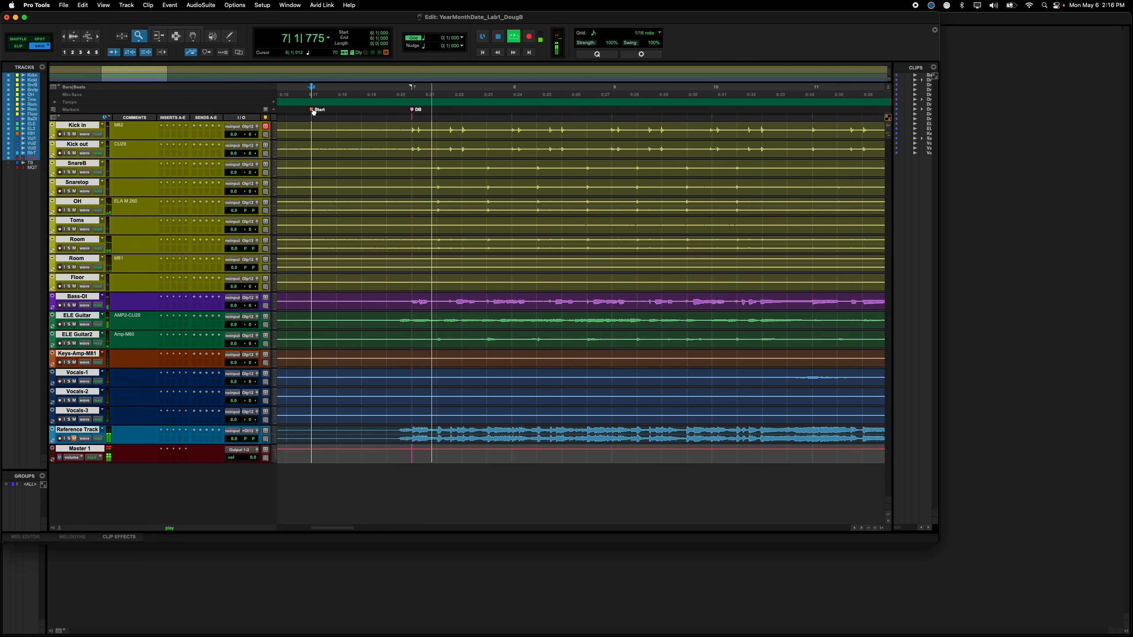
key(space)
click(415, 112)
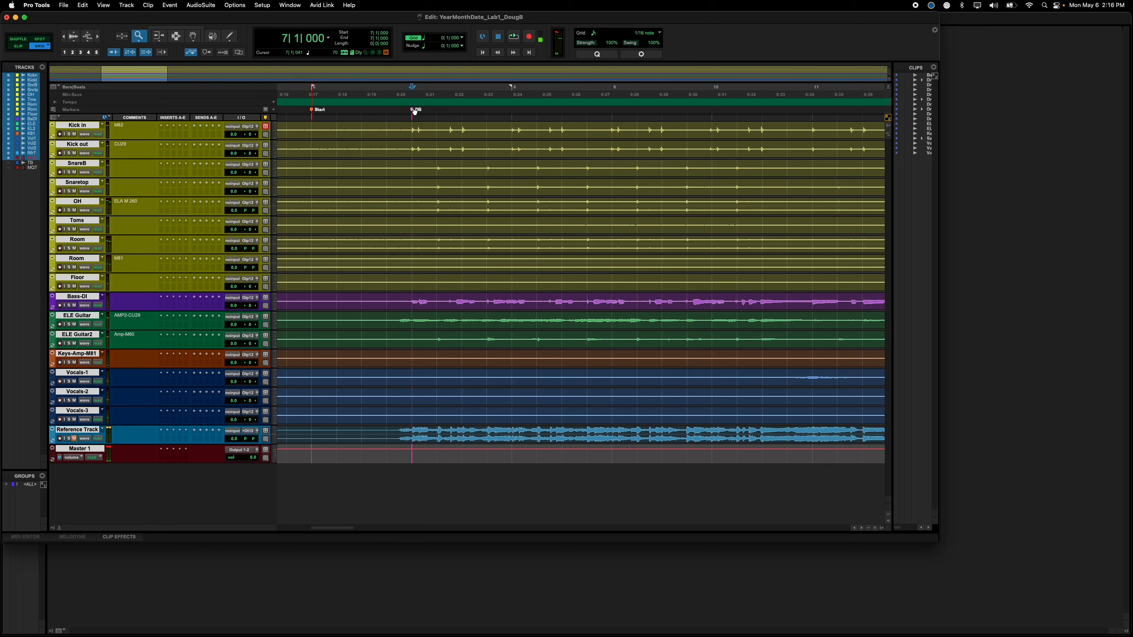
Step: Check the course page in Chrome for the next section, return to Pro Tools and create a marker named V1 at bar 11
key(super+Tab)
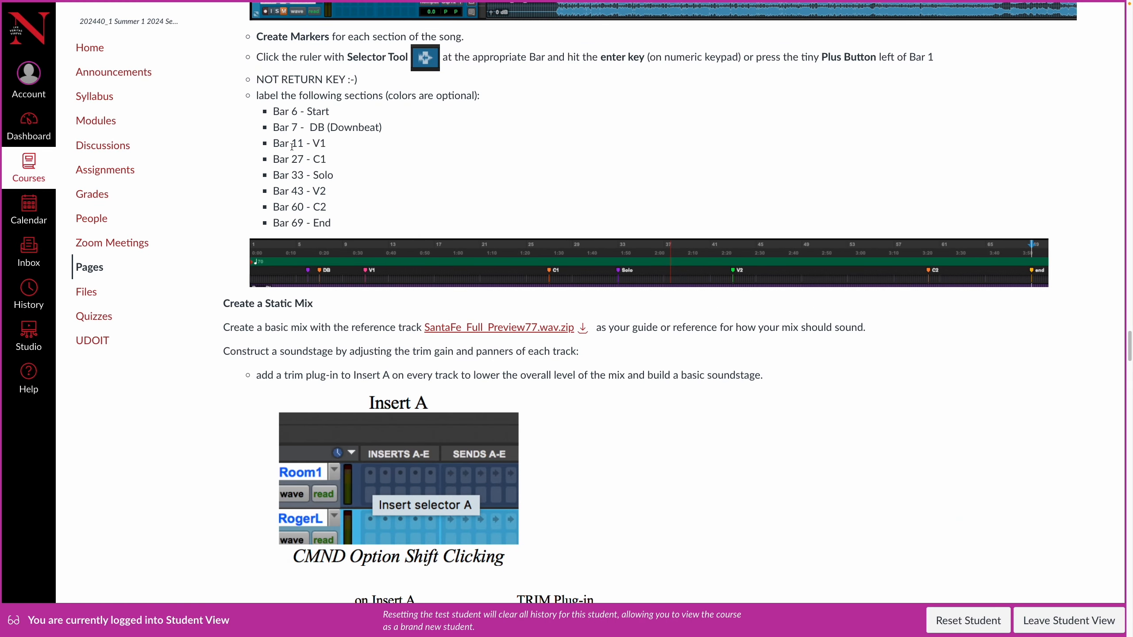
key(super+Tab)
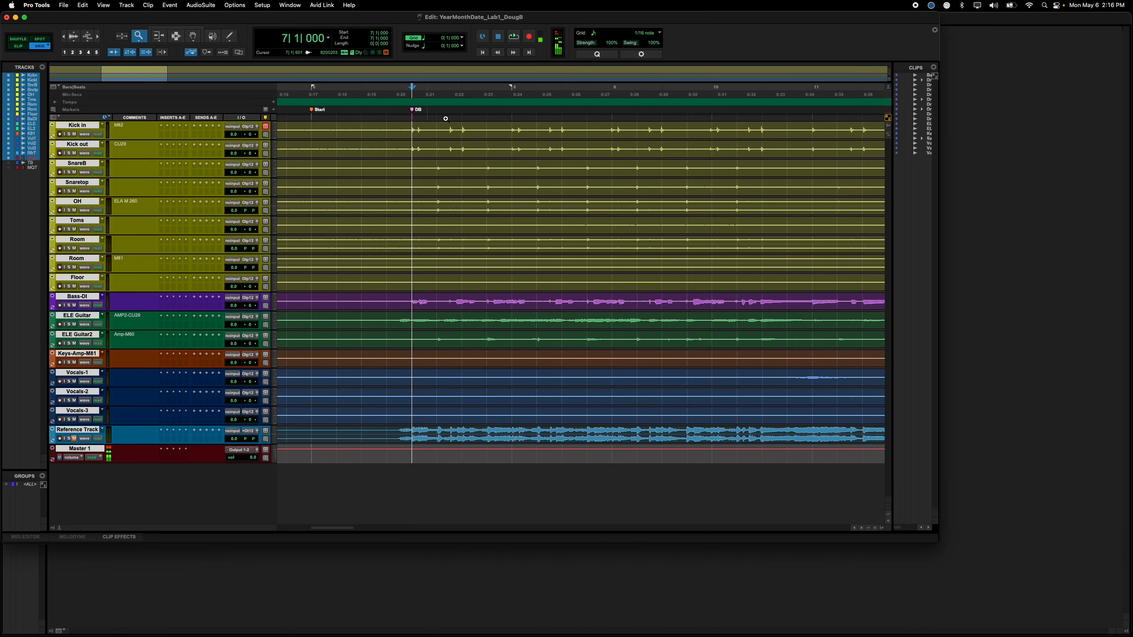
click(813, 92)
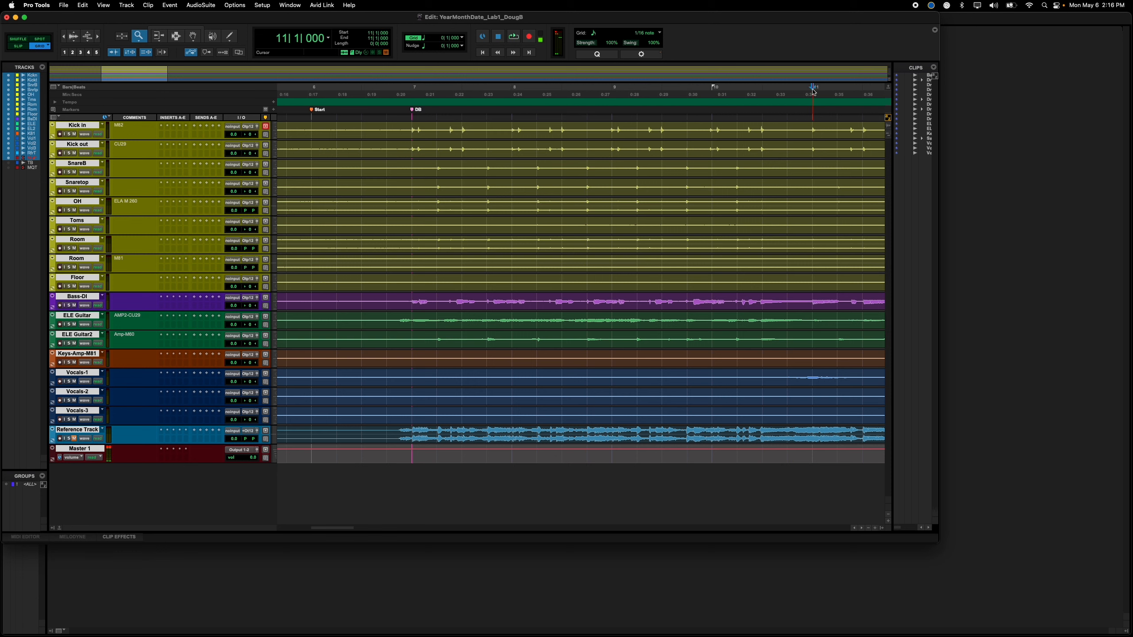
key(KP_Enter)
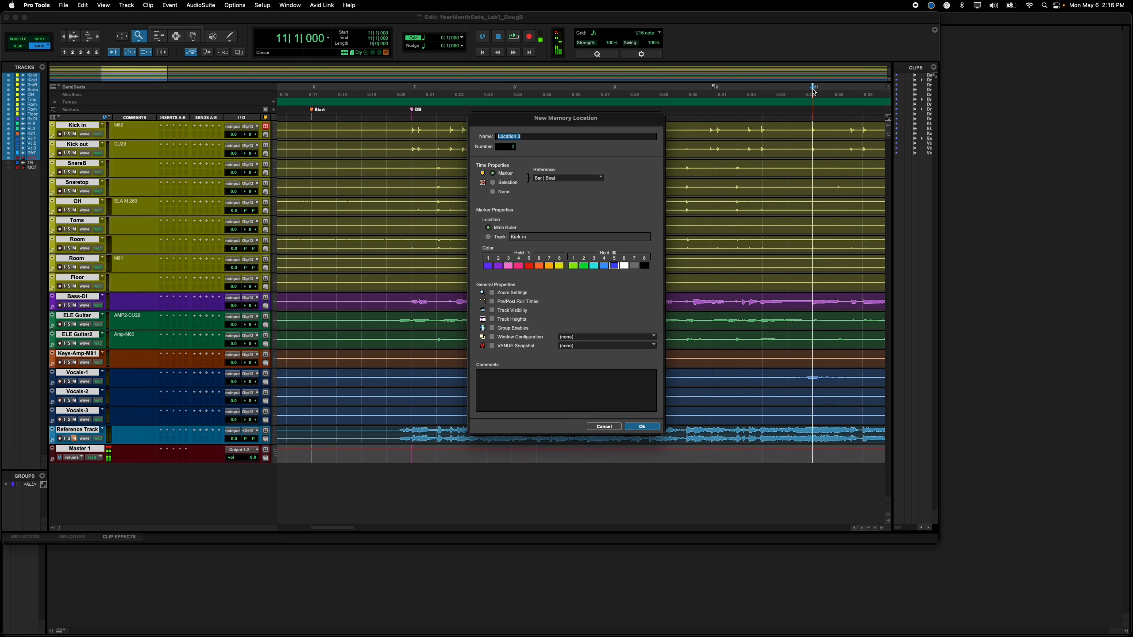
text(V1)
key(Return)
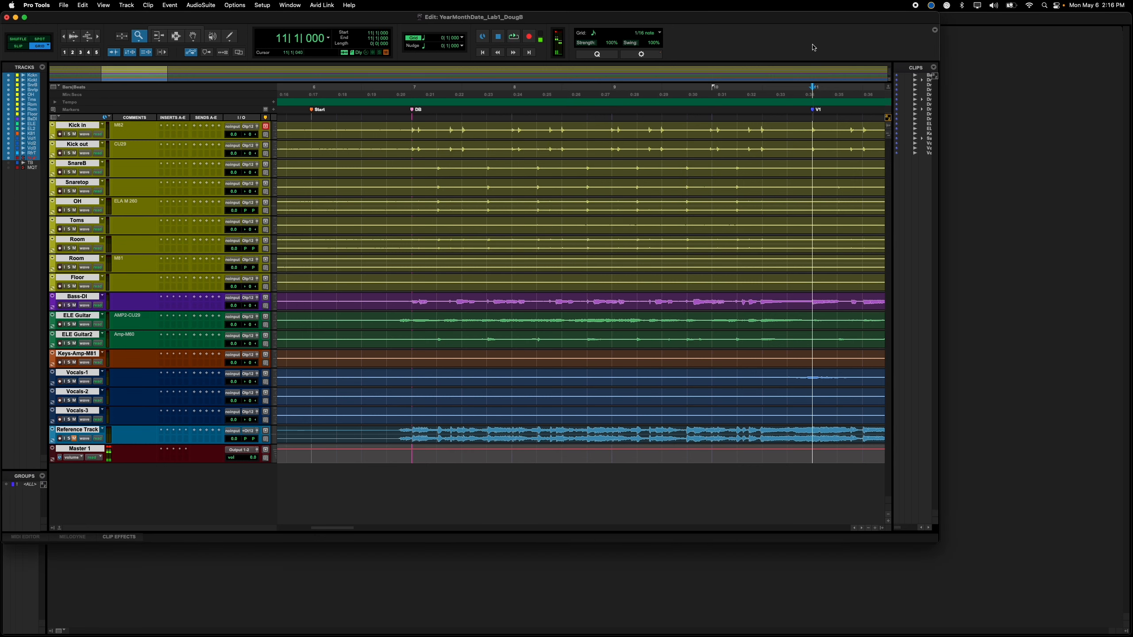
Step: Audition the song from bar 10 into the V1 marker and from beat 4 of bar 6 into the DB marker
click(787, 88)
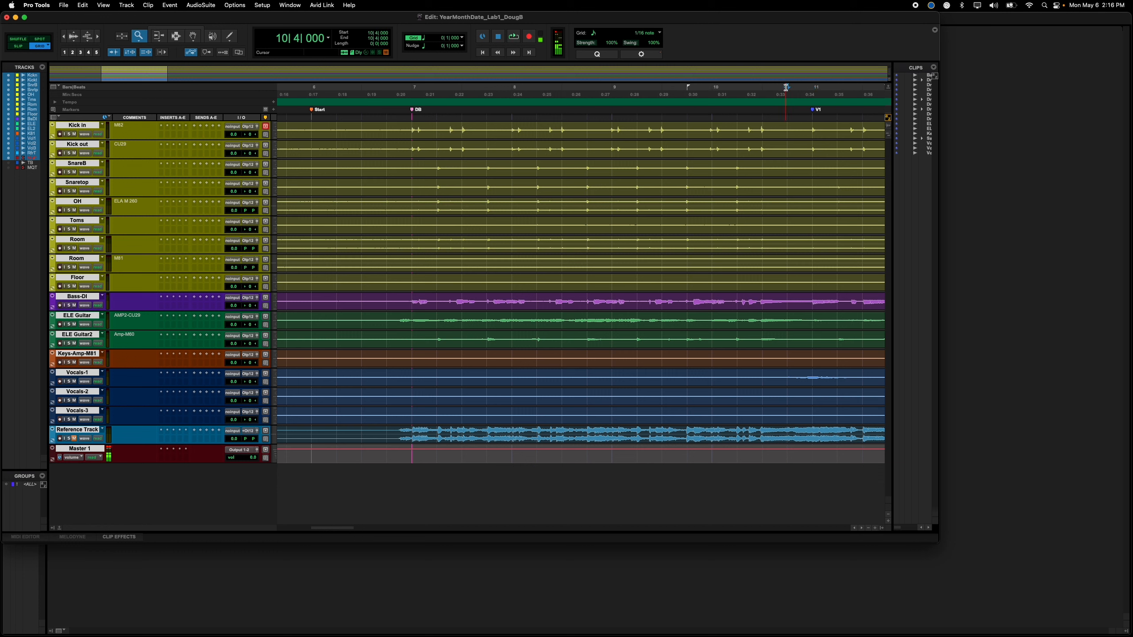
key(space)
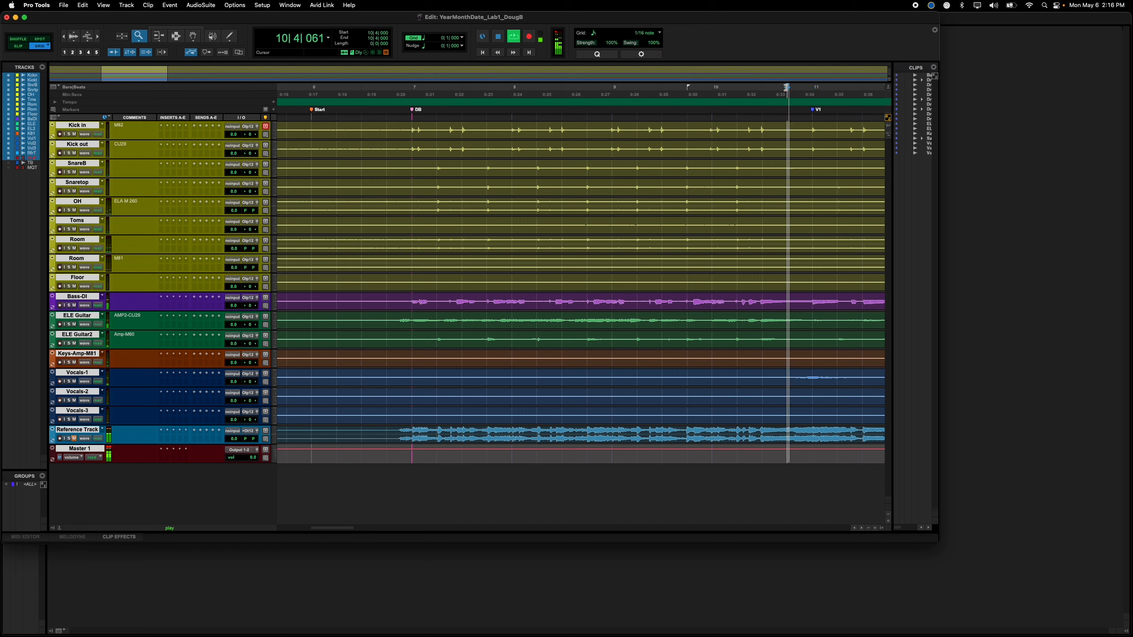
click(762, 88)
click(742, 88)
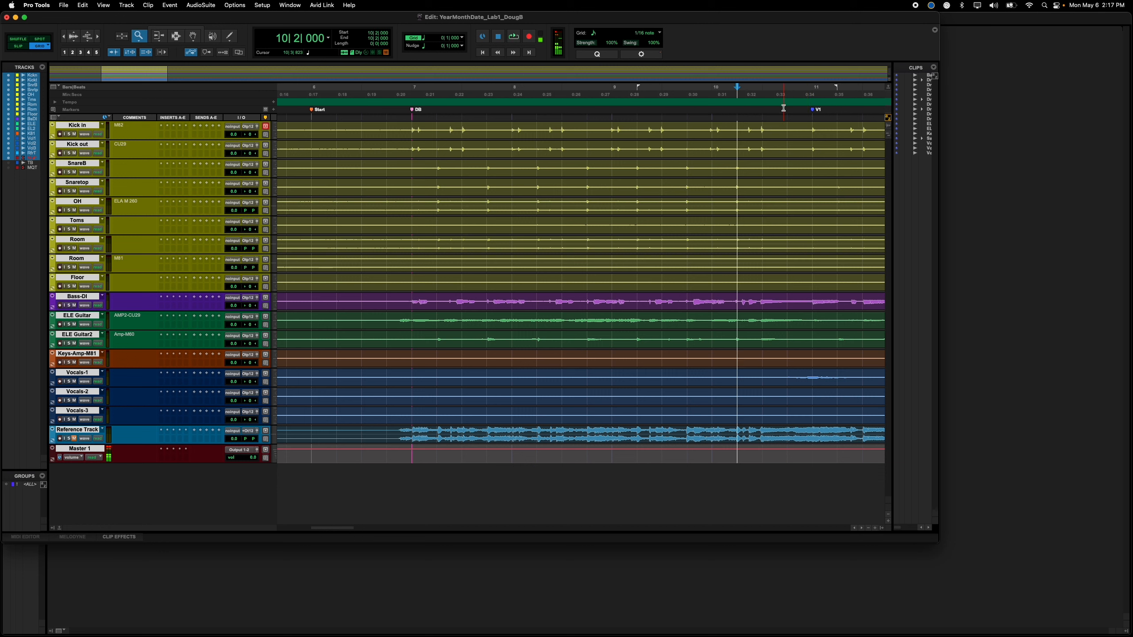
key(space)
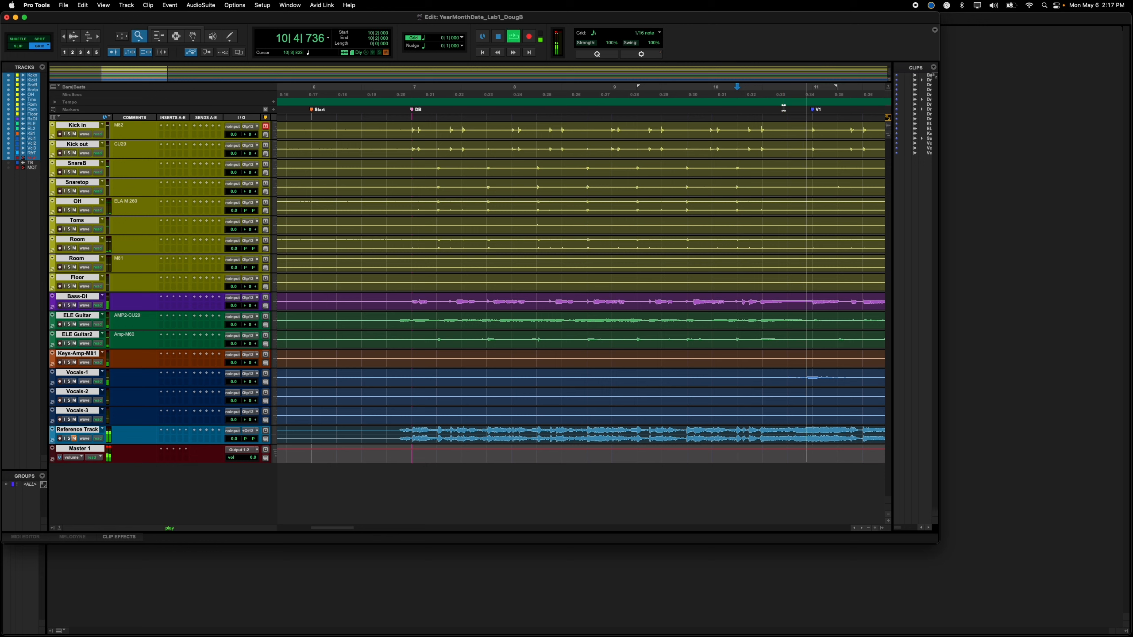
key(space)
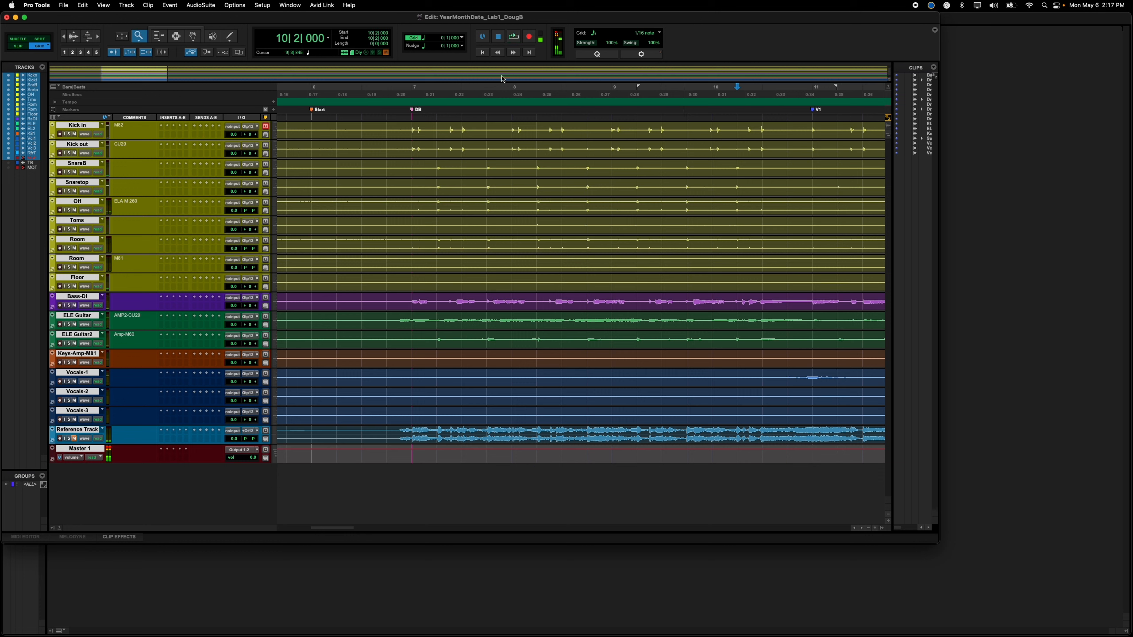
click(387, 90)
key(space)
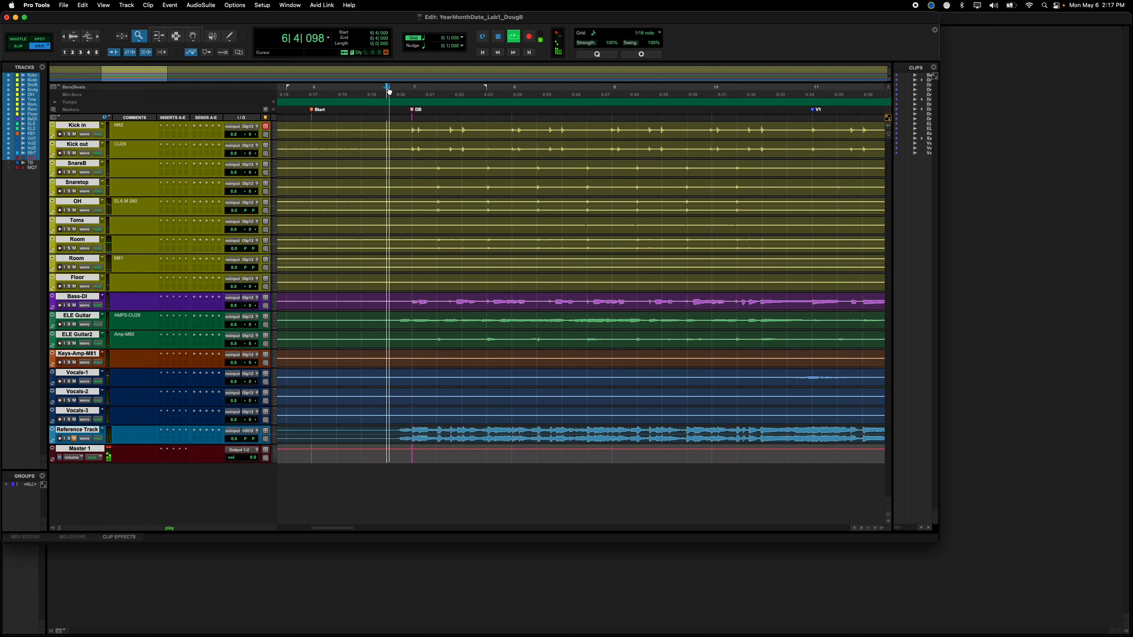
key(space)
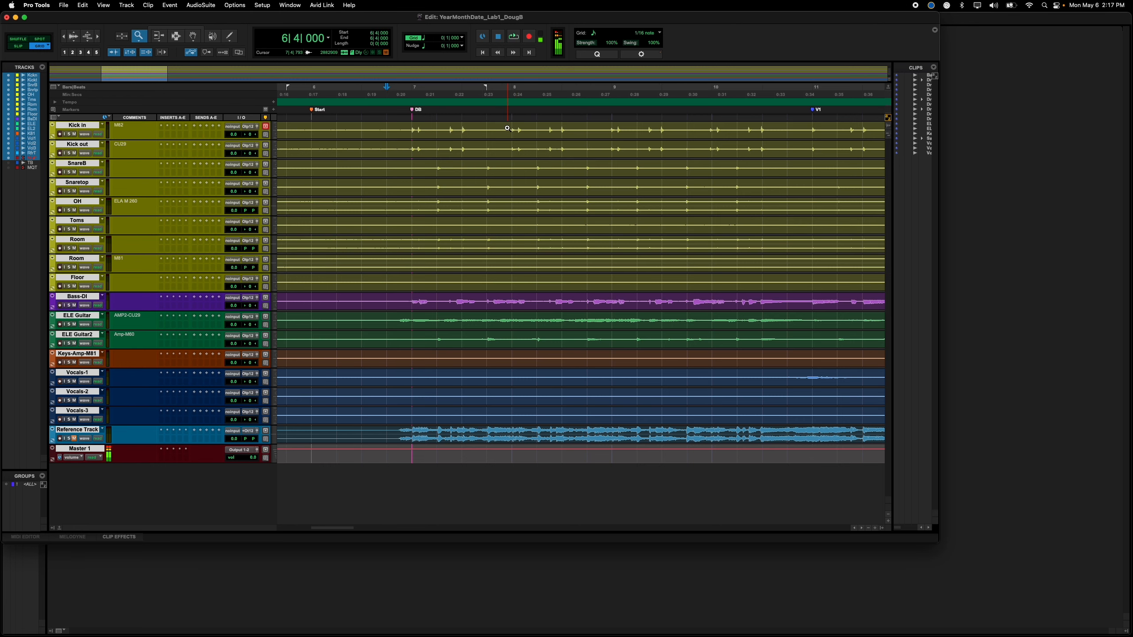
Step: Look up the next section on the course page in Chrome, return to Pro Tools and create a marker named C1 at bar 27
key(super+Tab)
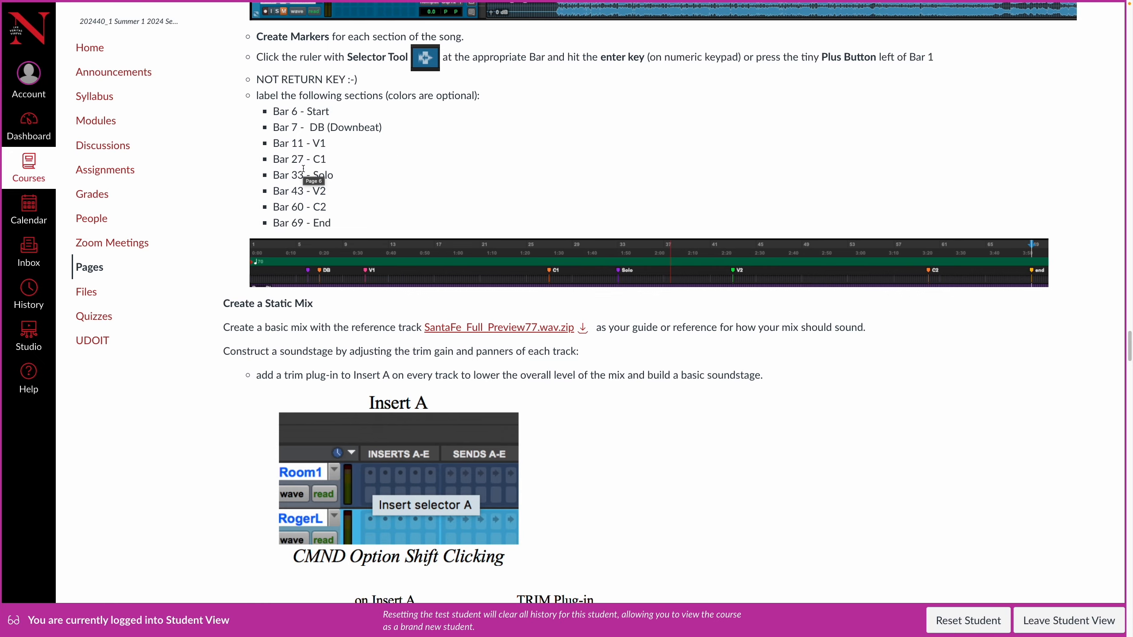
key(super+Tab)
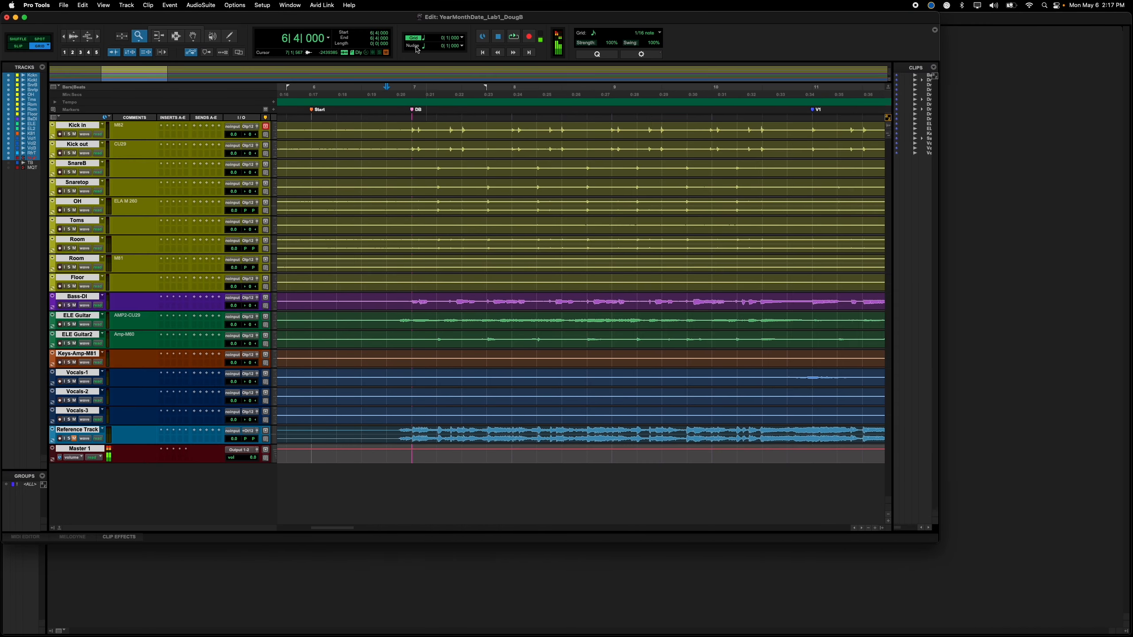
click(286, 41)
text(27)
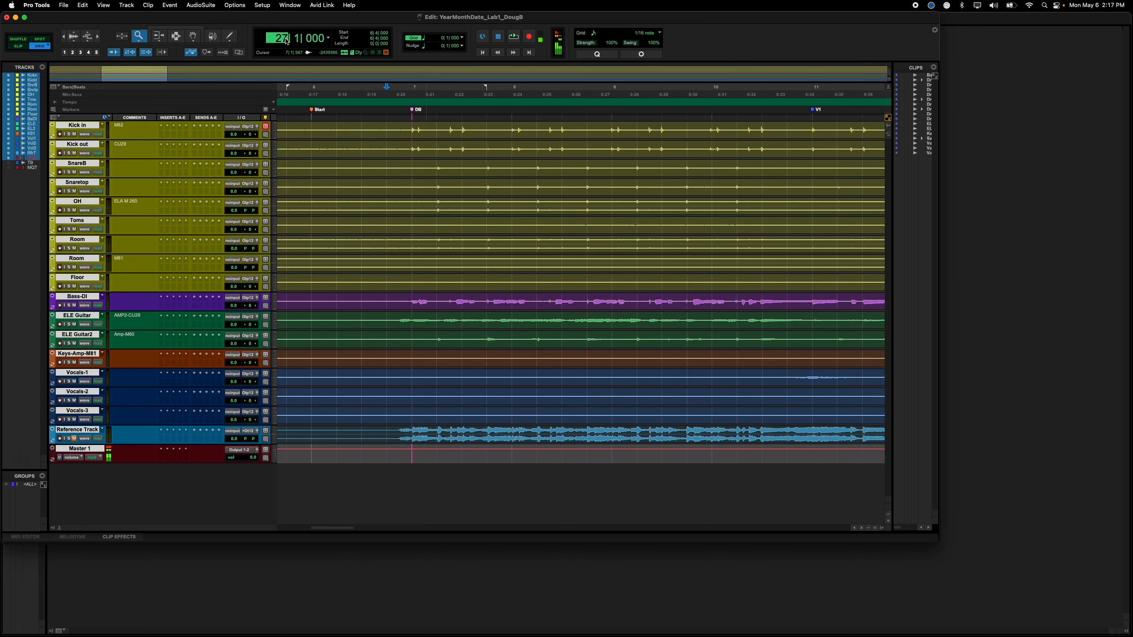
key(Return)
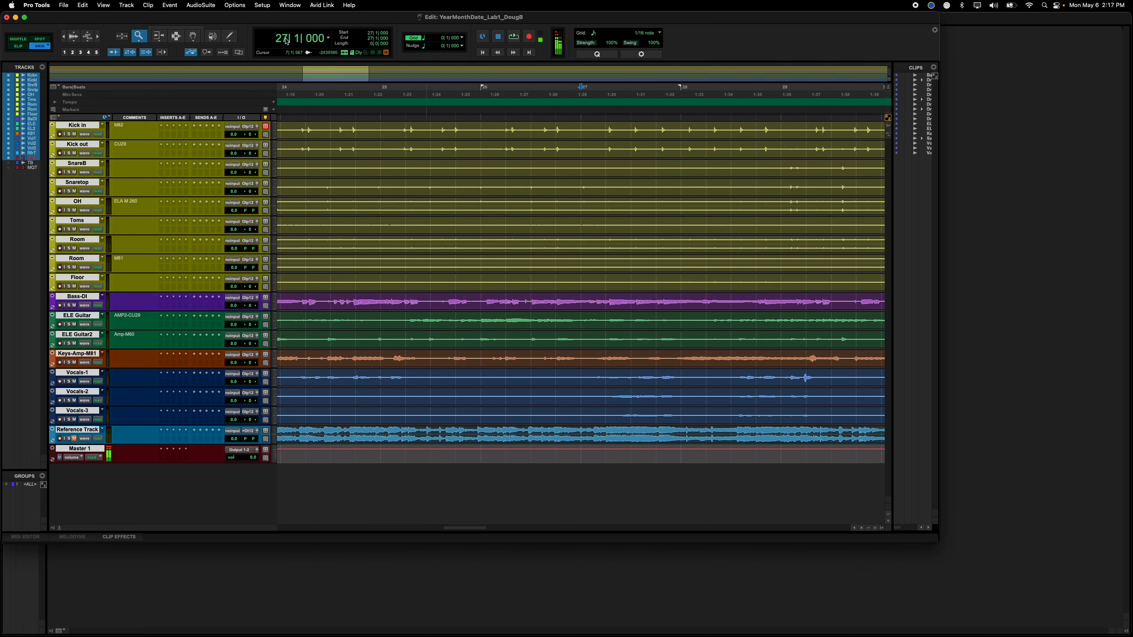
key(KP_Enter)
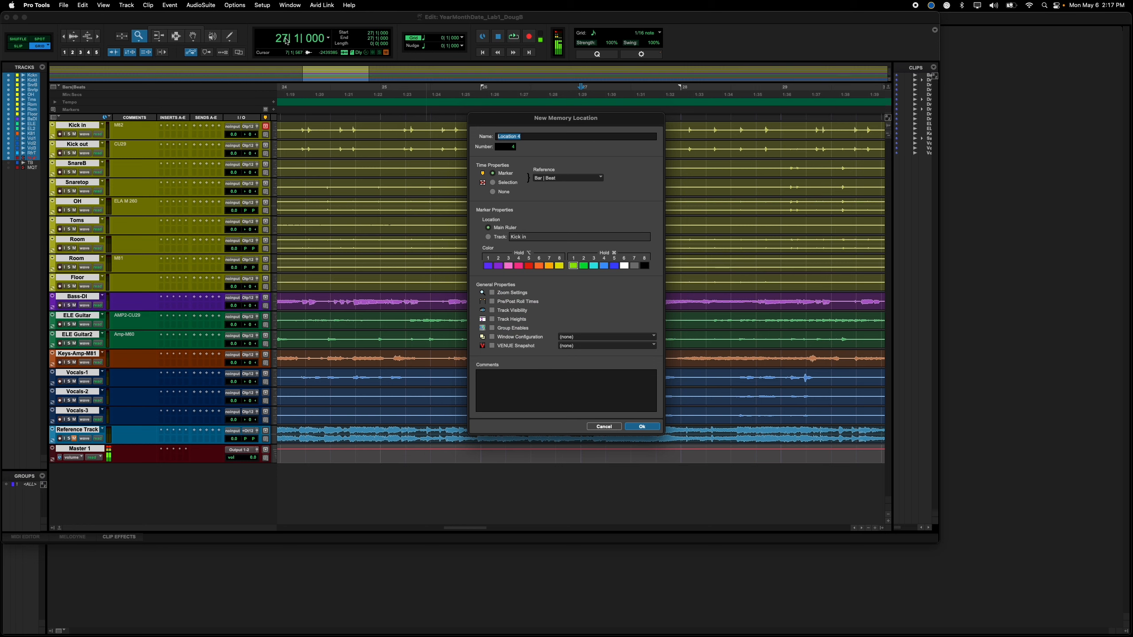
text(C1)
key(Return)
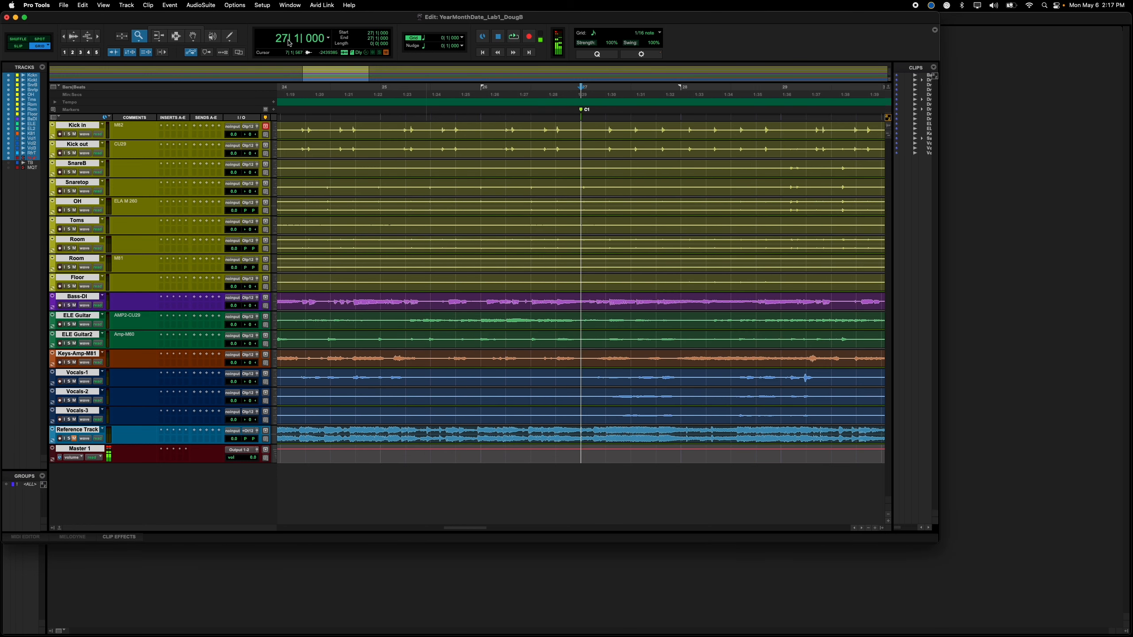
Step: Check the next section on the course page in Chrome, return to Pro Tools and create a marker named Solo at bar 33
key(super+Tab)
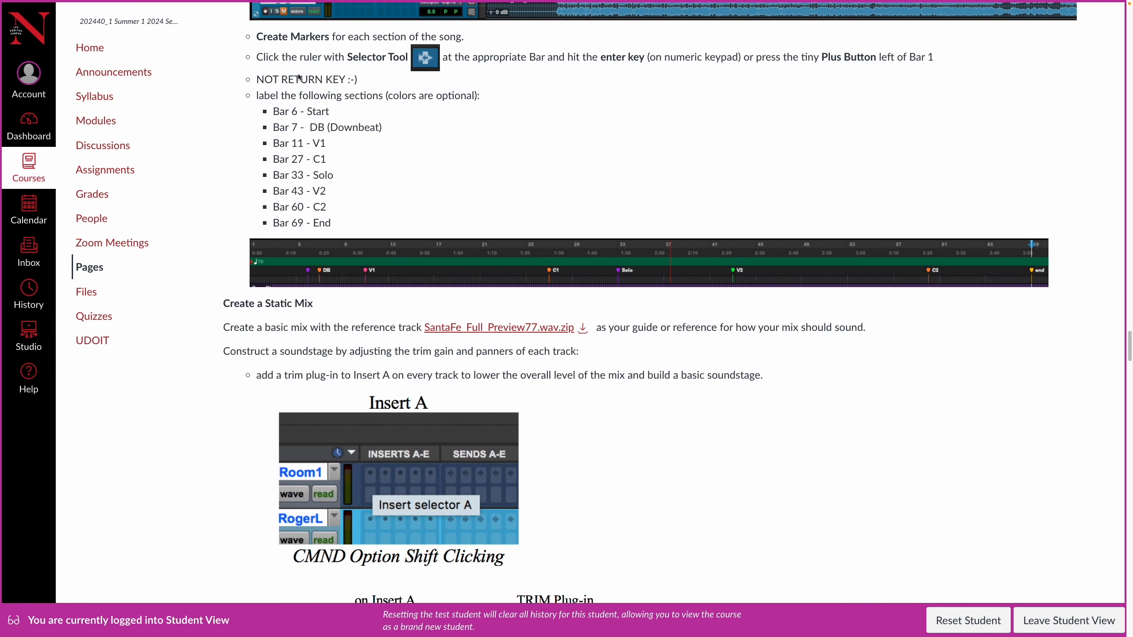
key(super+Tab)
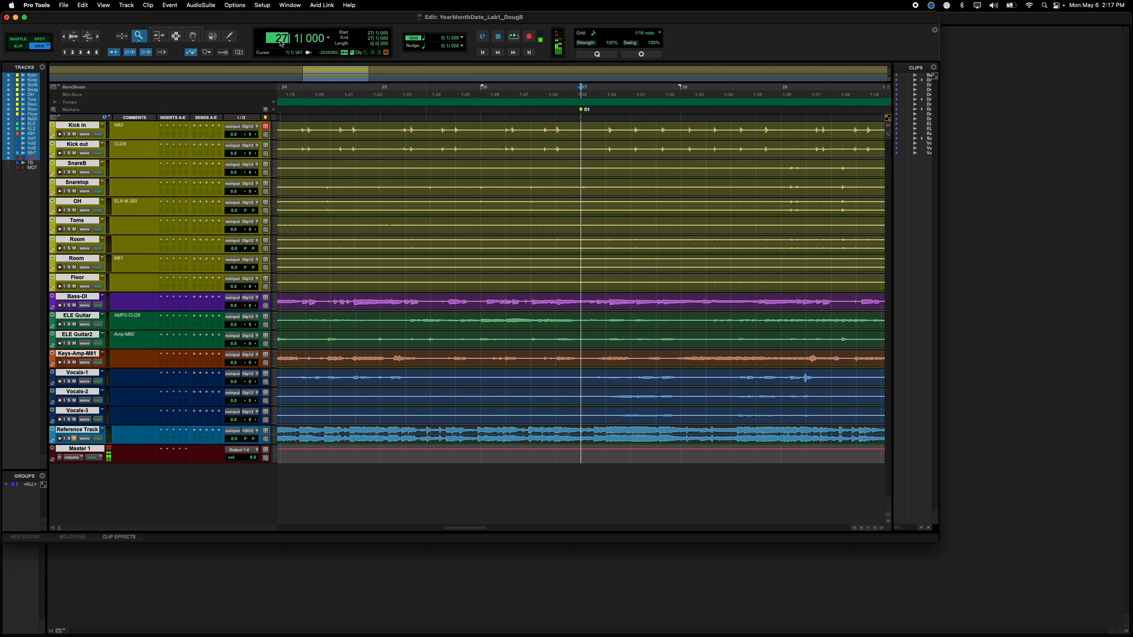
text(33)
key(Return)
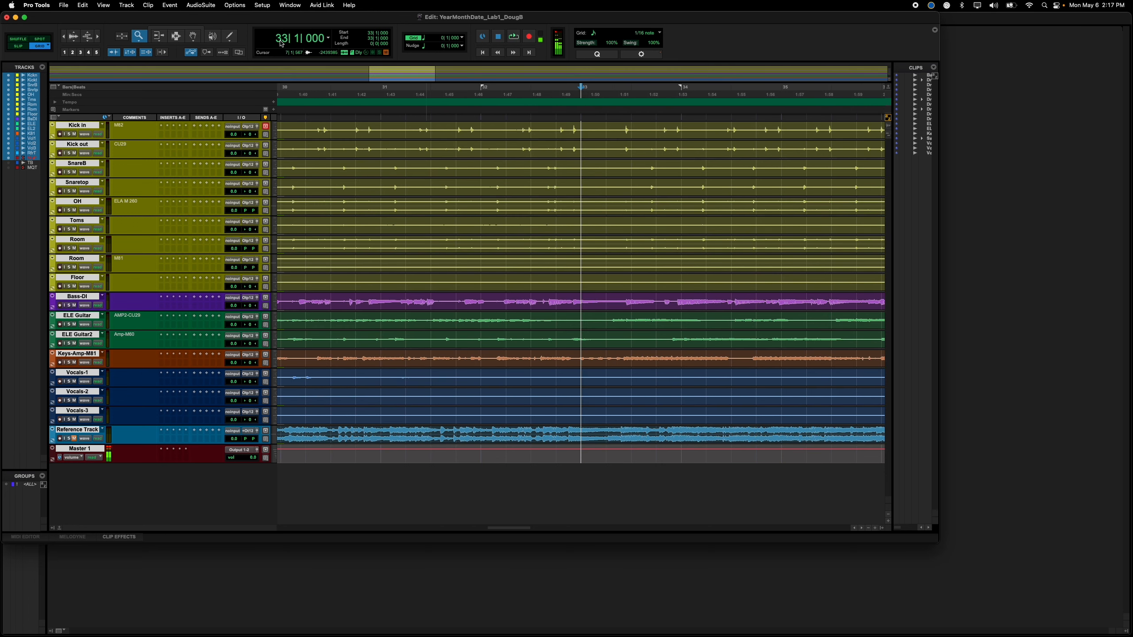
key(KP_Enter)
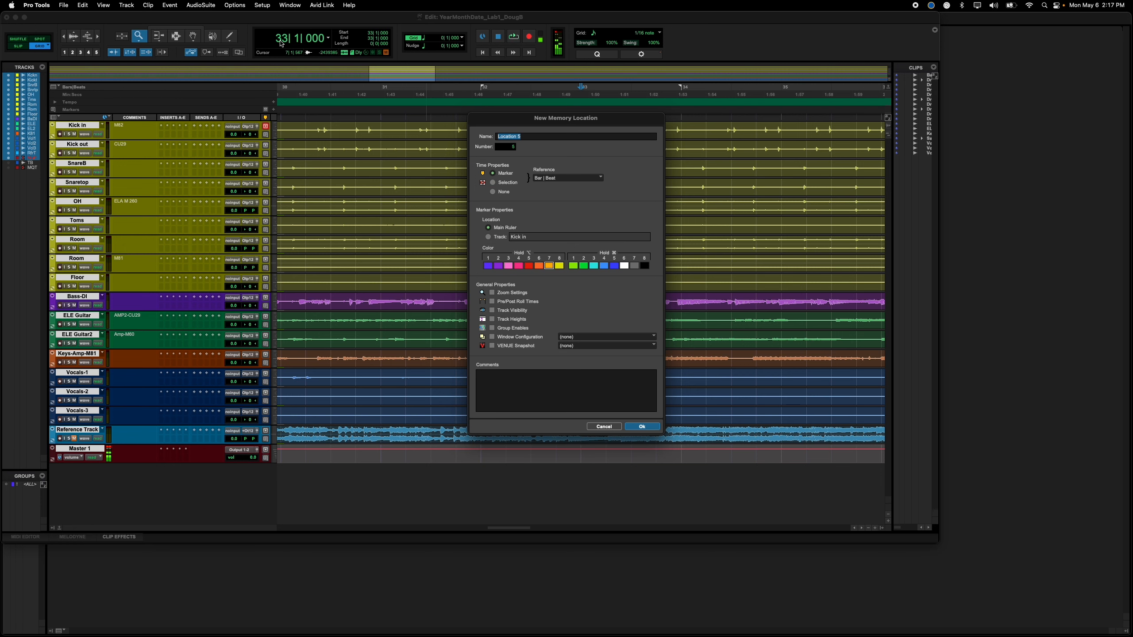
text(Solo)
key(Return)
Step: Look up the section after Solo on the course page, return to Pro Tools and create a marker named V2 at bar 43
key(super+Tab)
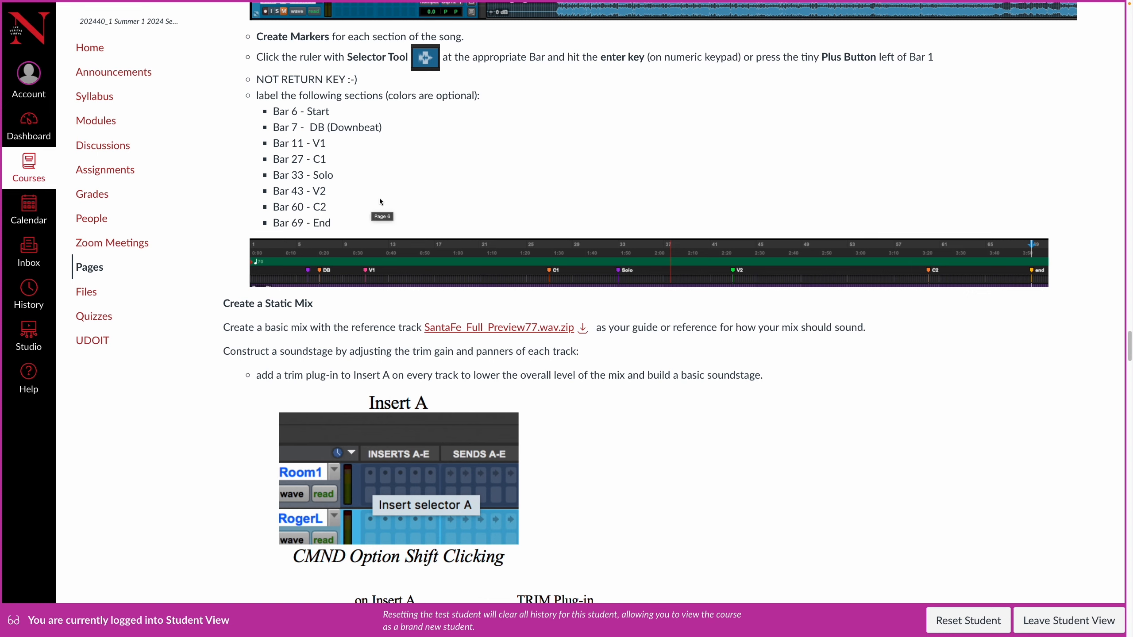
key(super+Tab)
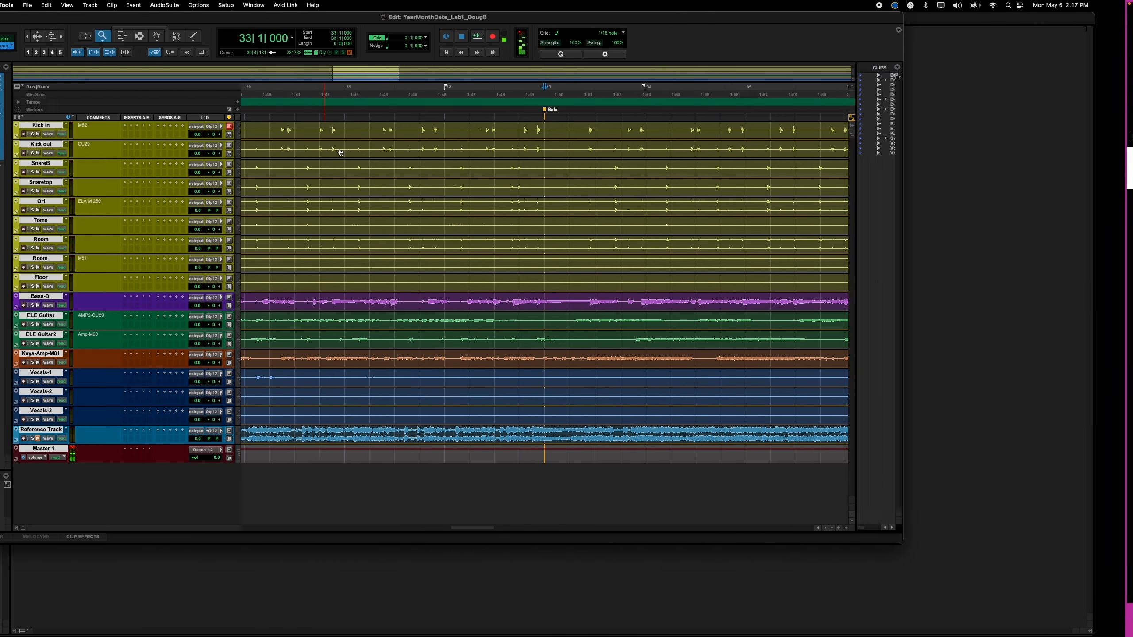
text(43)
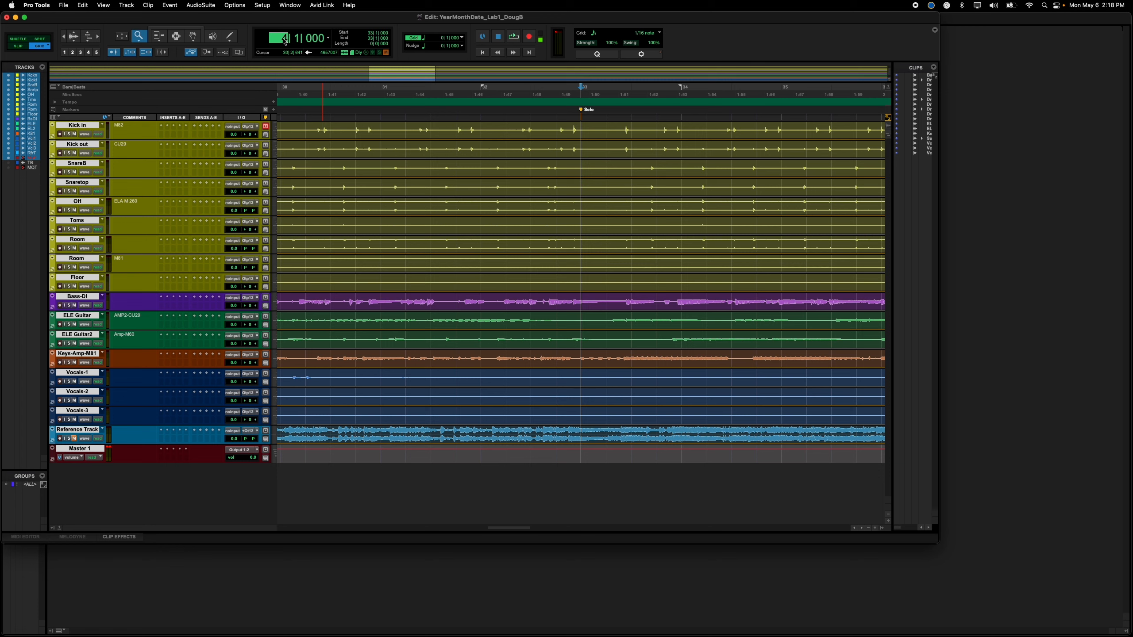
key(Return)
key(KP_Enter)
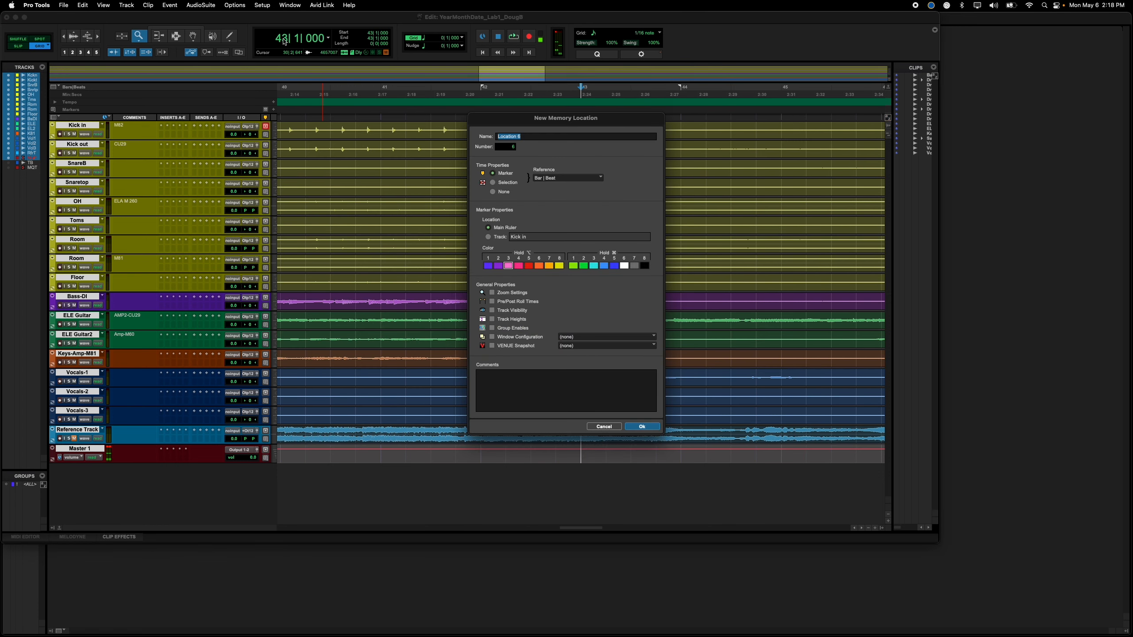
text(V2)
key(Return)
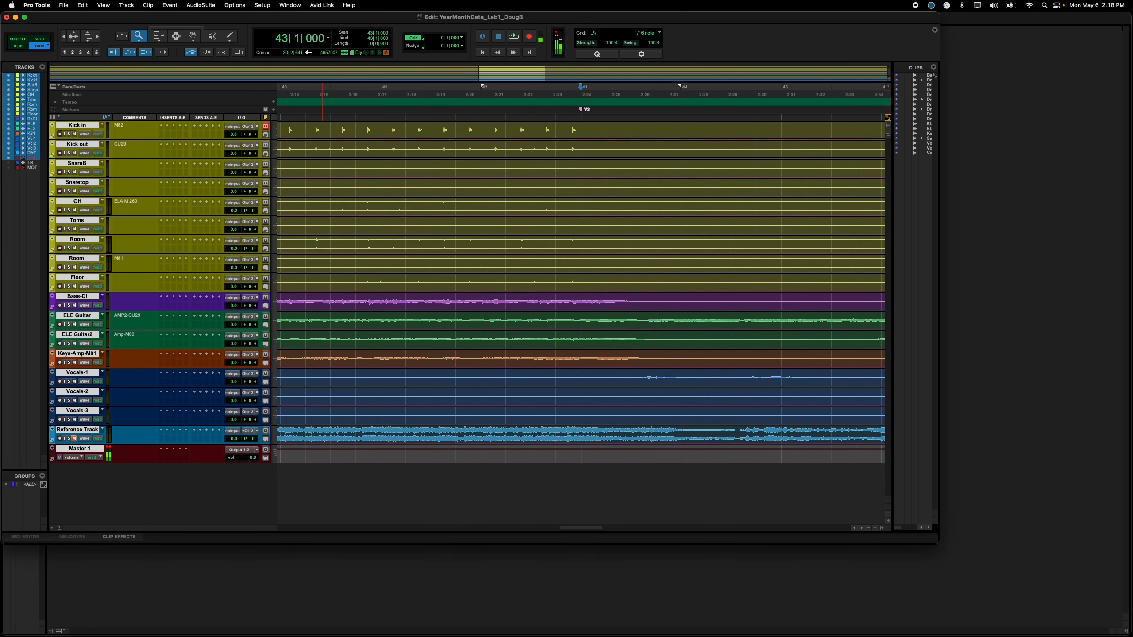
Step: Consult the course page for the section after V2, return to Pro Tools and create a marker named C2 at bar 60
key(super+Tab)
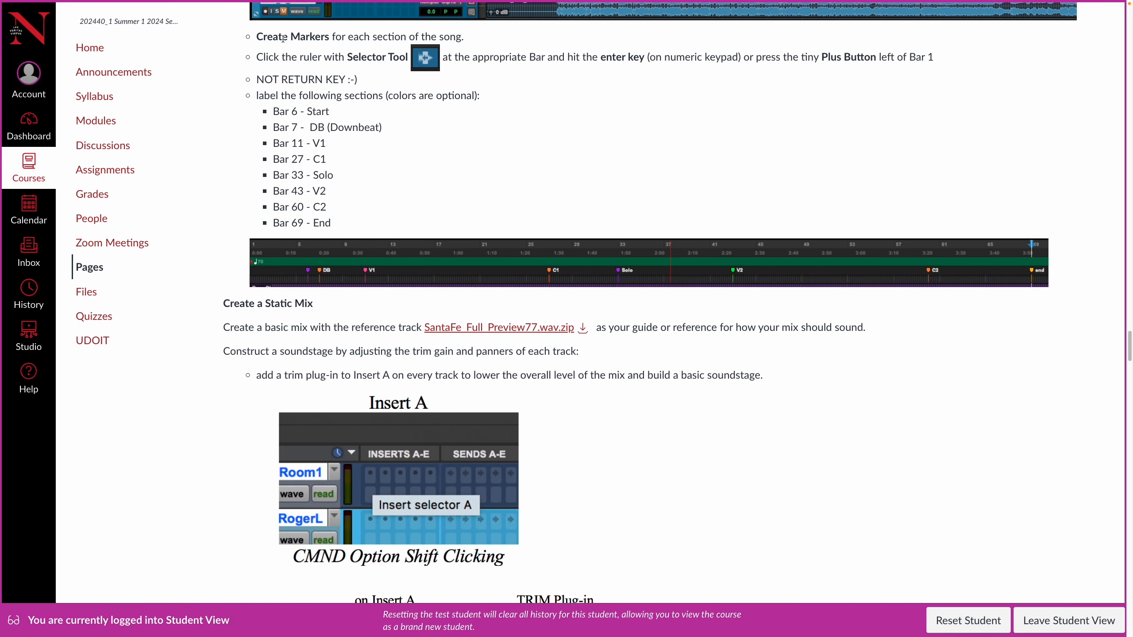
key(super+Tab)
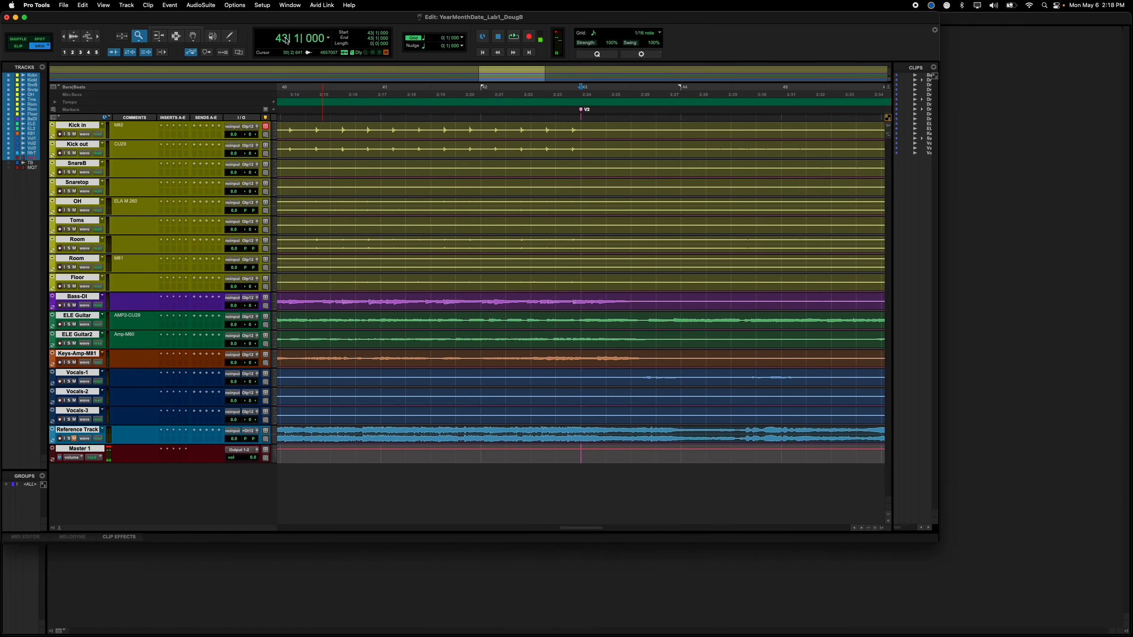
click(286, 41)
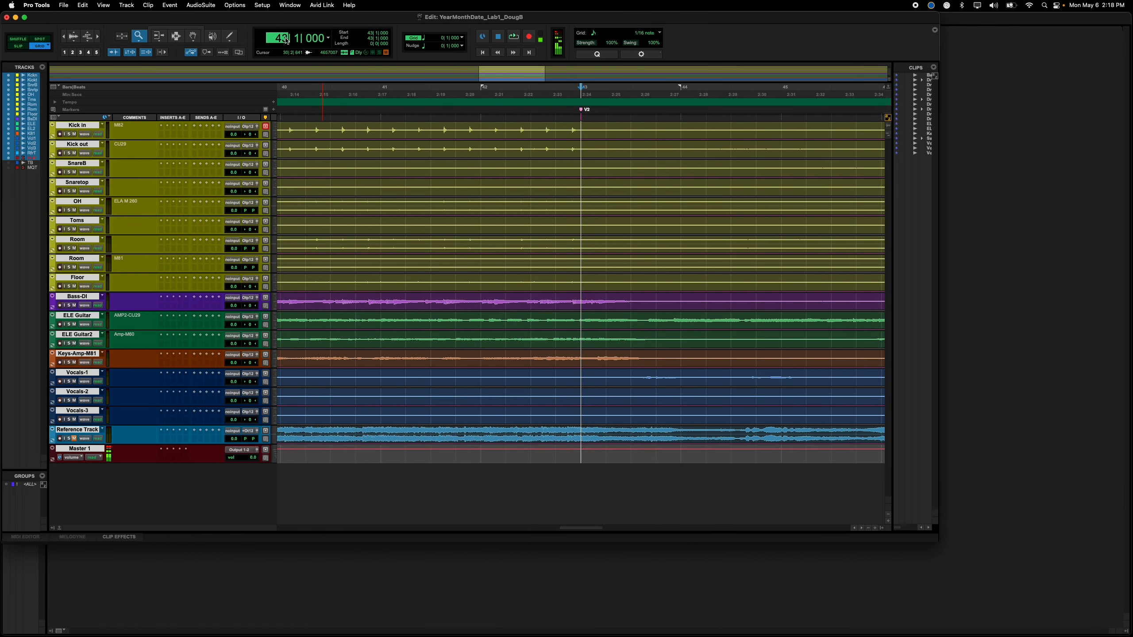
text(60)
key(Return)
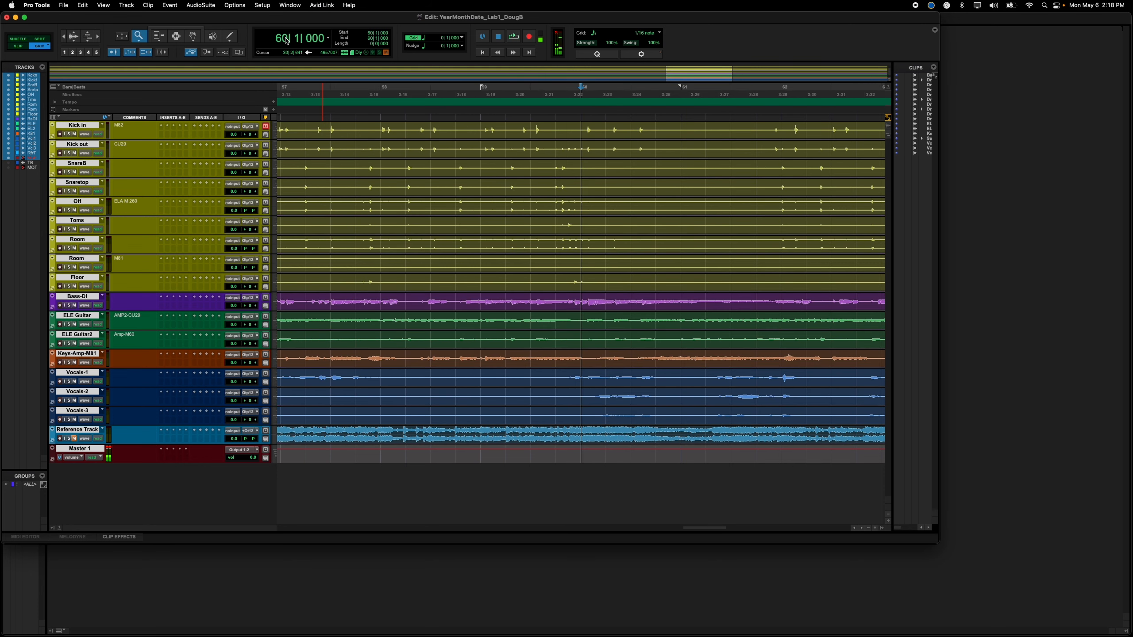
key(KP_Enter)
text(C2)
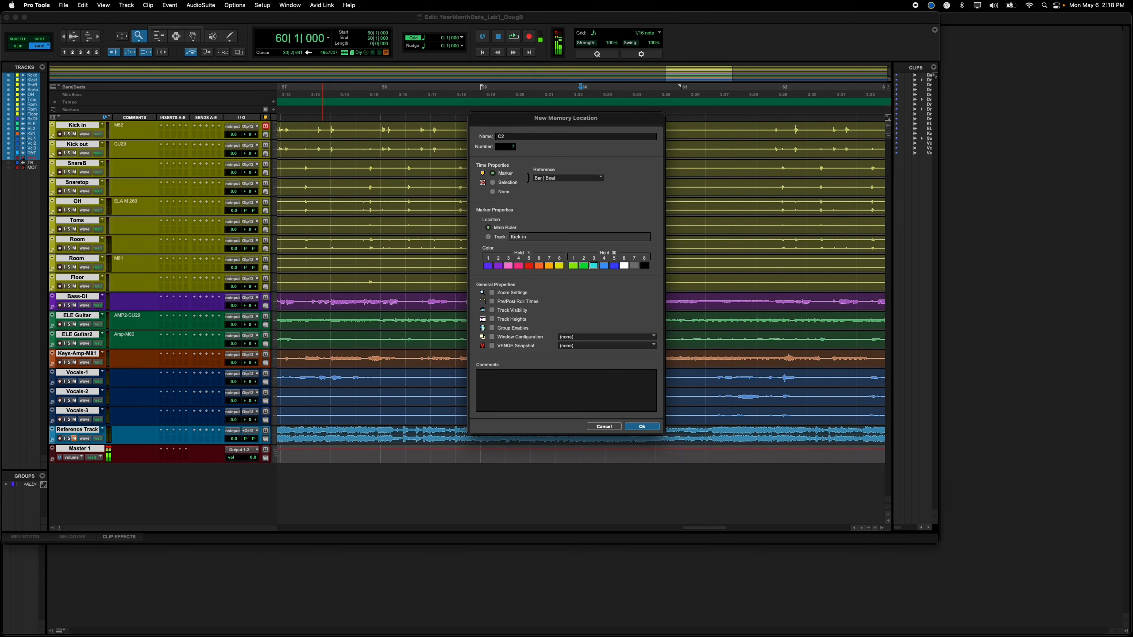
key(Return)
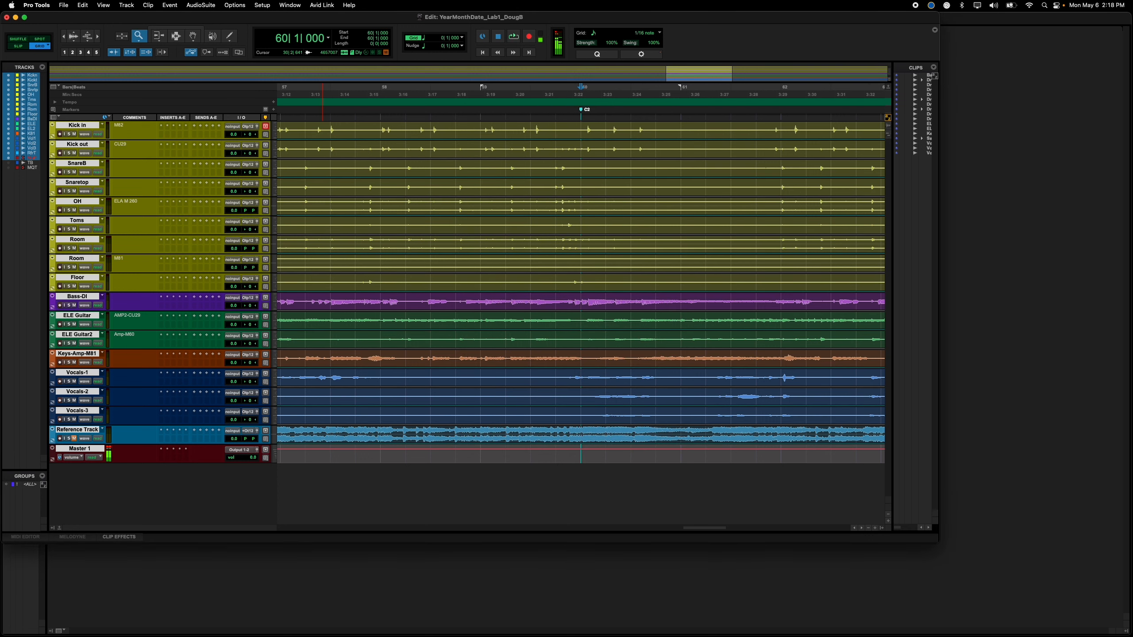
Step: Check the last section on the course page in Chrome, return to Pro Tools and create a marker named End at bar 69
key(super+Tab)
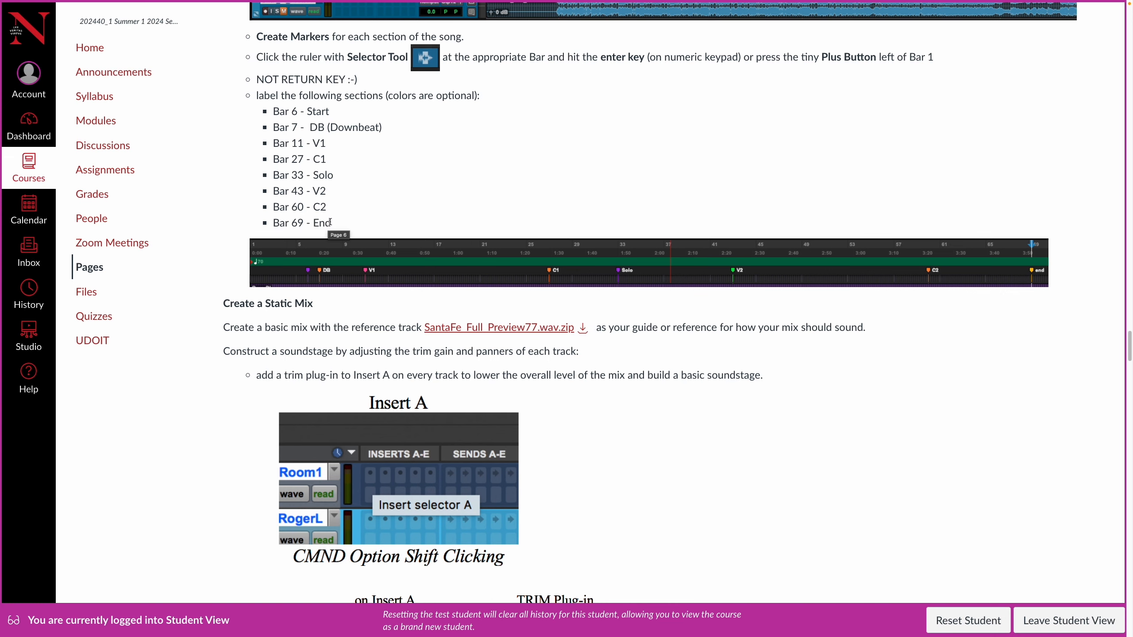
key(super+Tab)
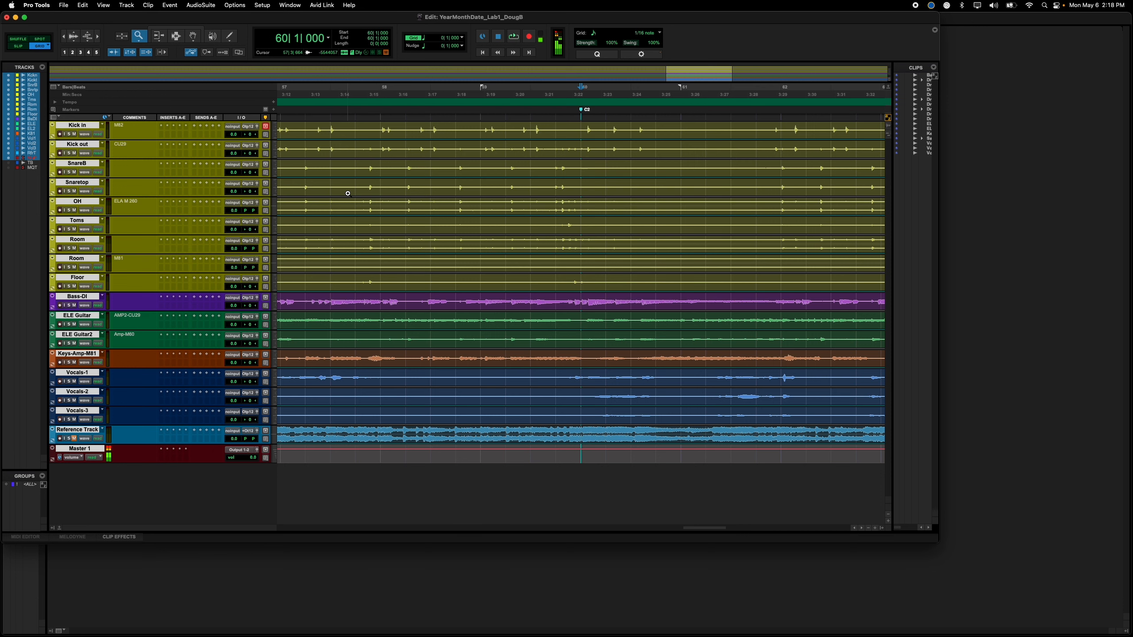
click(282, 39)
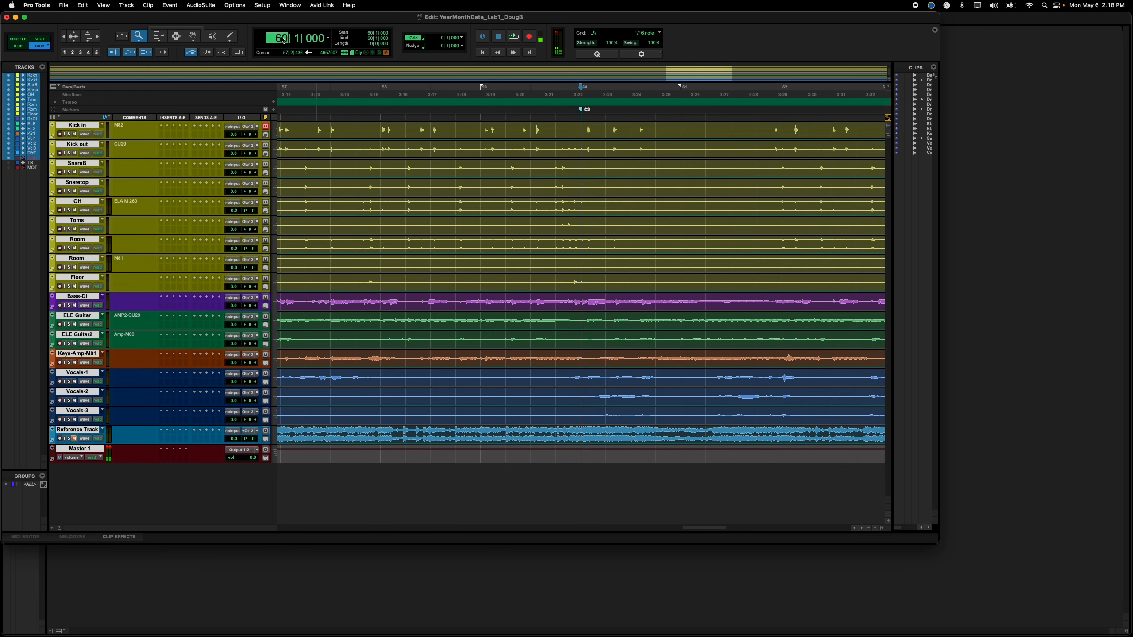
text(69)
key(Return)
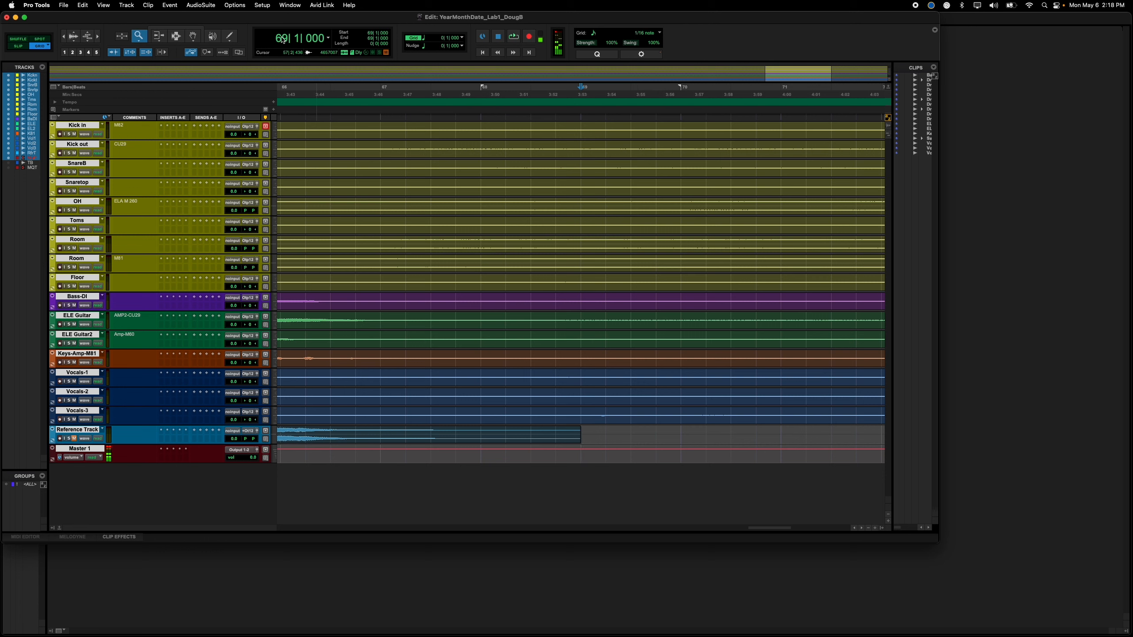
key(KP_Enter)
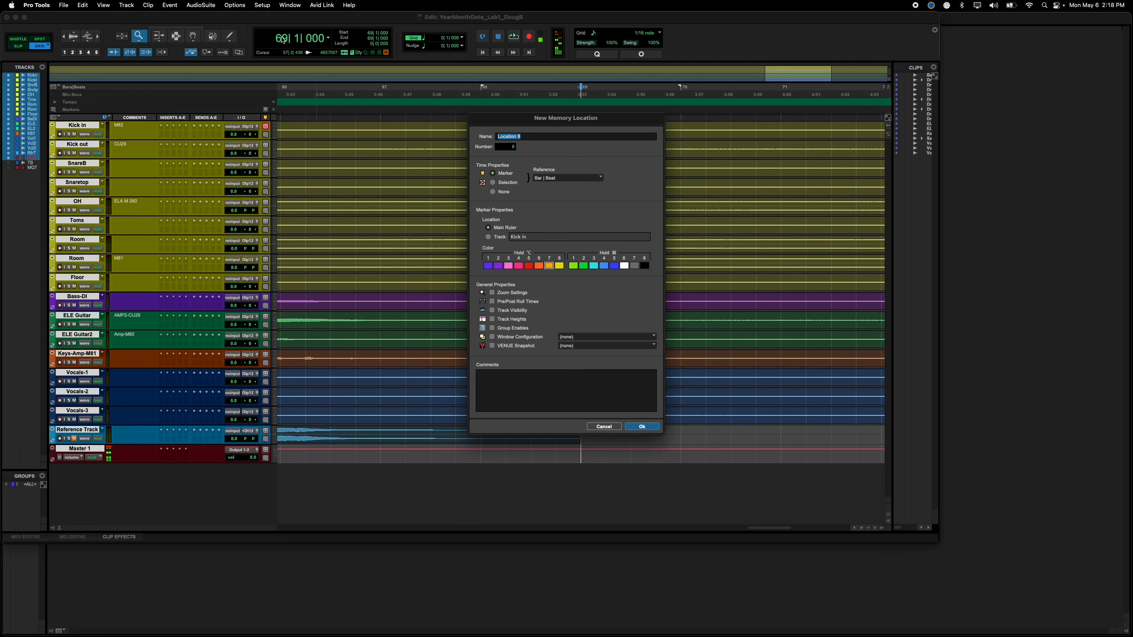
text(End)
key(Return)
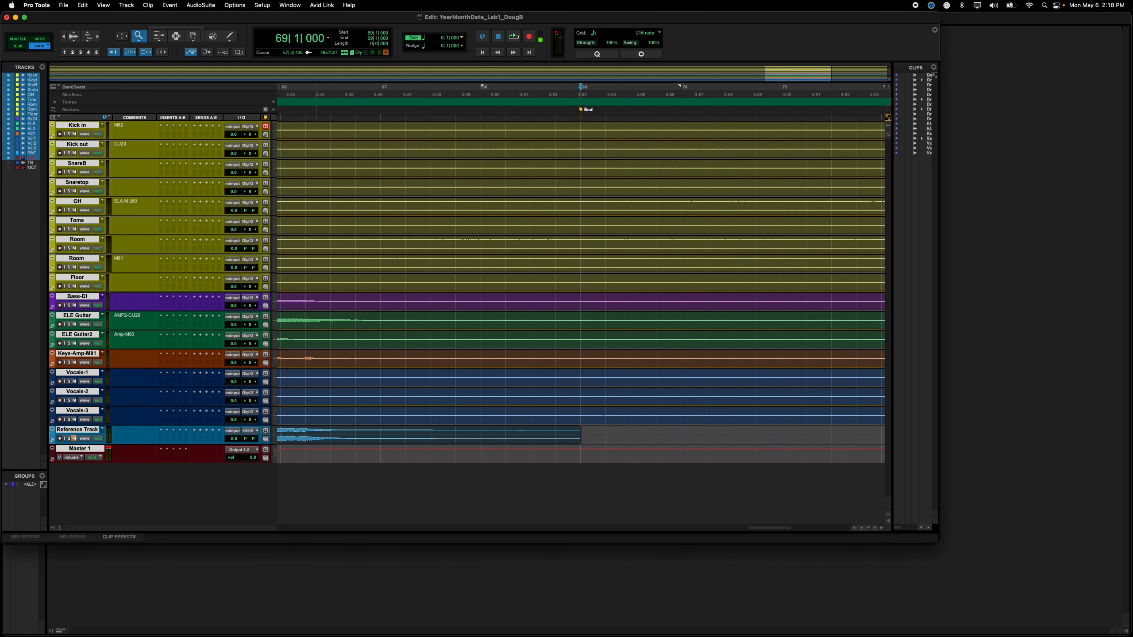
Step: Fit the entire session horizontally in the timeline and enlarge the Edit window
double_click(137, 38)
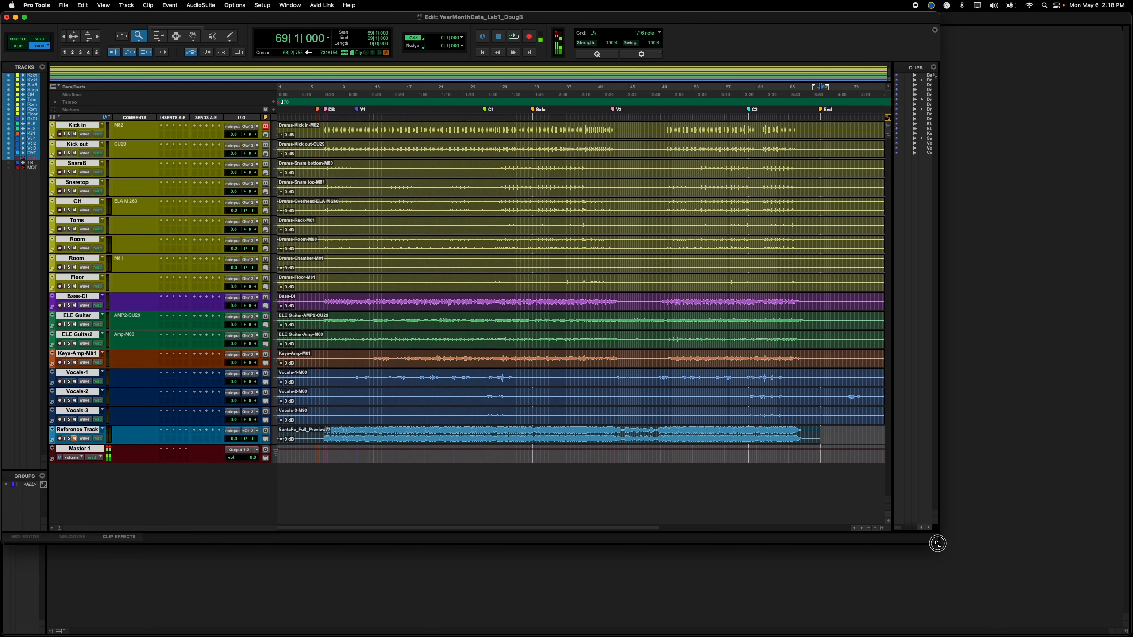
drag(938, 542, 1093, 607)
Step: Read the Create a Static Mix instructions on the course page in Chrome, return to Pro Tools and show the Mix window
key(super+Tab)
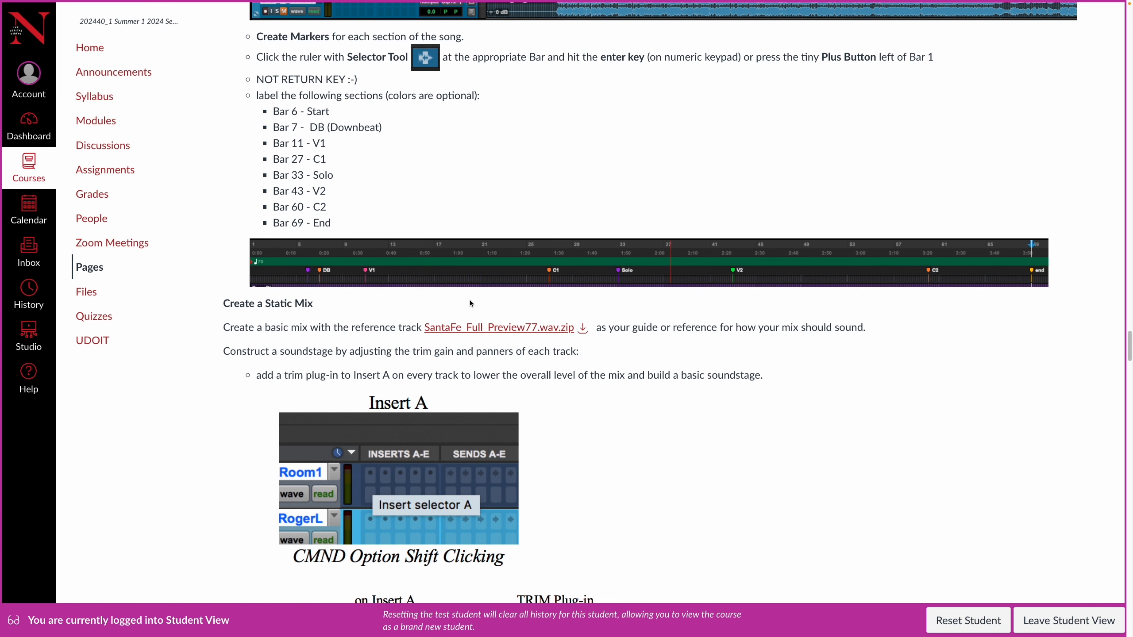
scroll(469, 303, down, 5)
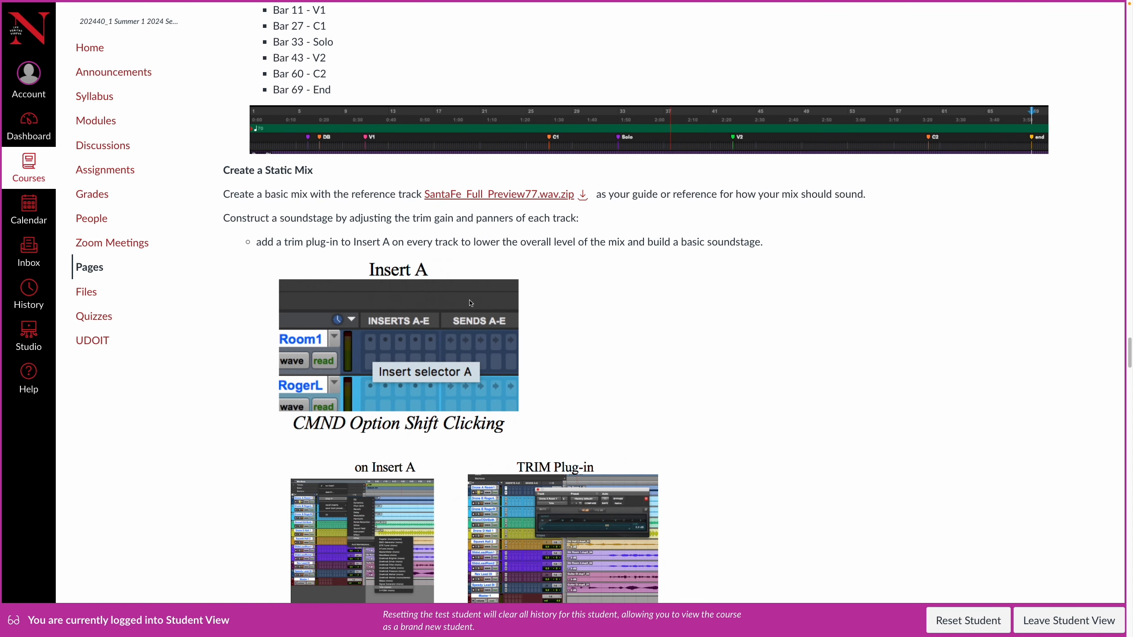
scroll(469, 303, down, 1)
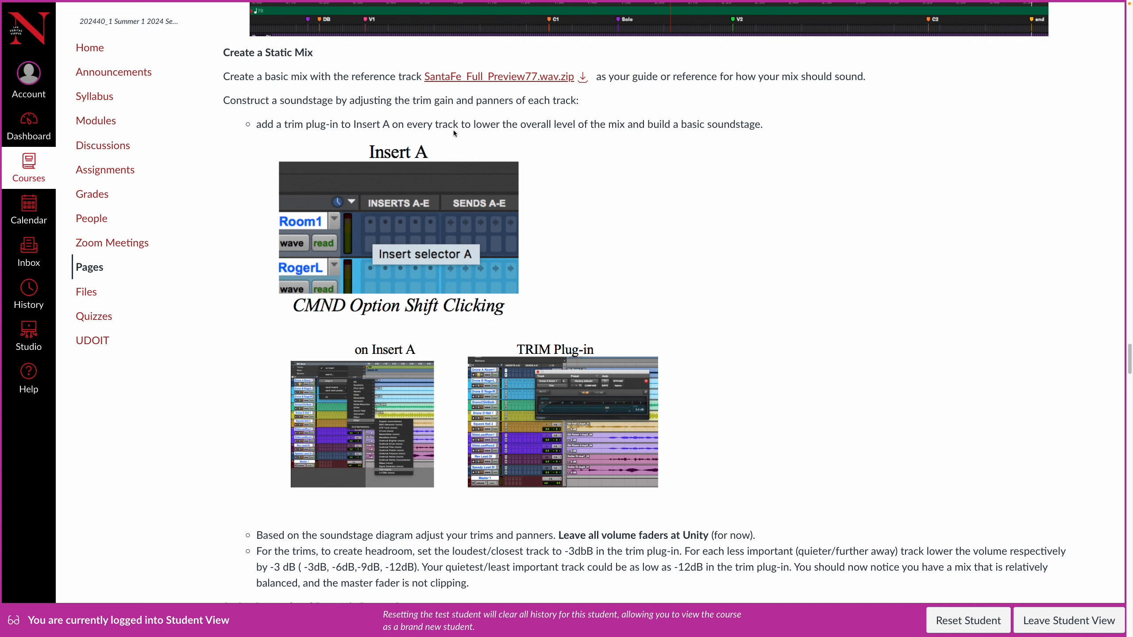
key(super+Tab)
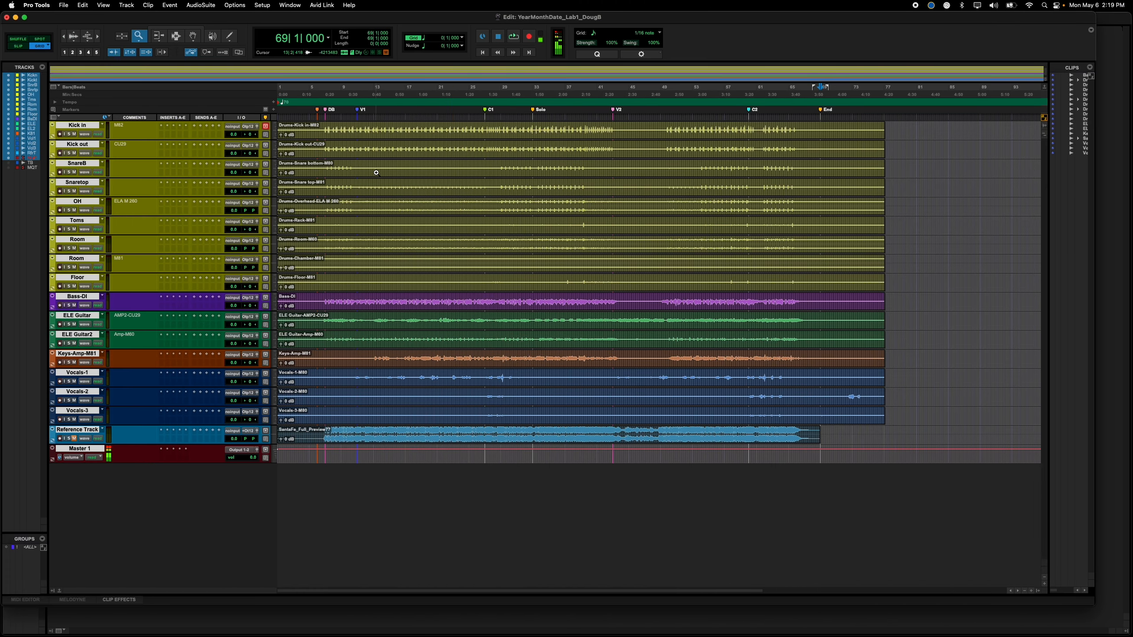
key(super+equal)
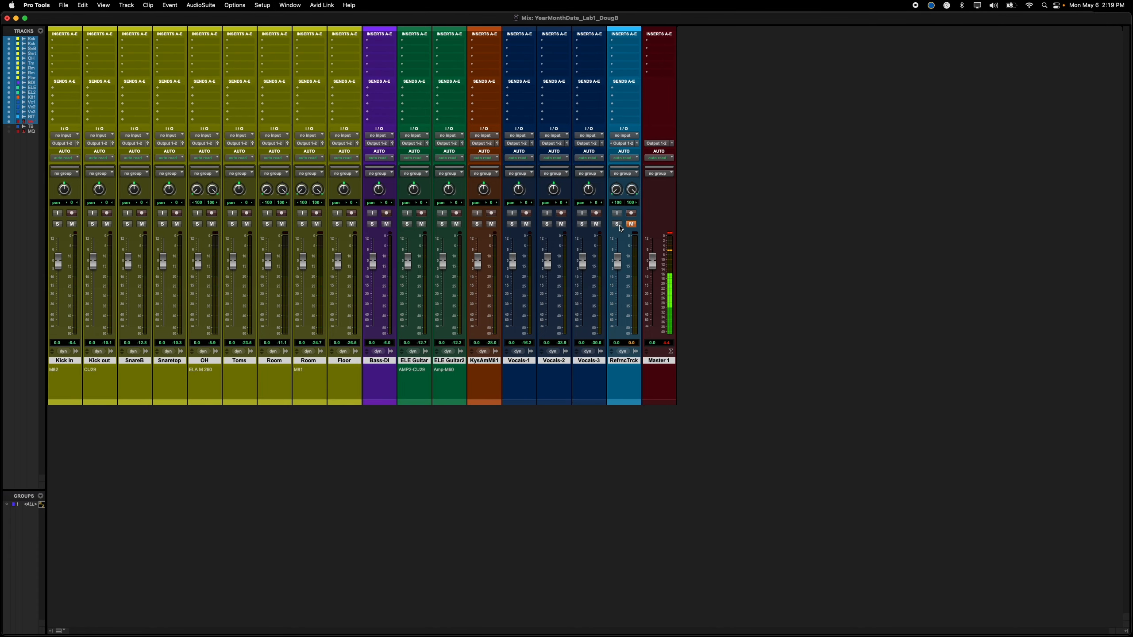
click(619, 225)
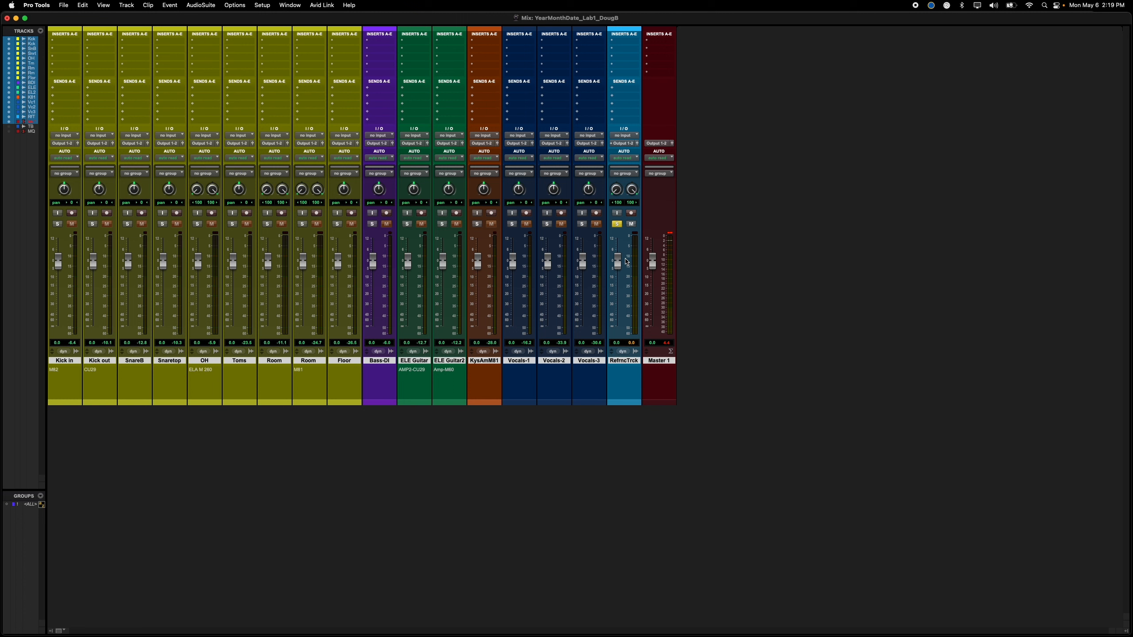
click(631, 225)
click(618, 225)
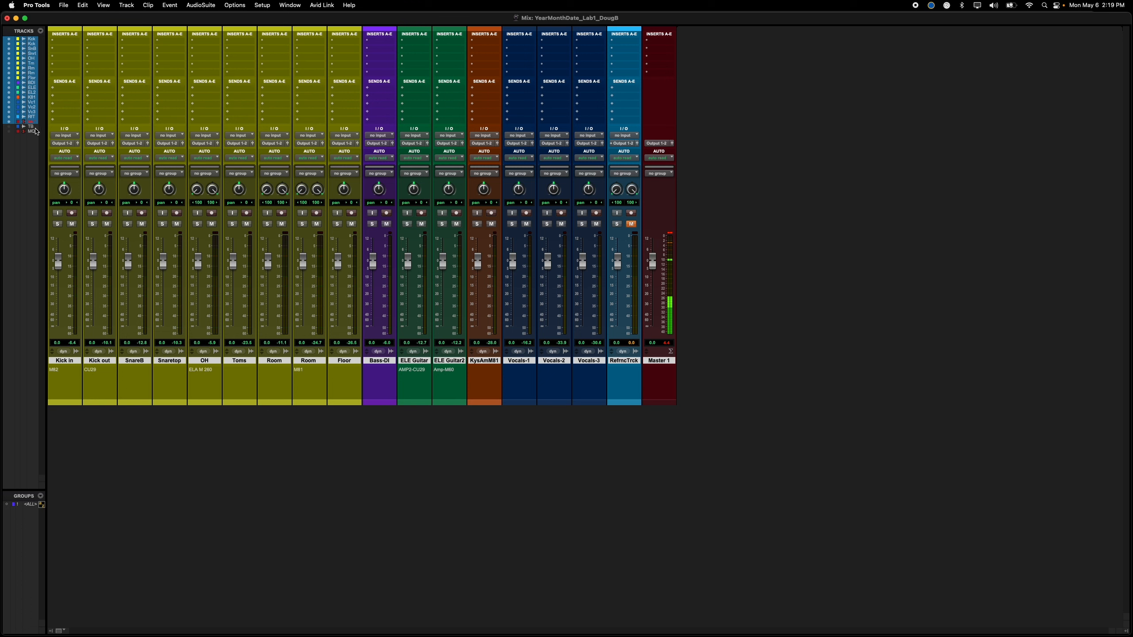
Step: Show the hidden TB track in the Mix window
click(32, 127)
right_click(32, 127)
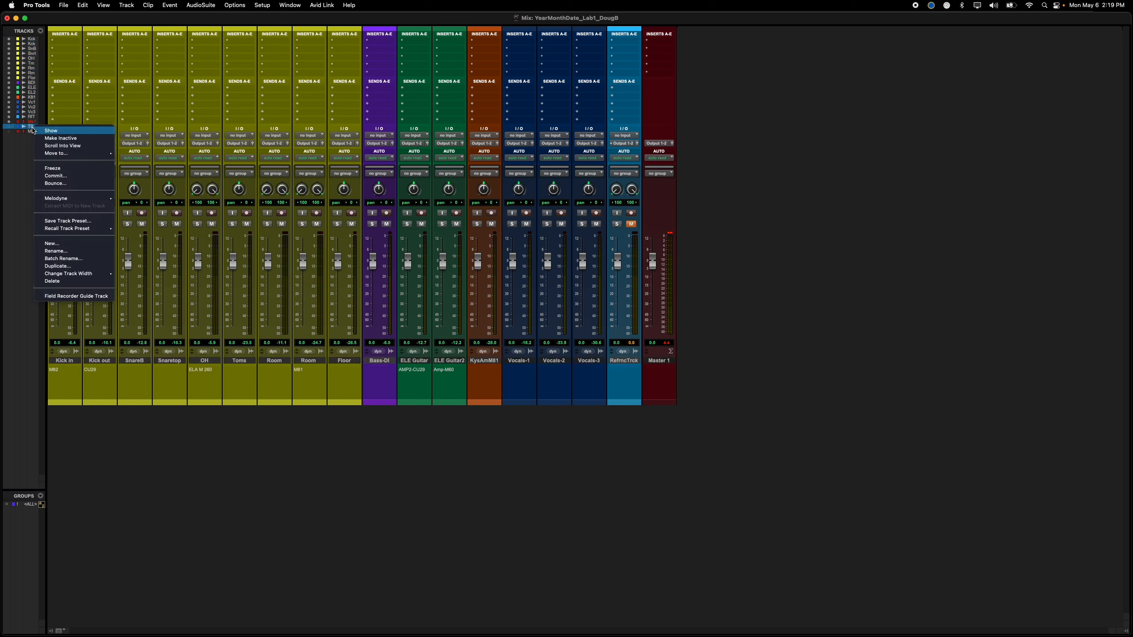
click(63, 132)
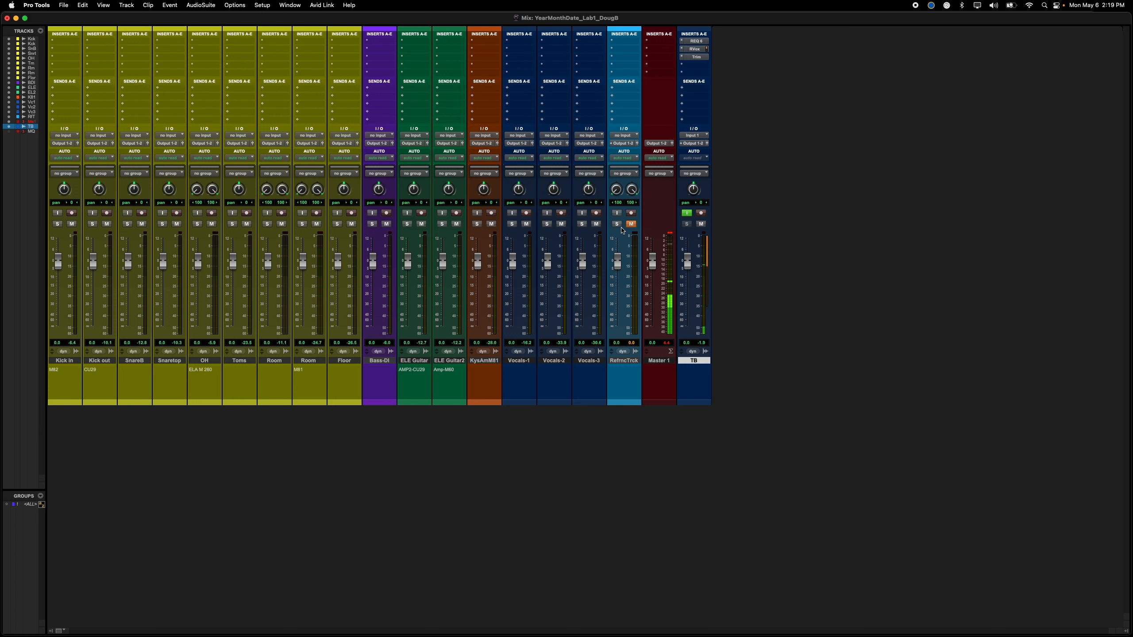
Step: Solo and unmute the reference track, and hide the TB track from the Mix window
click(617, 225)
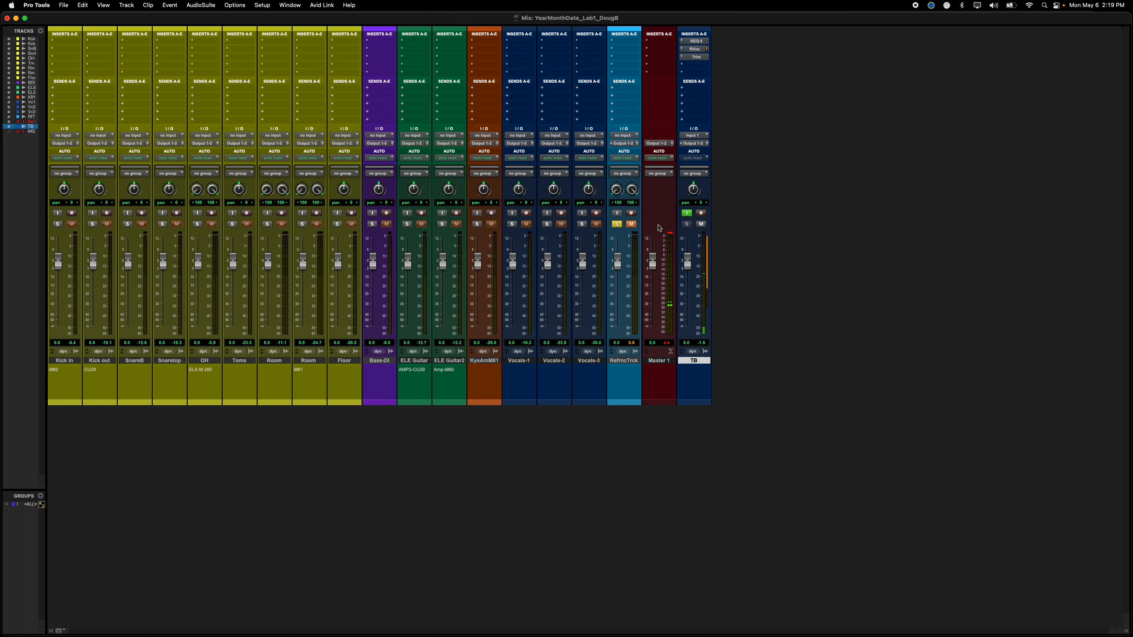
right_click(696, 363)
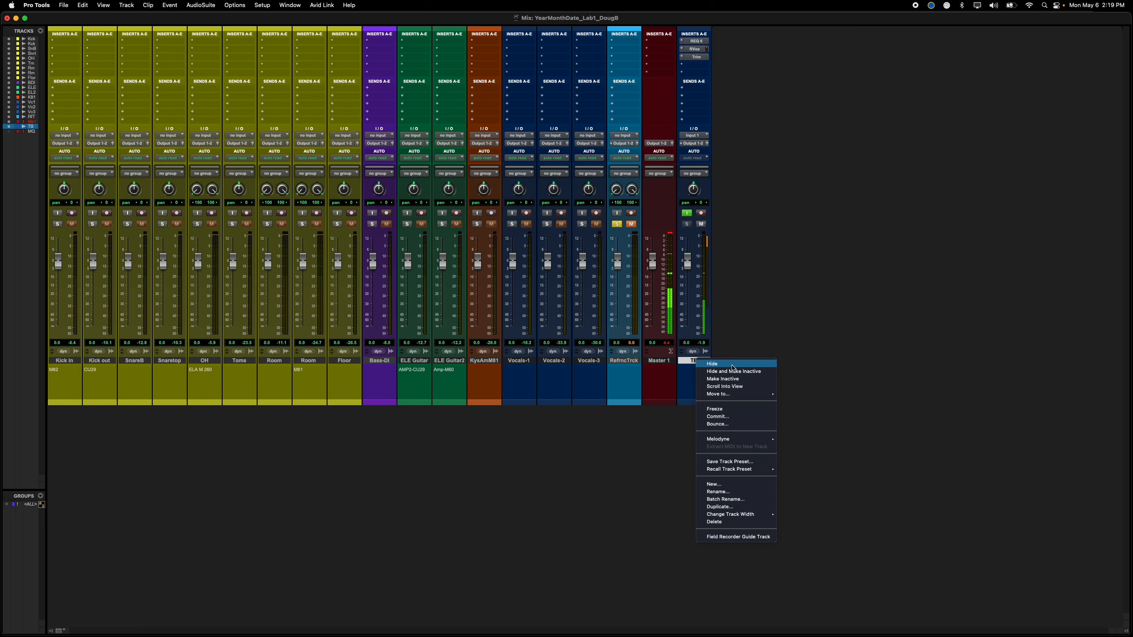
click(733, 365)
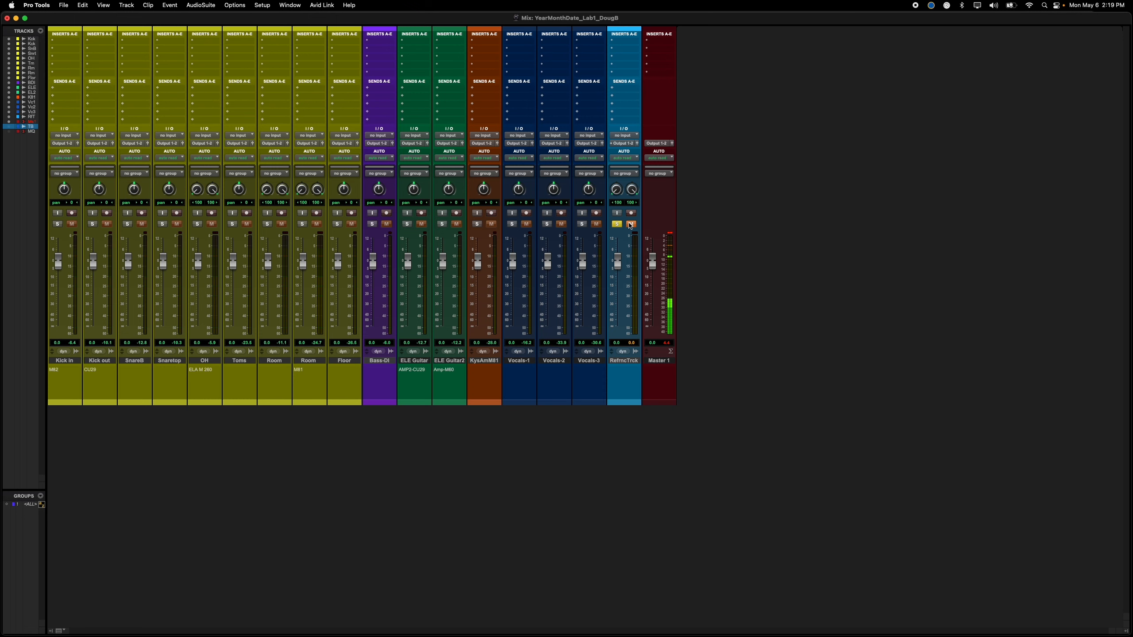
click(631, 224)
Step: Play the soloed reference track from the DB marker in the Edit window and return to the Mix window during playback
key(super+equal)
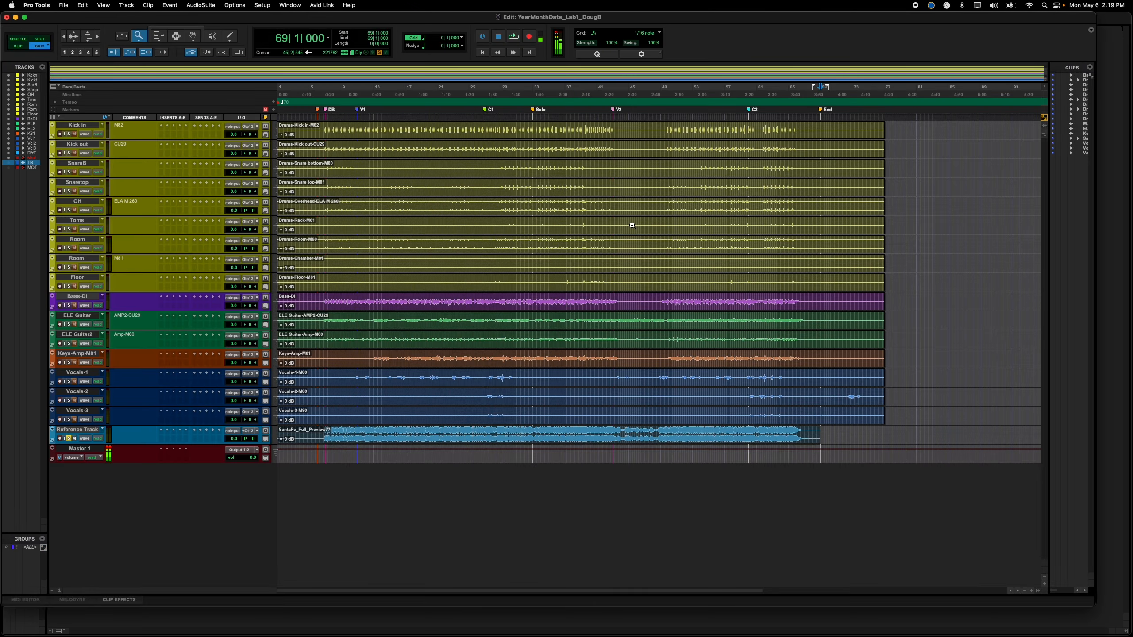
click(326, 111)
key(space)
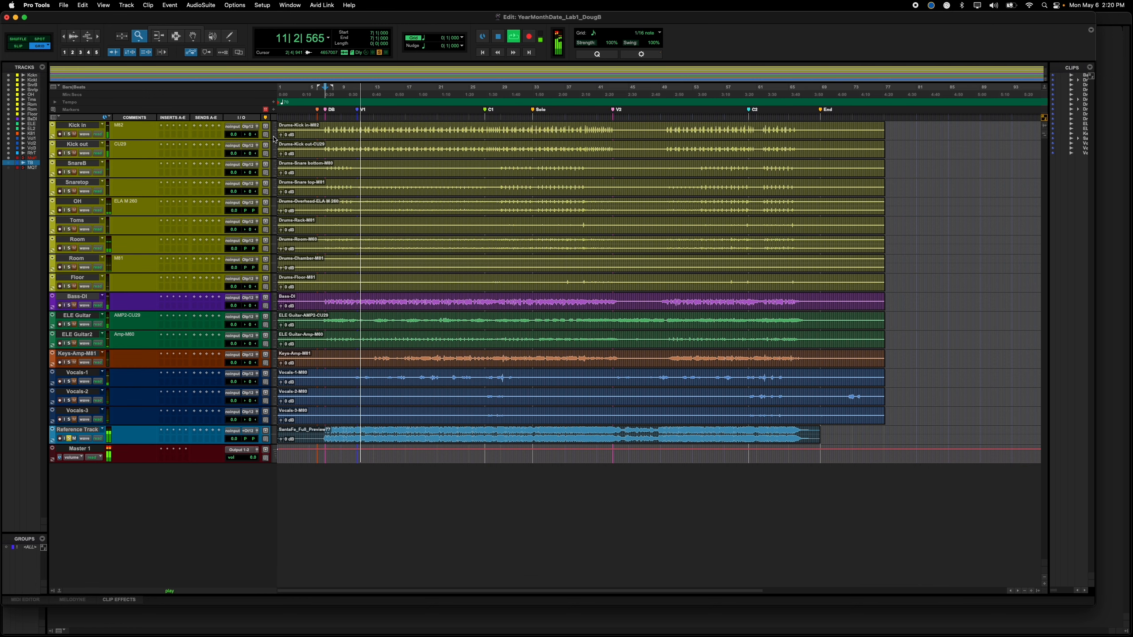
key(super+equal)
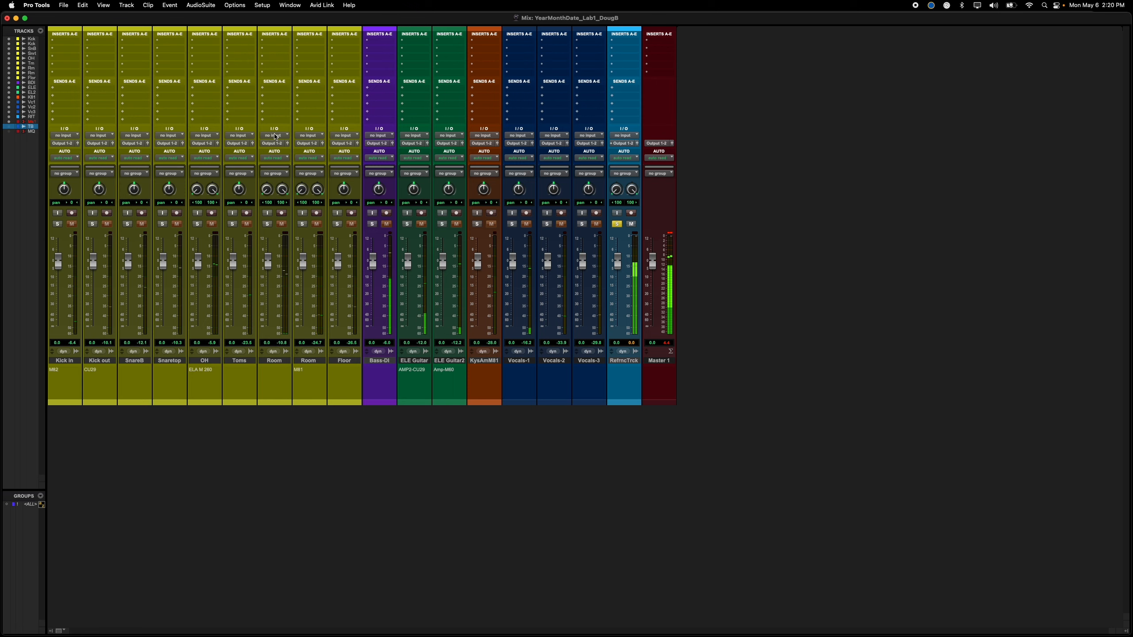
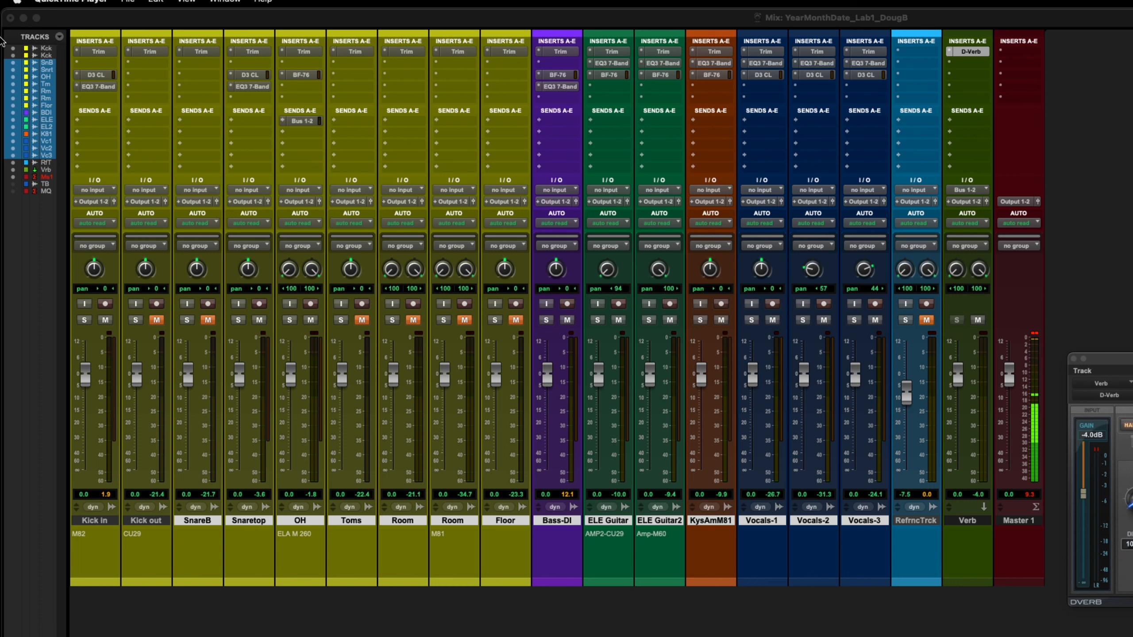
Step: Switch from QuickTime Player to Pro Tools
key(super+Tab)
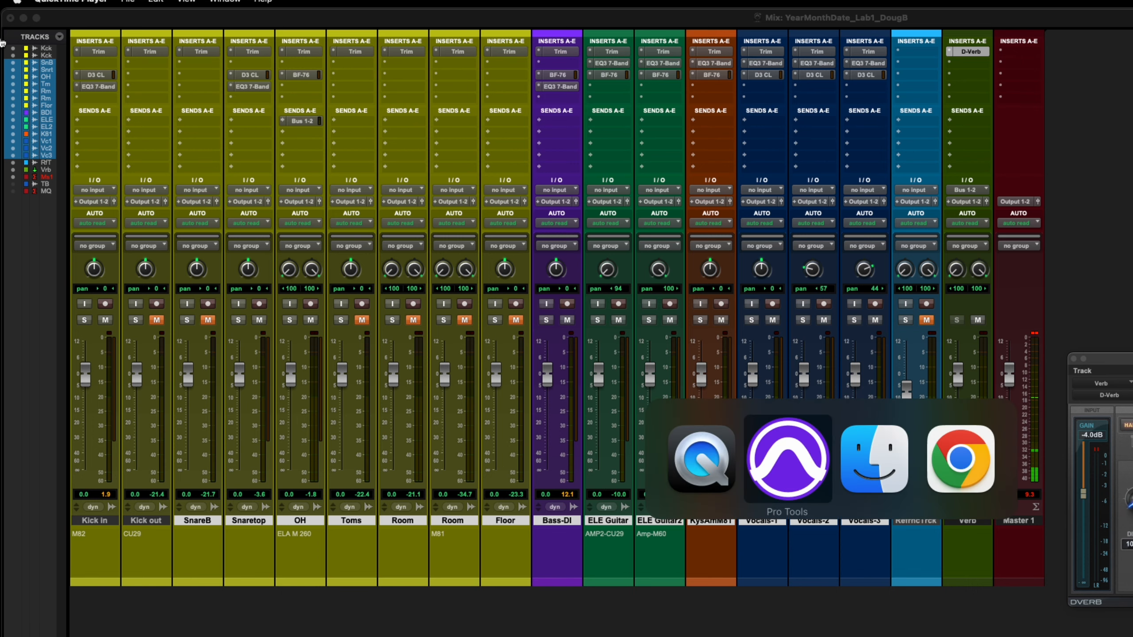
Step: Switch to Chrome and review the course page's sections on the static mix, trim levels, EQ for clarity and compression
key(super+Tab)
key(super+Tab)
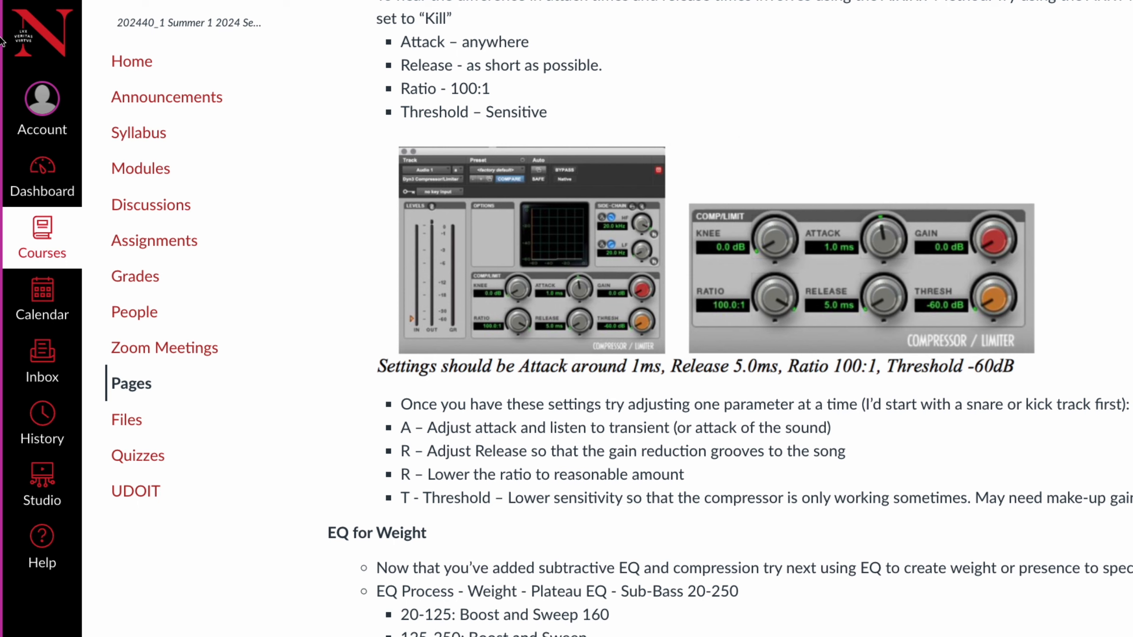
scroll(1, 41, up, 20)
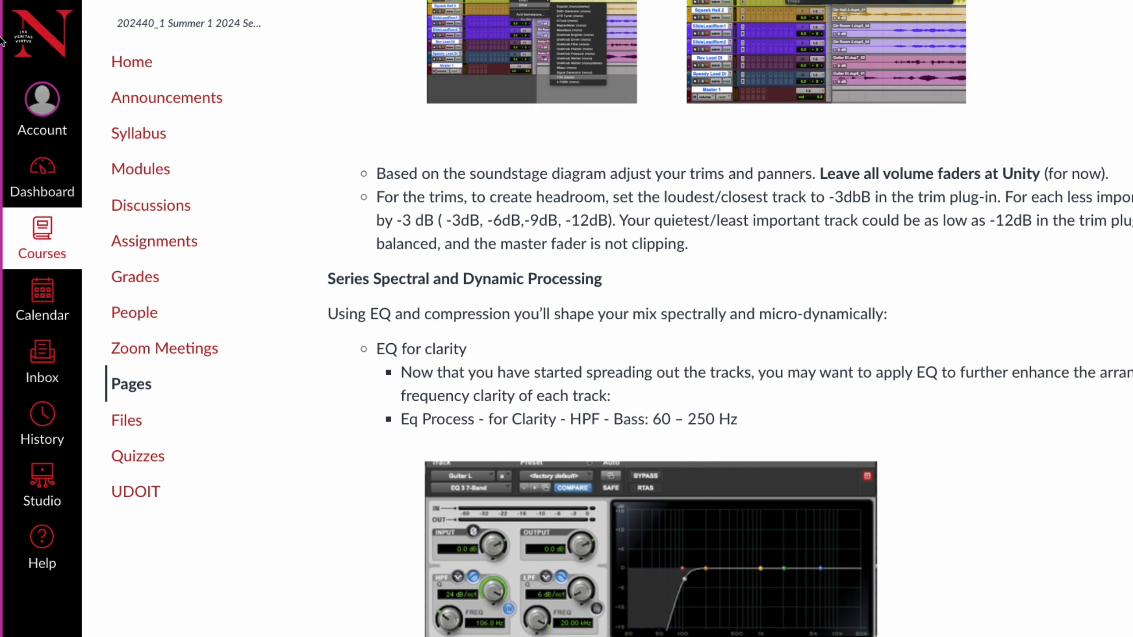
scroll(1, 42, up, 4)
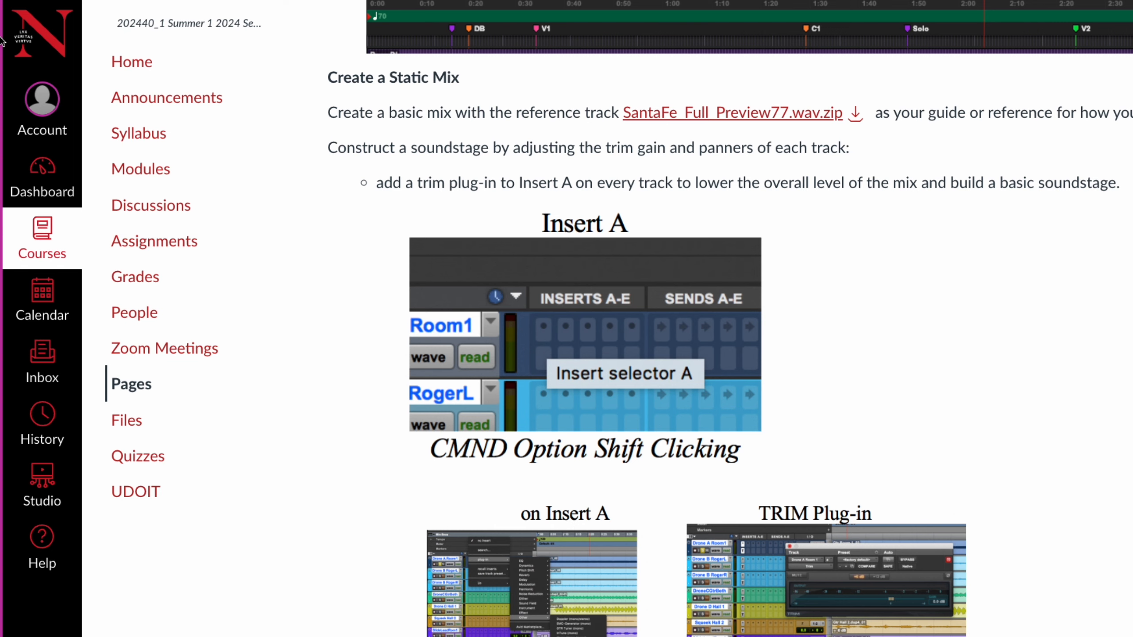
scroll(1, 41, down, 13)
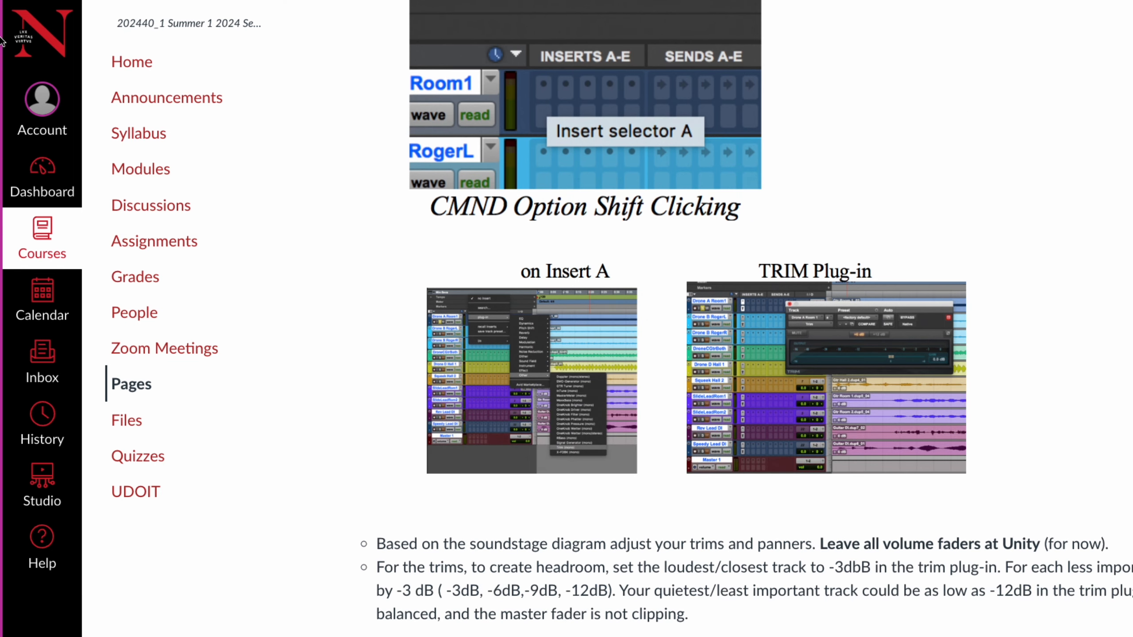
scroll(2, 41, down, 4)
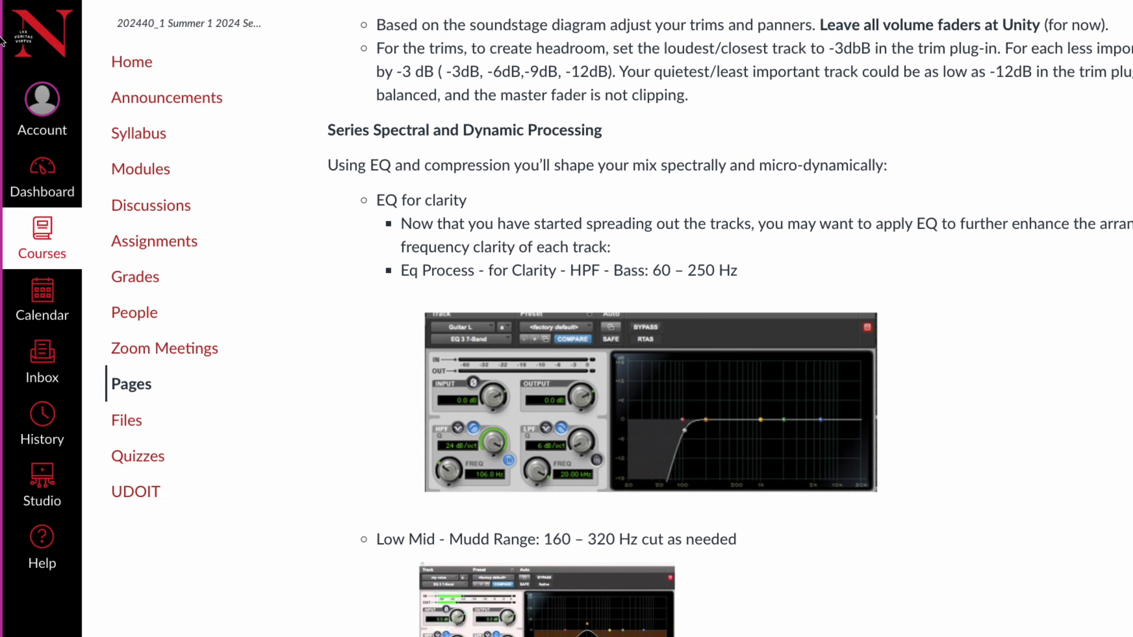
scroll(1, 41, down, 13)
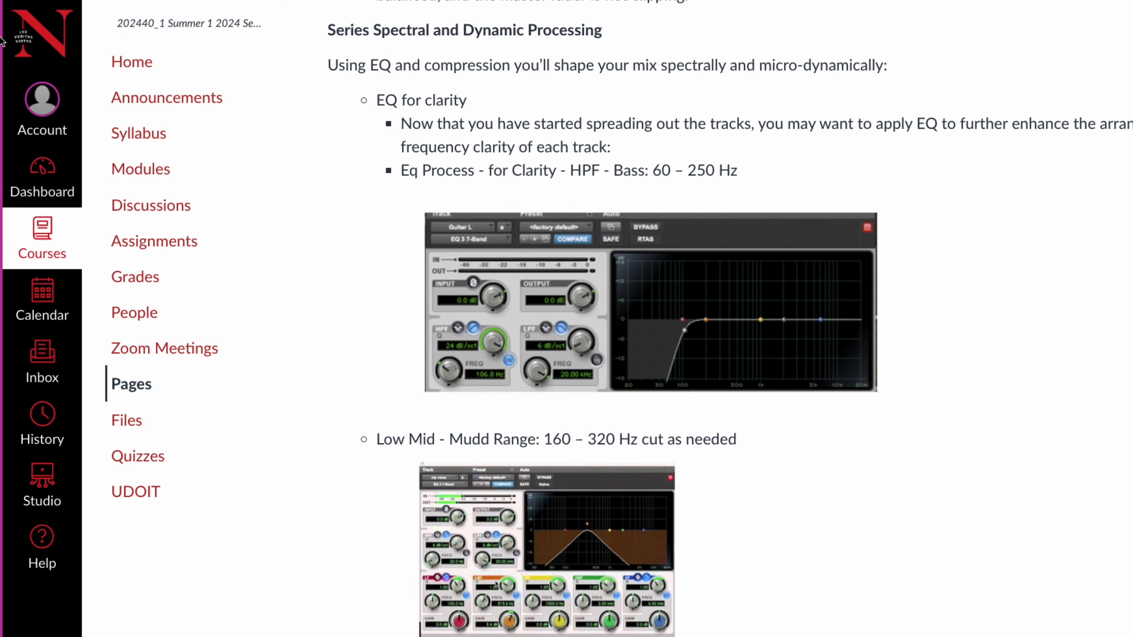
scroll(1, 41, down, 5)
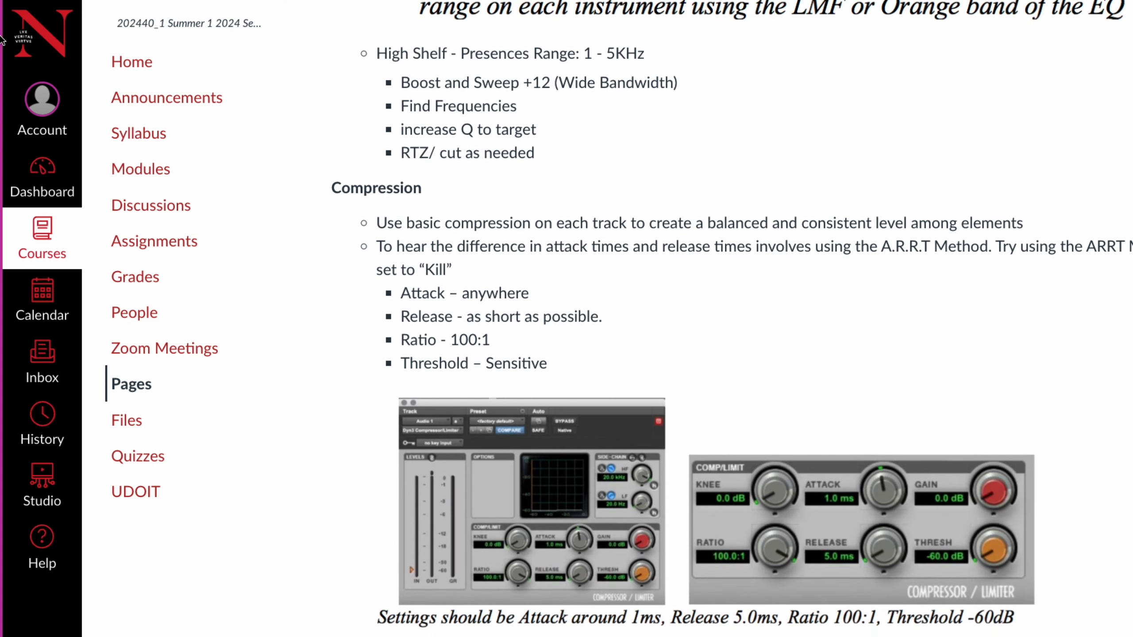
scroll(2, 41, down, 2)
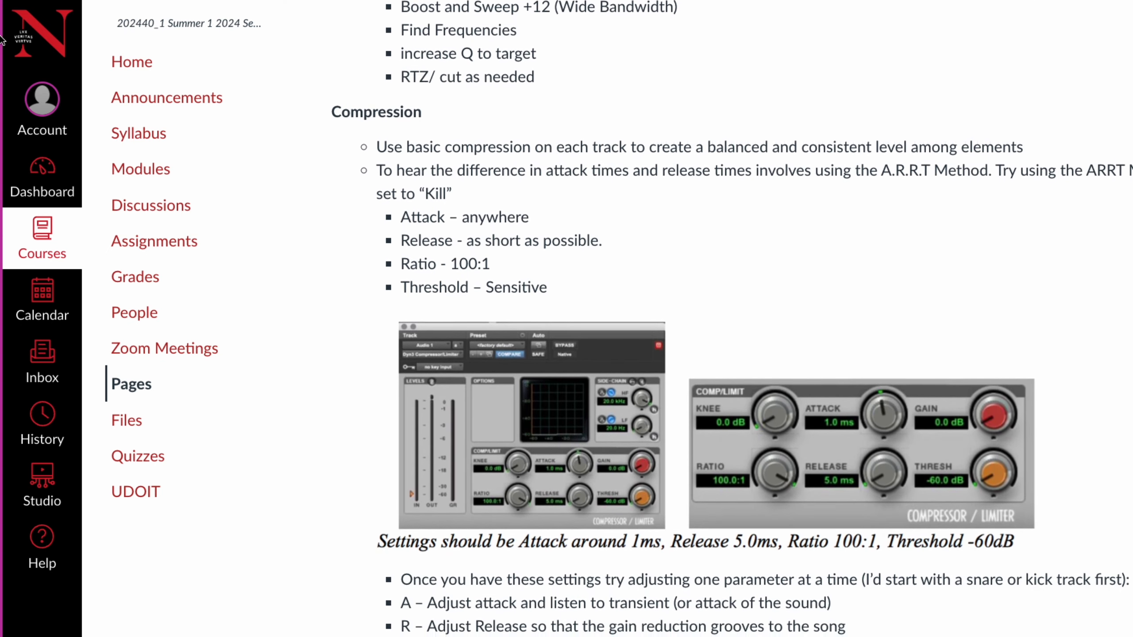
Step: Read the course page's sections on EQ for weight, send and return time-based effects, and automation
scroll(1, 40, down, 12)
scroll(2, 40, down, 2)
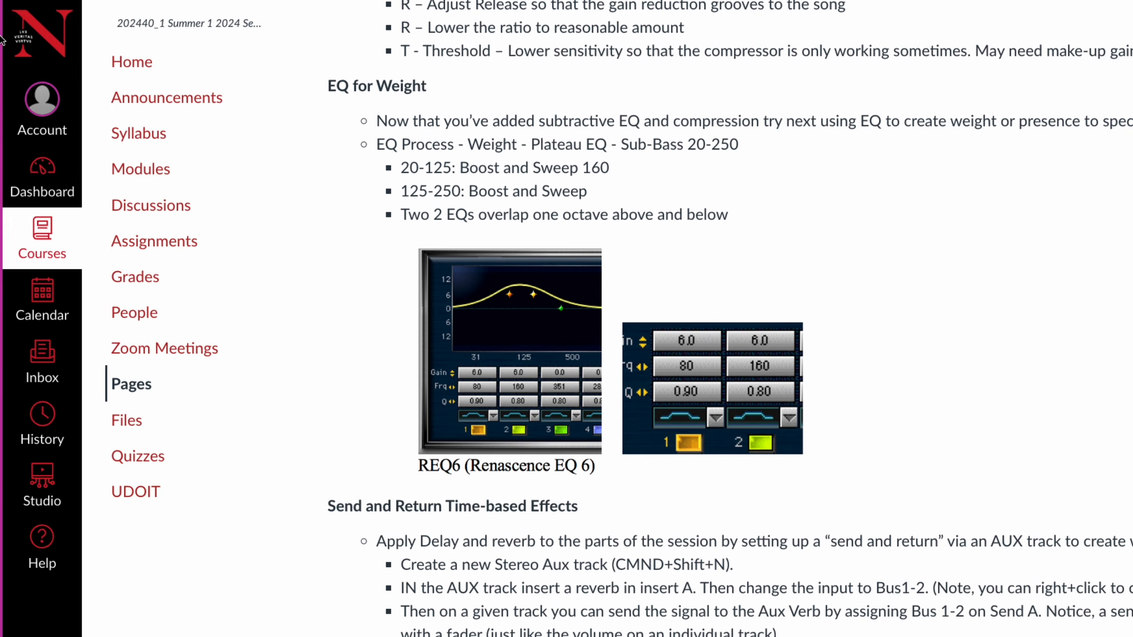
scroll(1, 40, down, 5)
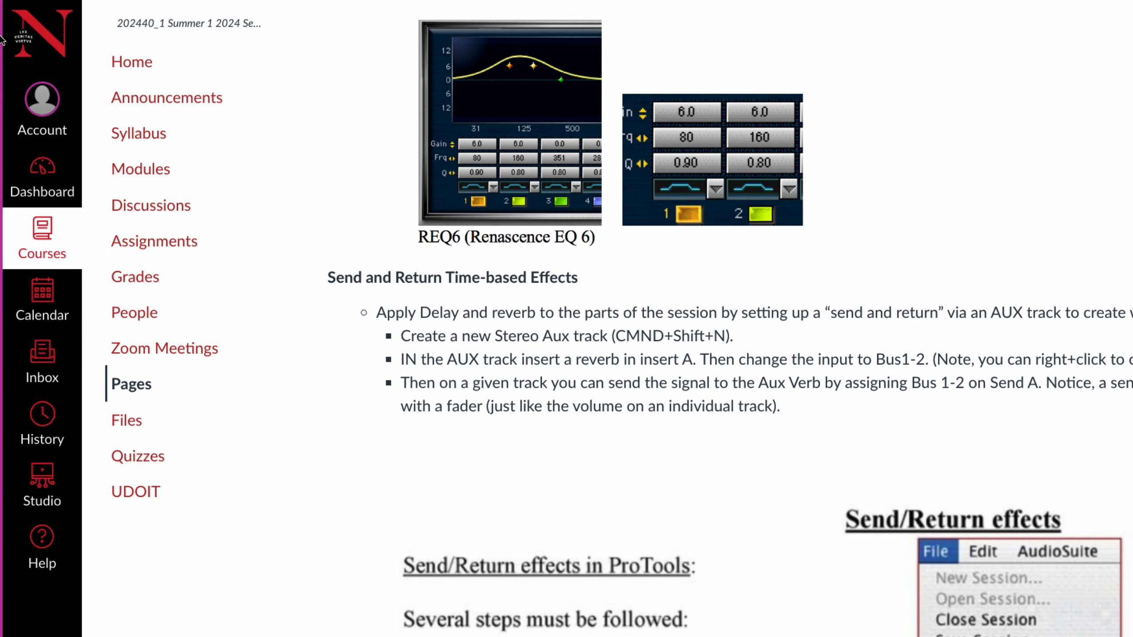
scroll(2, 40, down, 14)
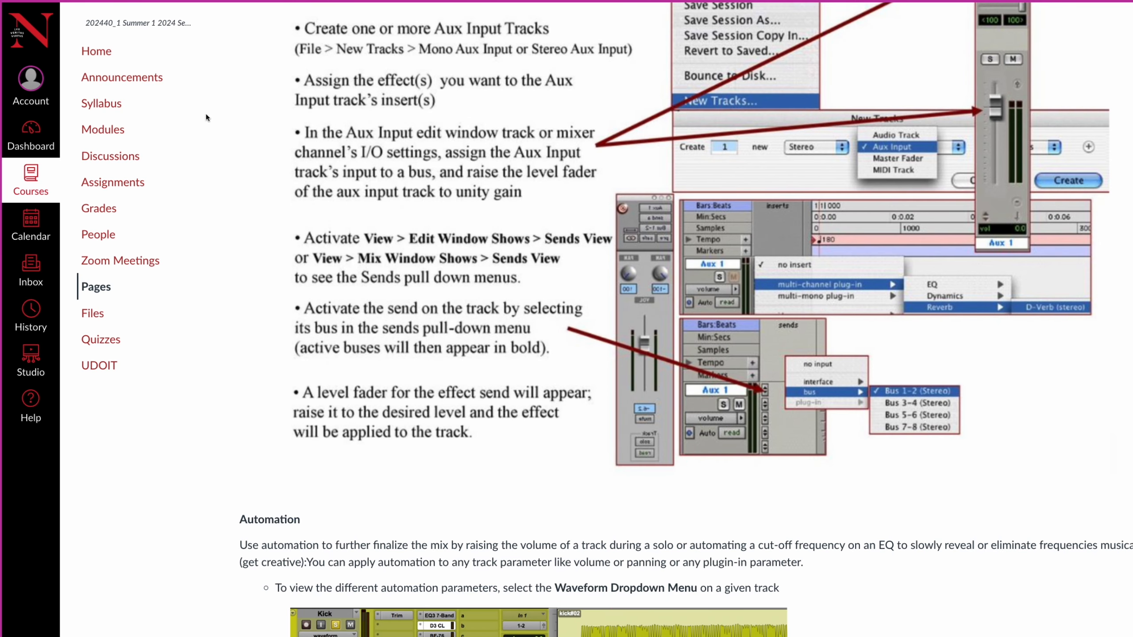
scroll(288, 216, down, 5)
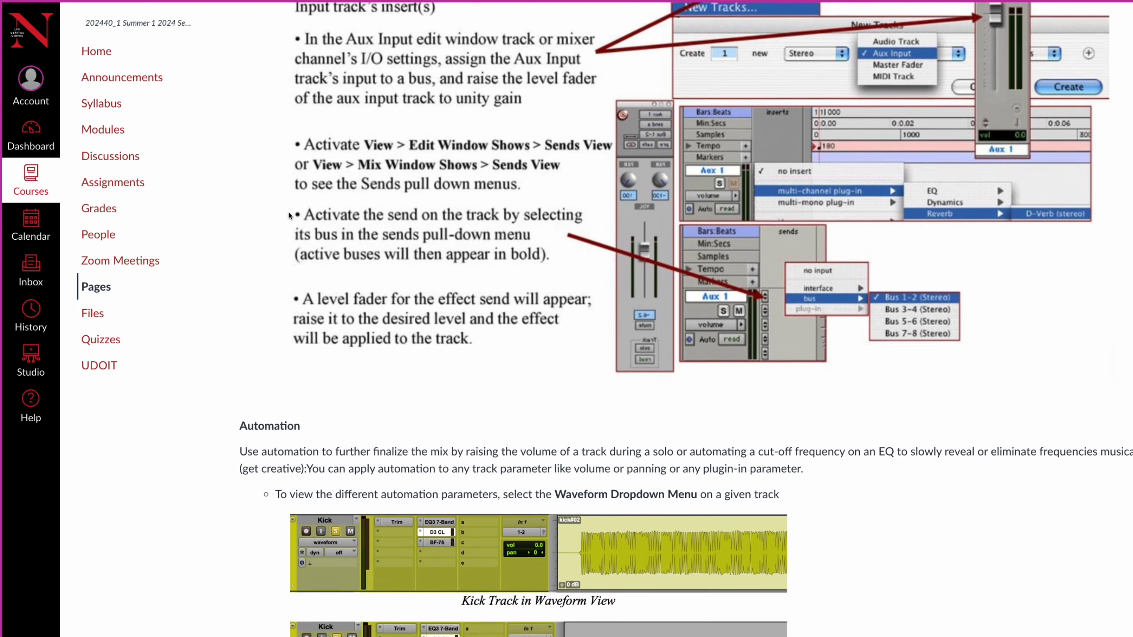
scroll(288, 216, down, 1)
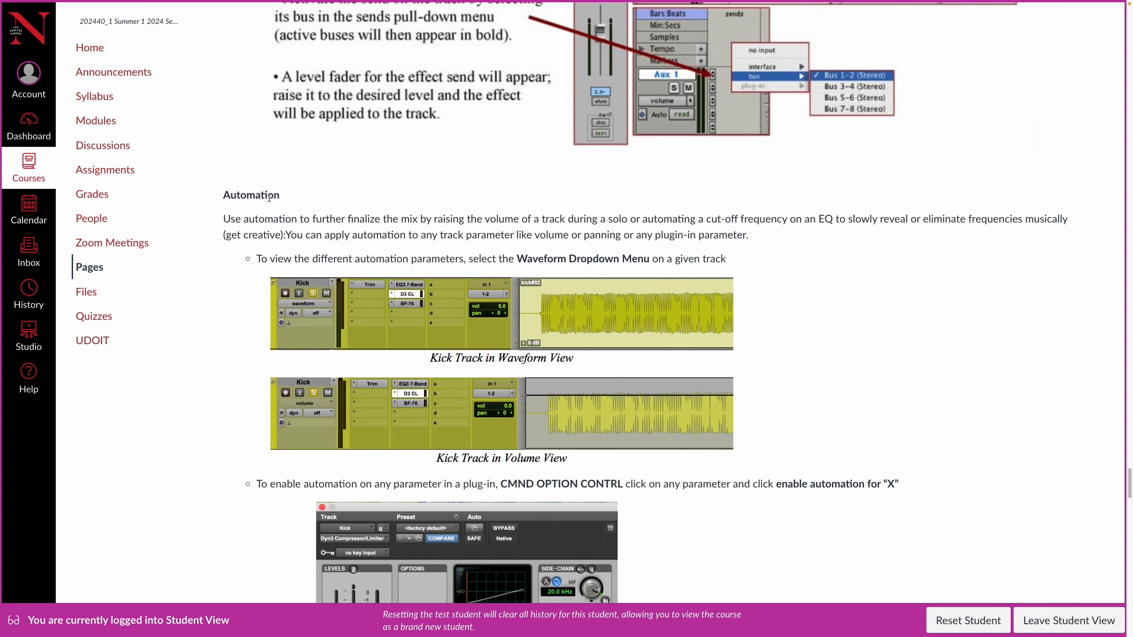
Step: Switch to Pro Tools and check the Trim plug-in gain on Vocals-1, Vocals-2, Vocals-3 and the keys track
key(super+Tab)
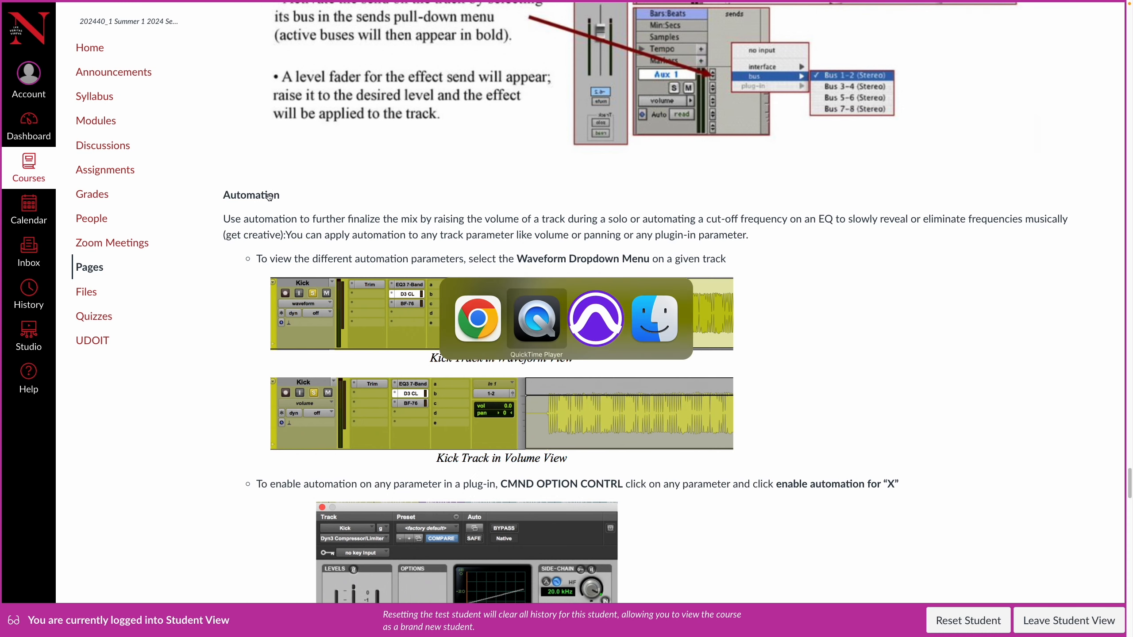
key(super+Tab)
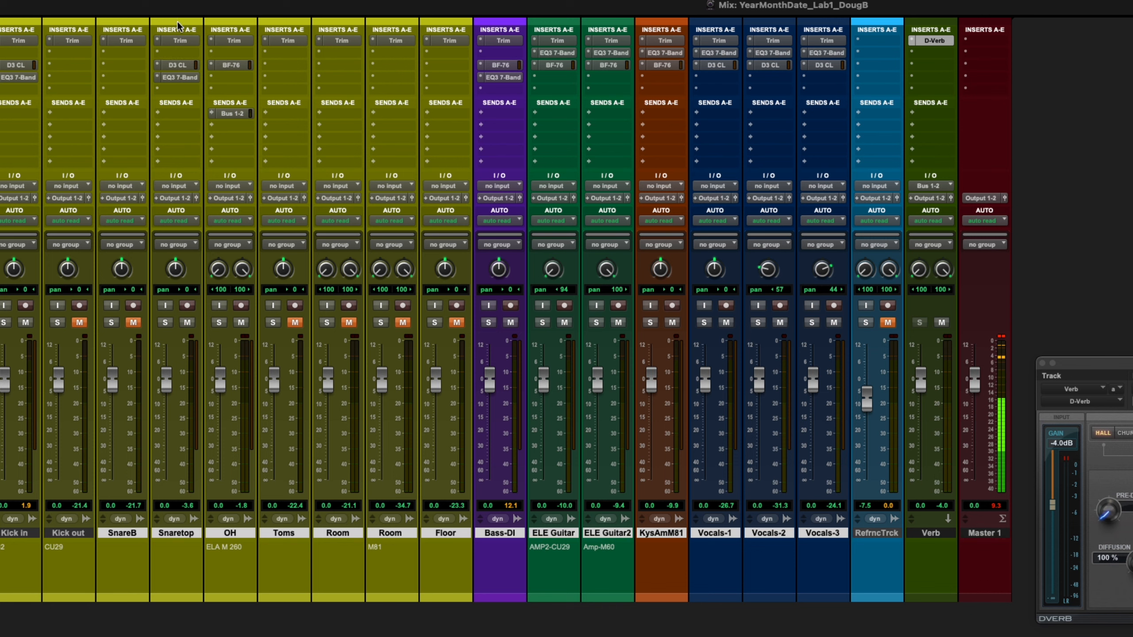
click(714, 40)
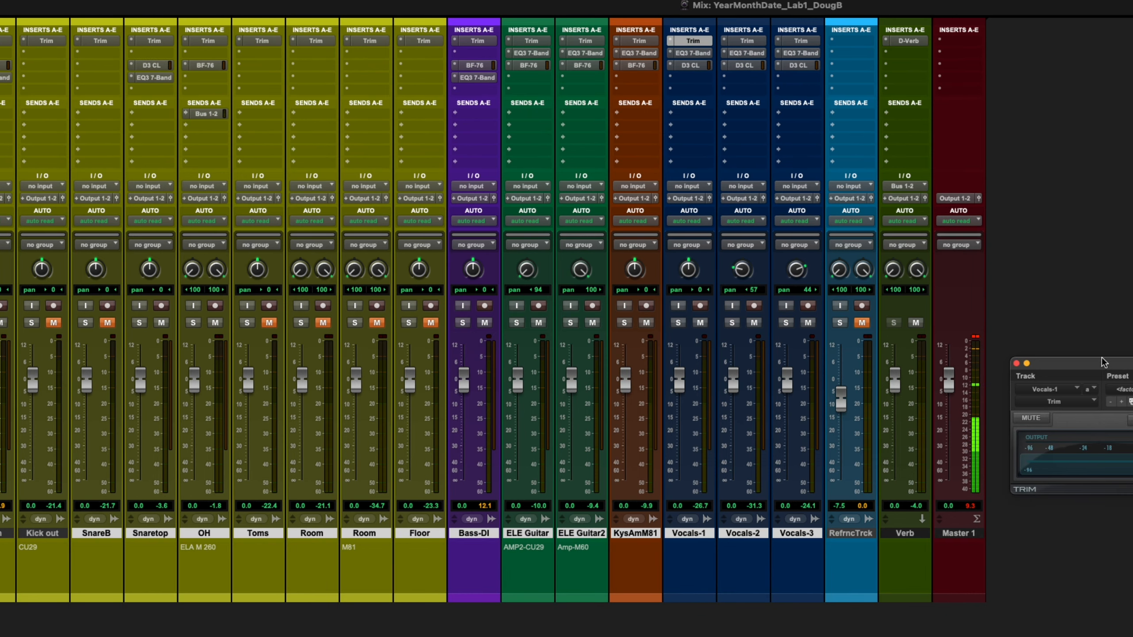
drag(1125, 362, 782, 229)
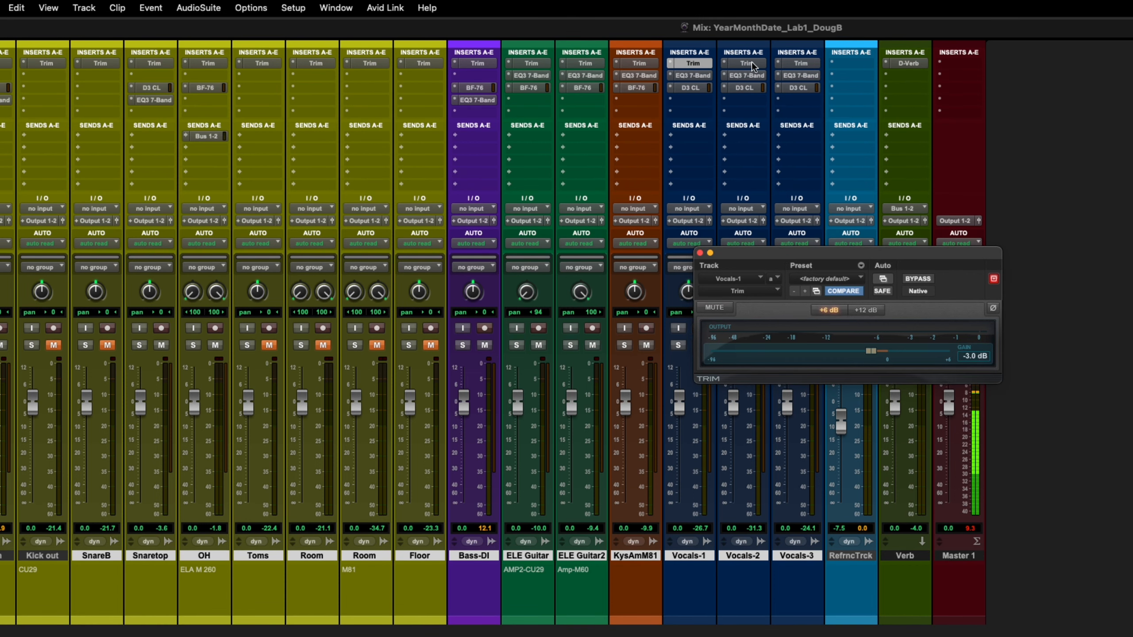
click(751, 62)
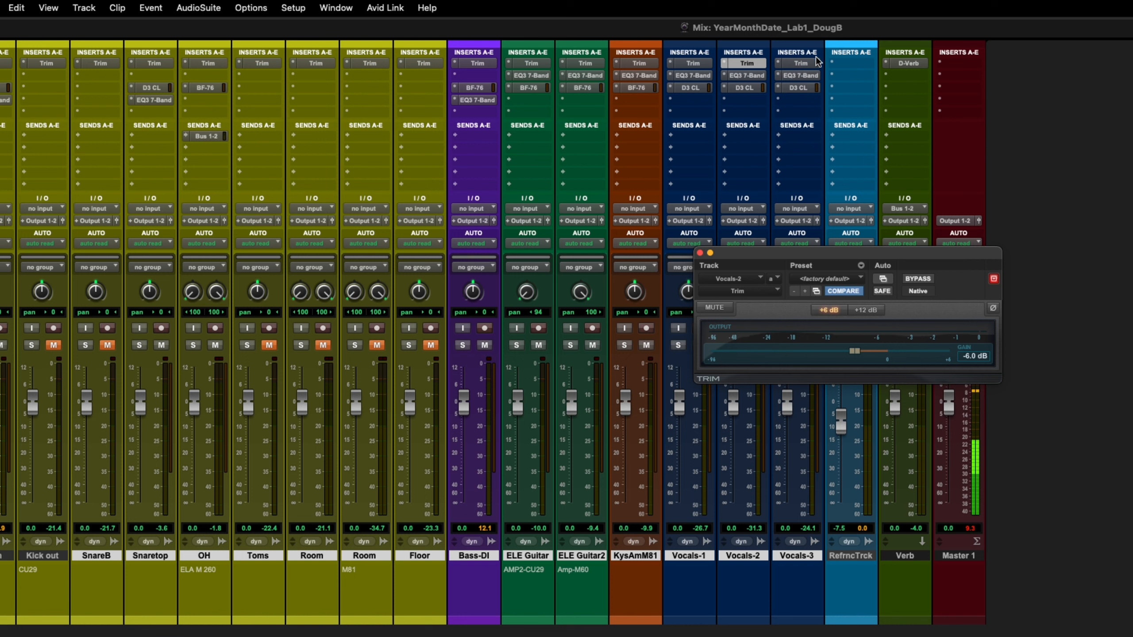
click(794, 64)
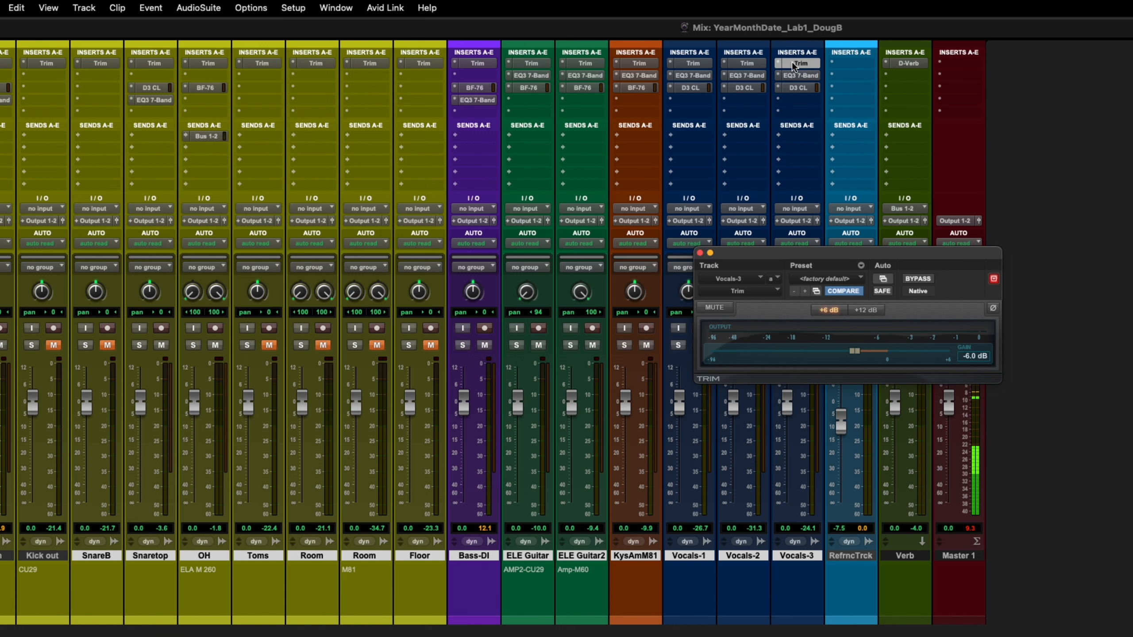
click(630, 64)
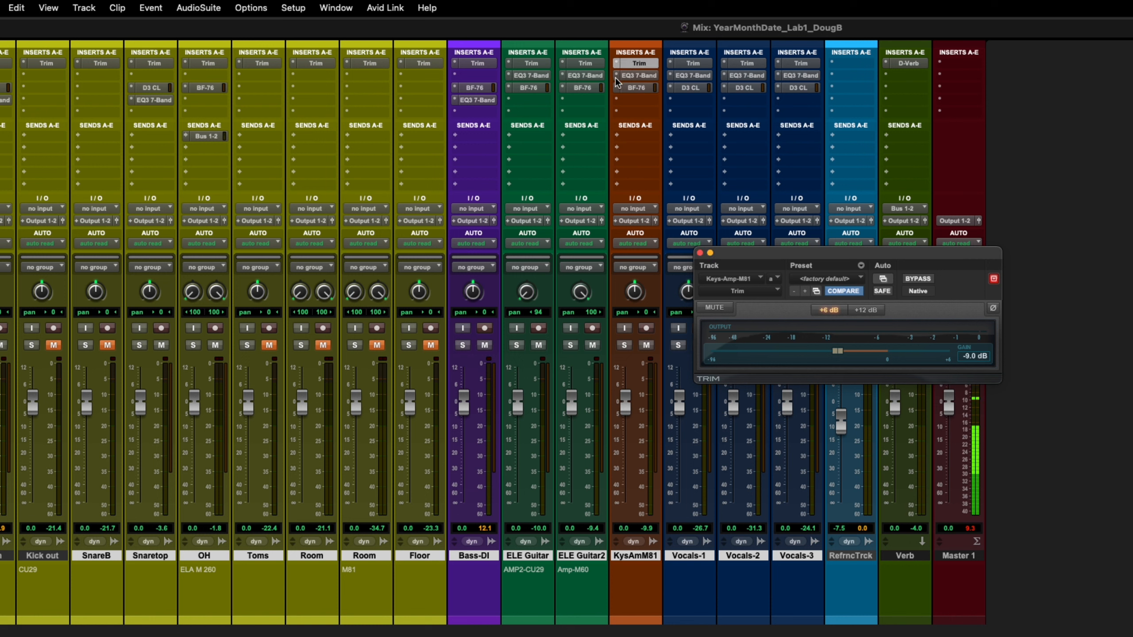
Step: Check the Trim plug-in gain on Bass-DI, both electric guitars, Floor and the adjacent Room track
click(472, 62)
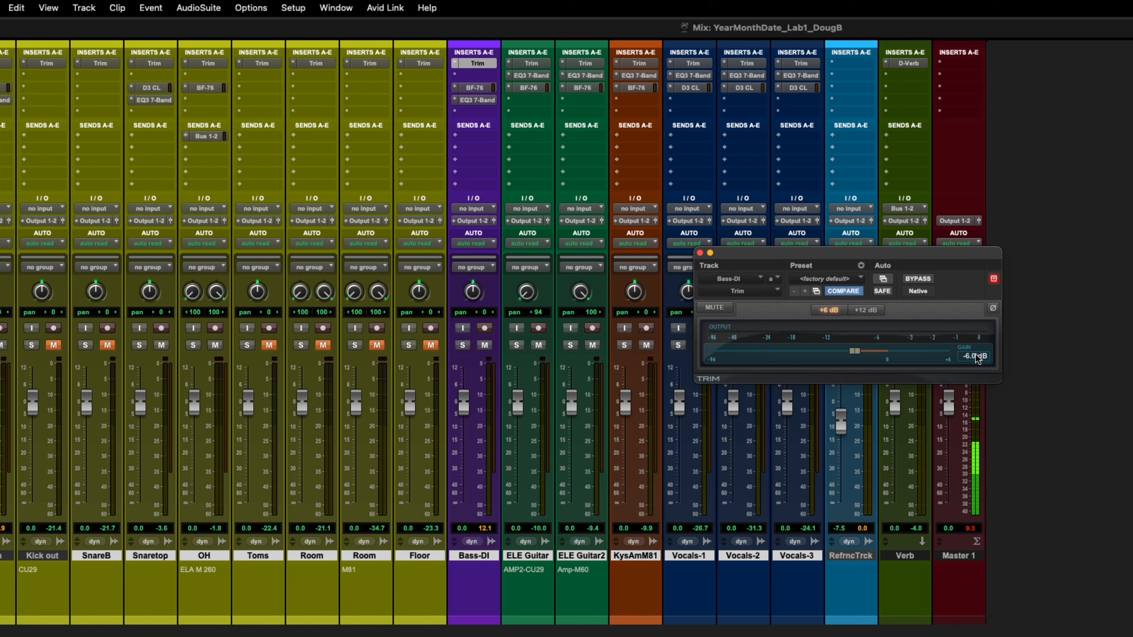
click(530, 63)
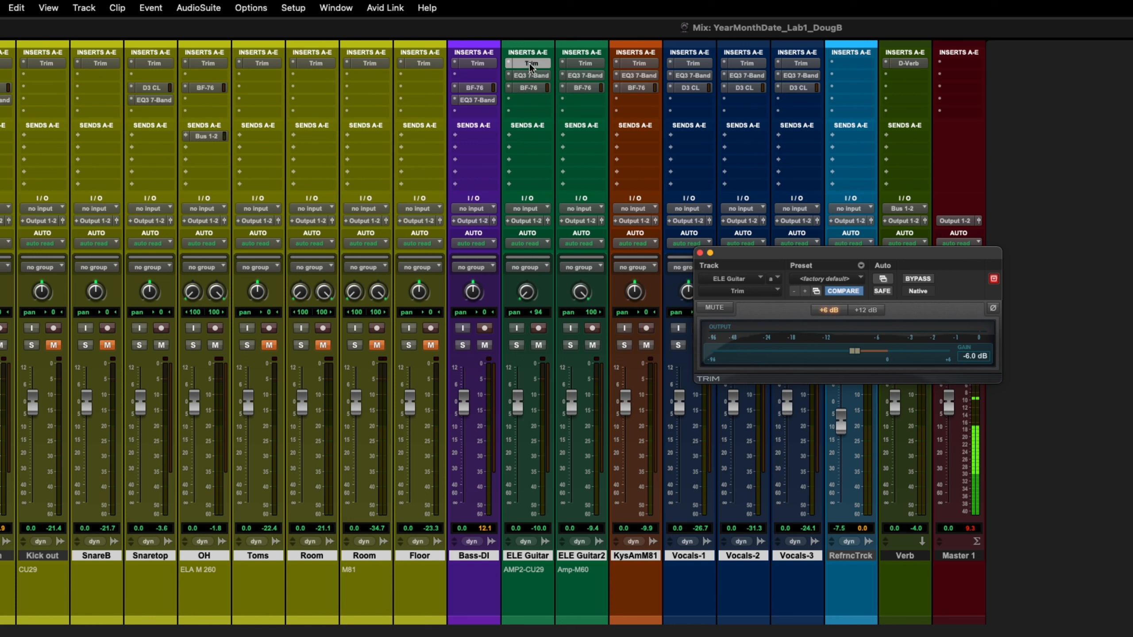
click(586, 61)
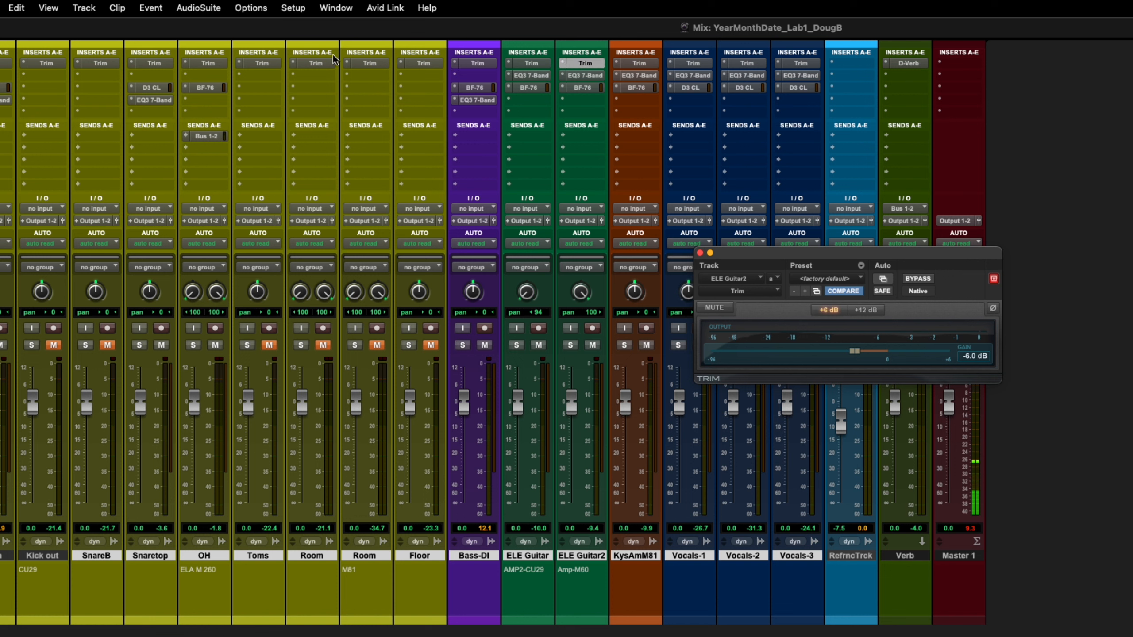
click(423, 64)
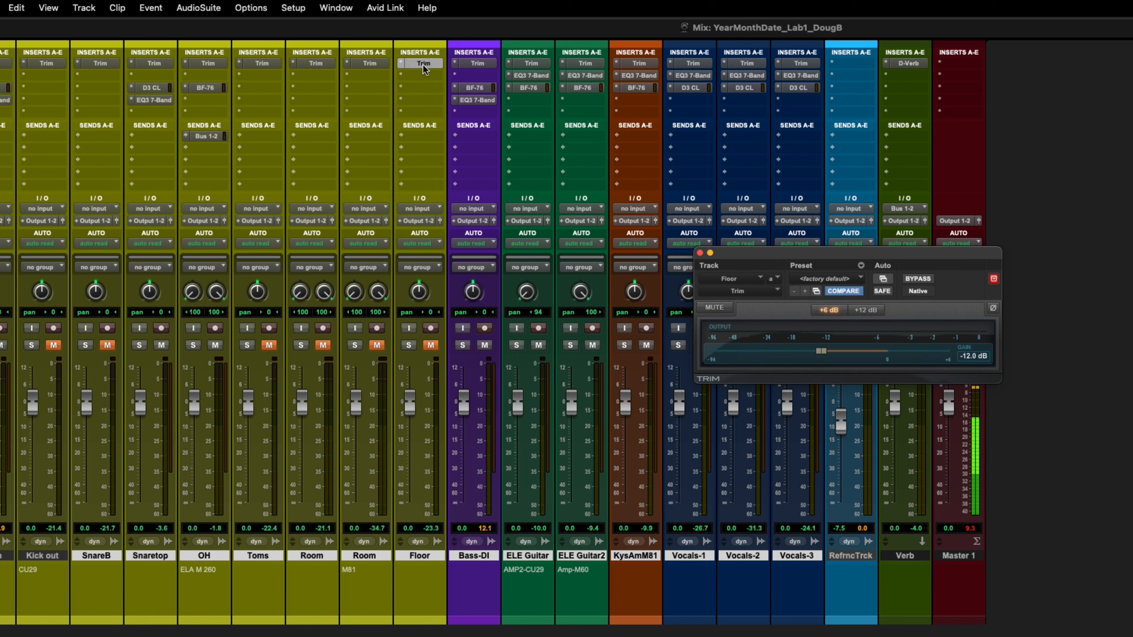
click(362, 62)
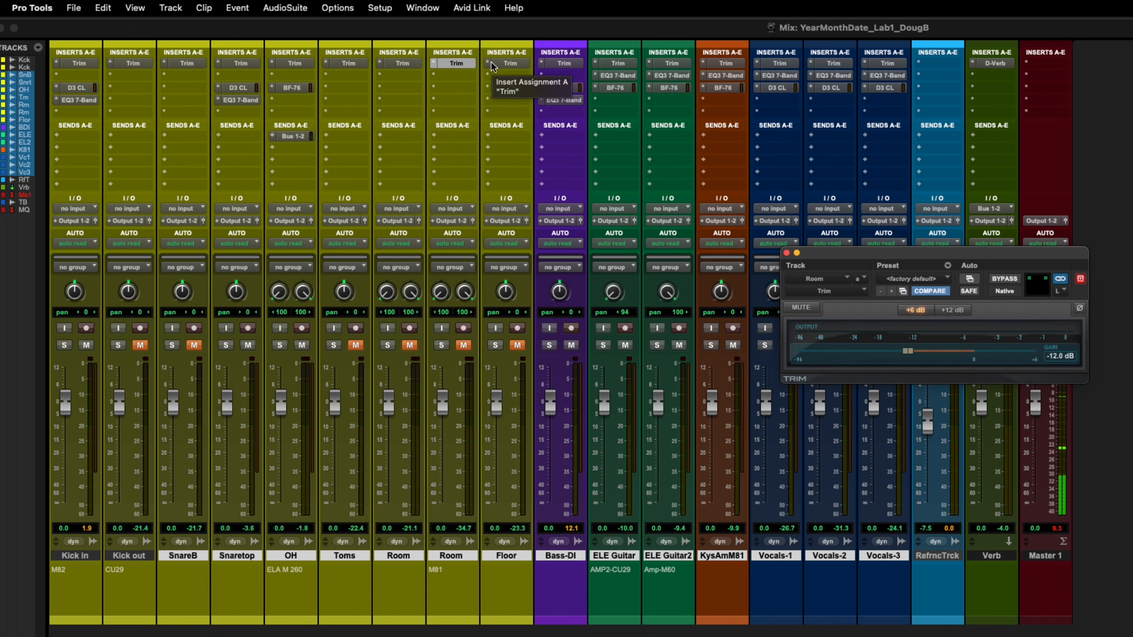
Step: Examine the EQ3 7-Band high-pass filter settings on both electric guitars, the keys and the three vocal tracks
click(619, 75)
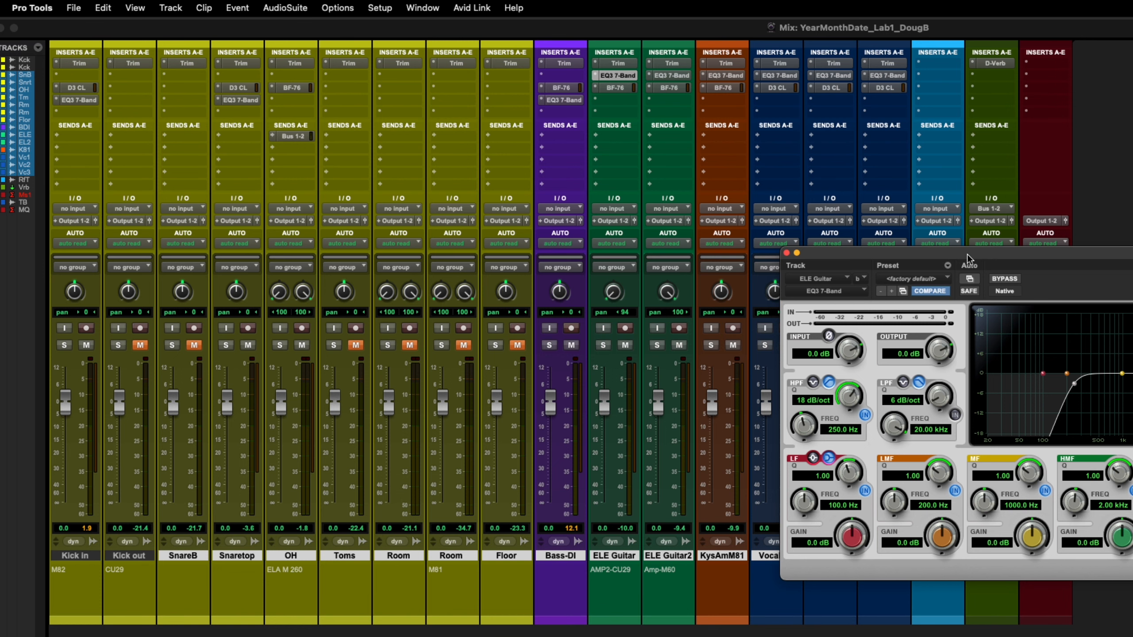
drag(966, 254, 818, 211)
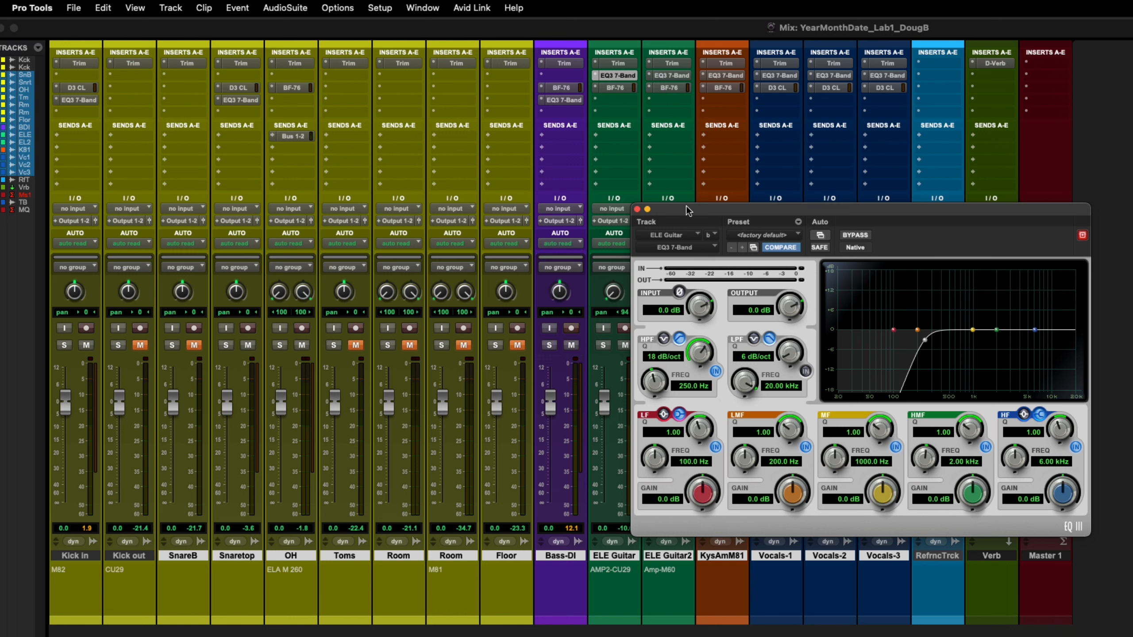
click(669, 76)
click(727, 75)
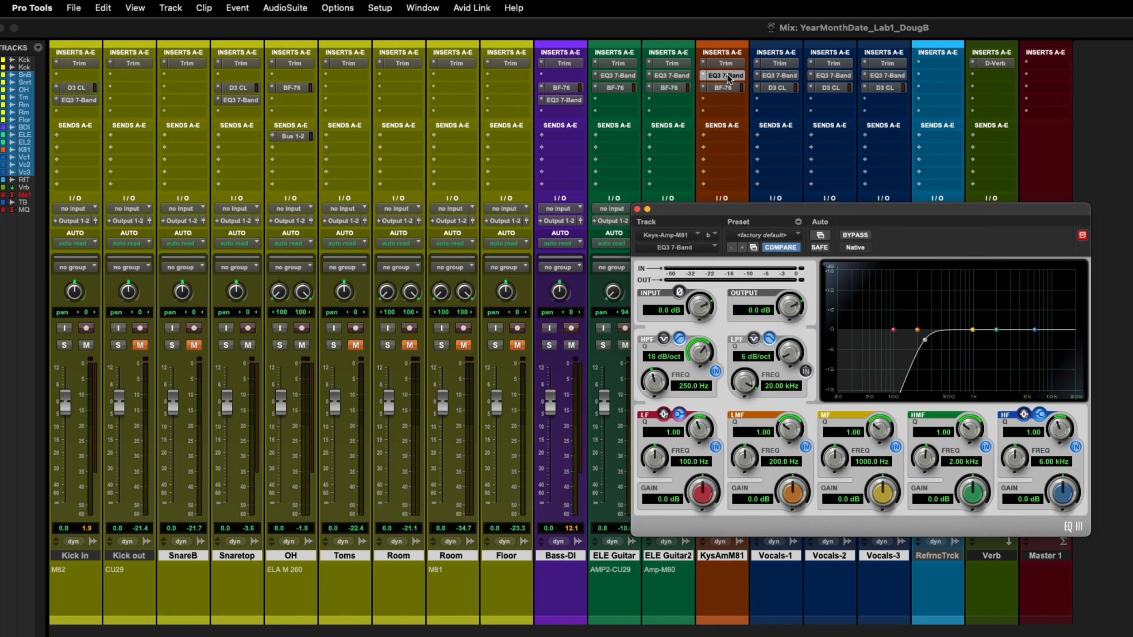
click(779, 74)
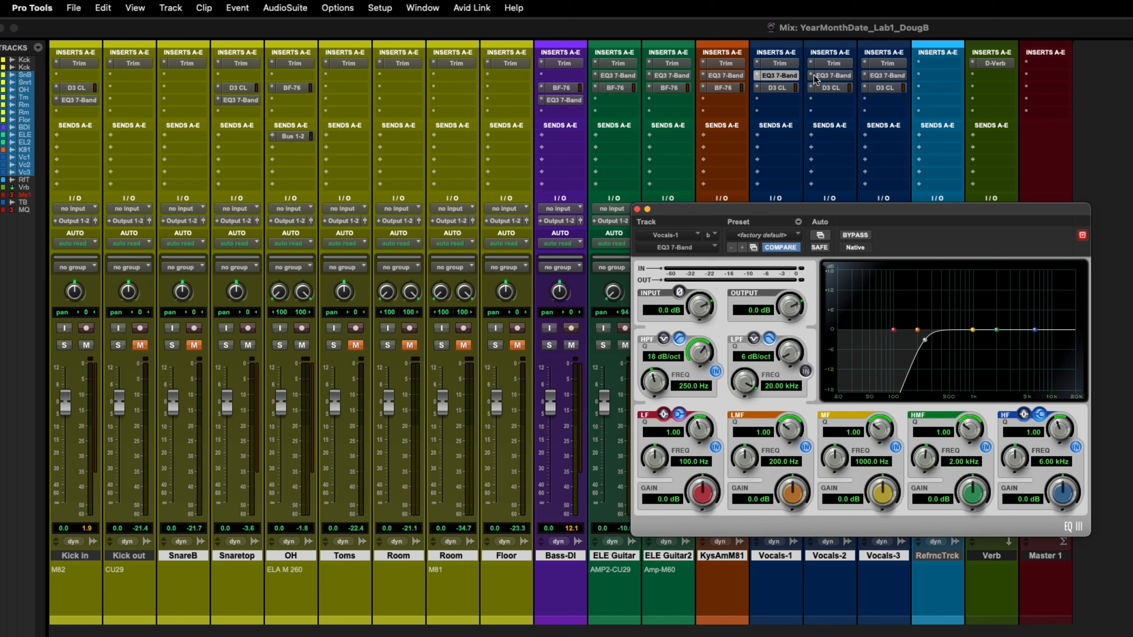
click(823, 76)
click(887, 76)
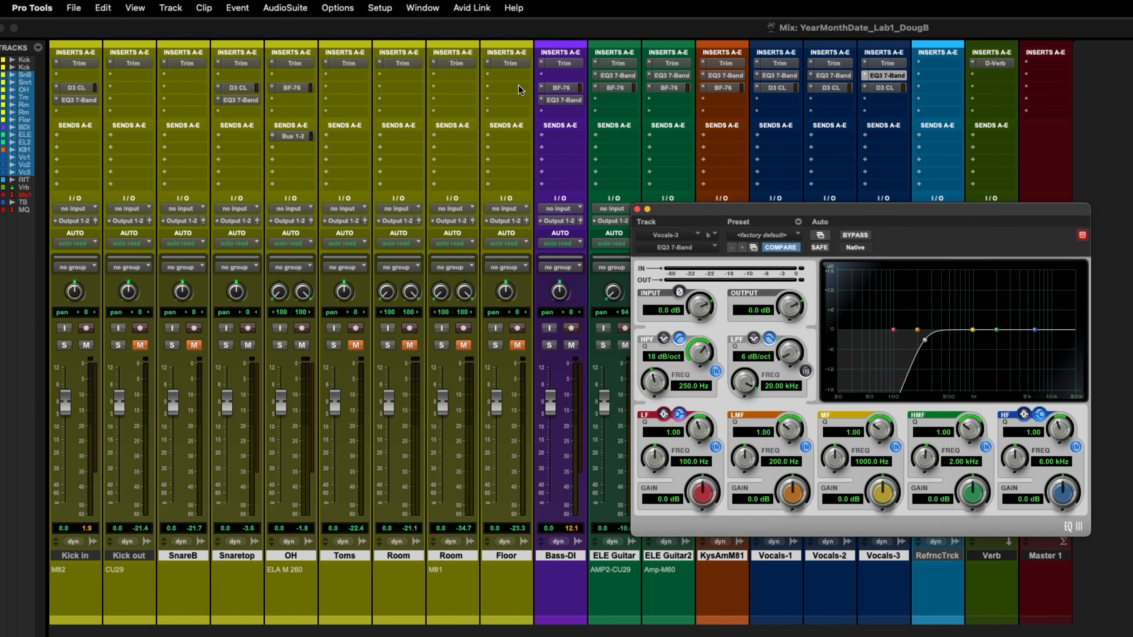
drag(857, 210, 721, 200)
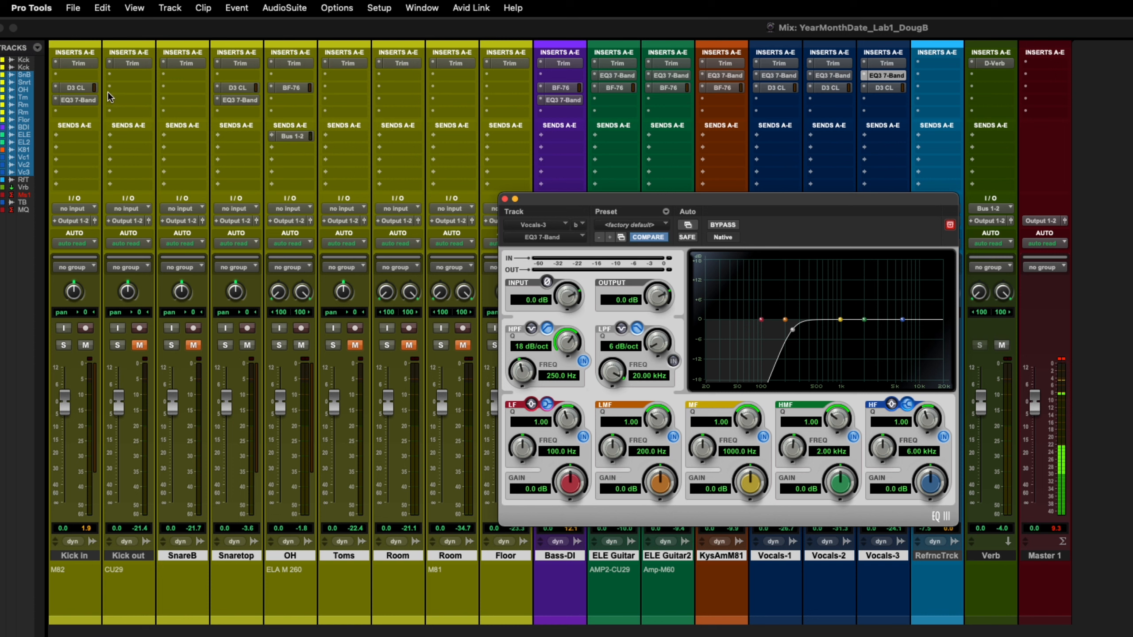
Step: Open the Dyn3 Compressor/Limiter on Kick in and set its threshold to -22.6 dB
click(77, 88)
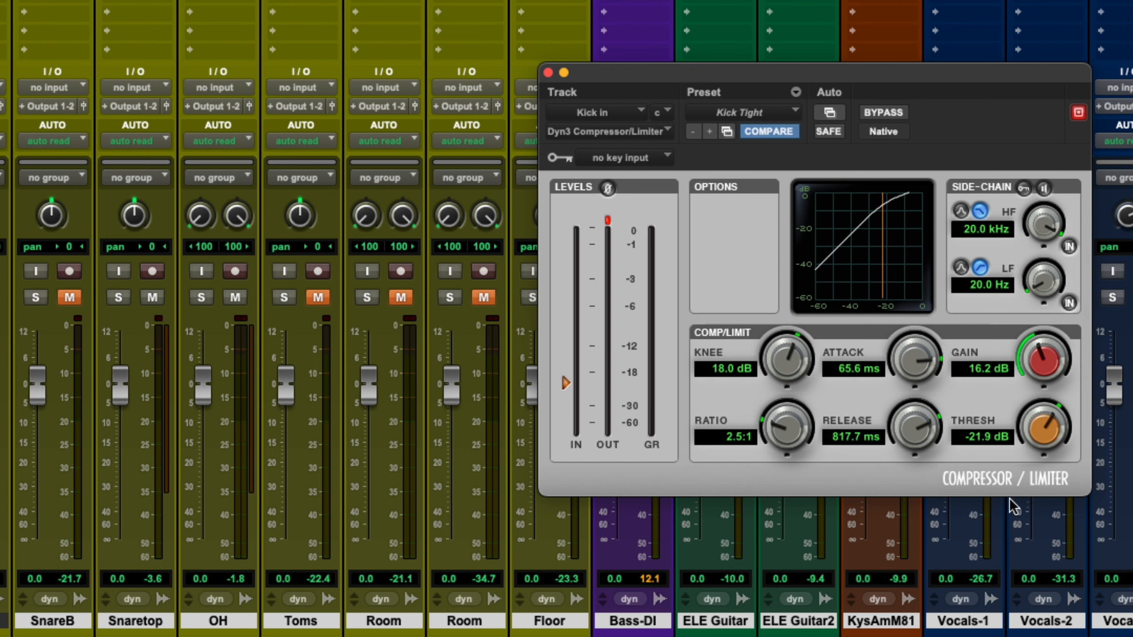
mouse_move(1031, 432)
mouse_down()
mouse_move(1016, 513)
mouse_move(1034, 421)
mouse_move(1027, 450)
mouse_move(1026, 437)
mouse_up()
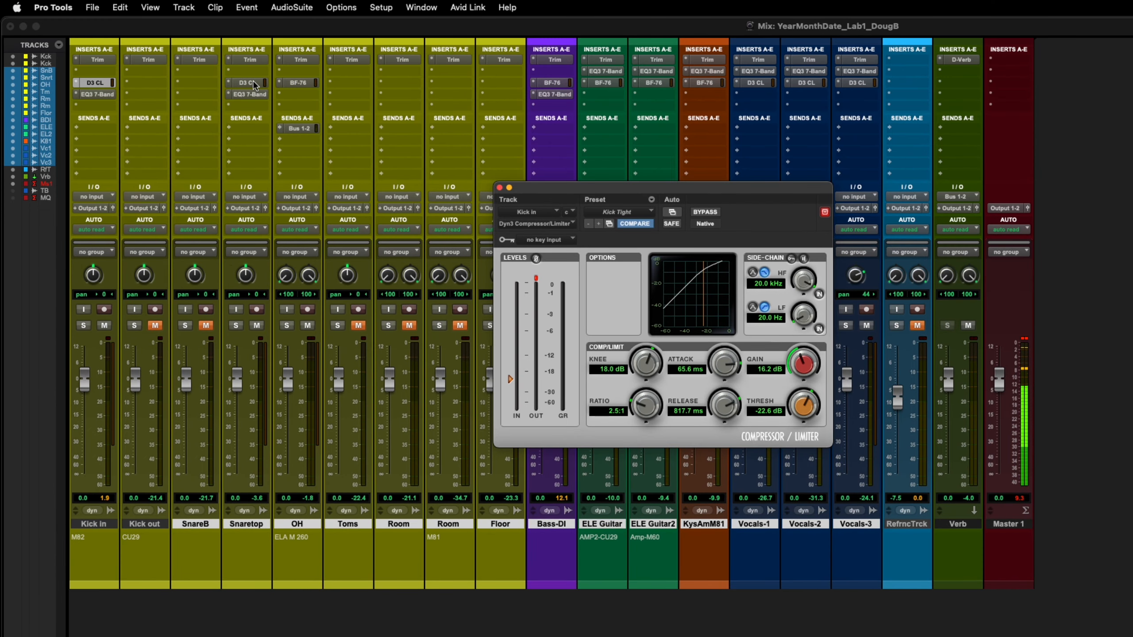
Step: Inspect the Dyn3 Compressor/Limiter on Snaretop and the BF-76 limiter on OH
click(252, 83)
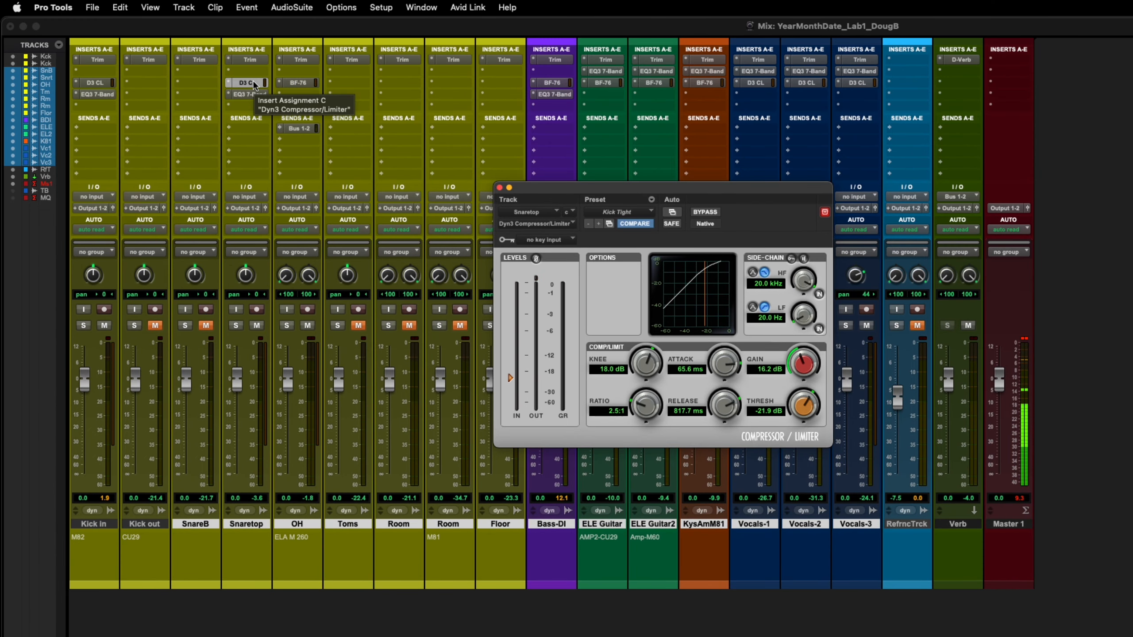
click(301, 83)
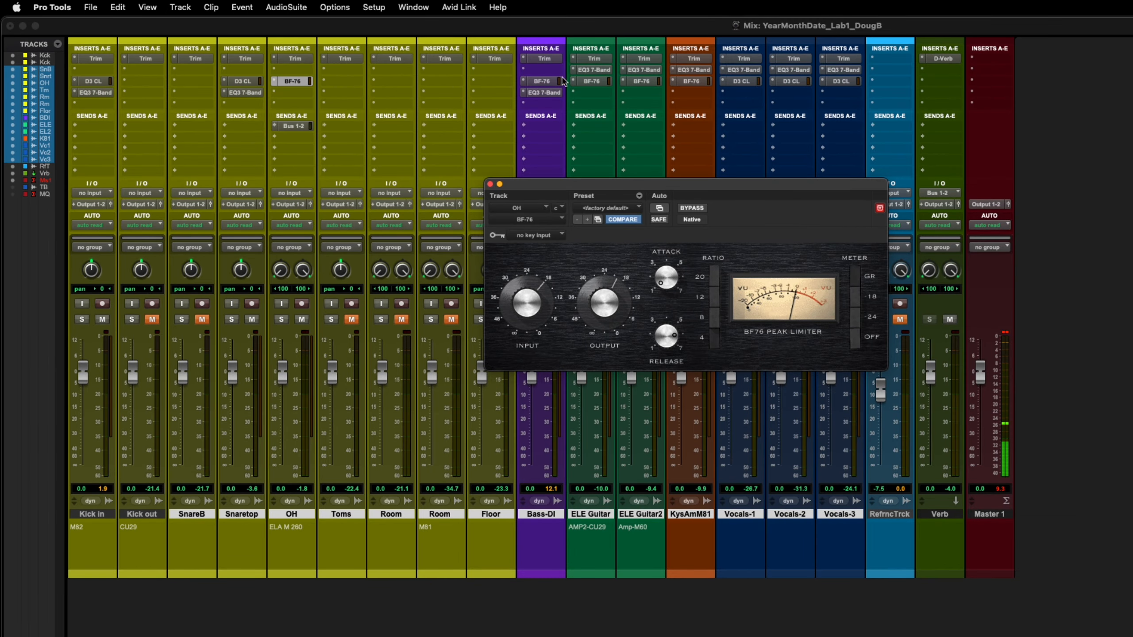
Step: Inspect the BF-76 limiter on Bass-DI, both electric guitars and the keys, plus the Dyn3 Compressor/Limiter on Vocals-1
click(548, 83)
click(549, 82)
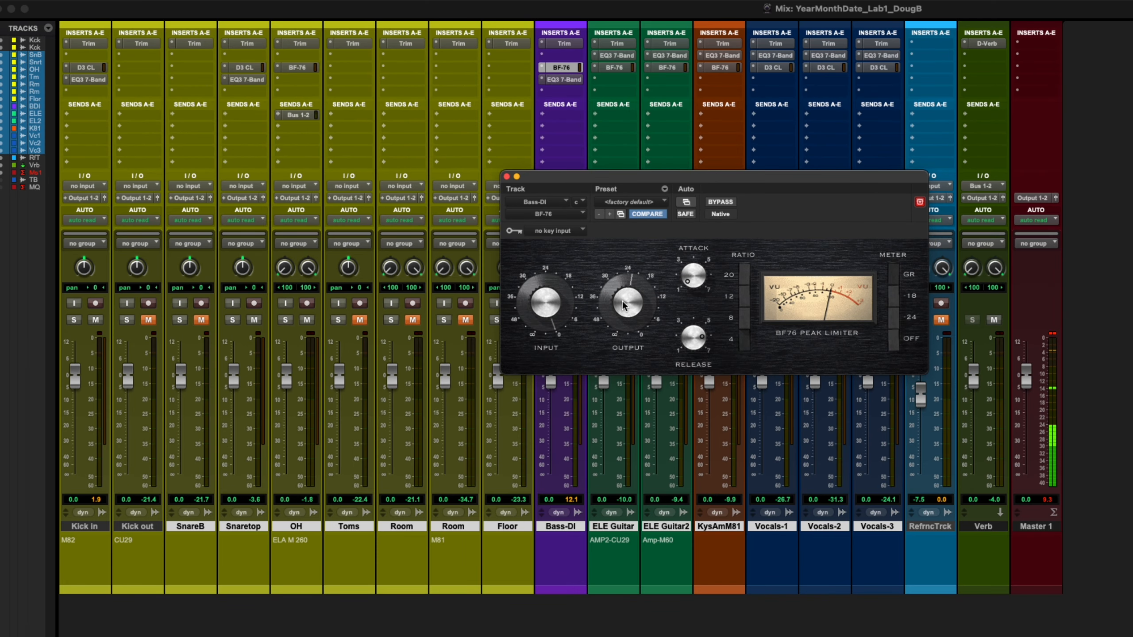
click(618, 70)
click(618, 69)
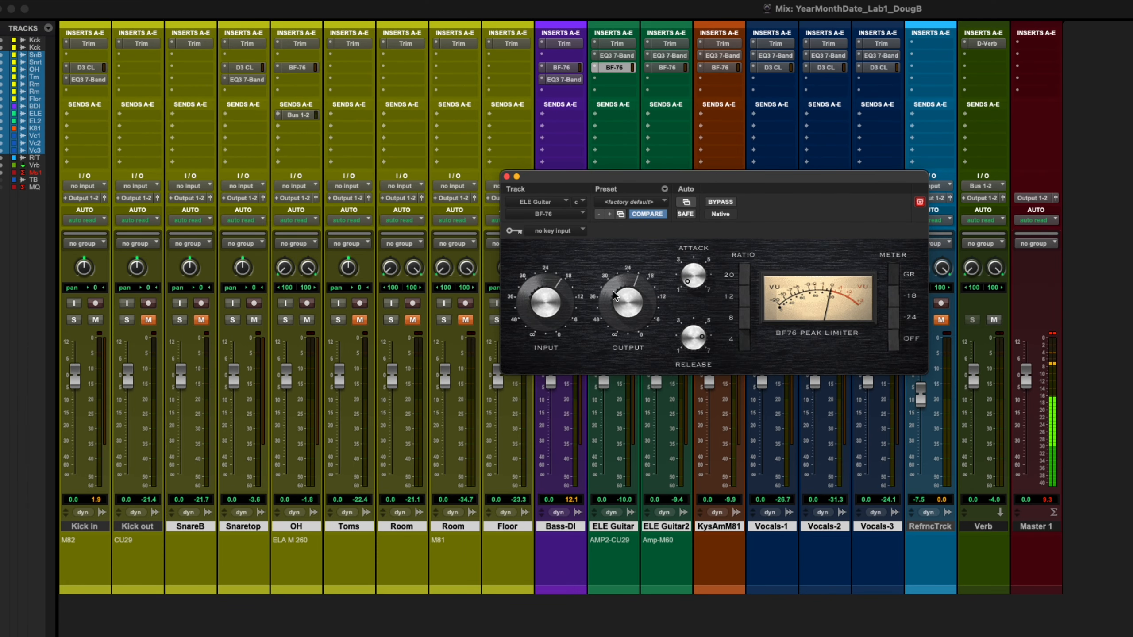
click(671, 68)
click(720, 68)
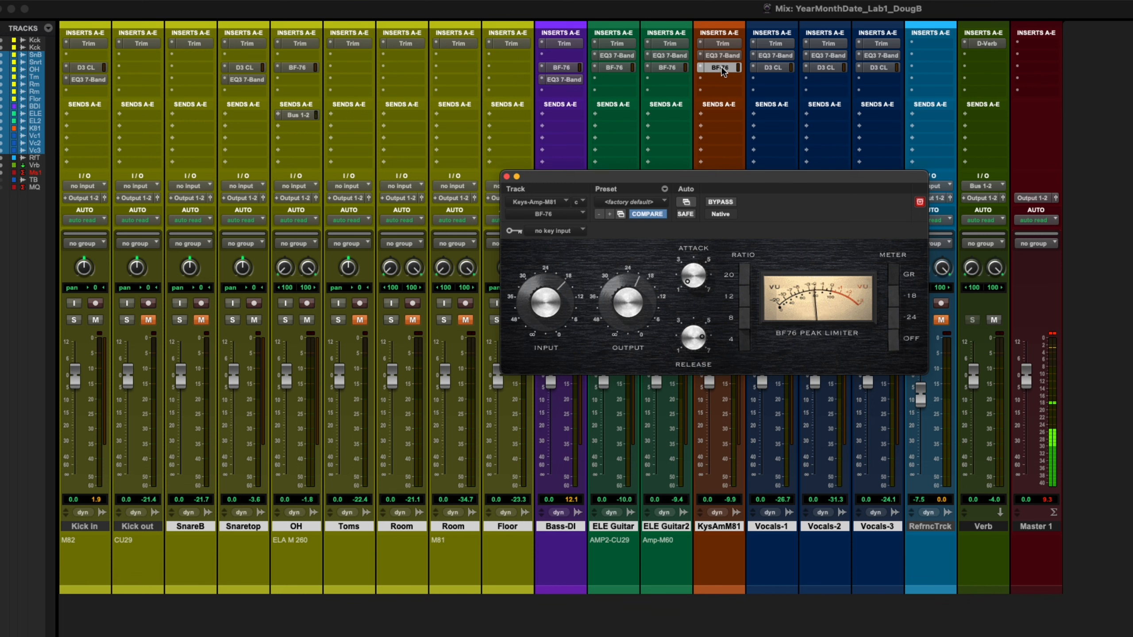
click(775, 68)
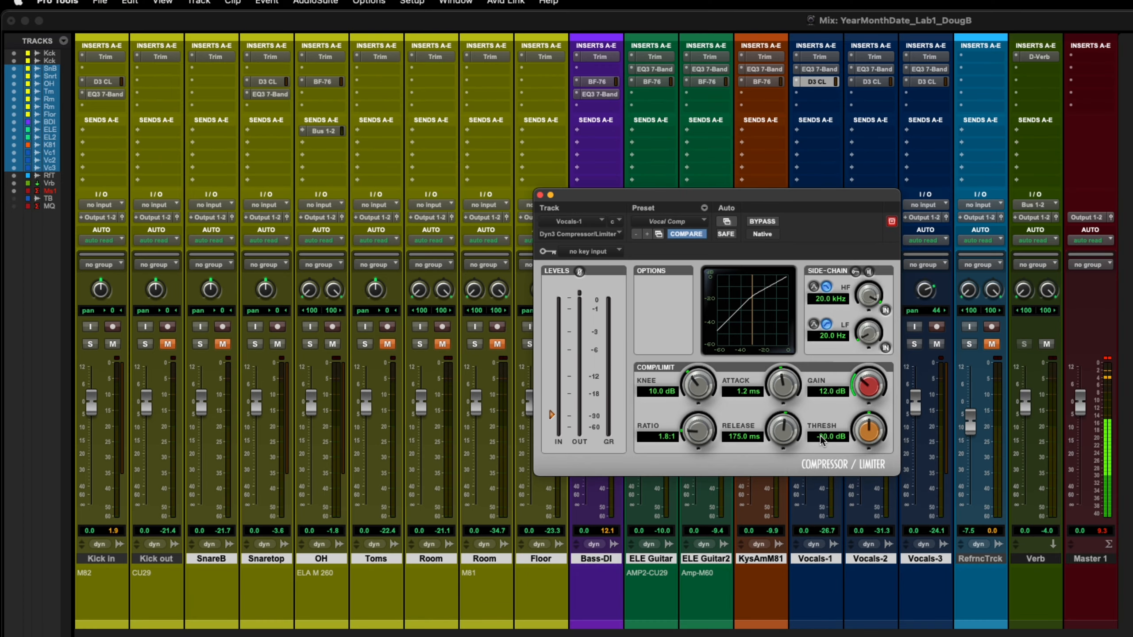
click(540, 195)
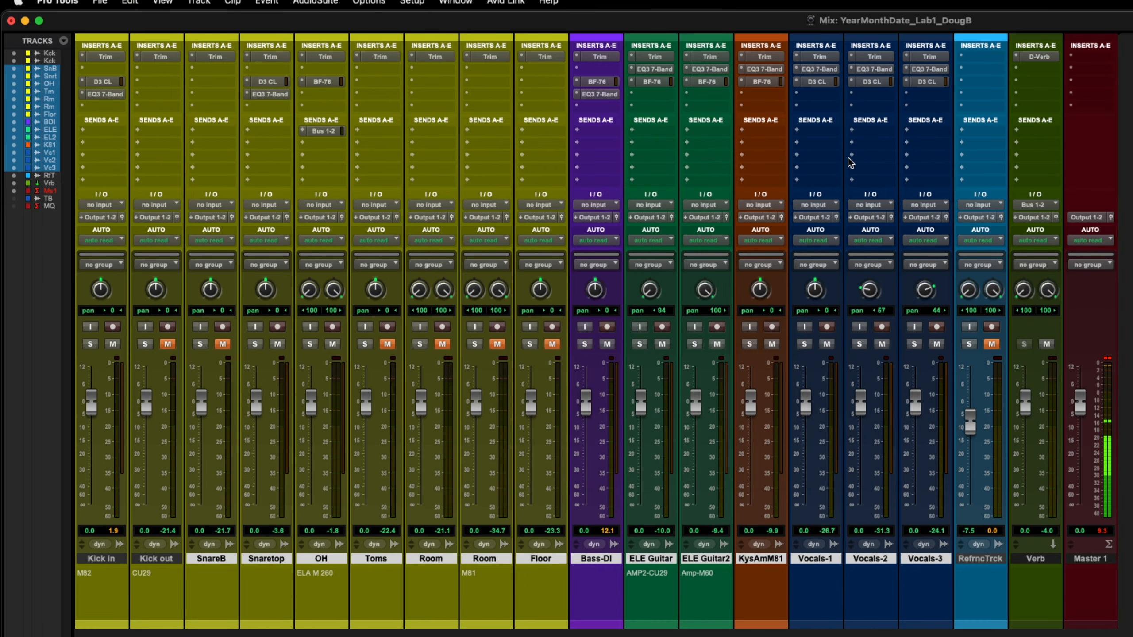
Step: Bypass the plug-ins in all used insert slots across every track and mute the Bus 1-2 send on OH
alt+super+click(922, 57)
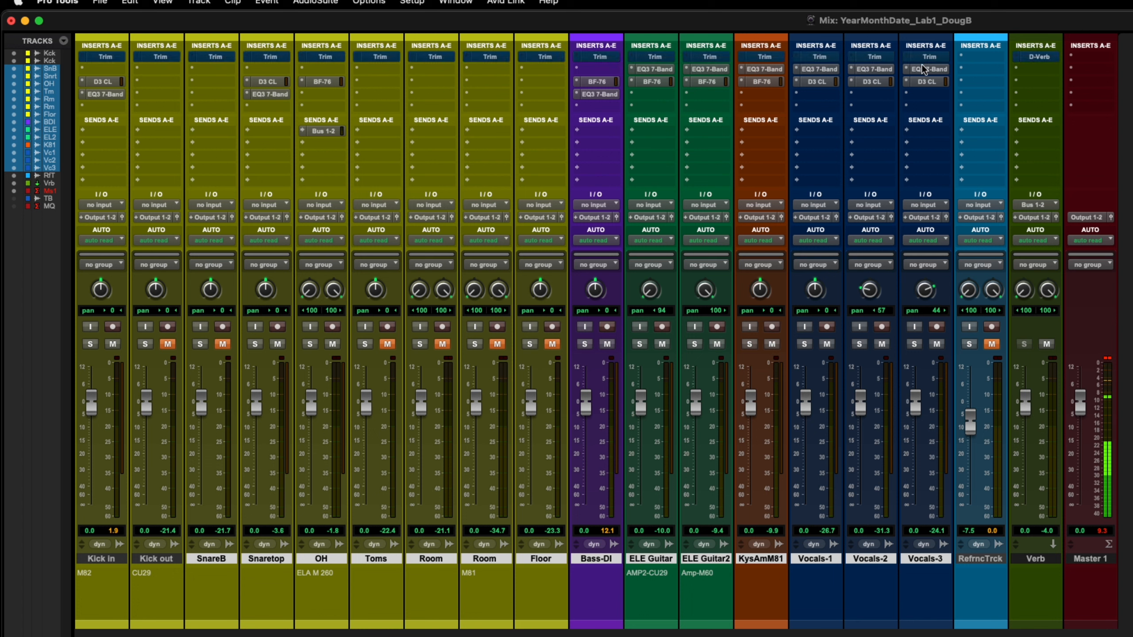
alt+super+click(920, 69)
alt+super+click(919, 81)
alt+super+click(600, 94)
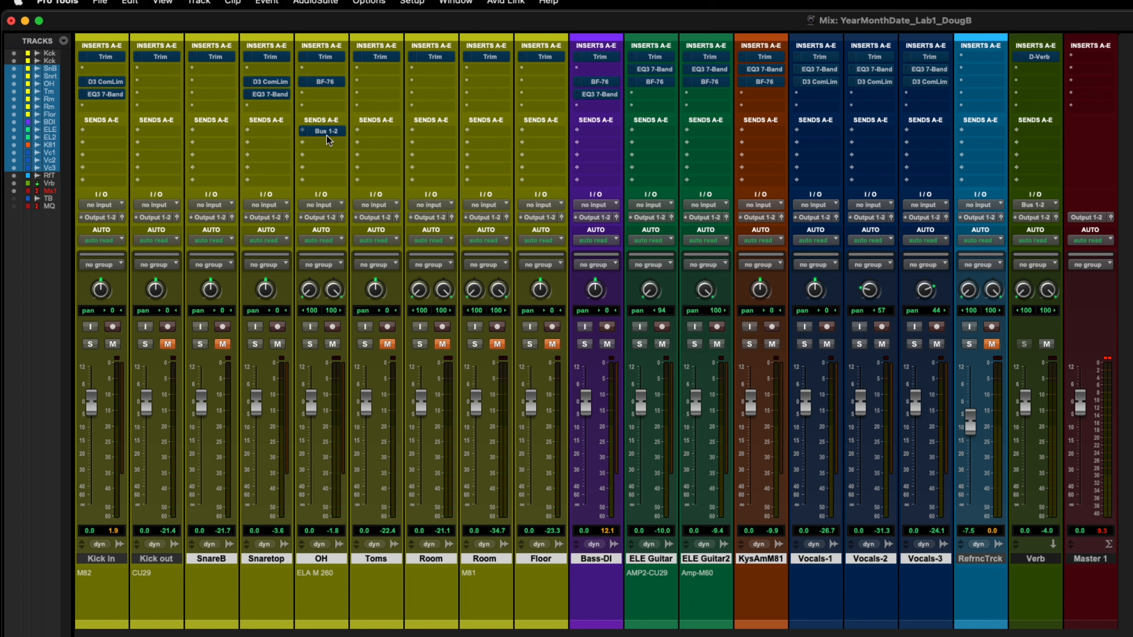
Step: Show the hidden TB track and re-enable its REQ 6, RVox and Trim plug-ins
click(48, 198)
right_click(48, 201)
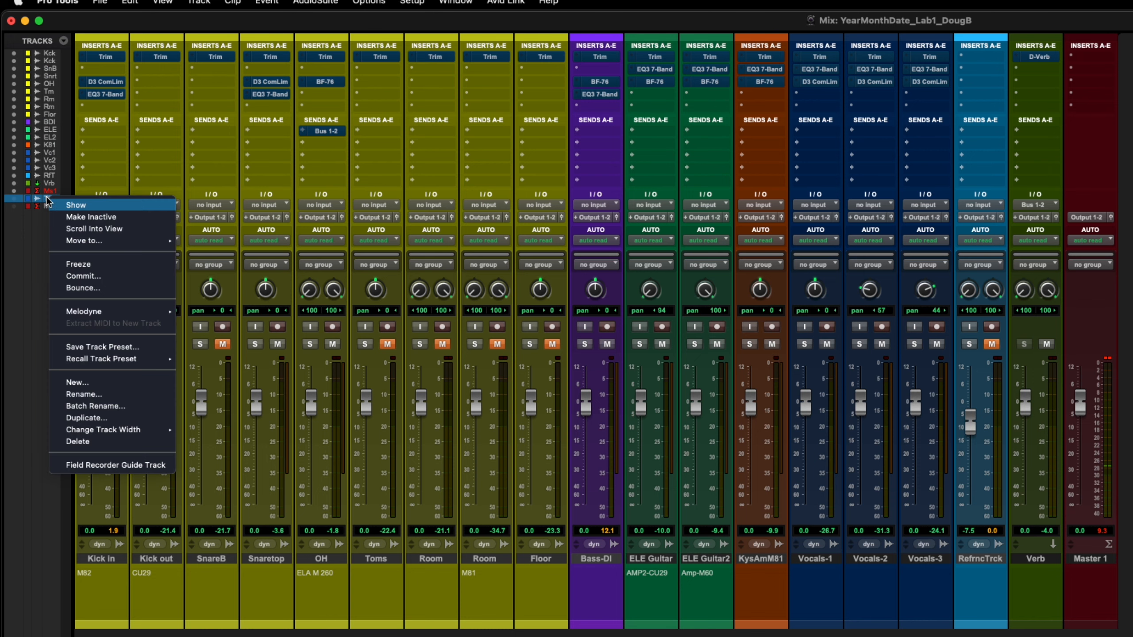
click(106, 207)
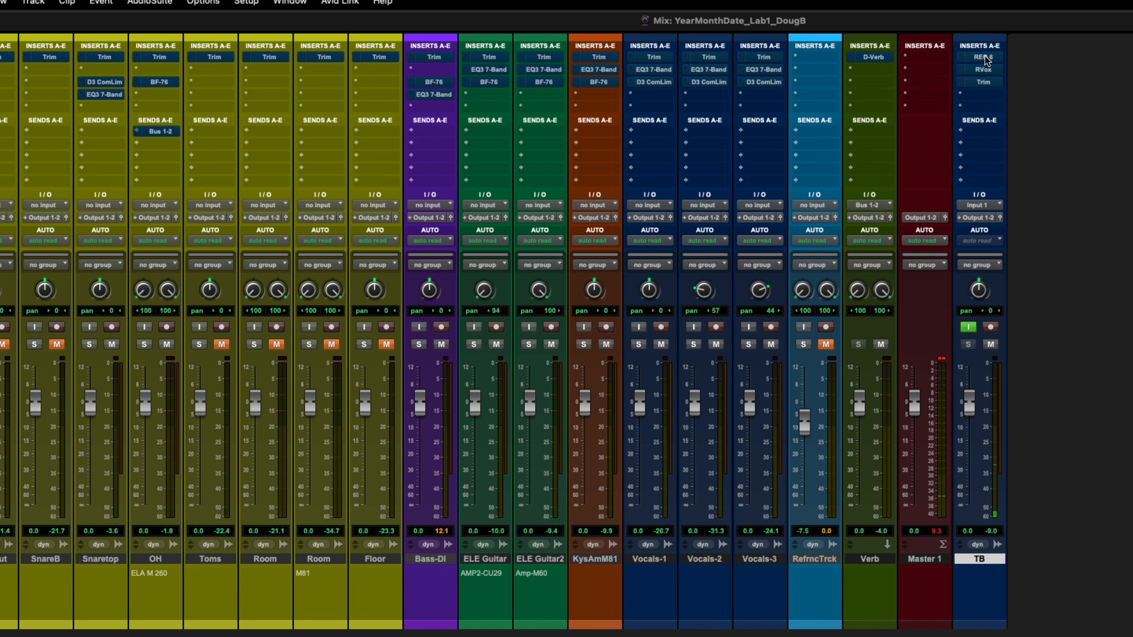
super+click(985, 57)
super+click(984, 69)
super+click(983, 80)
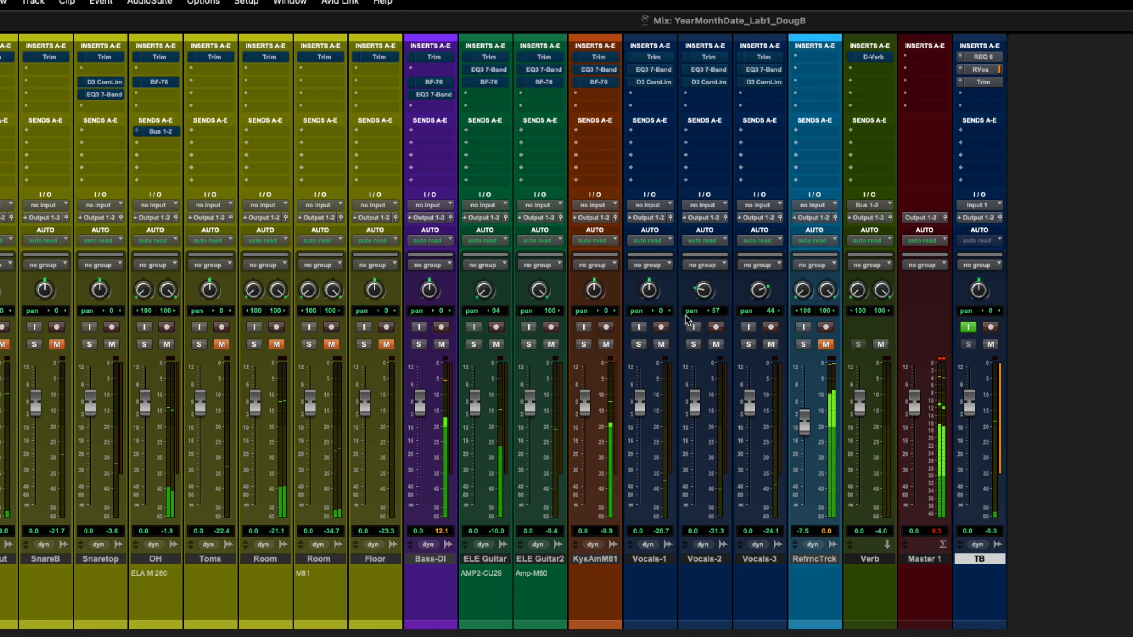
Step: Jump playback to the V1 marker in the Edit window and return to the Mix window
key(super+equal)
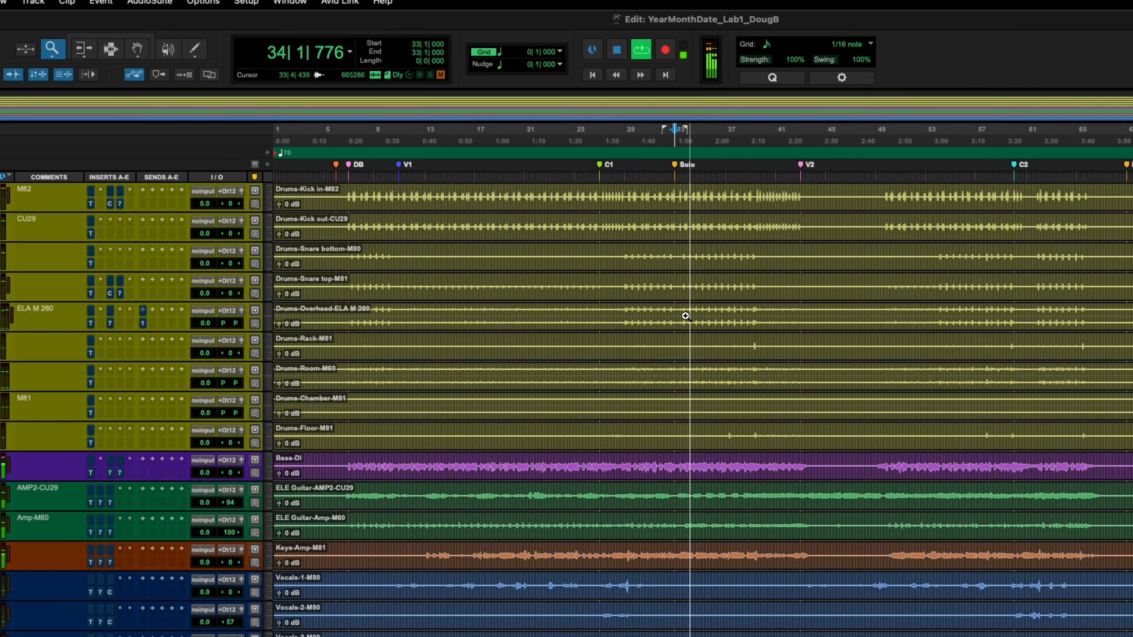
click(403, 166)
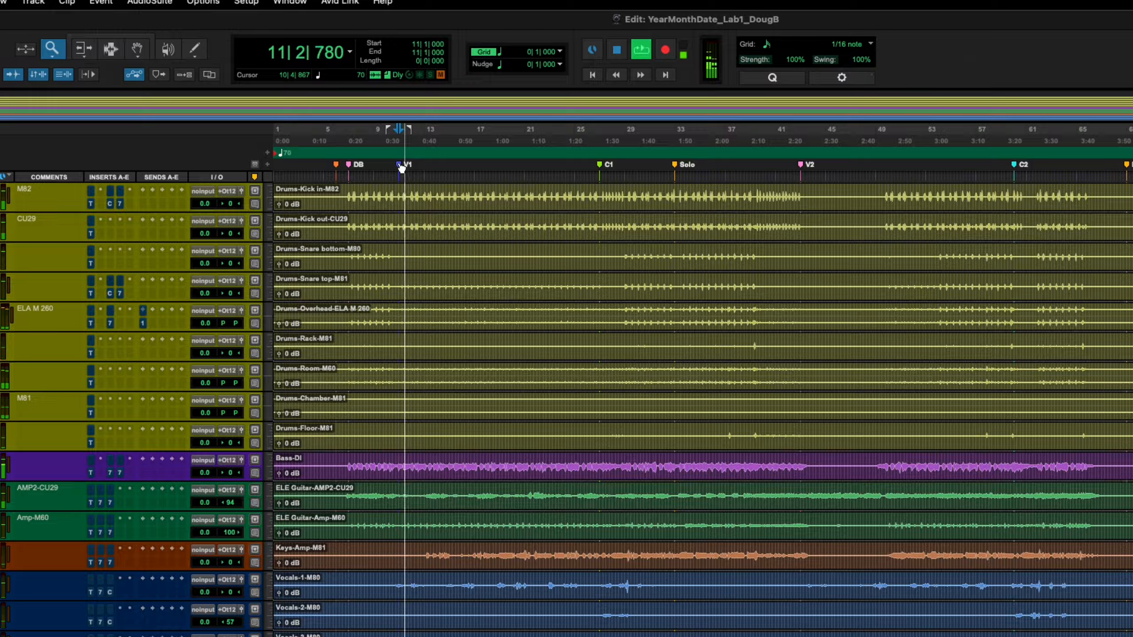
key(super+equal)
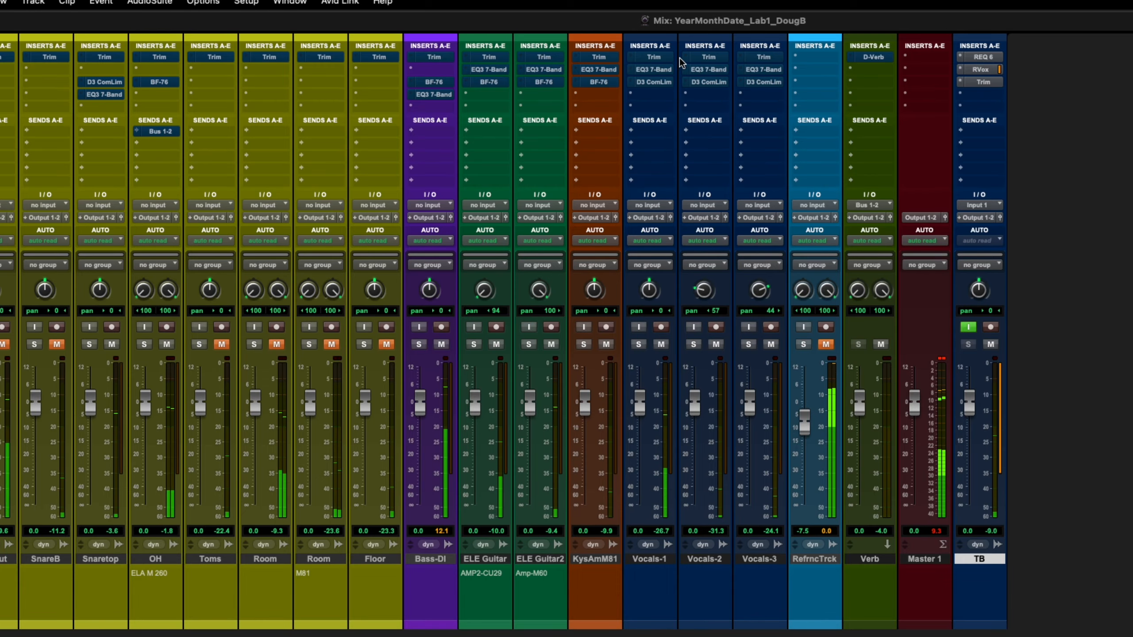
Step: Re-enable the Trim plug-in on the three vocal tracks, the keys and both electric guitars
super+click(755, 55)
super+click(714, 56)
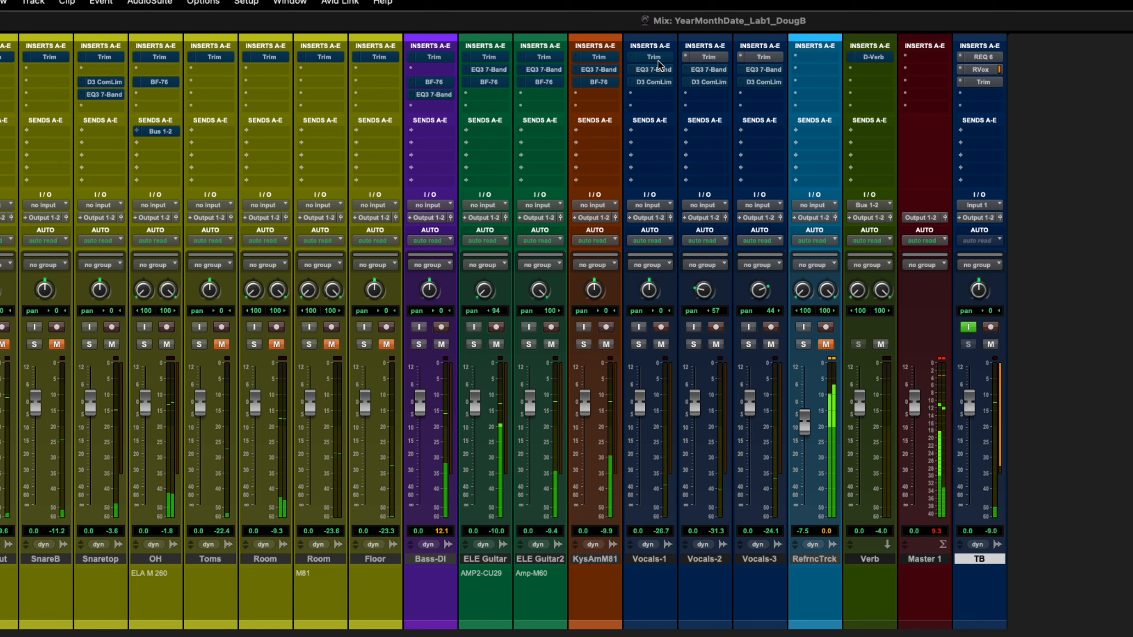
super+click(654, 57)
super+click(596, 57)
super+click(544, 57)
super+click(500, 58)
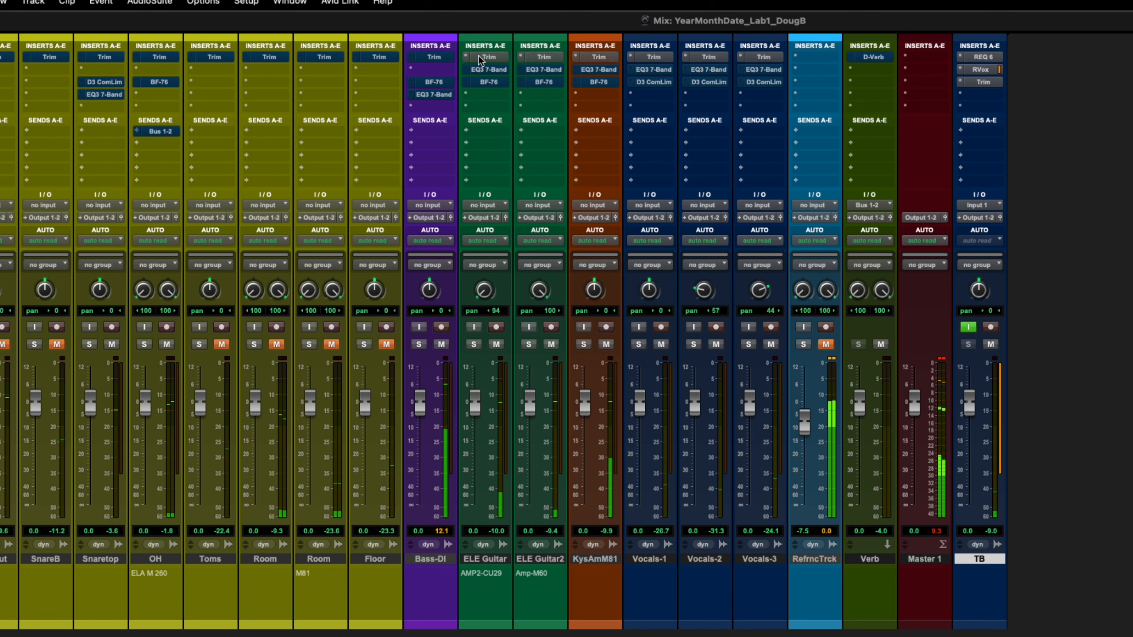
Step: Re-enable the Trim plug-in on Bass-DI and on every drum track from Floor through Kick in
super+click(435, 55)
super+click(377, 57)
super+click(310, 56)
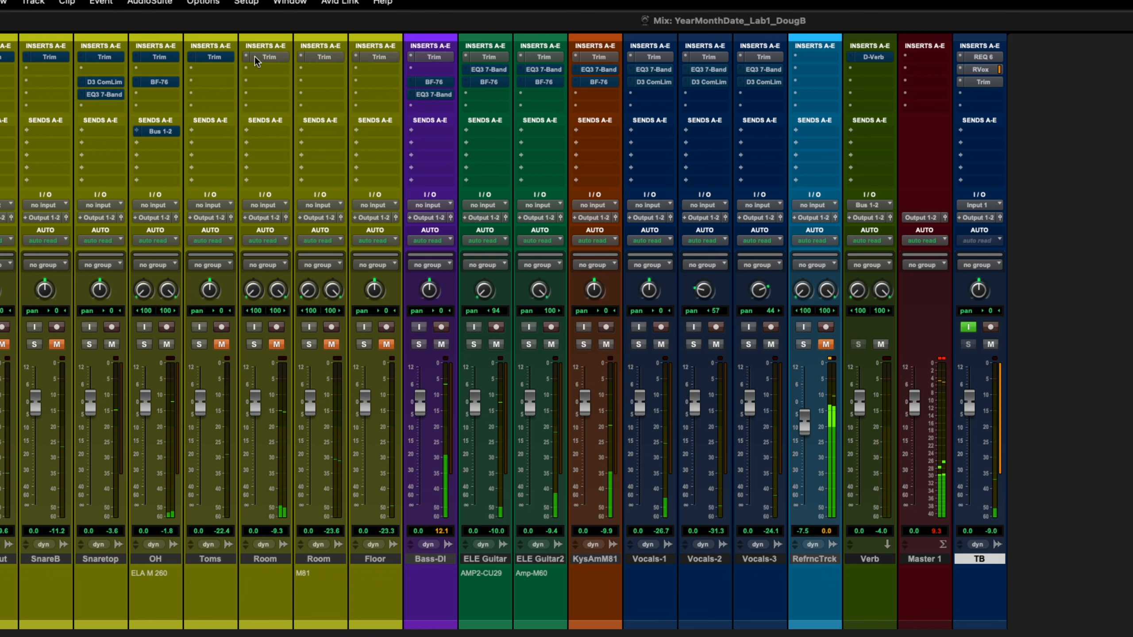
super+click(257, 56)
super+click(205, 57)
super+click(158, 57)
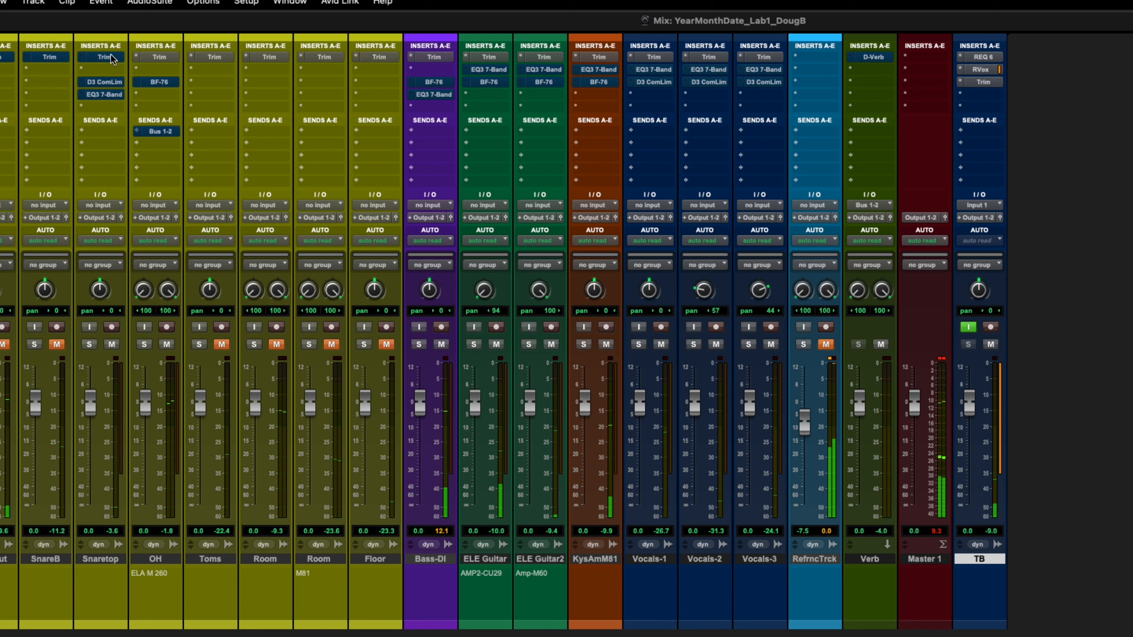
super+click(107, 56)
super+click(48, 56)
scroll(37, 53, left, 3)
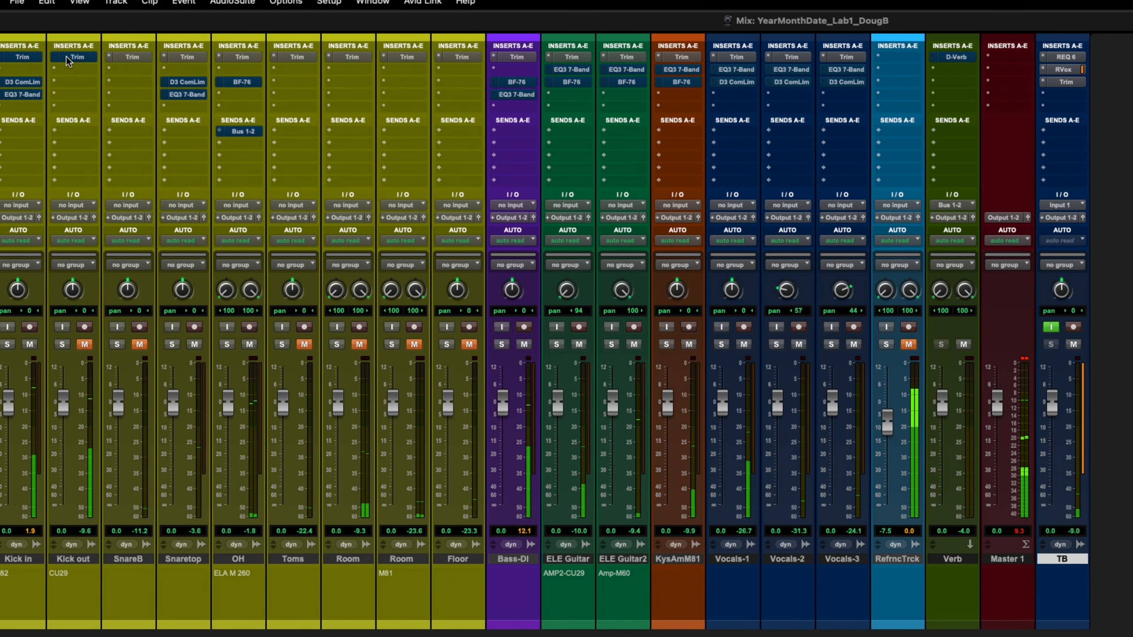
super+click(58, 56)
super+click(7, 56)
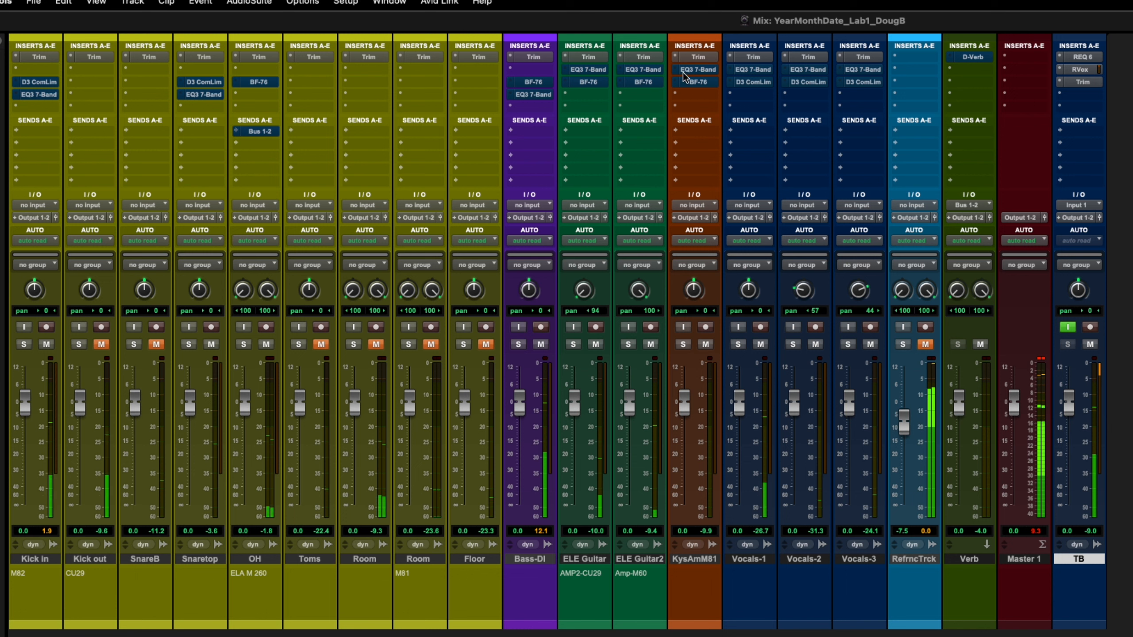
Step: Open the EQ3 7-Band on ELE Guitar and re-enable the EQ3 7-Band on both guitars, the keys and the three vocals
click(587, 70)
super+click(589, 69)
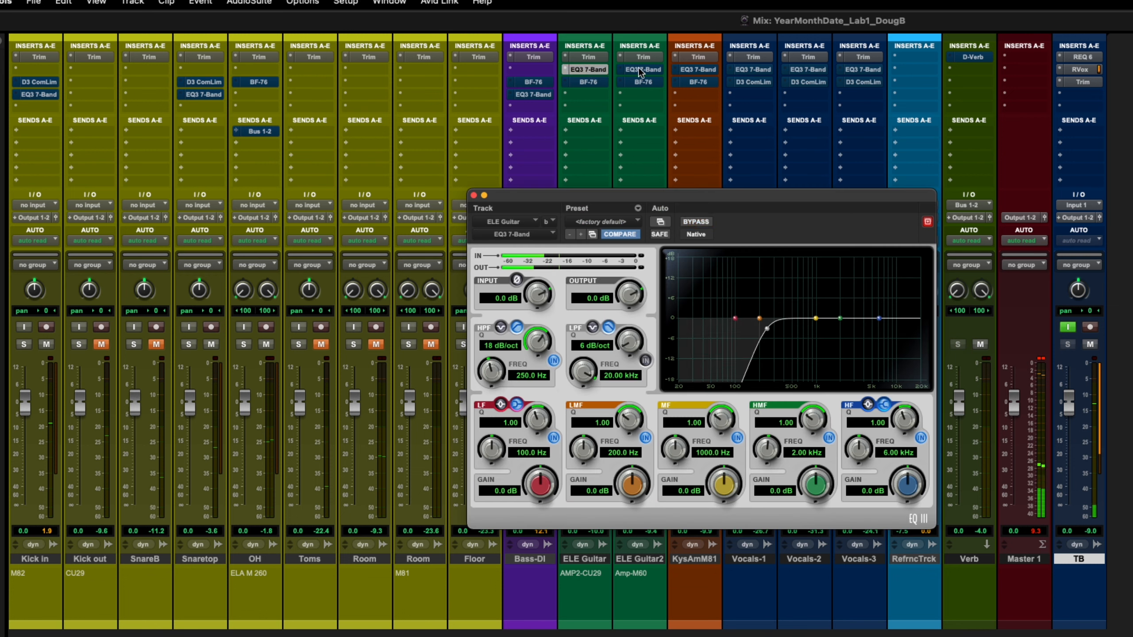
super+click(638, 69)
super+click(683, 69)
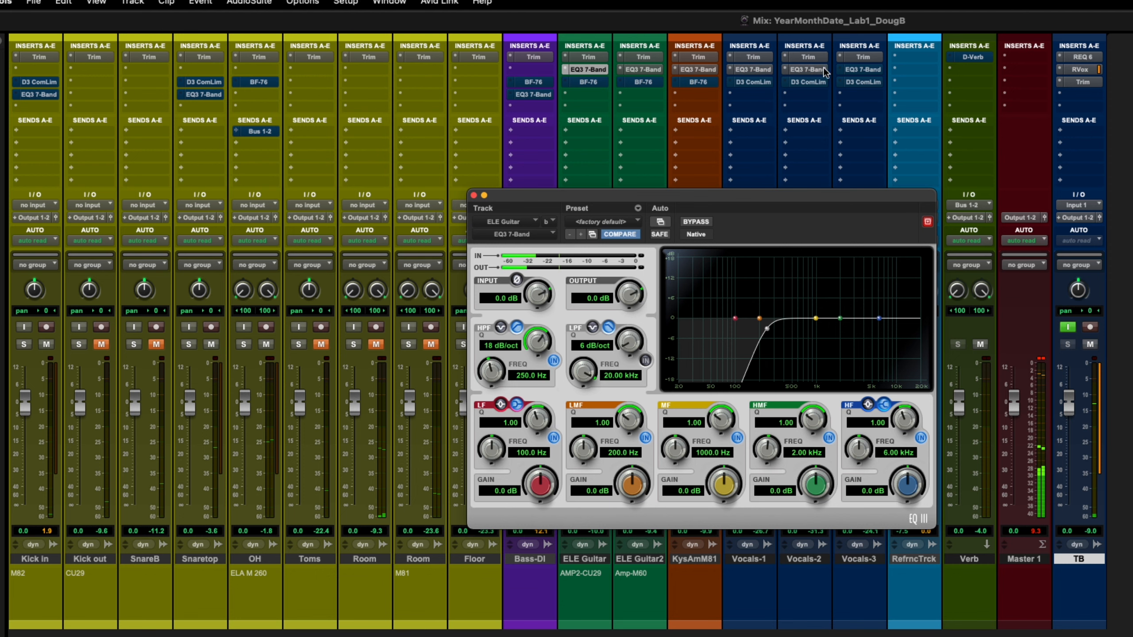
super+click(874, 67)
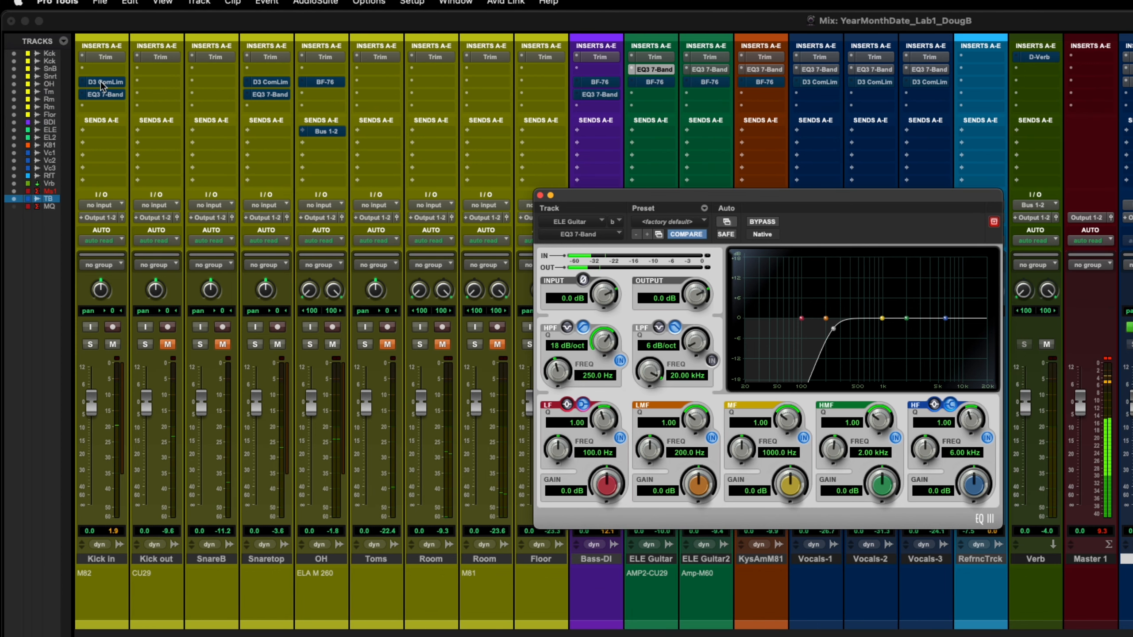
Step: Re-enable the compressors and limiters on Kick in, Snaretop, OH, Bass-DI, both electric guitars, the keys and the three vocal tracks
super+click(101, 82)
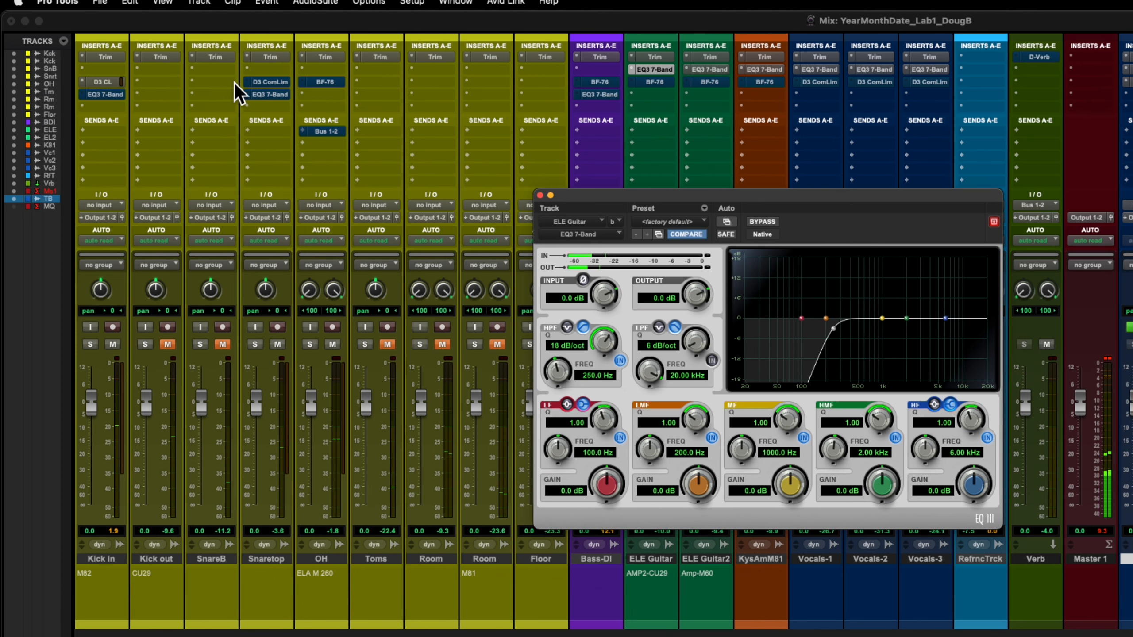
super+click(263, 82)
super+click(322, 82)
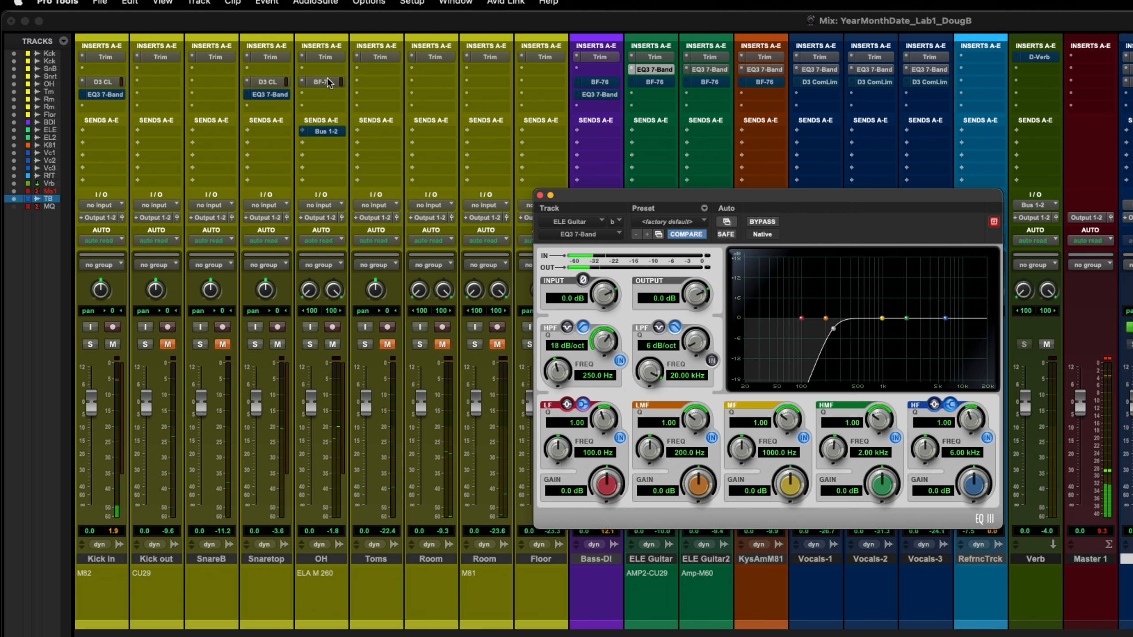
super+click(598, 82)
super+click(653, 82)
super+click(707, 82)
super+click(762, 81)
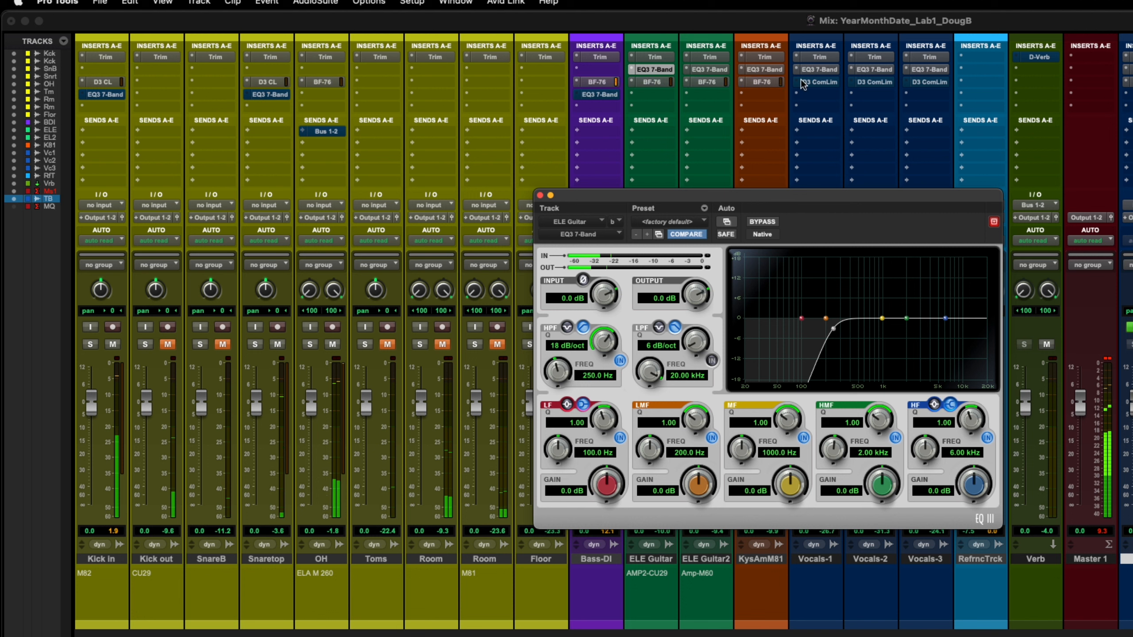
super+click(818, 82)
super+click(873, 82)
super+click(930, 83)
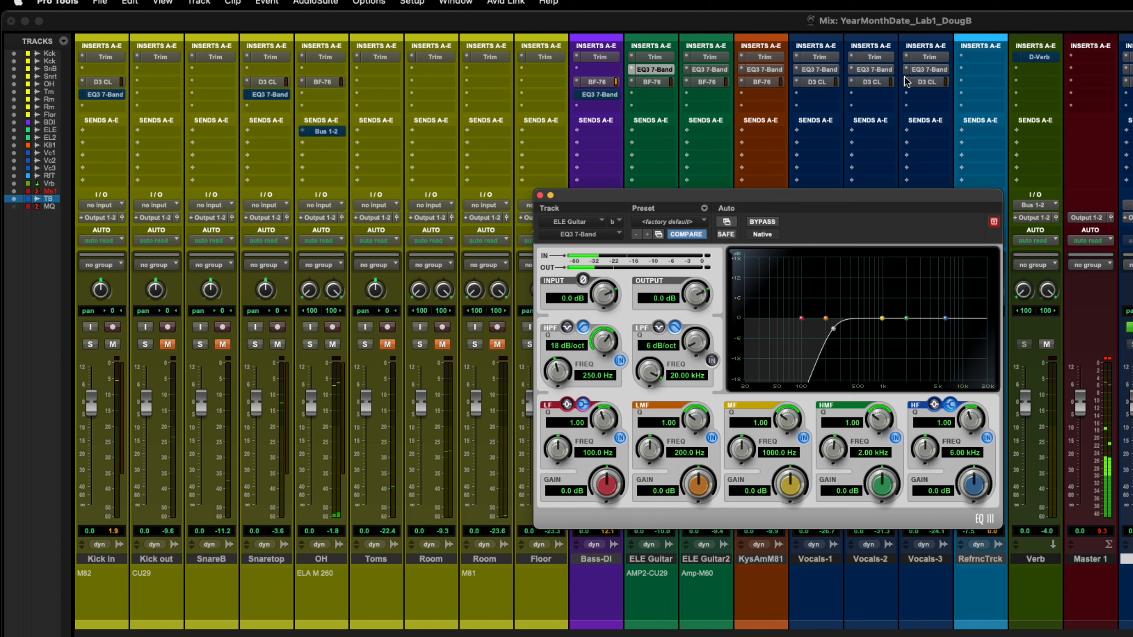
Step: Re-enable the EQ3 7-Band on Kick in, Snaretop and Bass-DI, and open the BF-76 limiter on Bass-DI
super+click(107, 95)
super+click(270, 94)
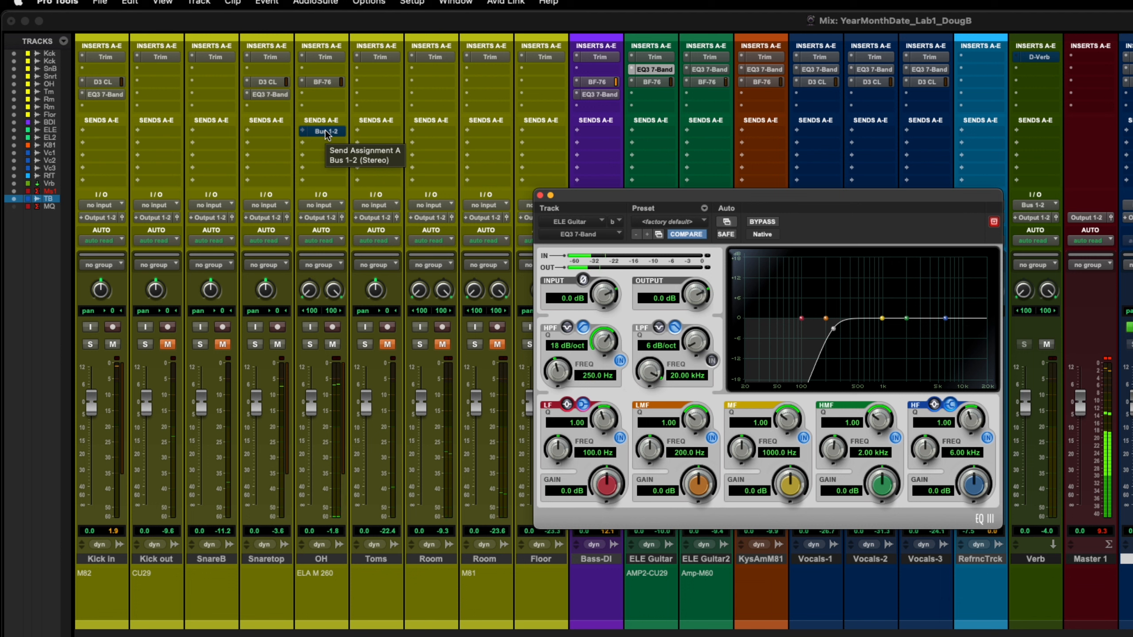
click(598, 83)
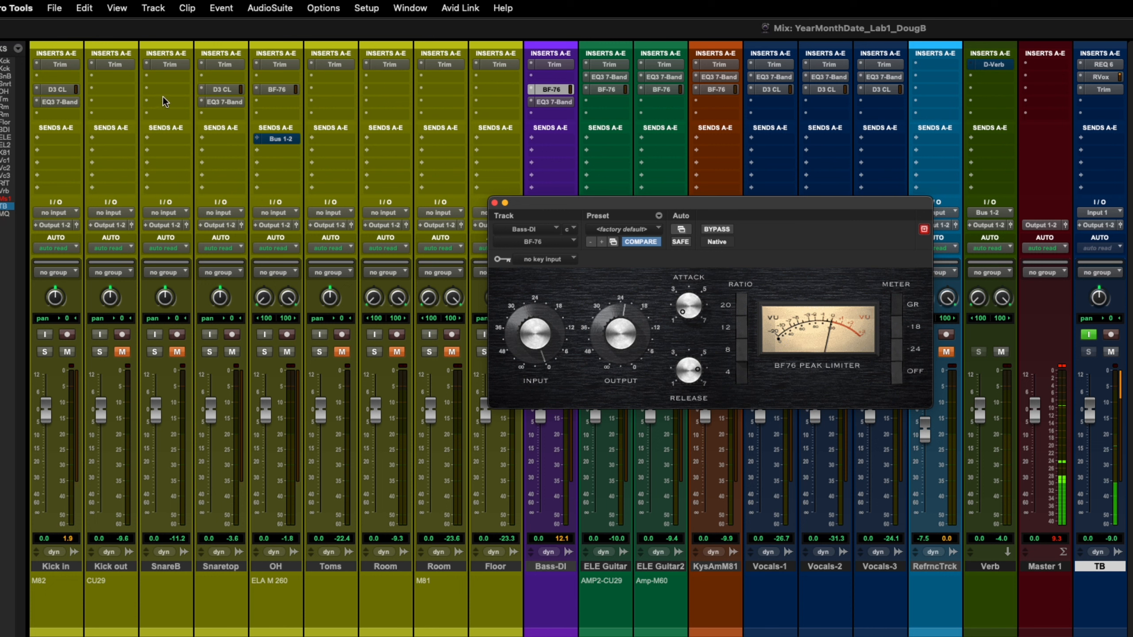
Step: Open the EQ3 7-Band on Kick in, reposition its window below the inserts and solo Kick in
click(57, 102)
drag(634, 207, 322, 252)
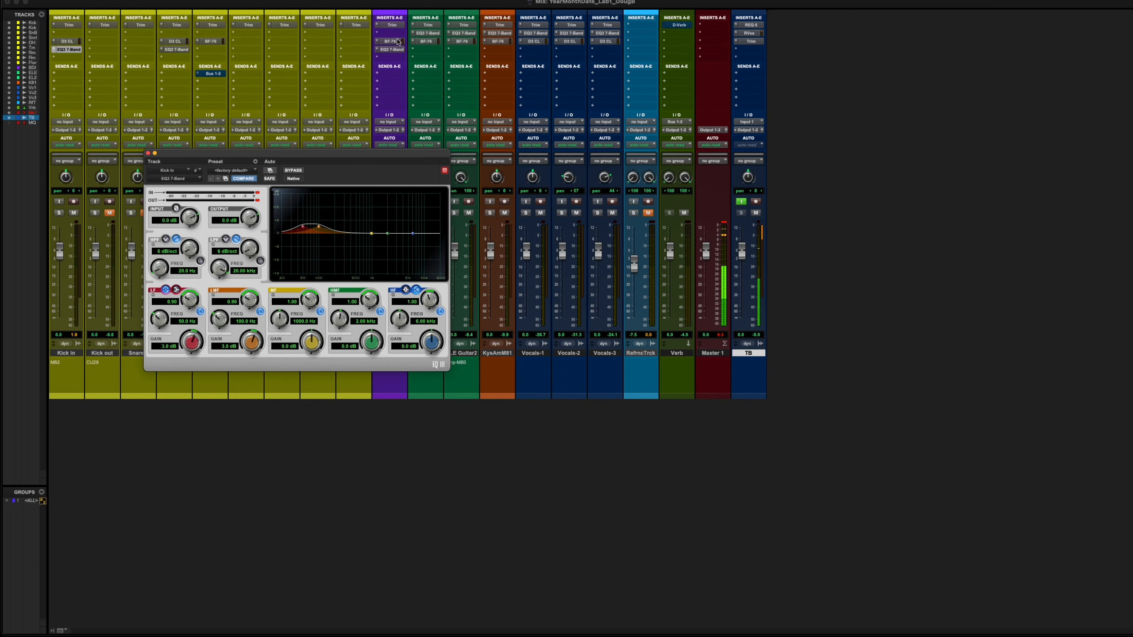
drag(337, 163, 305, 196)
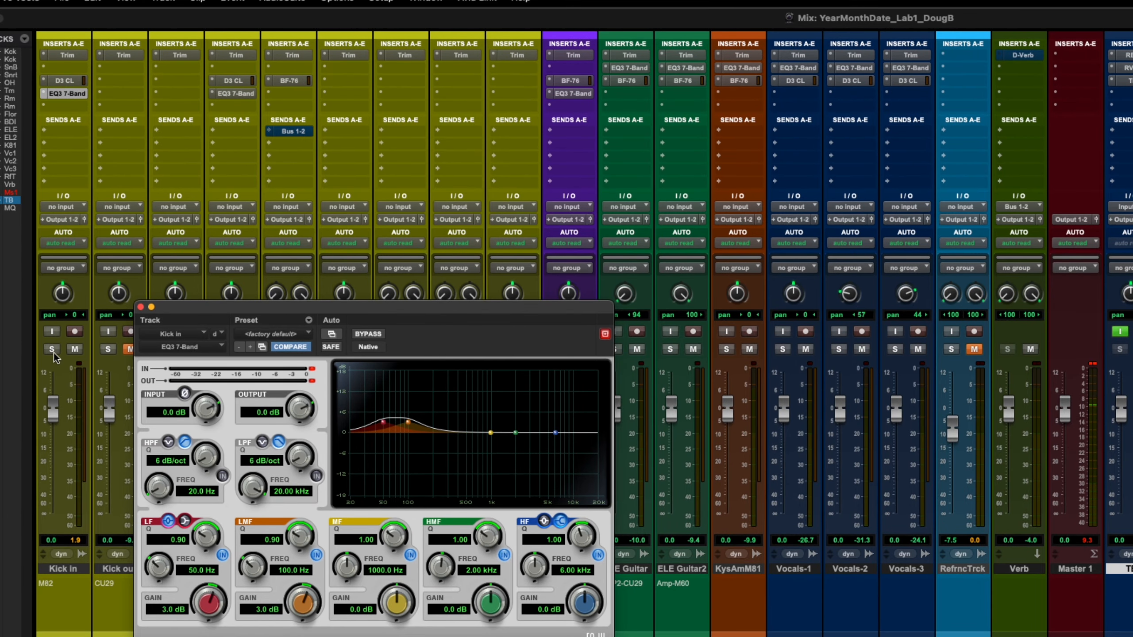
click(52, 349)
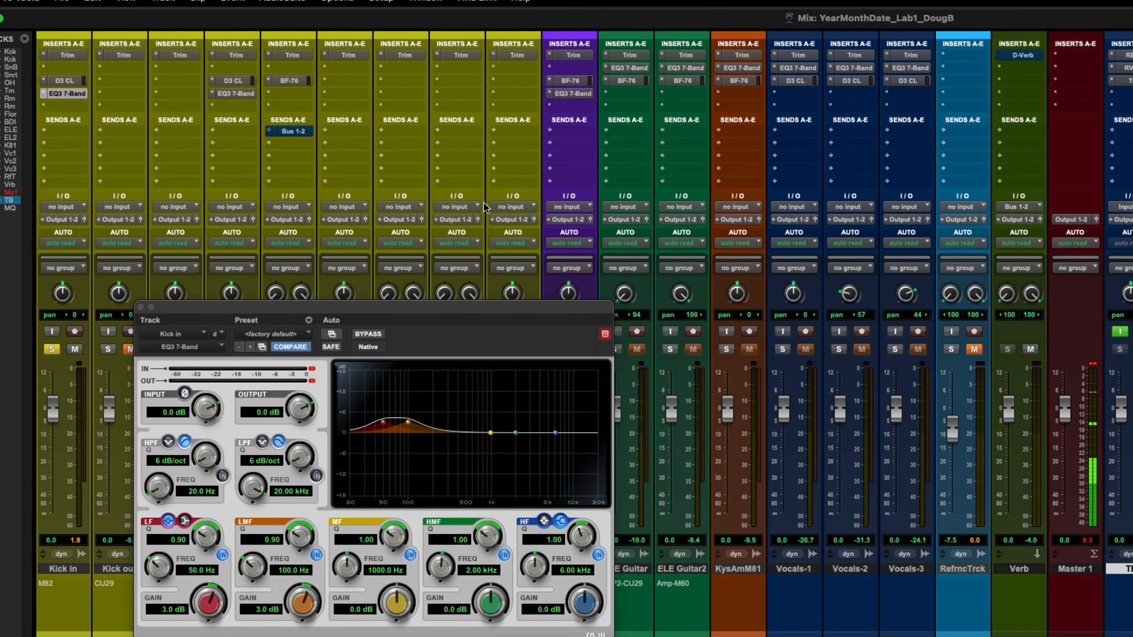
drag(532, 307, 440, 293)
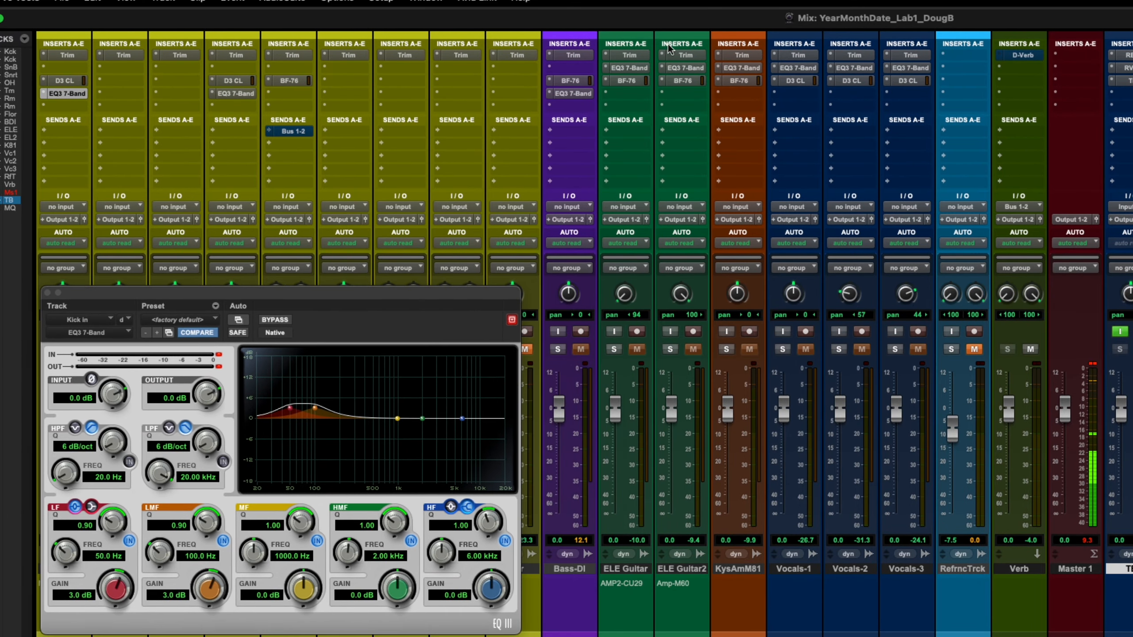
Step: Open the Bass-DI EQ3 7-Band in a second window and place it beside the Kick in EQ for comparison
click(574, 93)
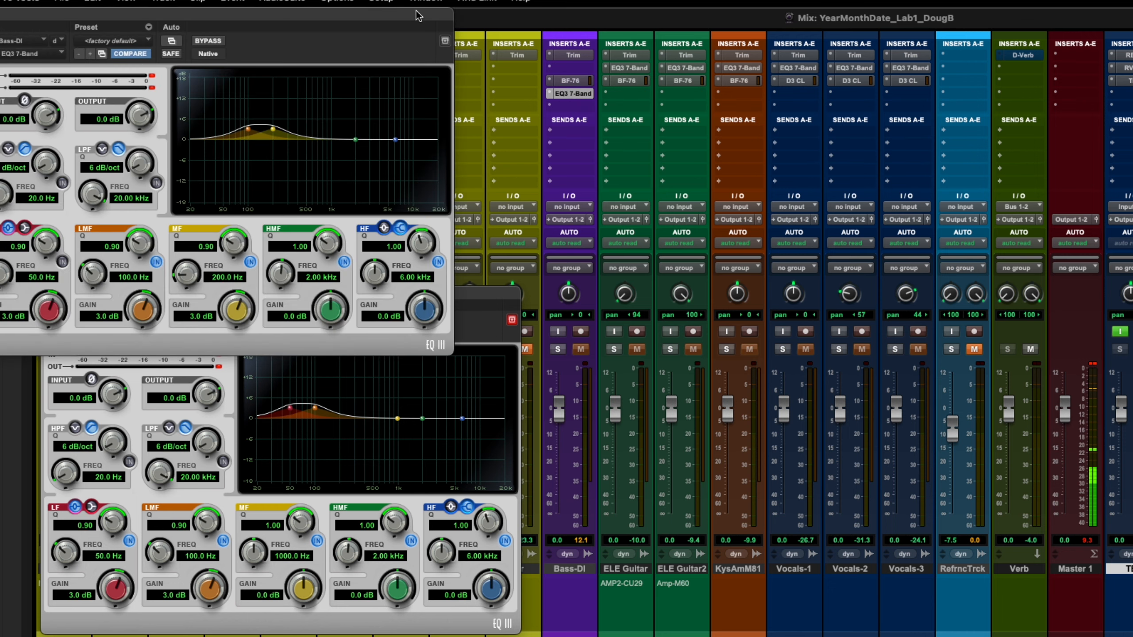
drag(418, 16, 958, 311)
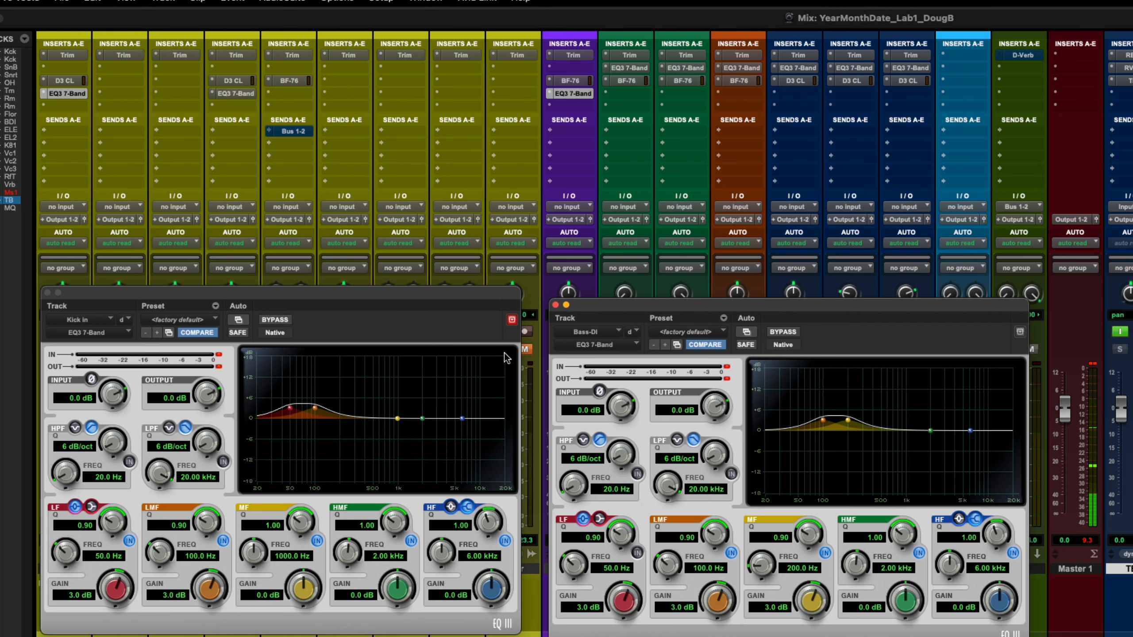
drag(612, 310, 694, 282)
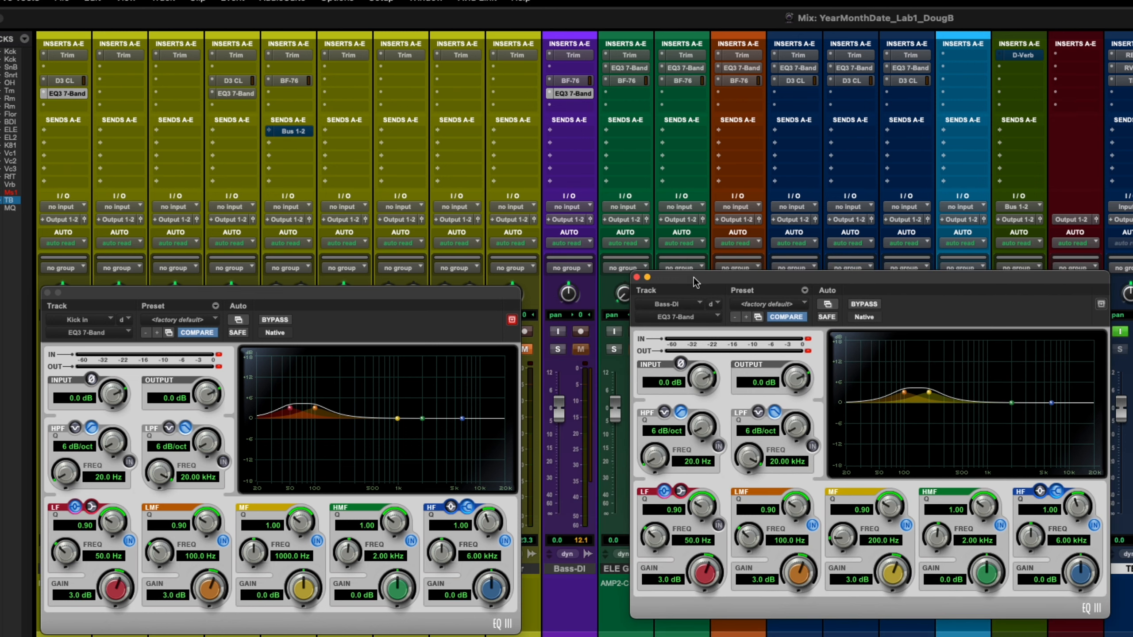
Step: Solo Bass-DI and compare it with the Bass-DI and Kick in EQ3 7-Band plug-ins bypassed and re-enabled
click(558, 351)
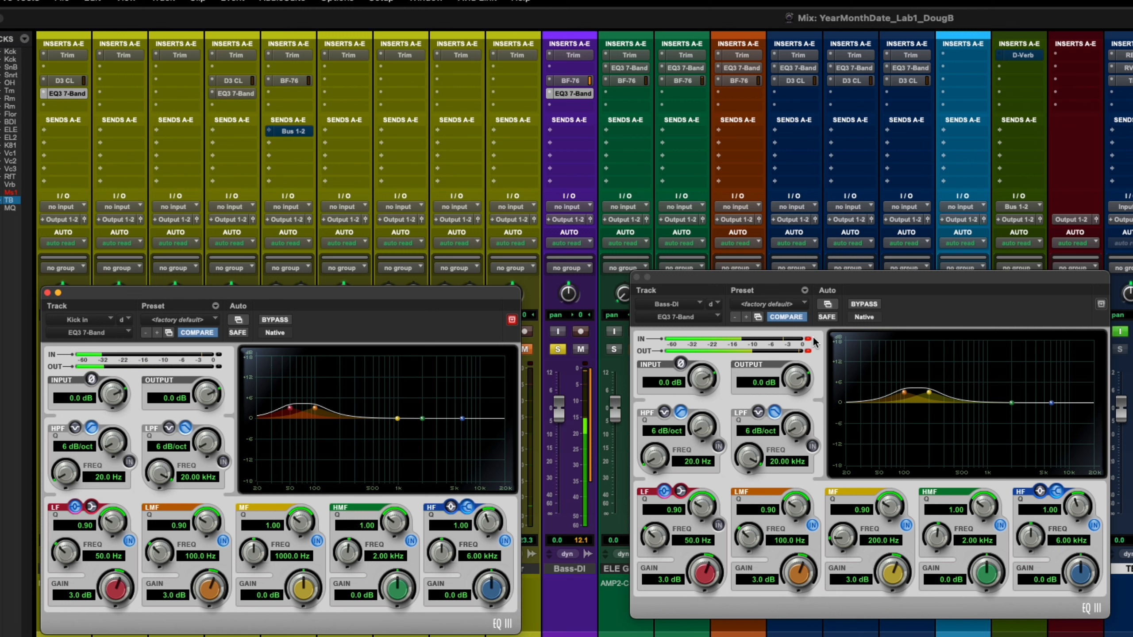
click(807, 351)
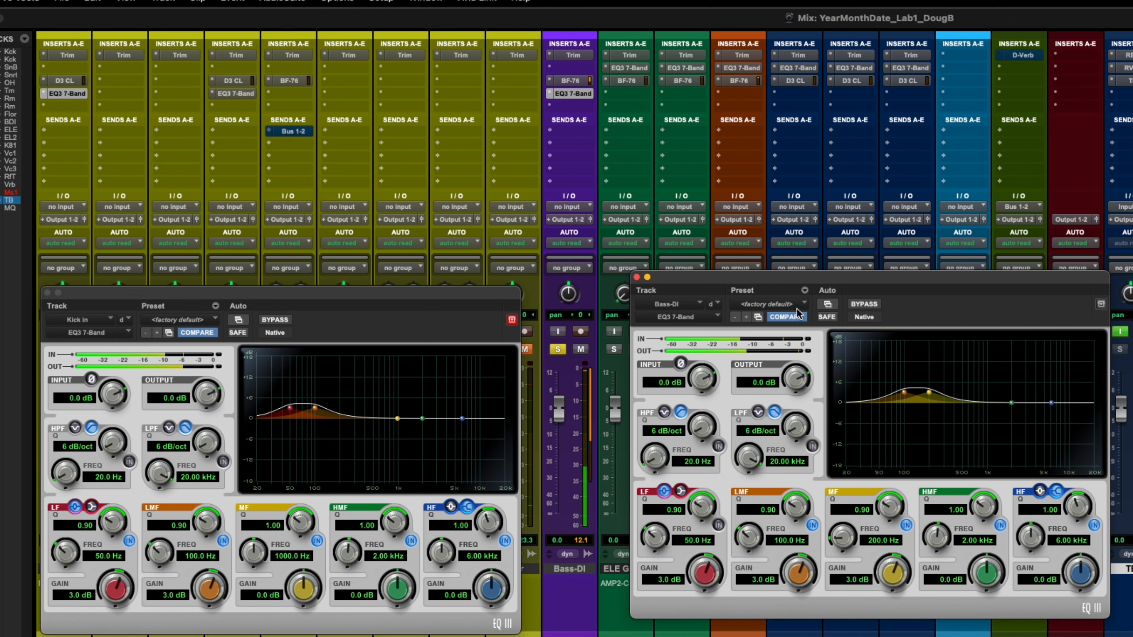
click(865, 304)
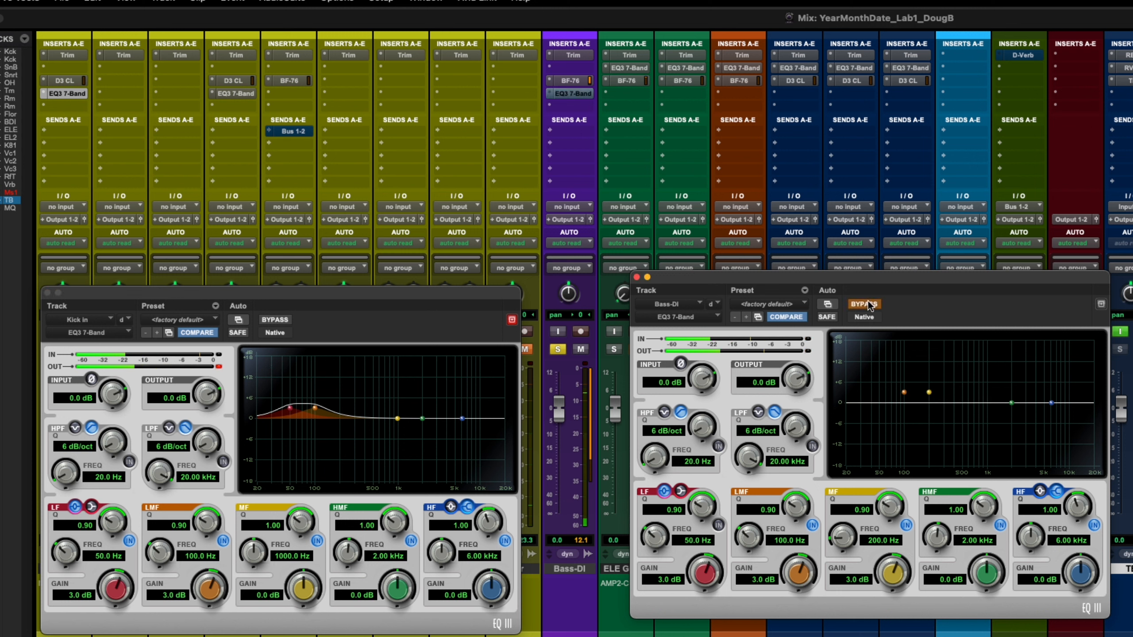
click(277, 319)
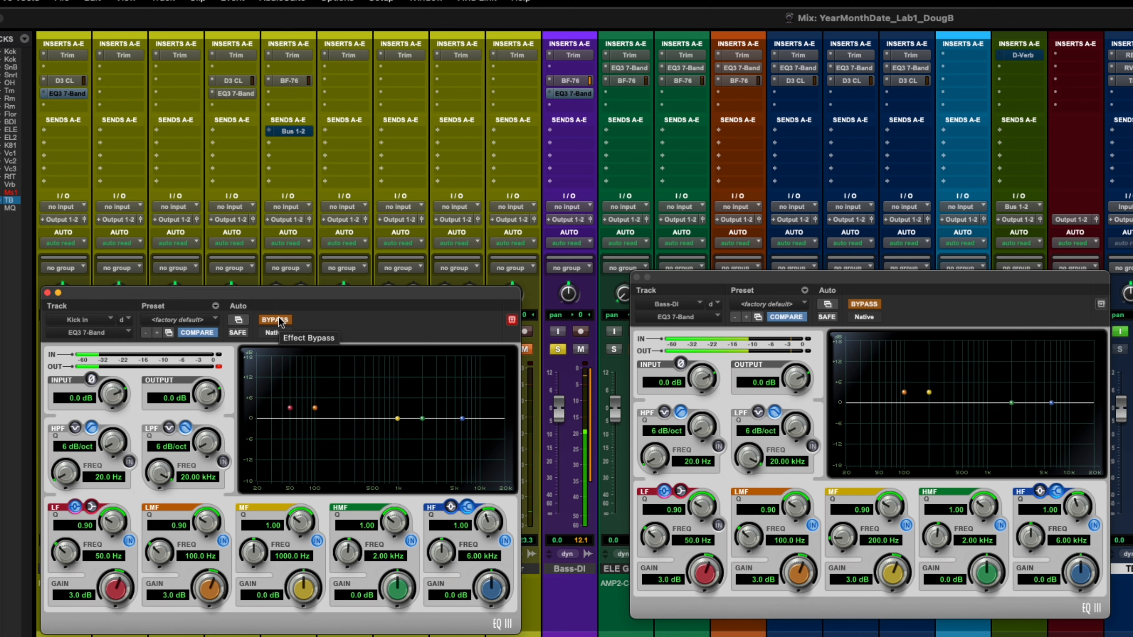
click(275, 320)
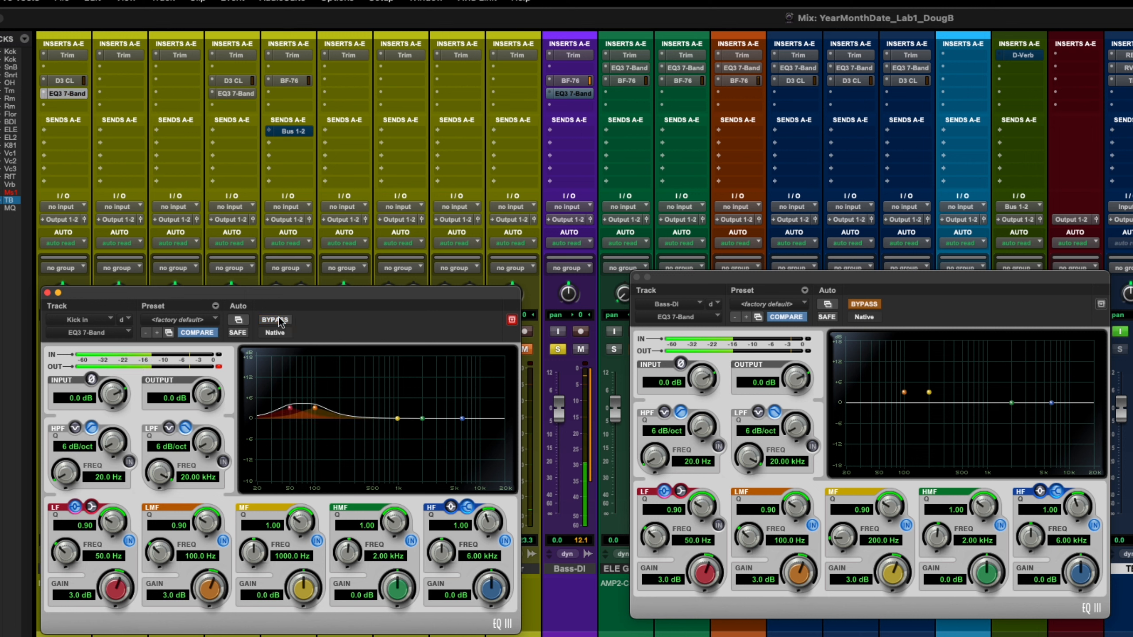
click(862, 305)
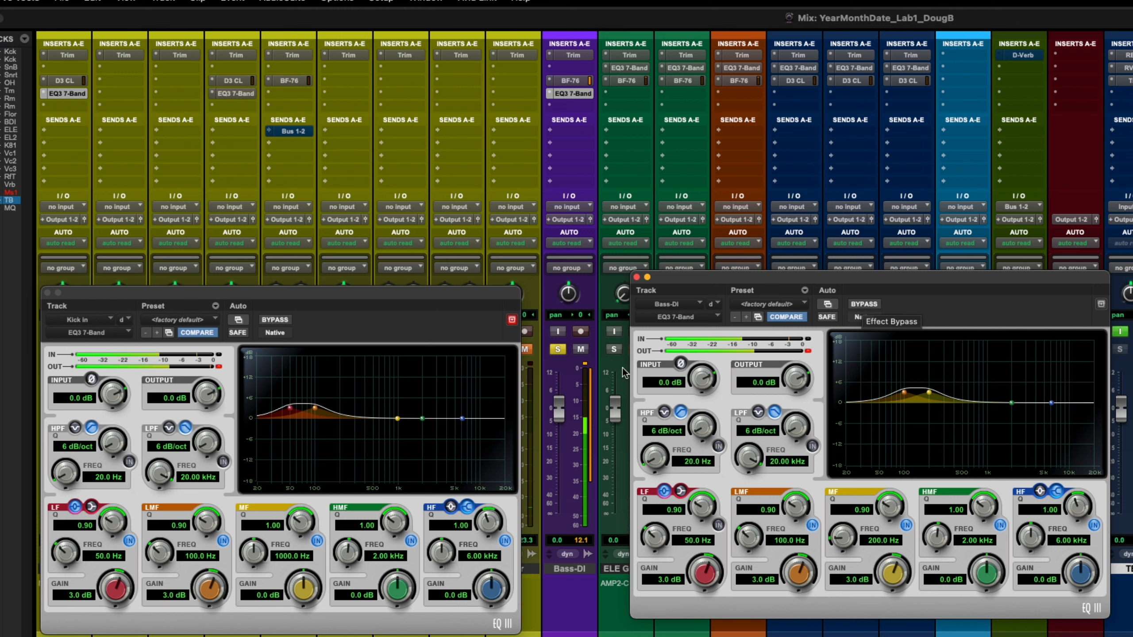
Step: Unsolo Bass-DI and close the Bass-DI and Kick in EQ3 7-Band windows
click(558, 349)
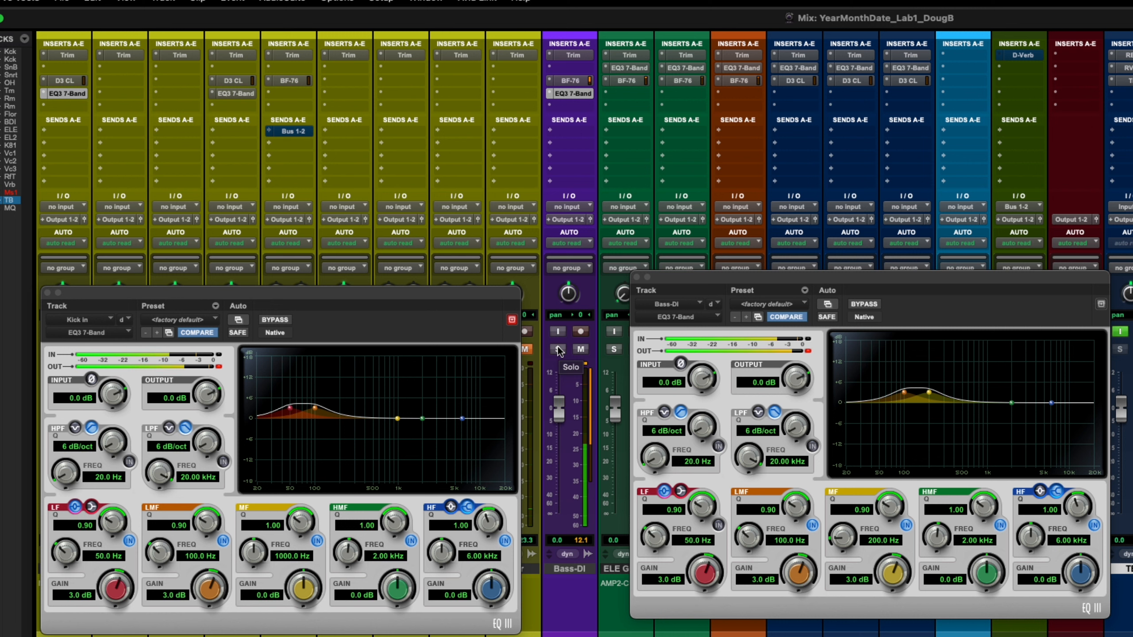
click(636, 278)
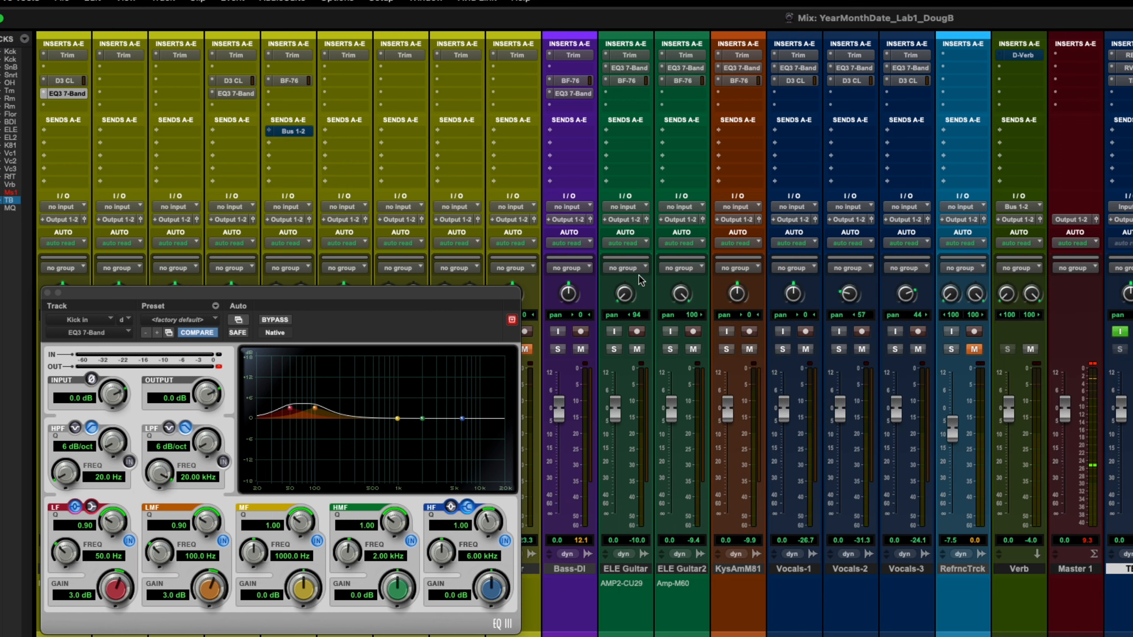
click(47, 293)
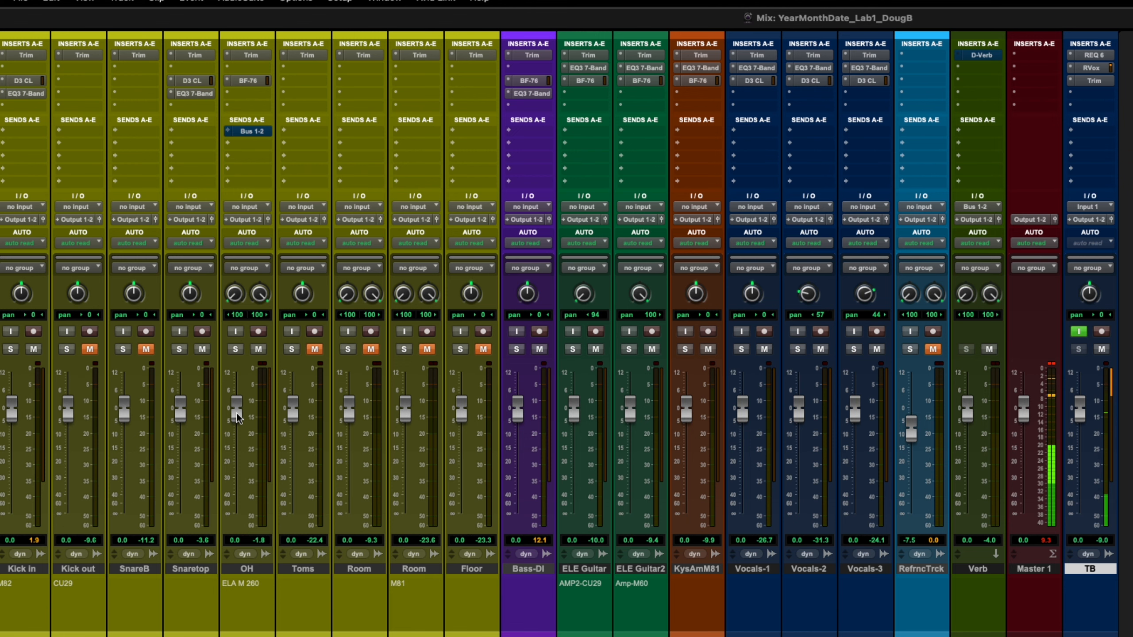
Step: Solo OH, open its BF-76 limiter and move the plug-in window clear of the OH channel strip
click(235, 349)
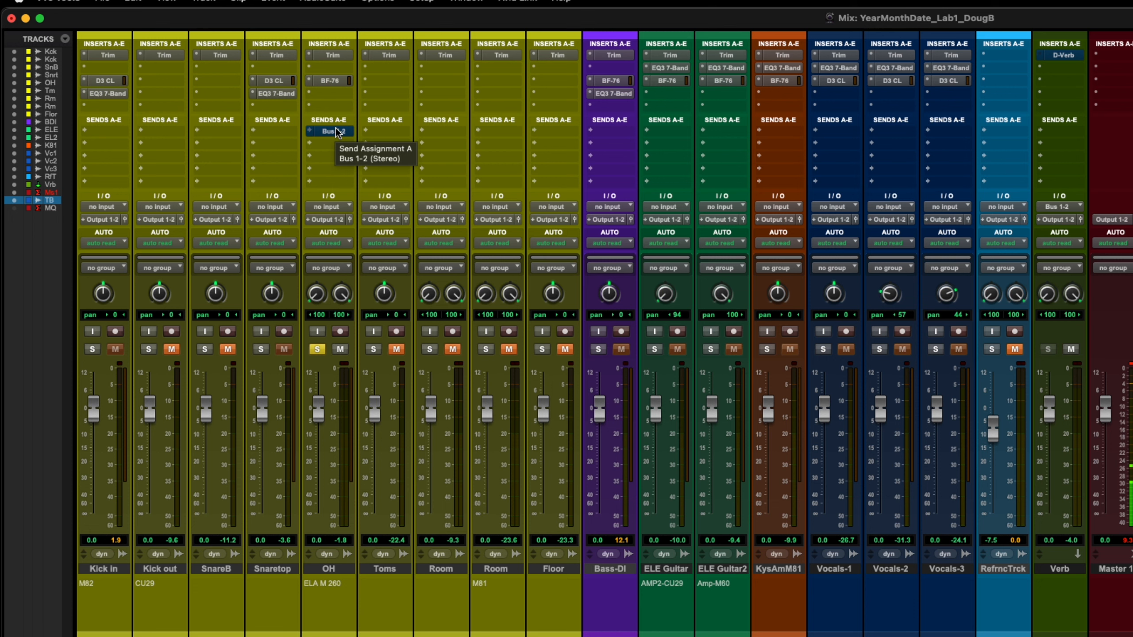
click(329, 81)
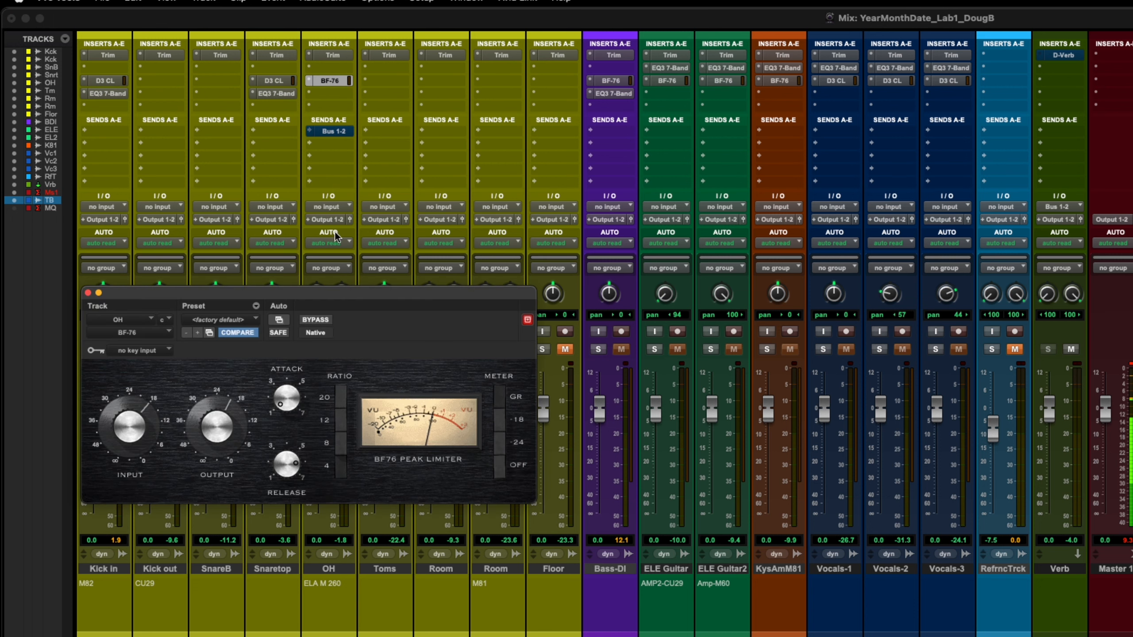
drag(250, 297, 644, 269)
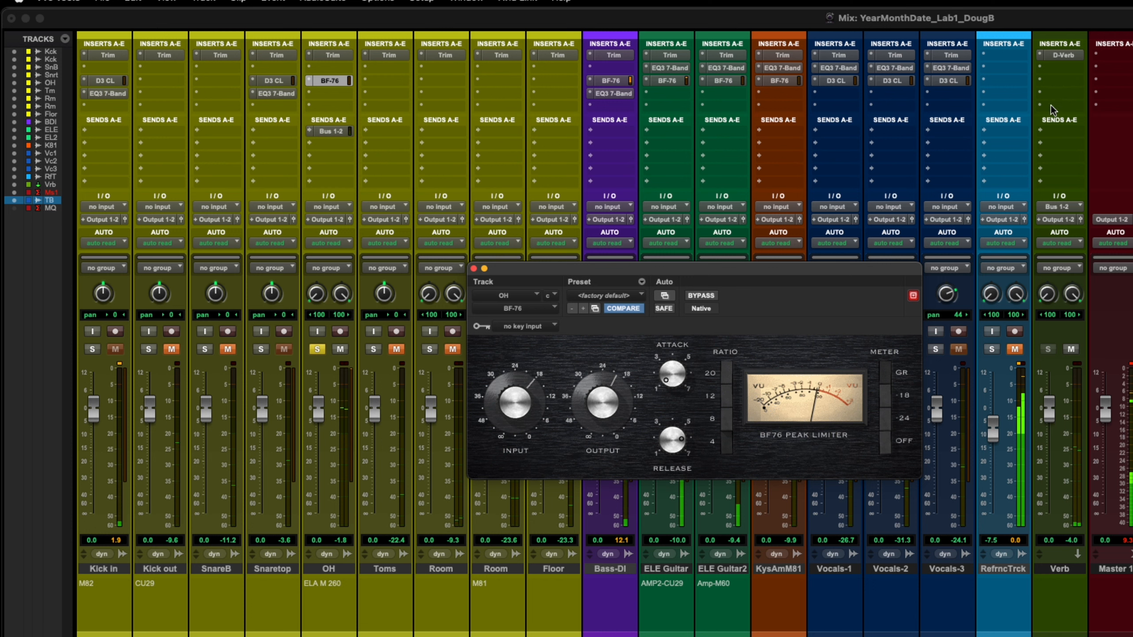
Step: Unmute and solo RefrncTrck to compare it with the OH sound, then mute and unsolo it again
click(1015, 350)
click(991, 350)
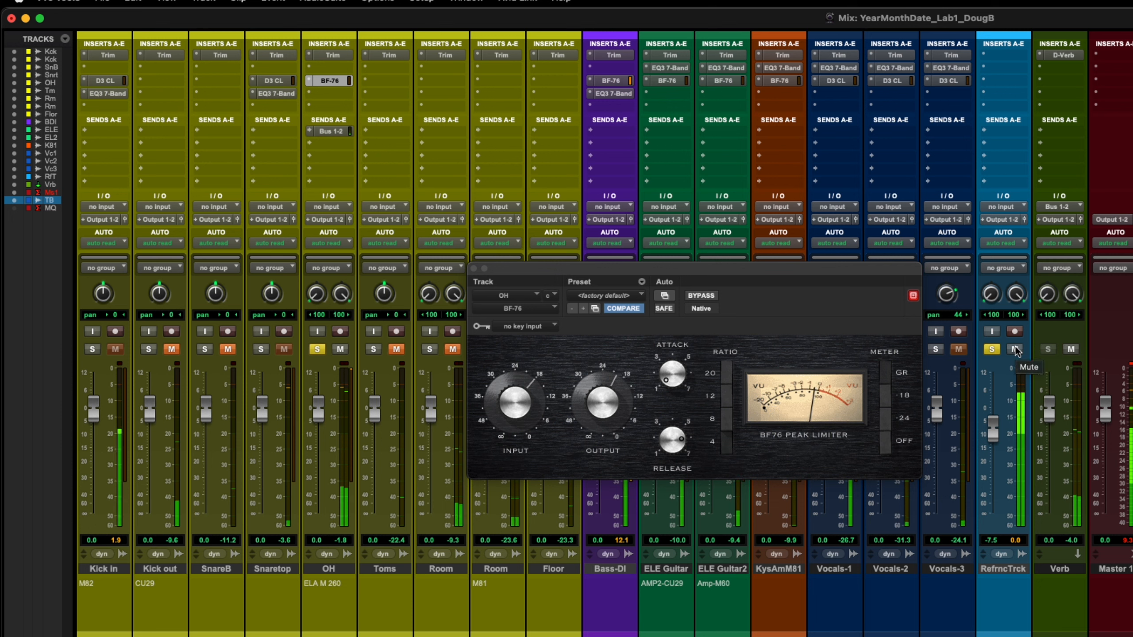
click(1015, 349)
click(993, 349)
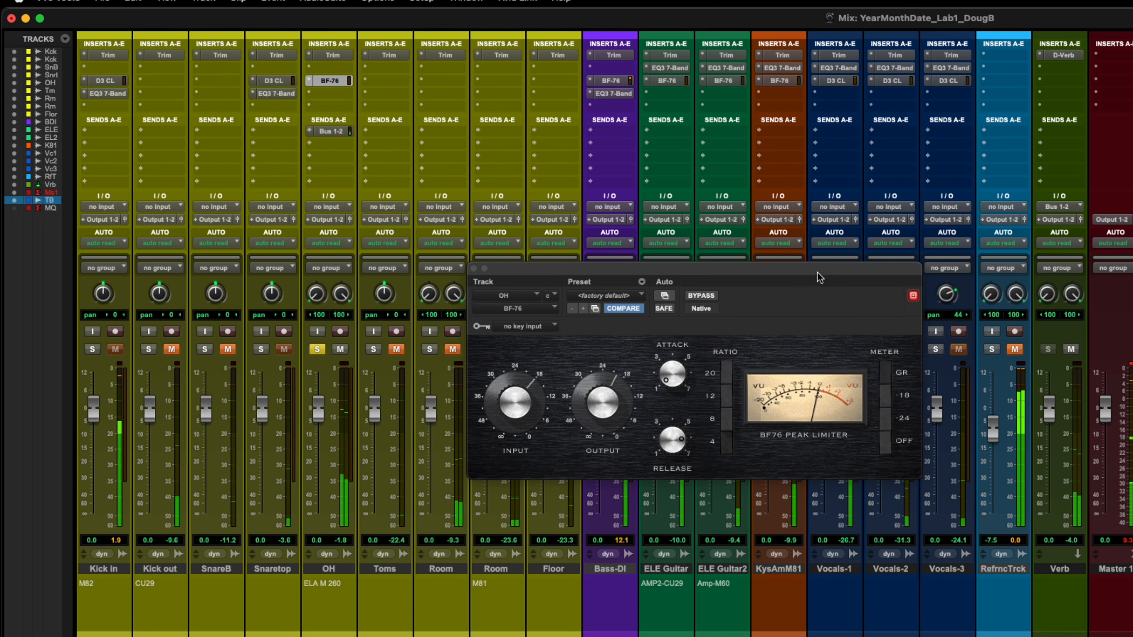
Step: Move the BF-76 window off the vocal strips, solo Vocals-1 and copy the Bus 1-2 send from OH to Vocals-1
drag(818, 273, 704, 413)
click(825, 347)
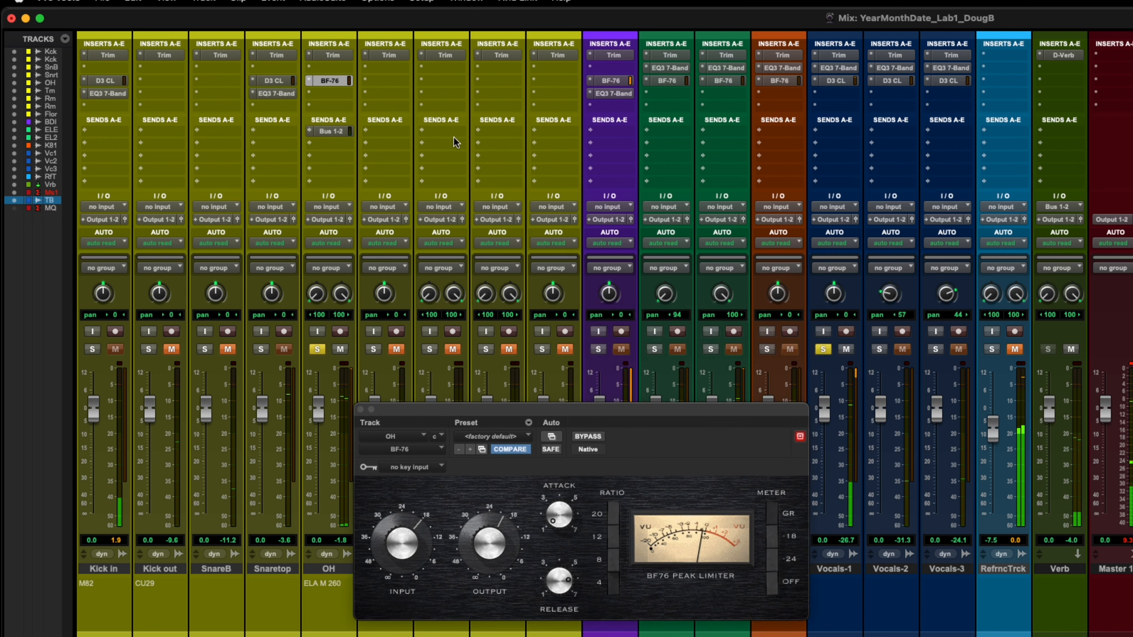
drag(333, 131, 836, 129)
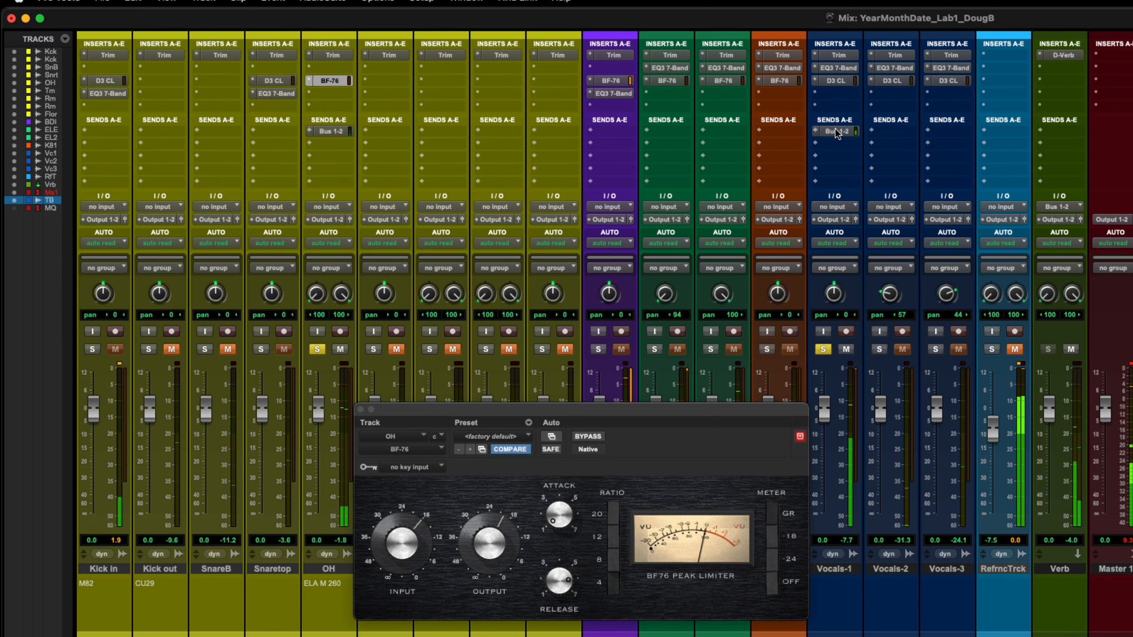
Step: Lower the Vocals-1 Bus 1-2 send level to about -8.9 dB and clear all track solos
click(836, 130)
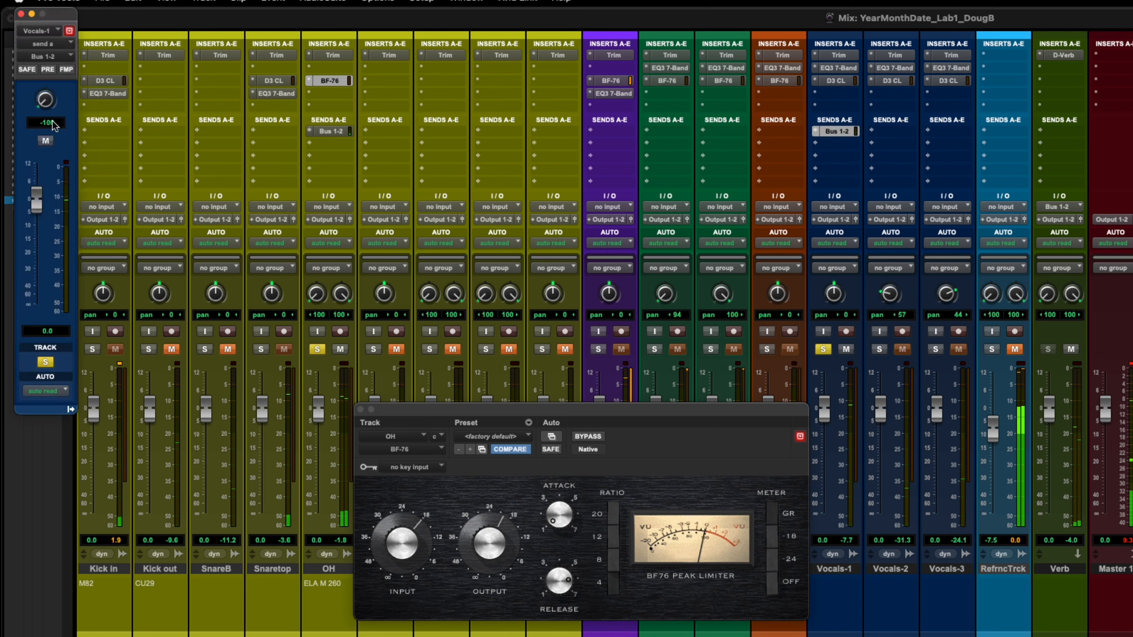
drag(35, 217, 41, 228)
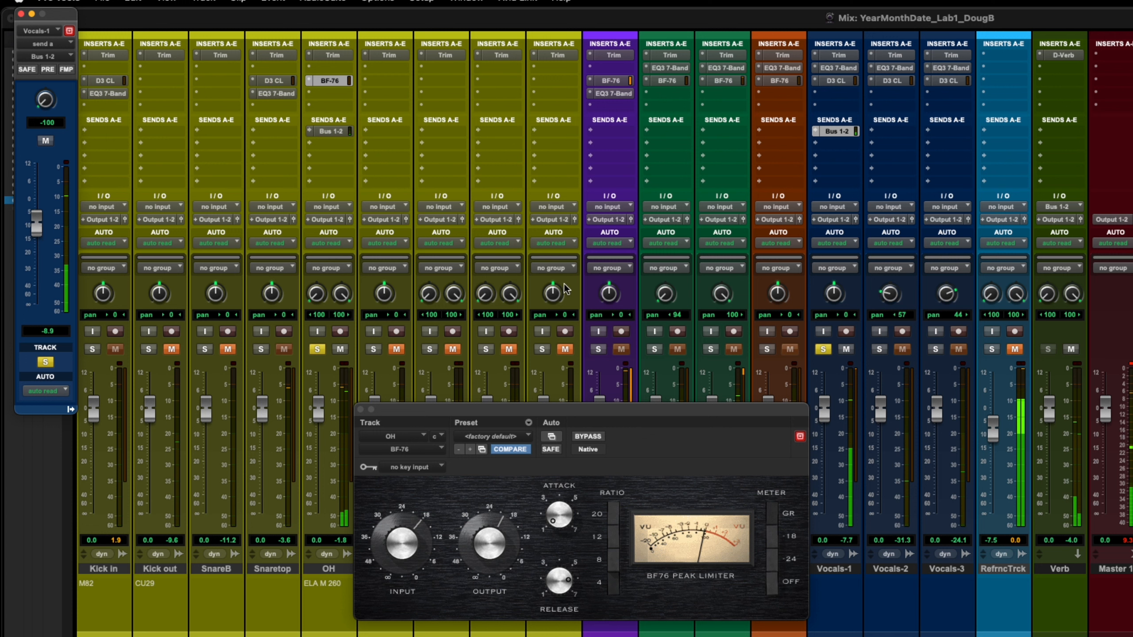
alt+click(824, 349)
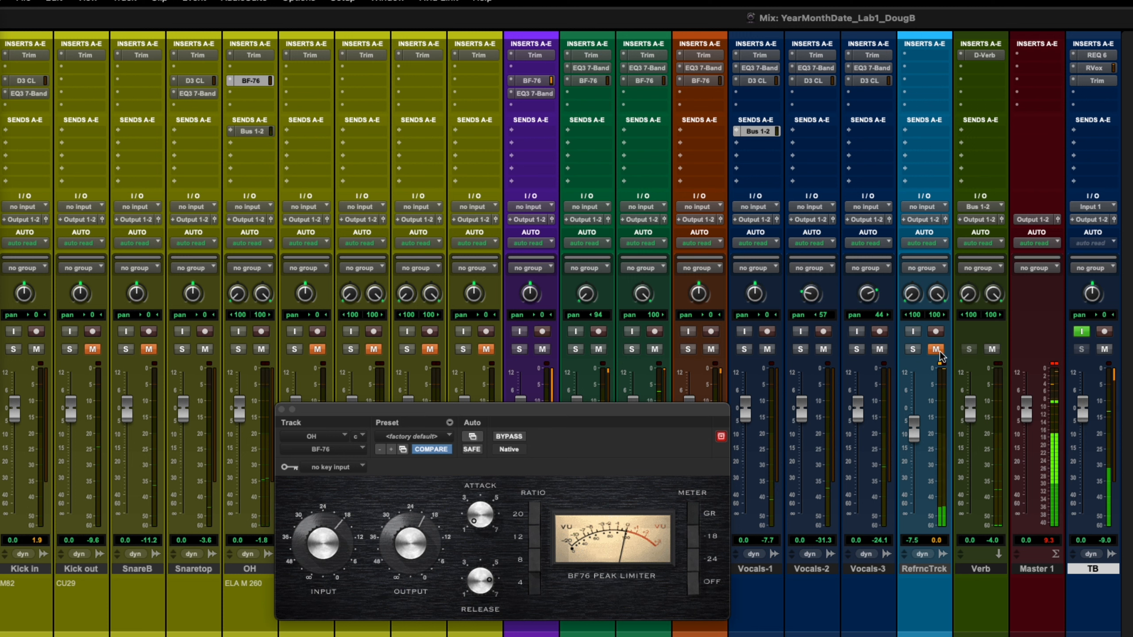
Step: Audition RefrncTrck in solo against the full mix, then return it to muted and unsoloed
click(915, 353)
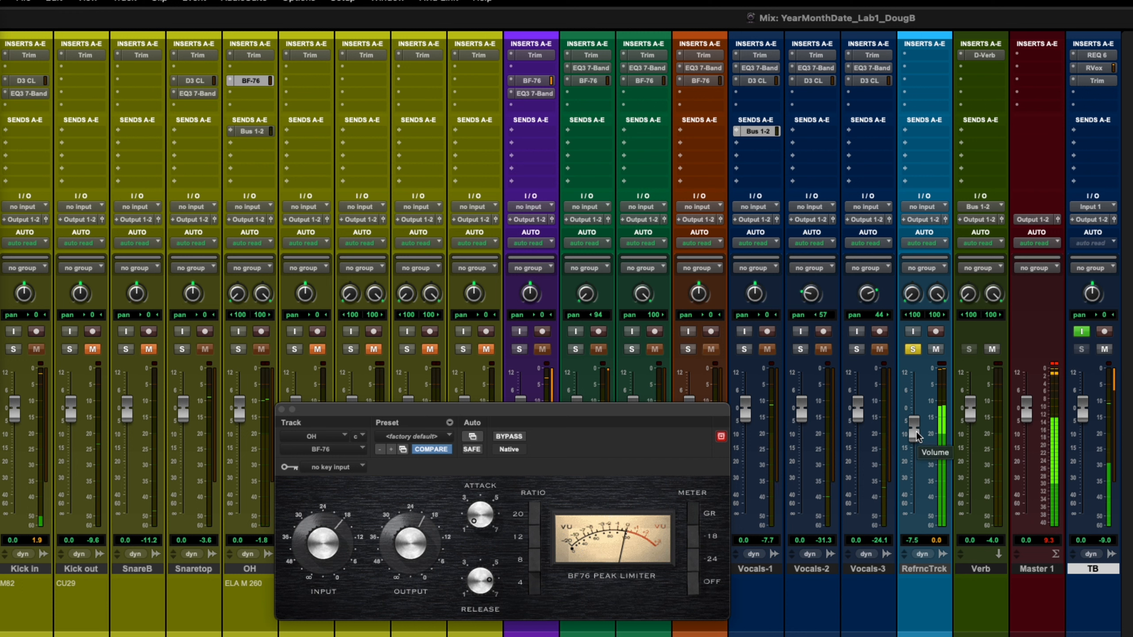
click(936, 349)
click(913, 349)
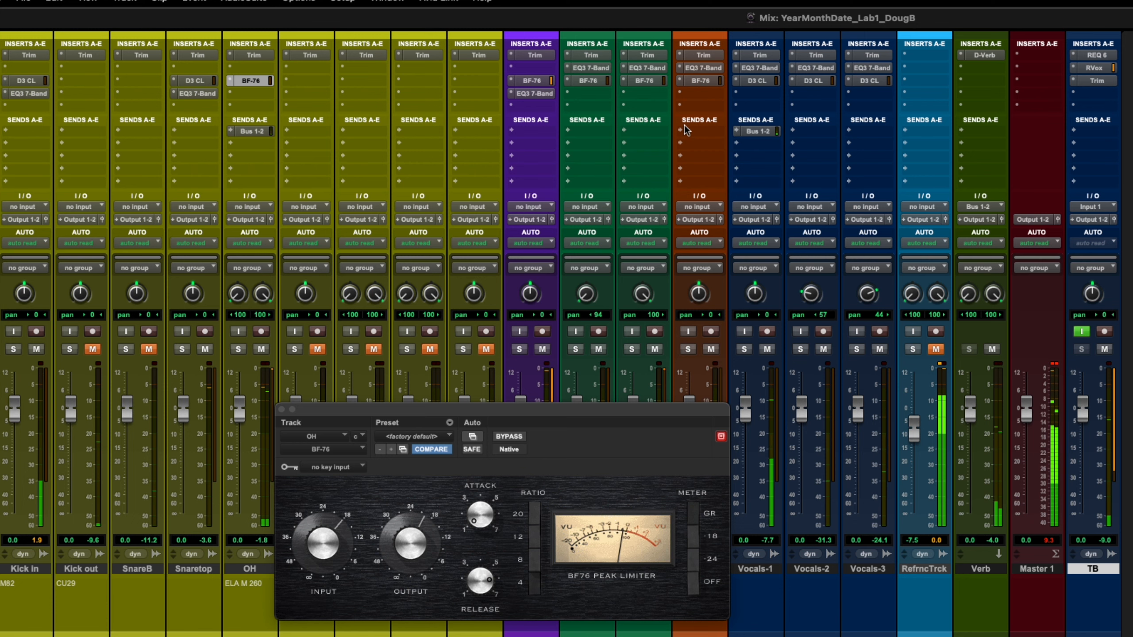
Step: Raise the Vocals-1 Bus 1-2 send level to about +0.2 dB and copy that send to KysAmM81
click(756, 131)
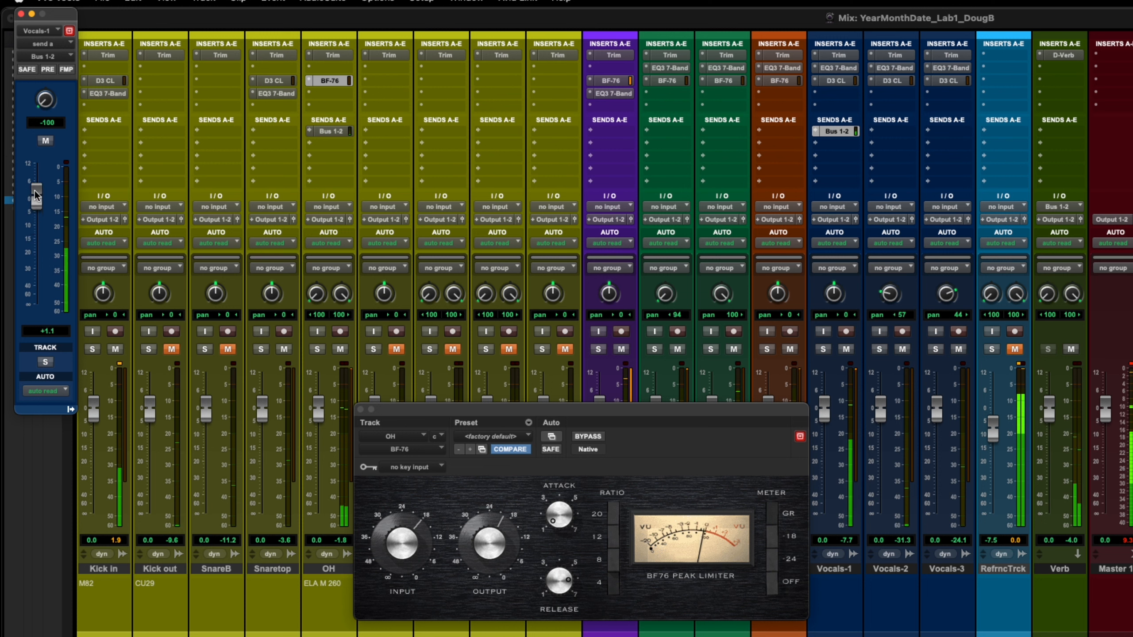
drag(37, 214, 33, 197)
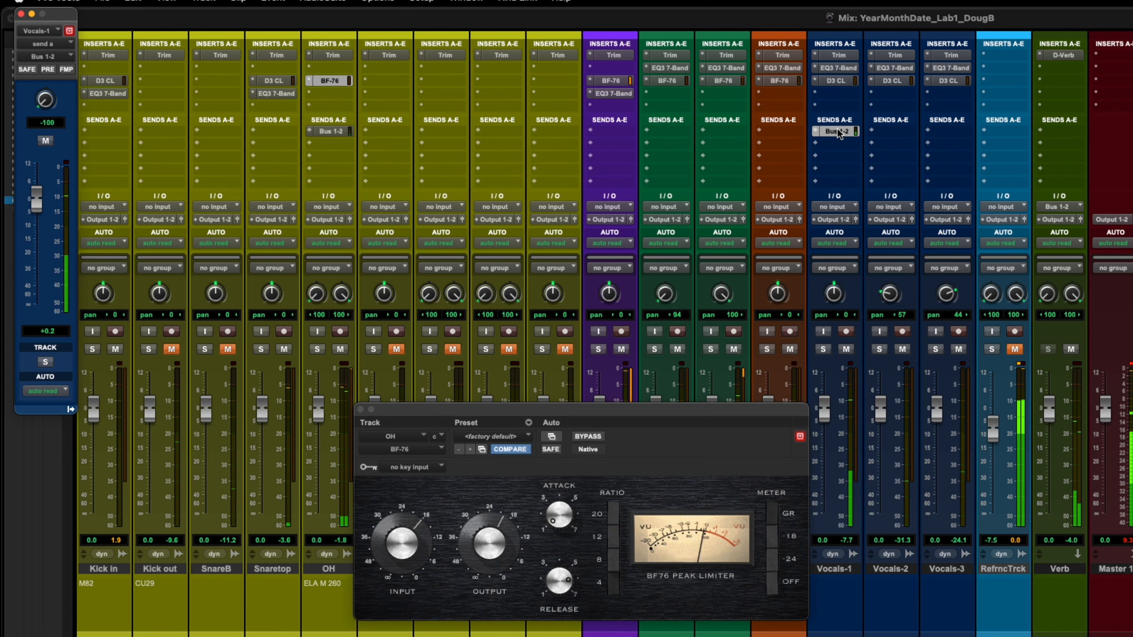
drag(839, 132, 778, 128)
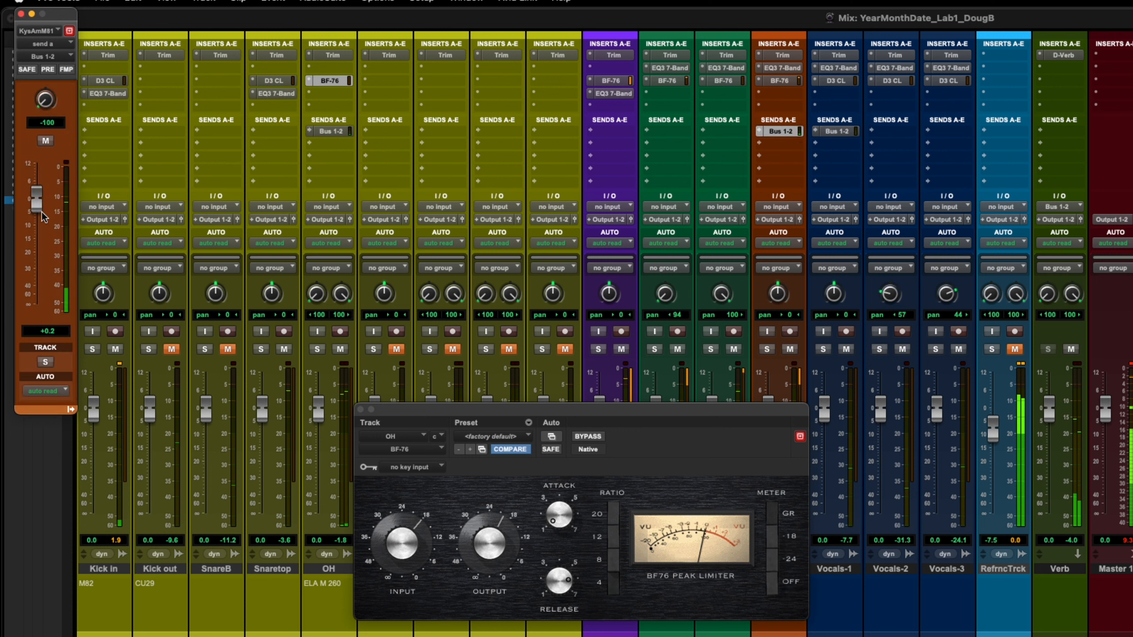
Step: Set the KysAmM81 Bus 1-2 send level to about +1.9 dB and center its send pan at 0
drag(41, 214, 37, 179)
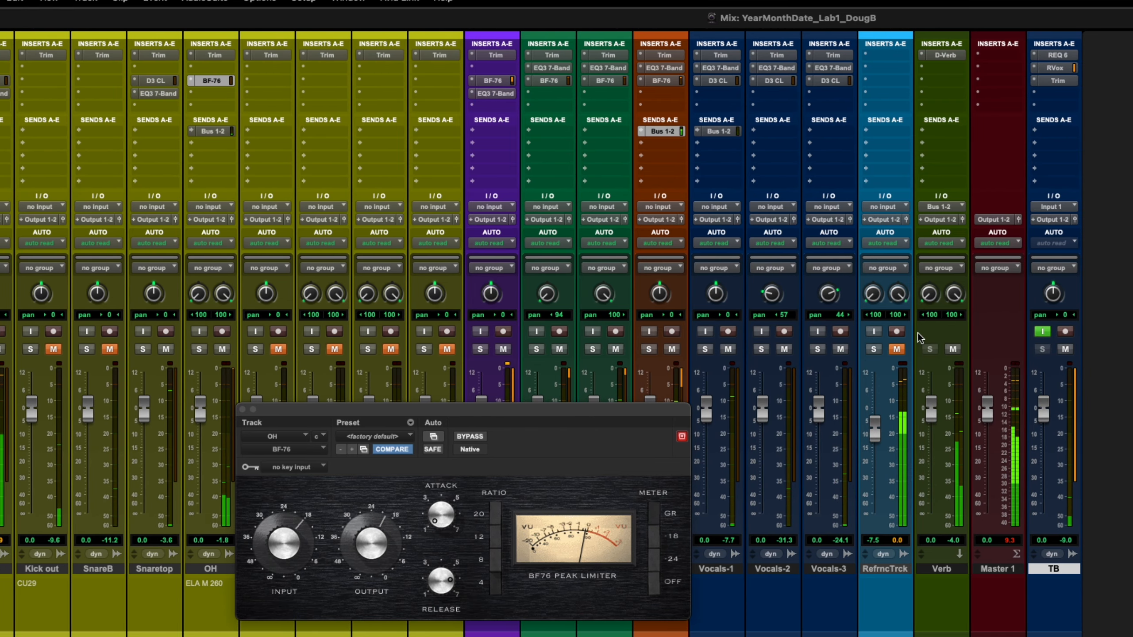
click(658, 130)
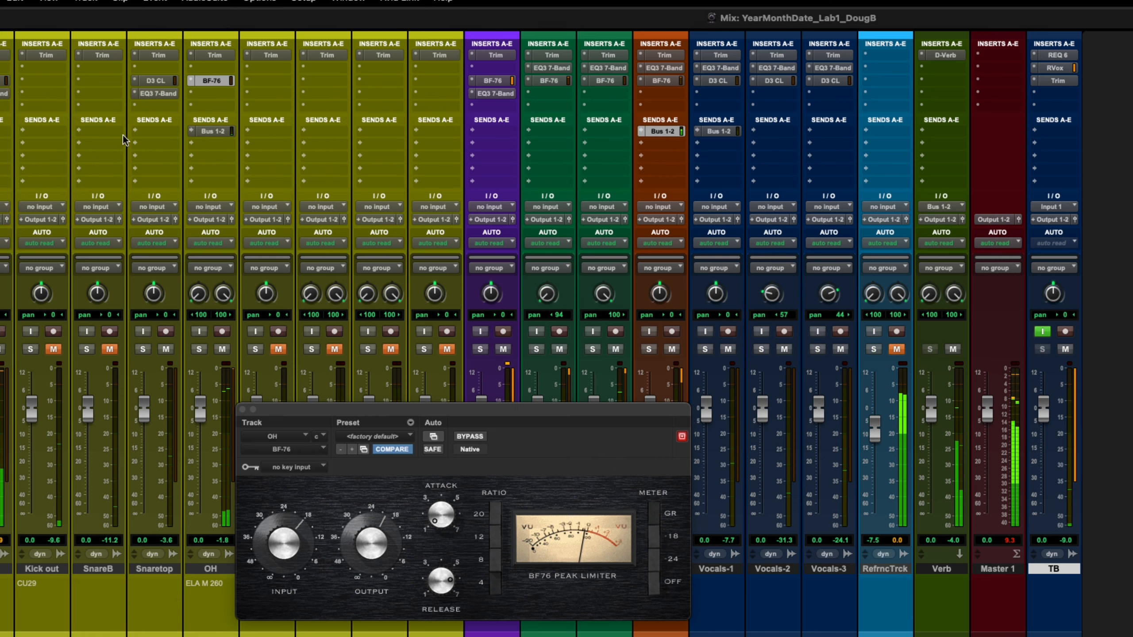
drag(32, 183, 36, 195)
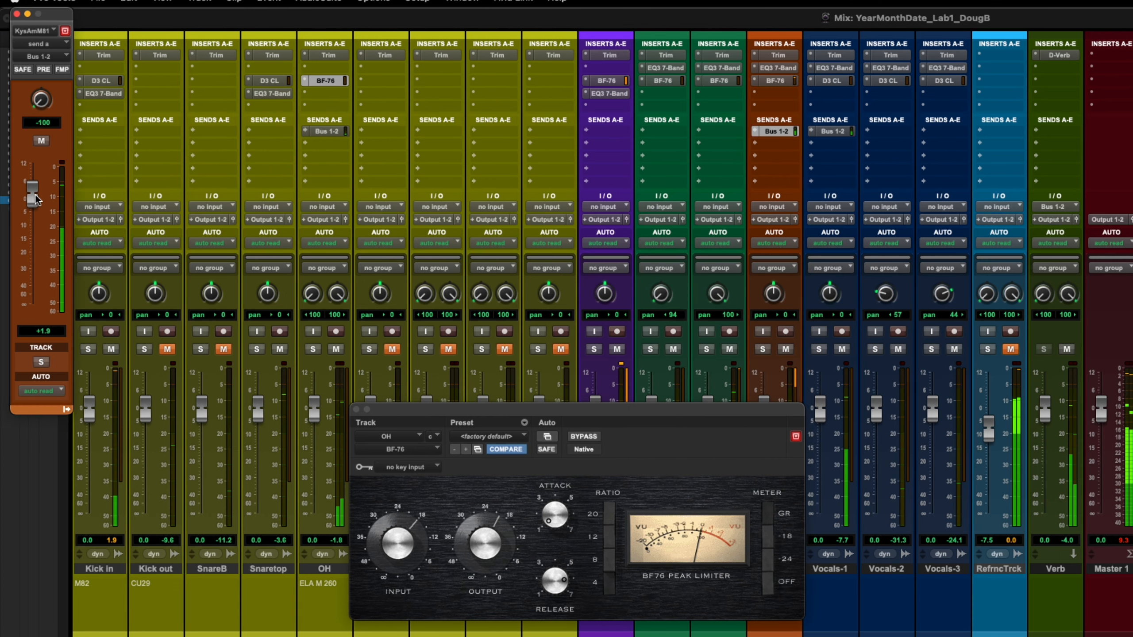
alt+click(41, 99)
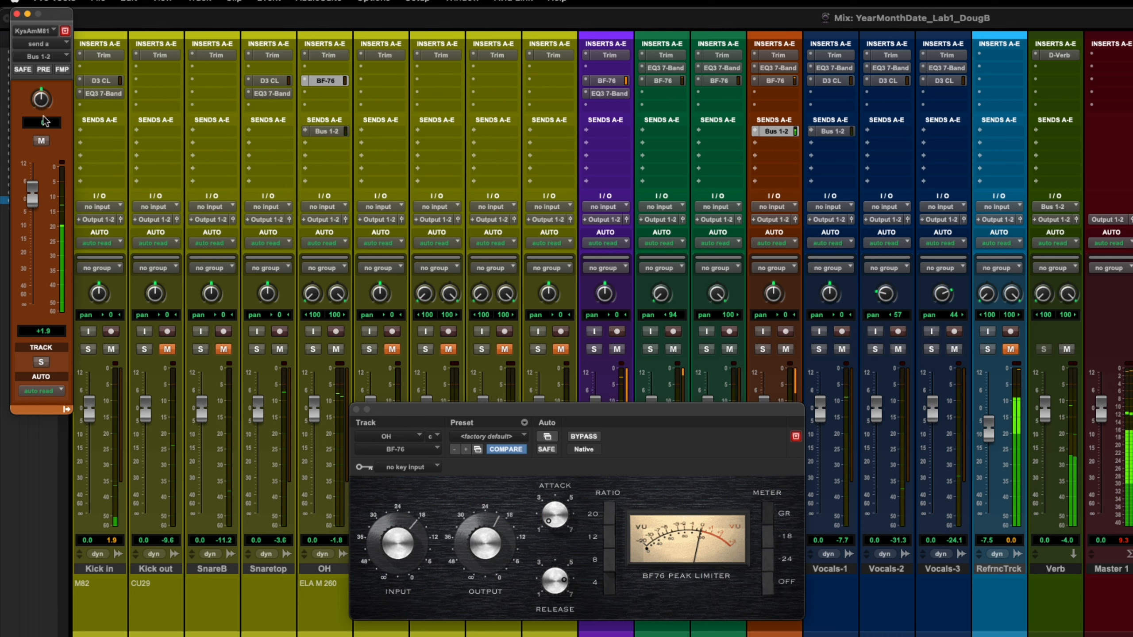
Step: Make the KysAmM81 Bus 1-2 send pre-fader and lower the track's volume fader to about -11.0 dB
click(43, 70)
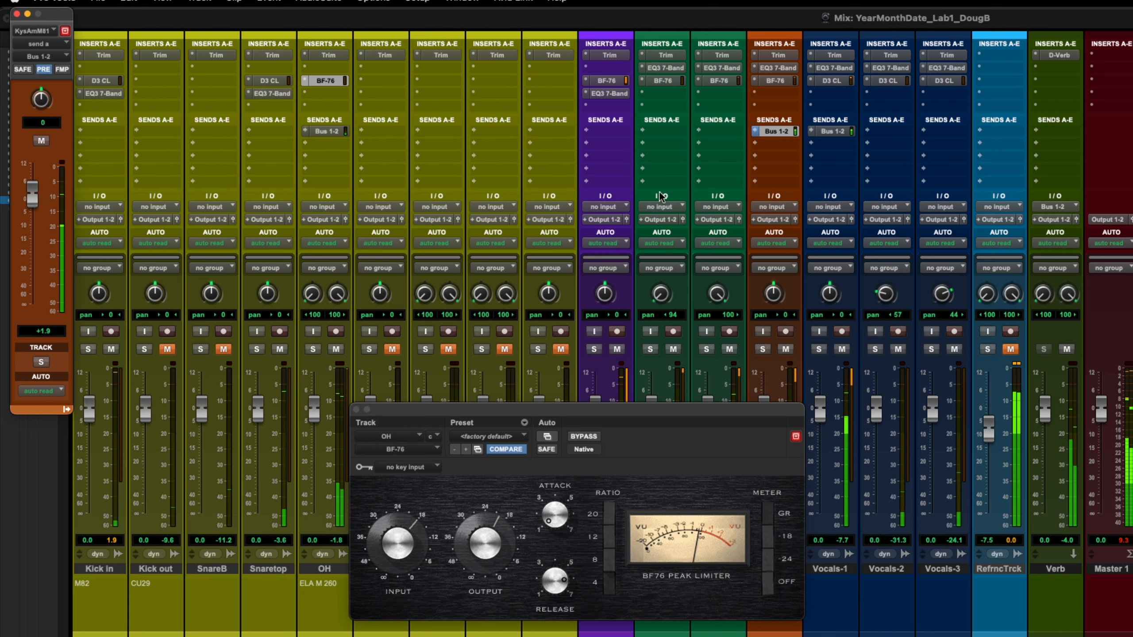
drag(774, 410, 693, 392)
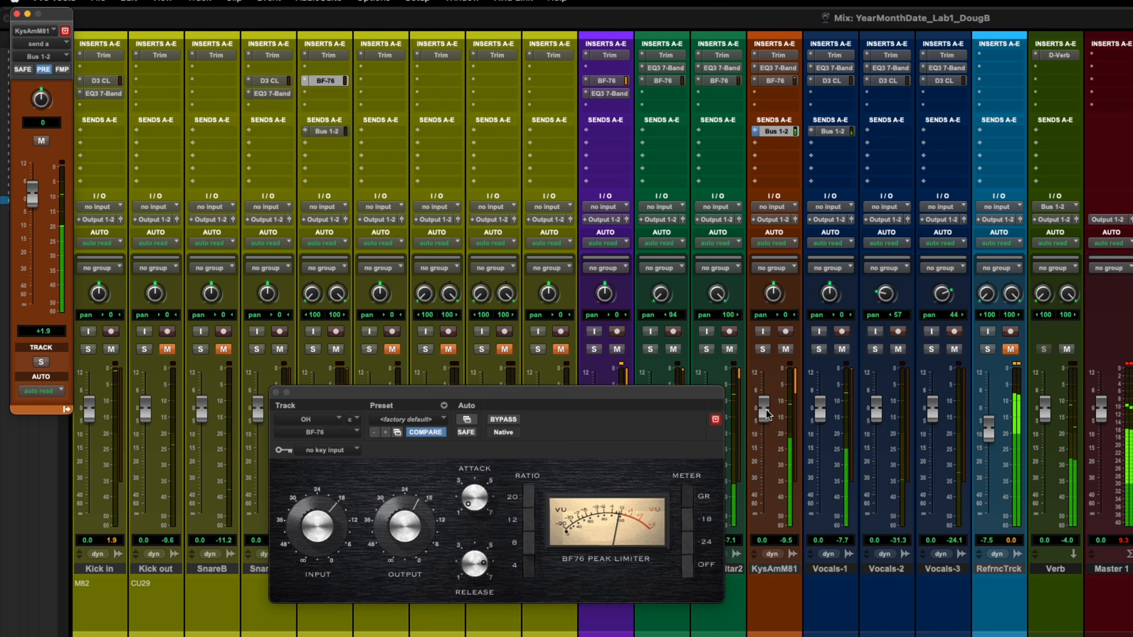
drag(764, 411, 769, 441)
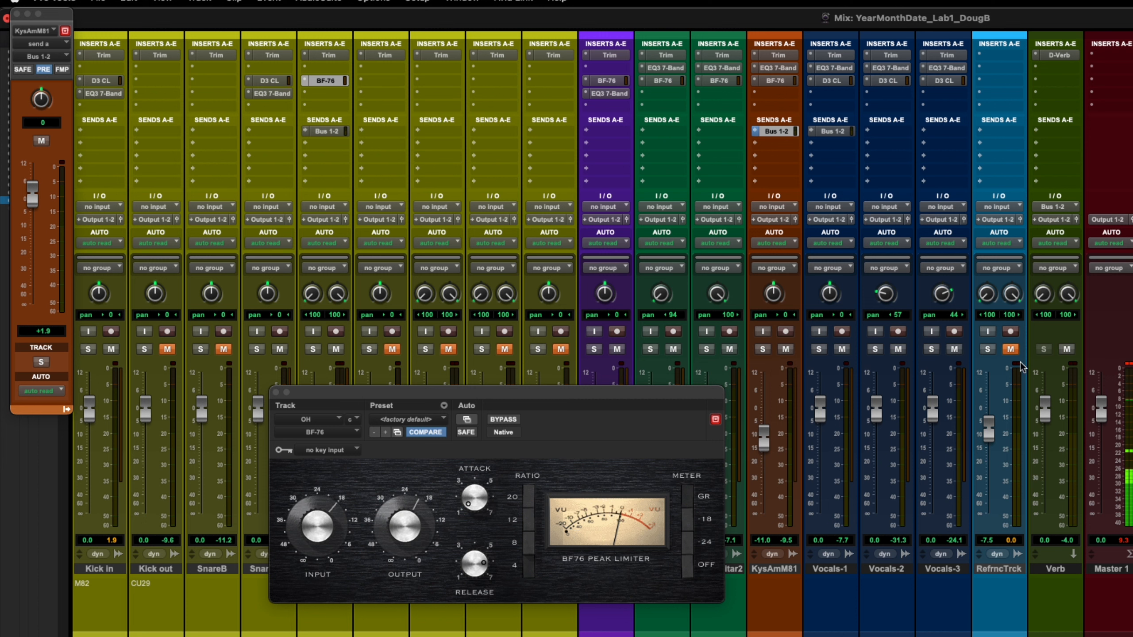
Step: Solo RefrncTrck to compare it with the mix after the keys adjustment, then mute and unsolo it
click(987, 351)
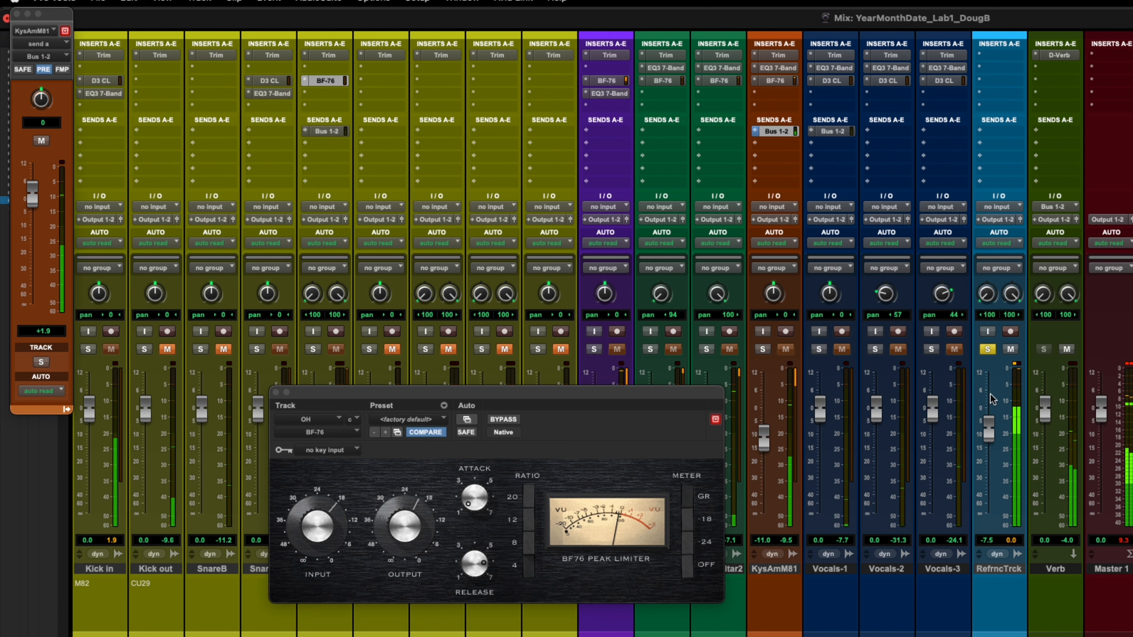
click(1011, 350)
click(993, 352)
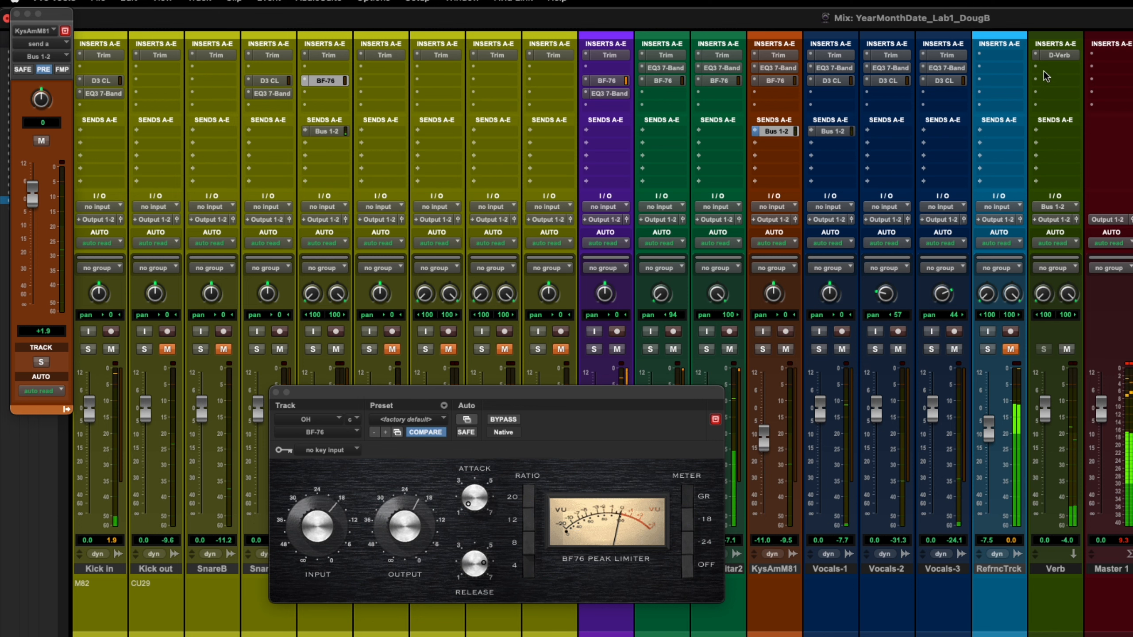
Step: Set the decay time of the D-Verb reverb on the Verb track to 2.5 sec
click(1061, 56)
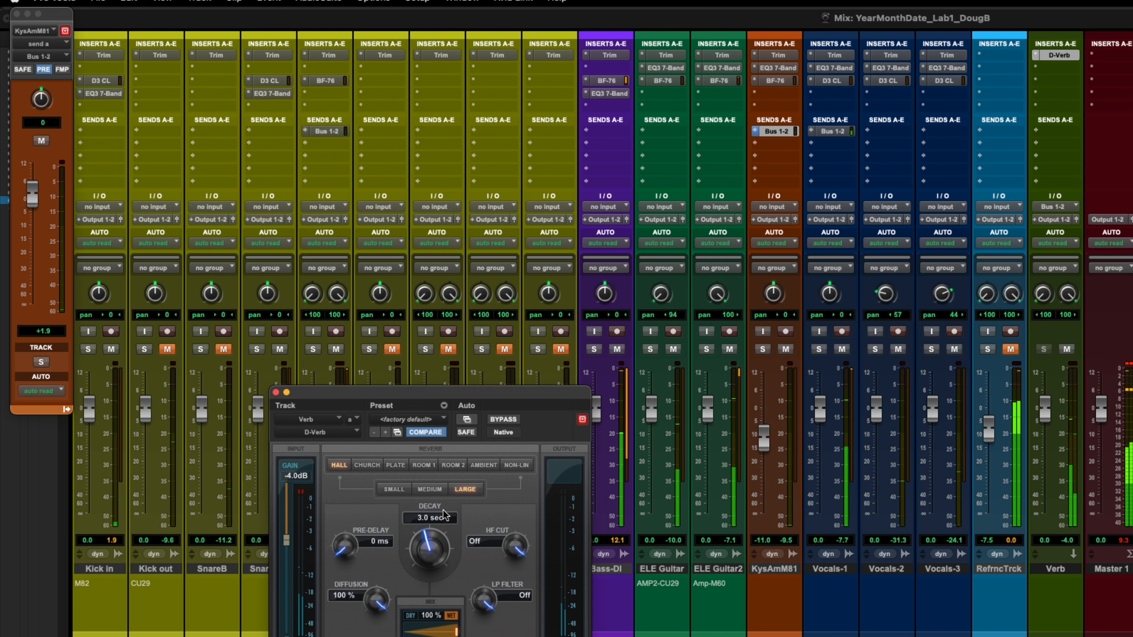
click(430, 519)
text(2.5)
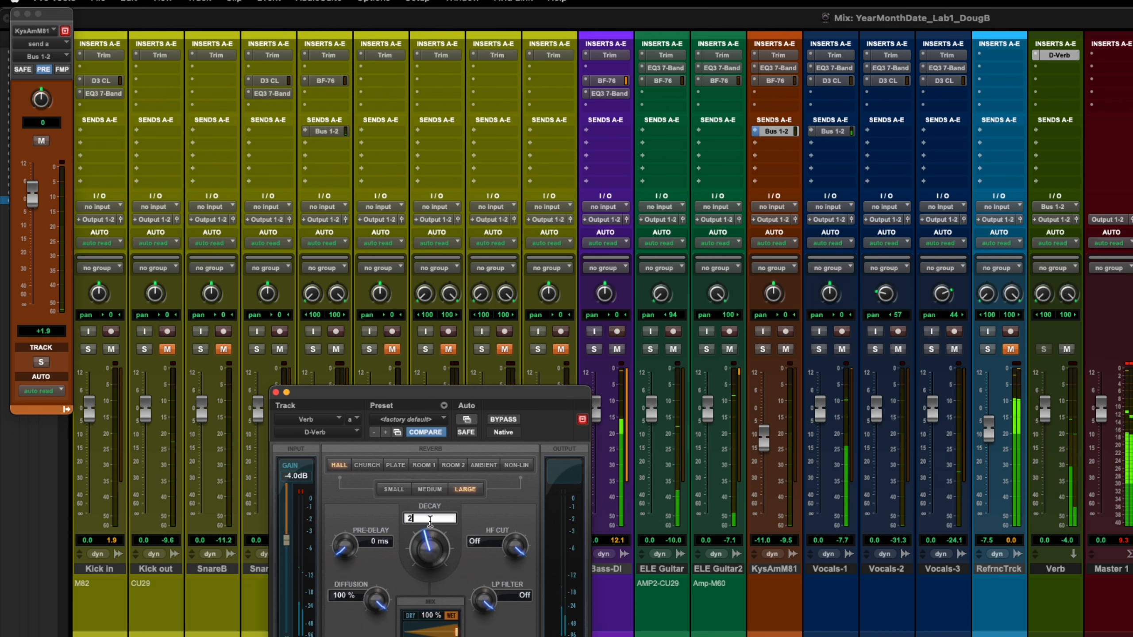
key(Return)
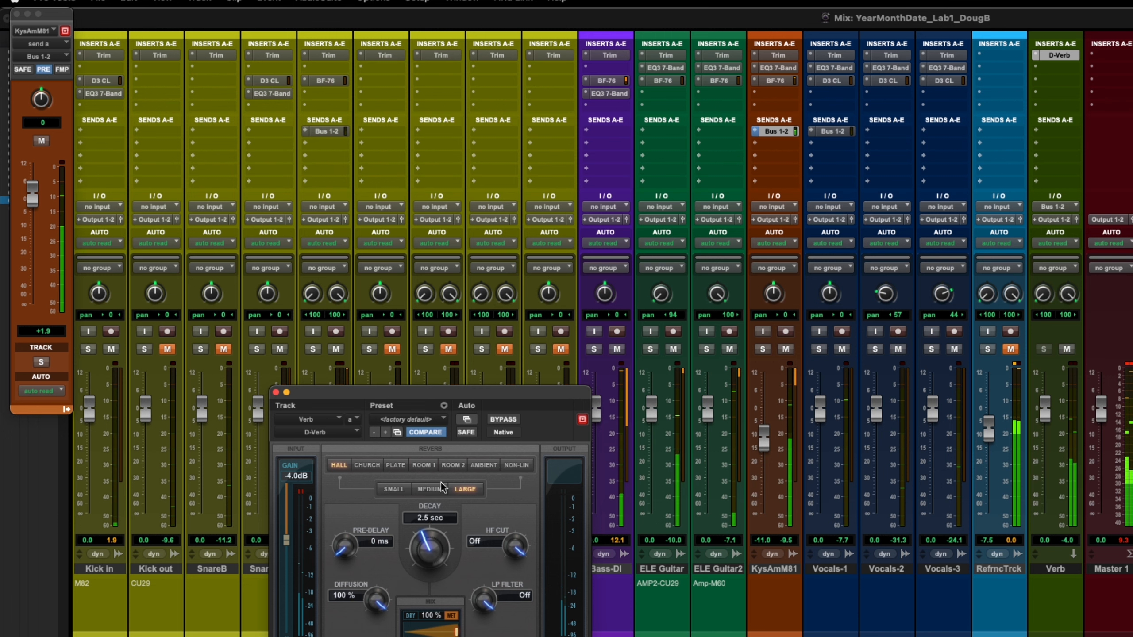
click(276, 393)
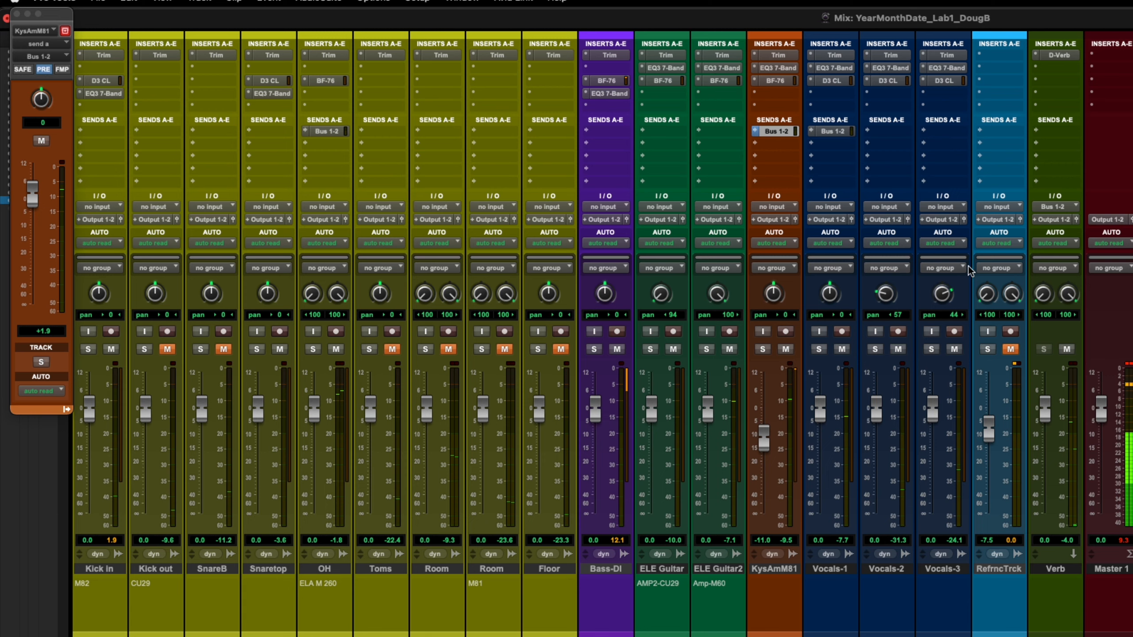
Step: Switch to the course page in the browser and review the send/return, compression, EQ and trim instructions
key(super+Tab)
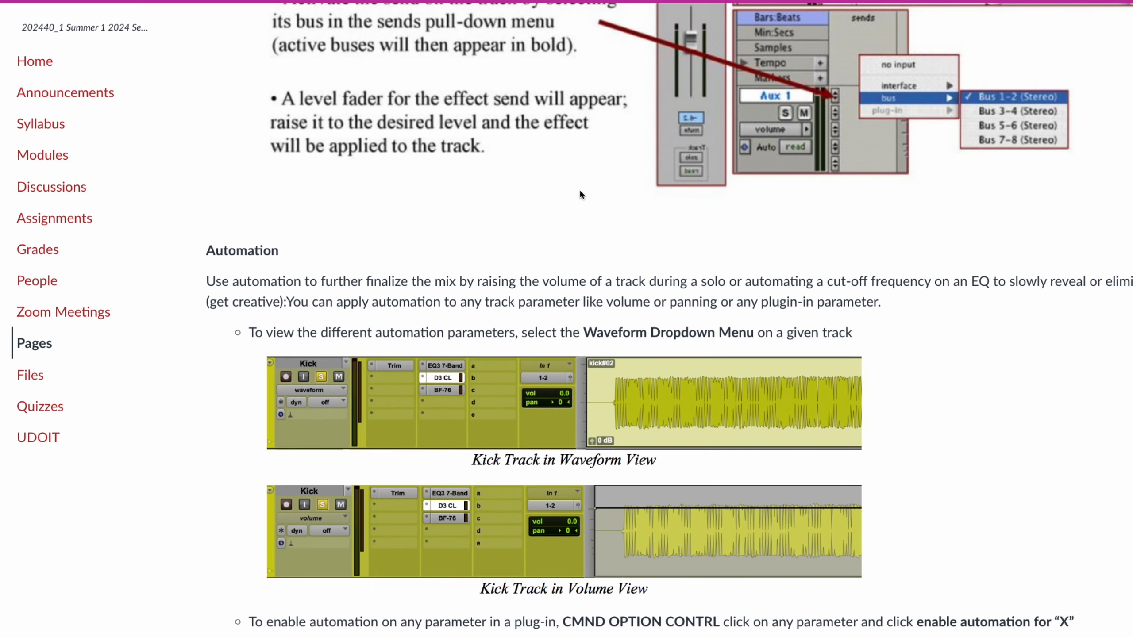
scroll(524, 222, up, 15)
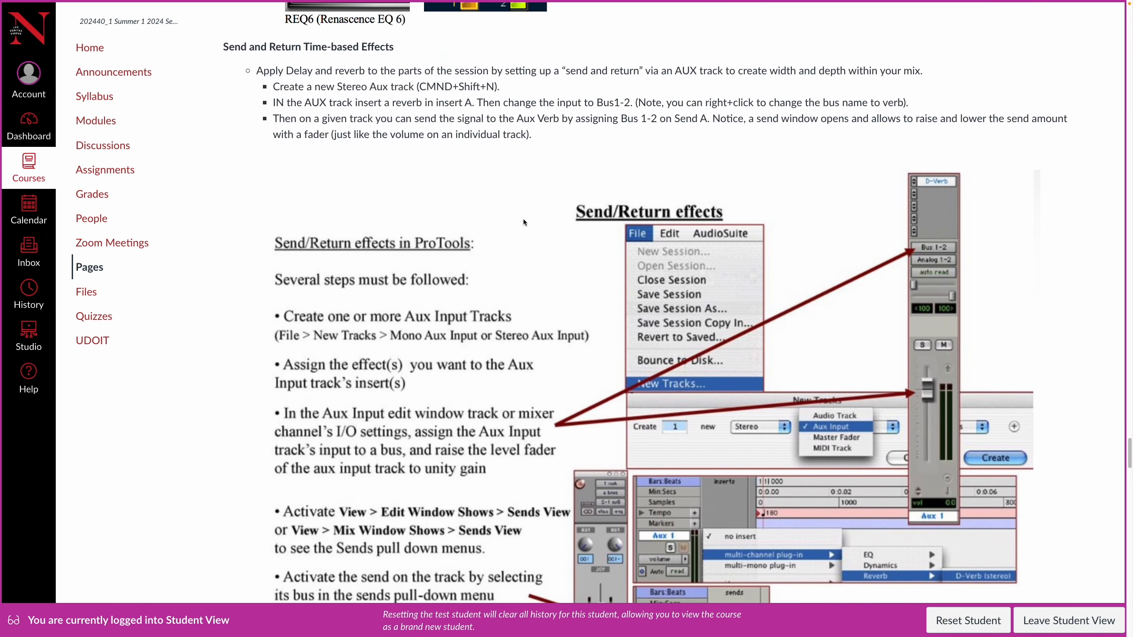
scroll(523, 219, up, 20)
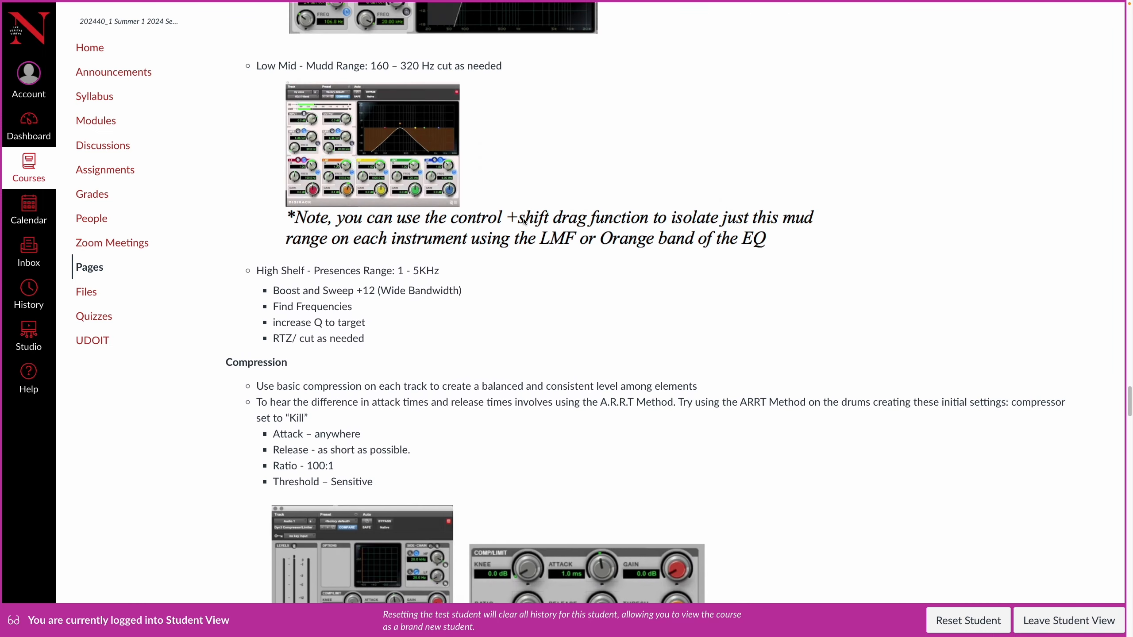
scroll(523, 222, up, 5)
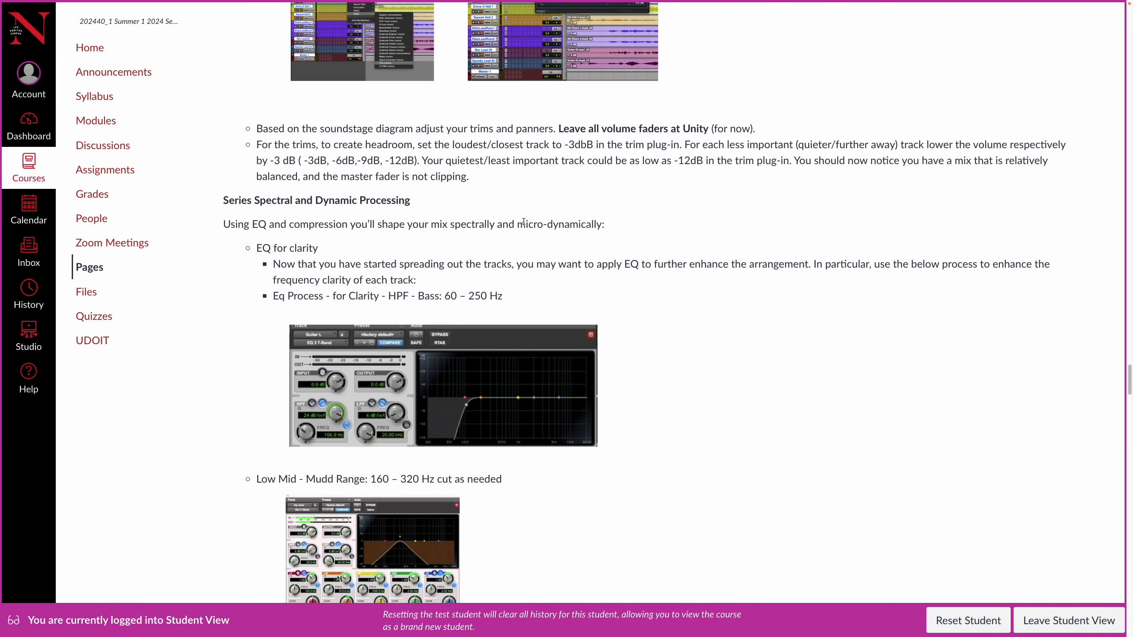
scroll(525, 225, up, 1)
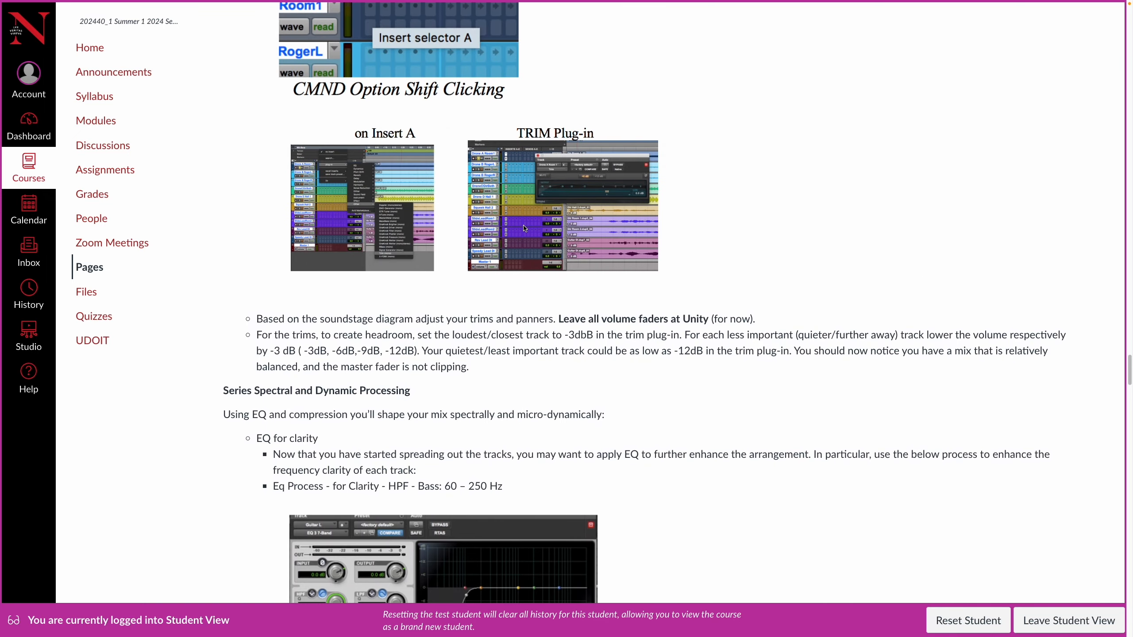
scroll(524, 228, down, 2)
Step: Review the lab page from the EQ for clarity section through compression and send effects to the Automation instructions
key(super+Tab)
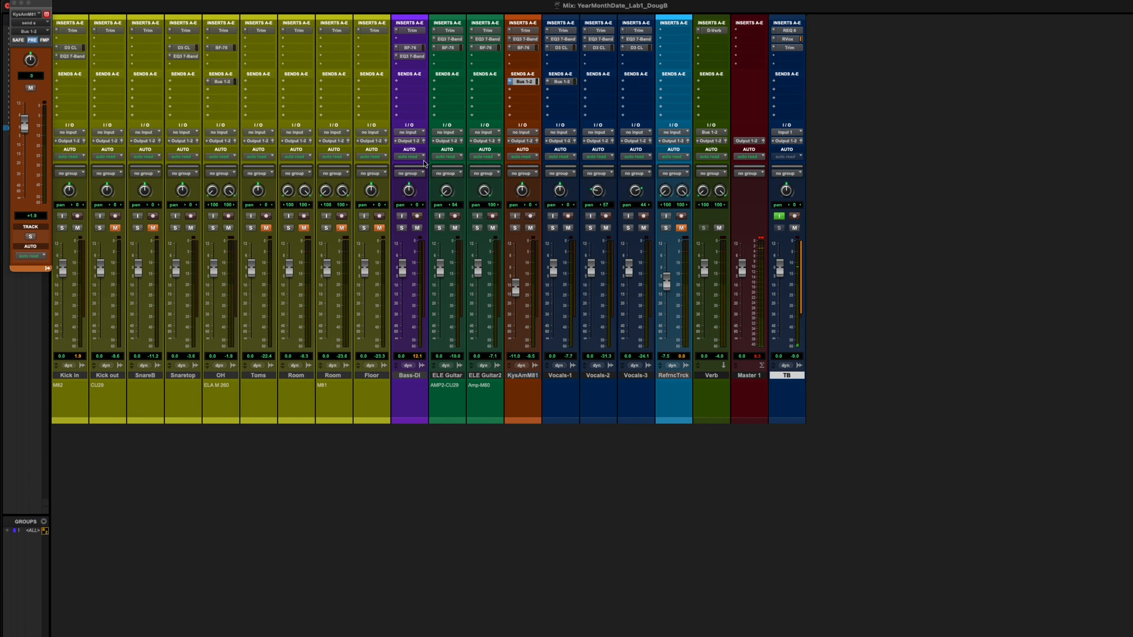
key(super+Tab)
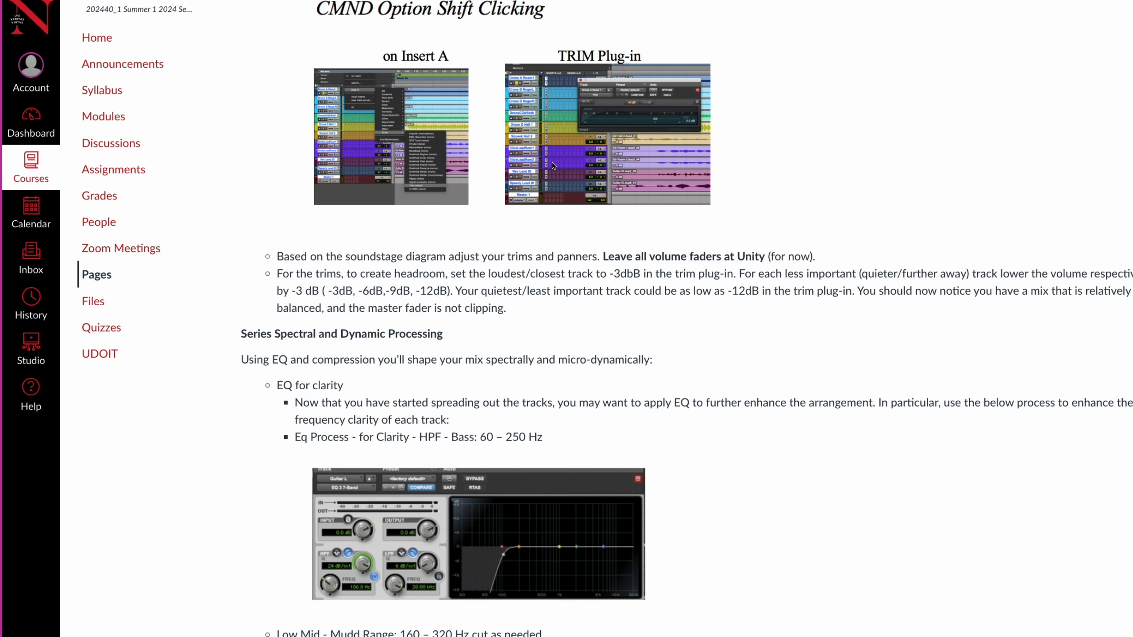
scroll(496, 235, down, 10)
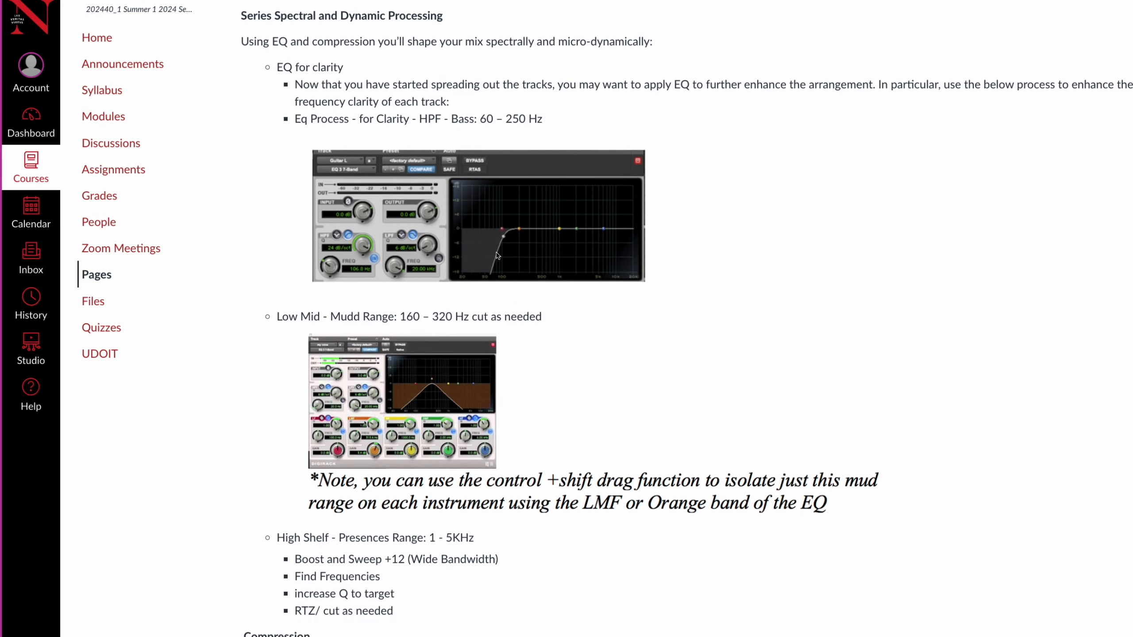
scroll(495, 254, down, 18)
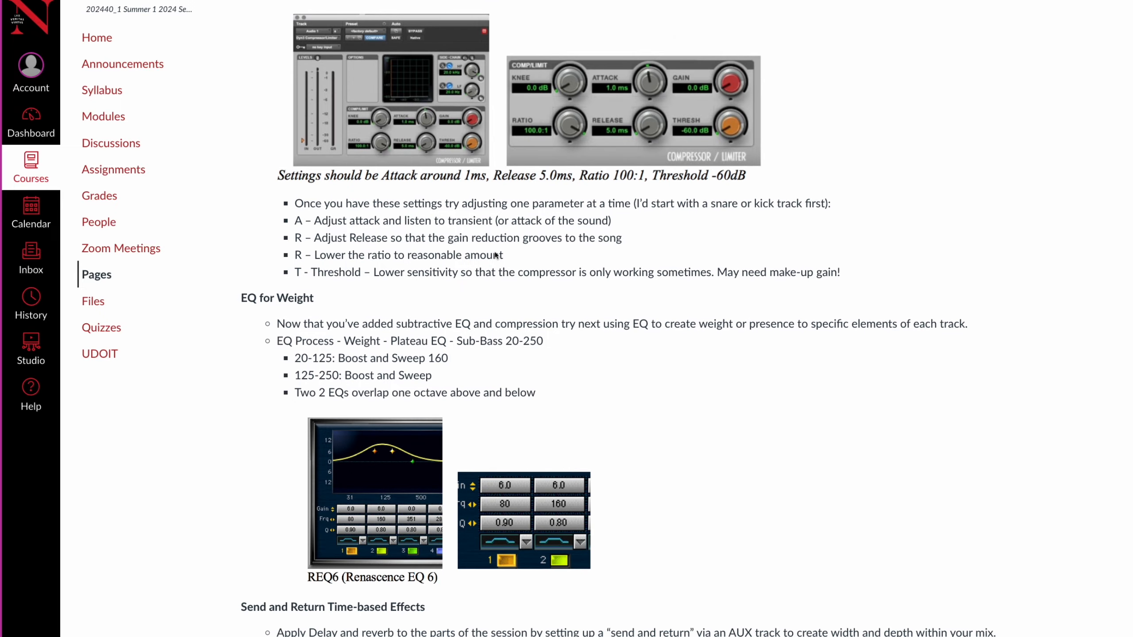
scroll(495, 252, down, 8)
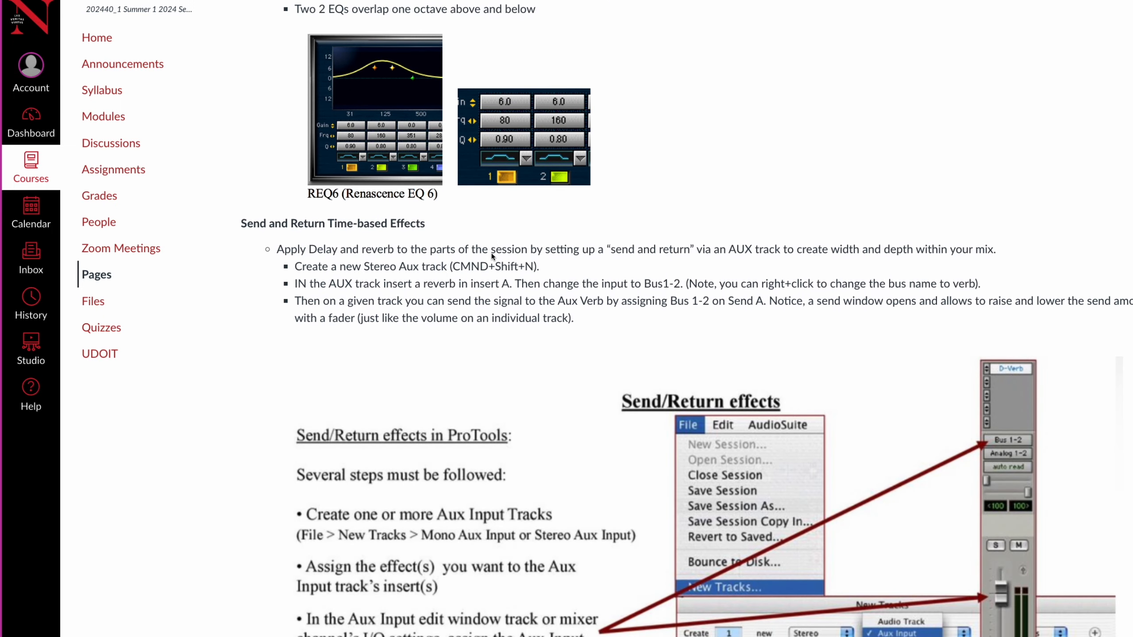
scroll(488, 257, down, 11)
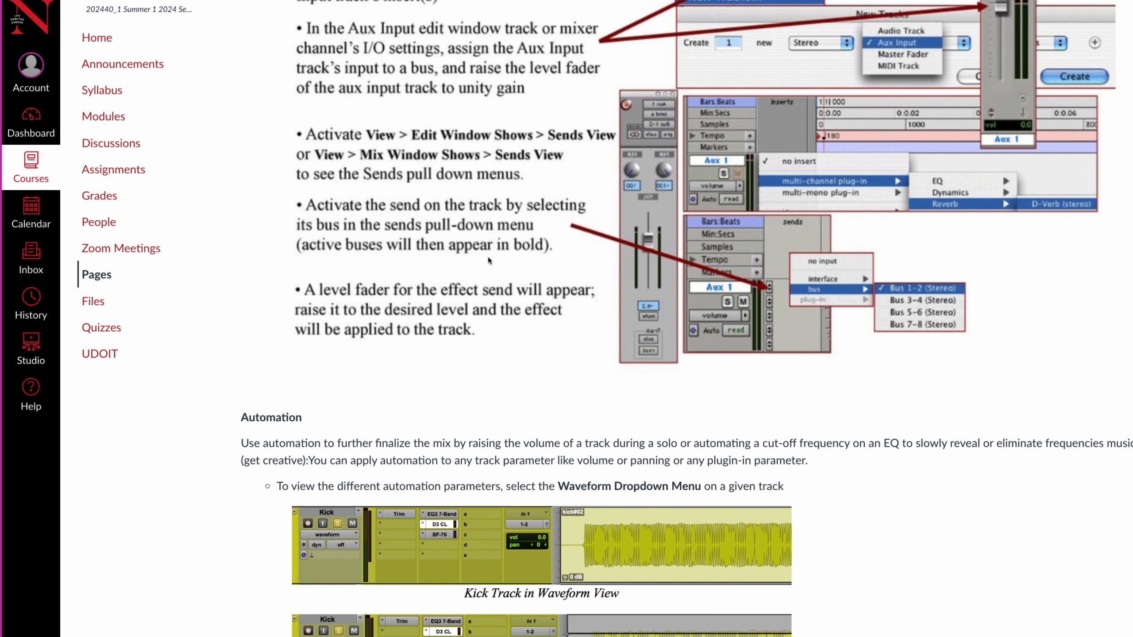
scroll(489, 260, down, 2)
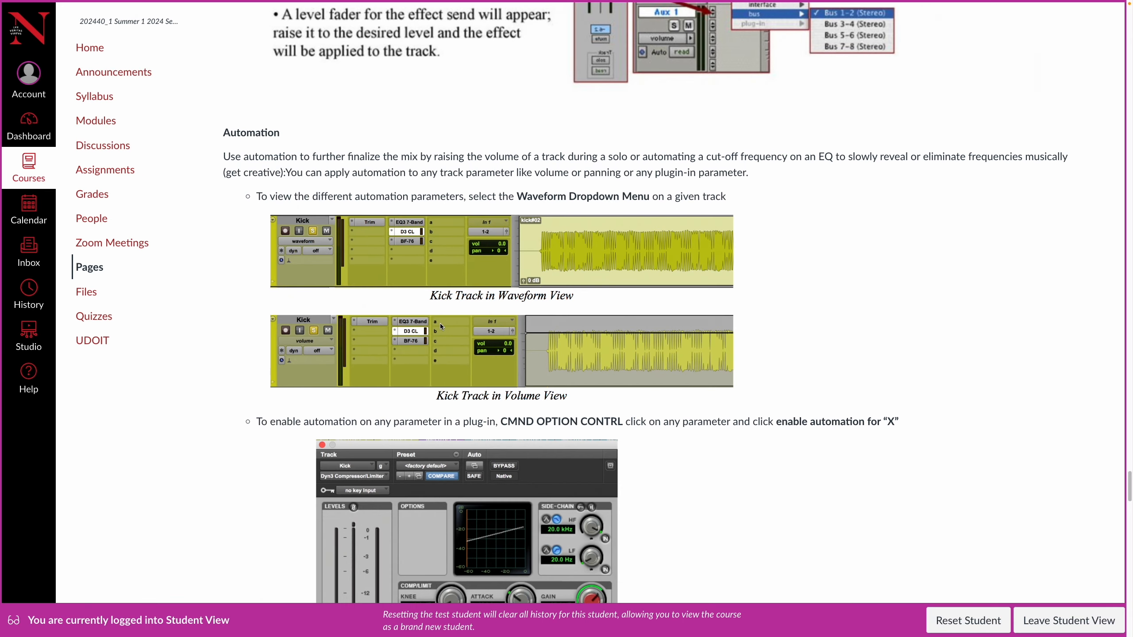
Step: Switch back to the Pro Tools Edit window and play the song's ending from bar 65, soloing the Reference Track for comparison
key(super+Tab)
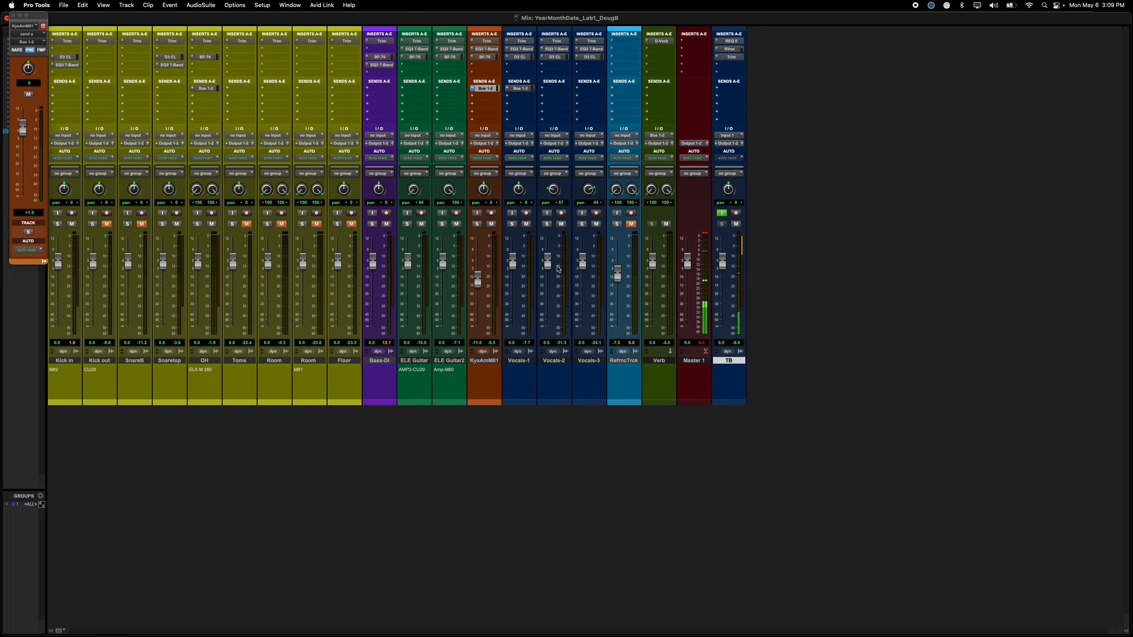
key(super+equal)
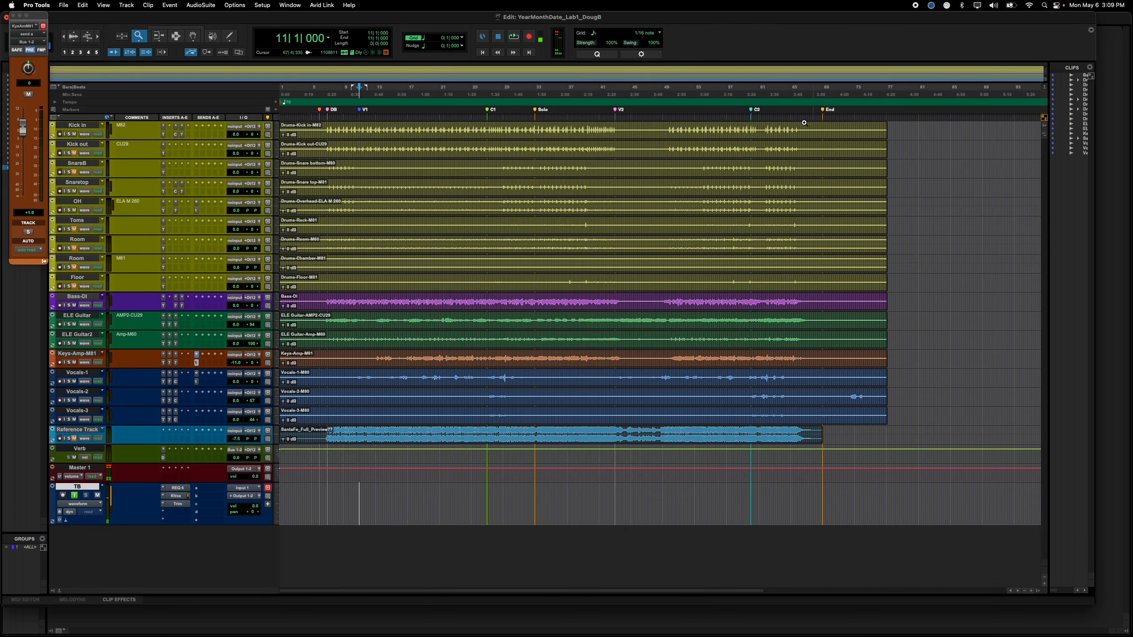
click(790, 104)
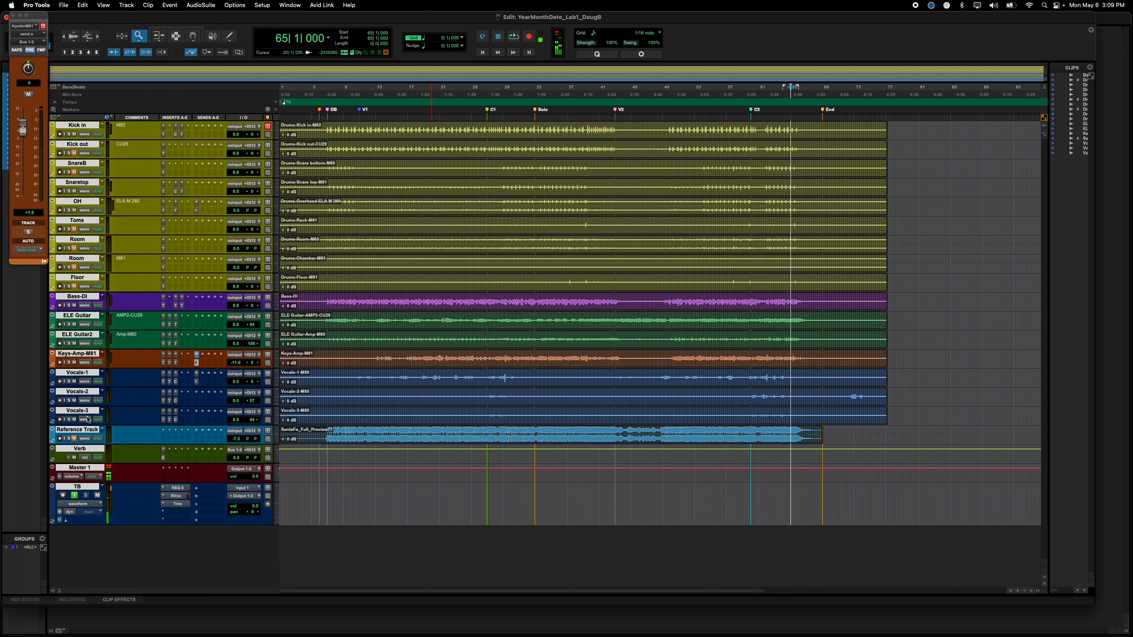
click(70, 438)
key(space)
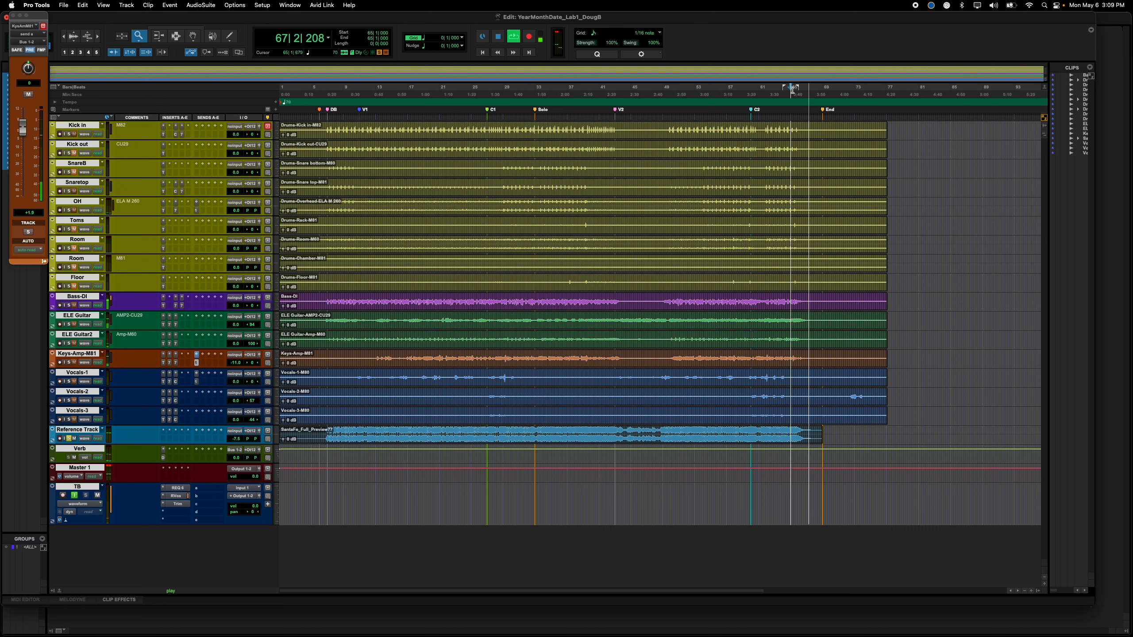
key(space)
click(792, 90)
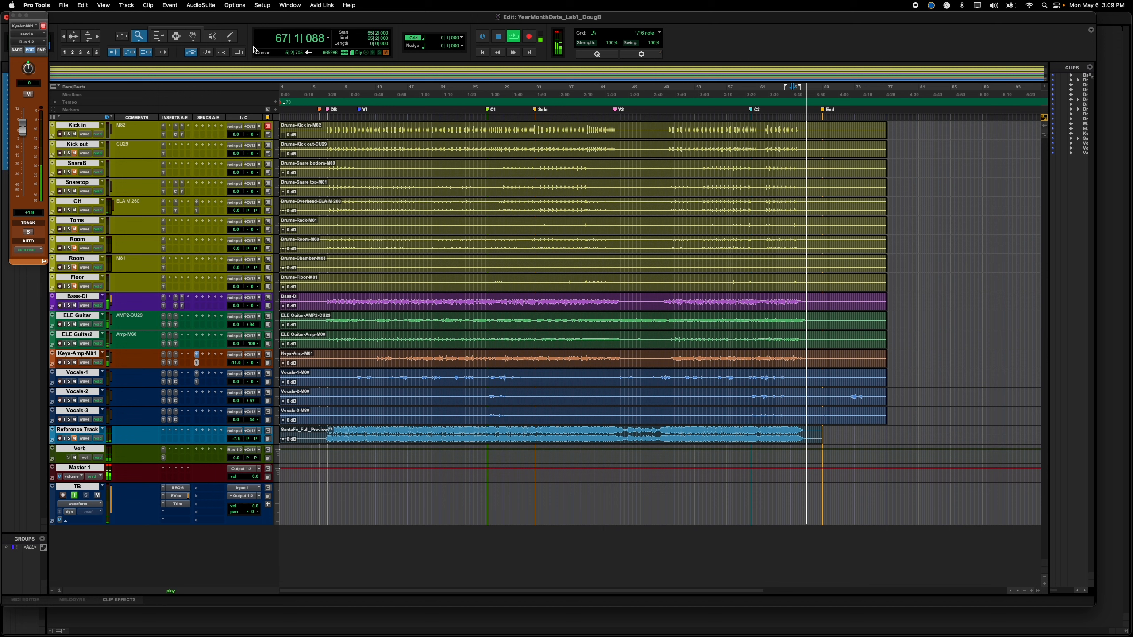
Step: Increase the height of the Master 1 track so its volume automation line can be edited with the Grabber tool
click(193, 35)
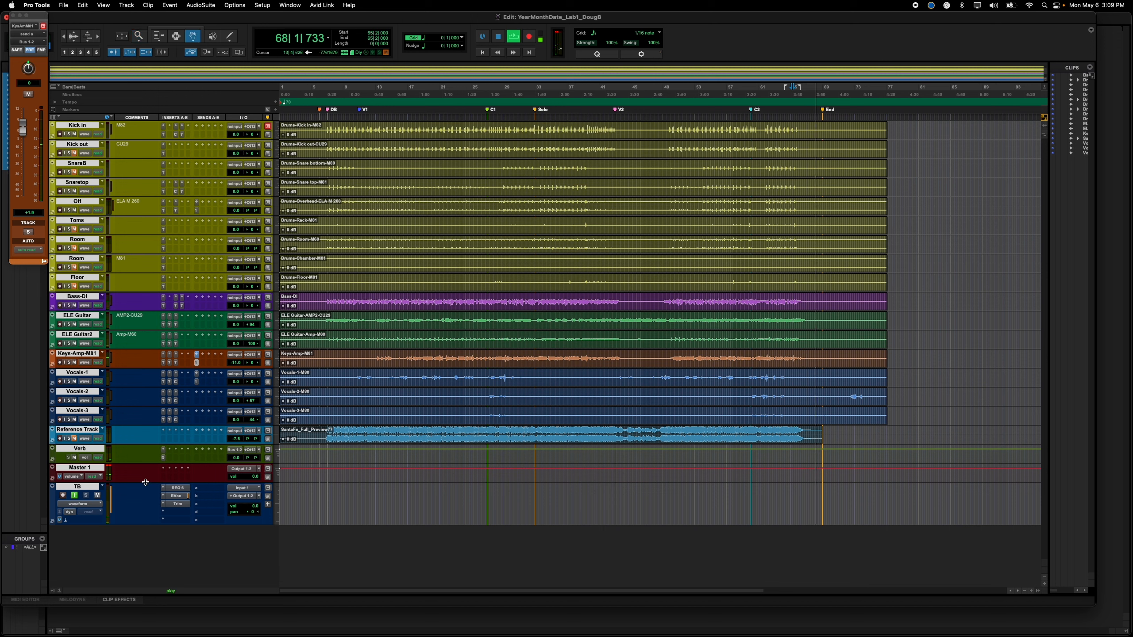
drag(145, 482, 145, 584)
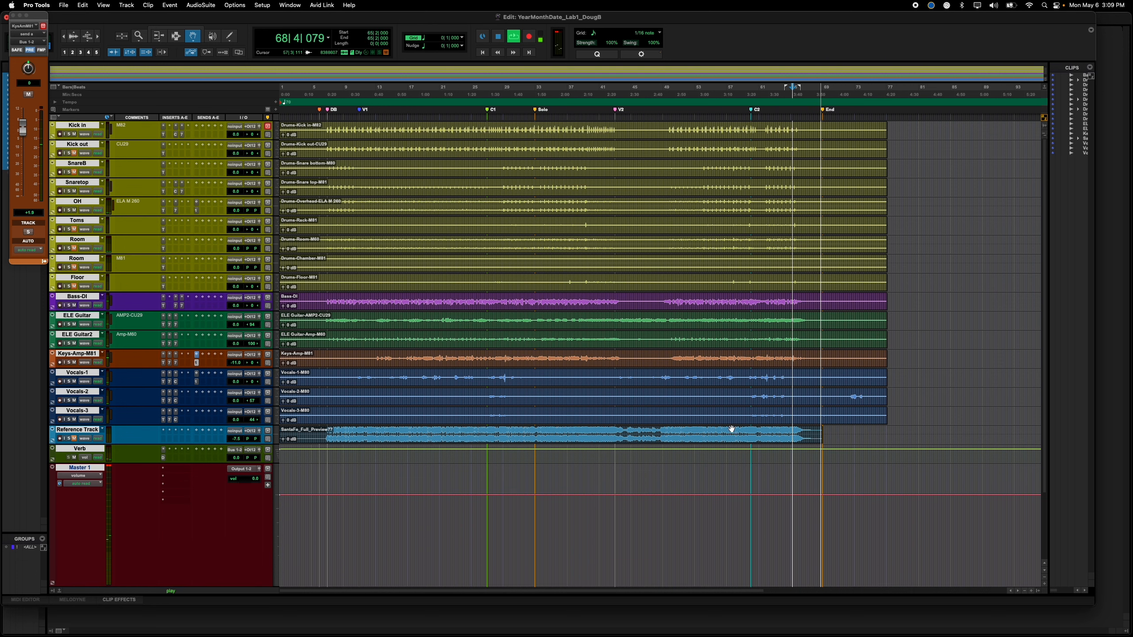
scroll(959, 452, down, 4)
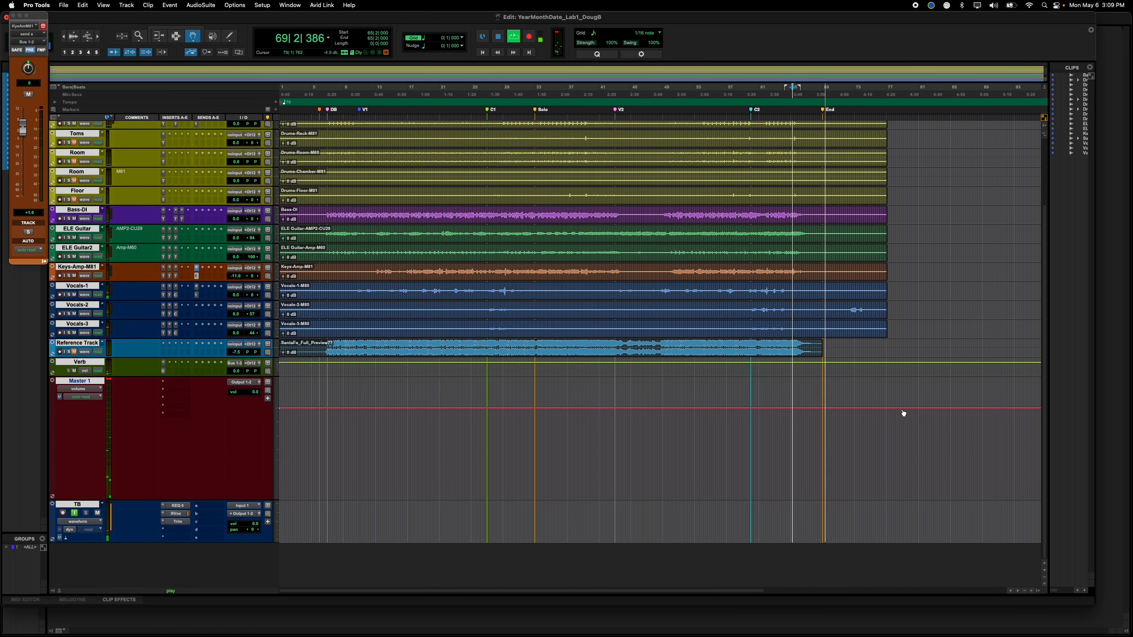
key(space)
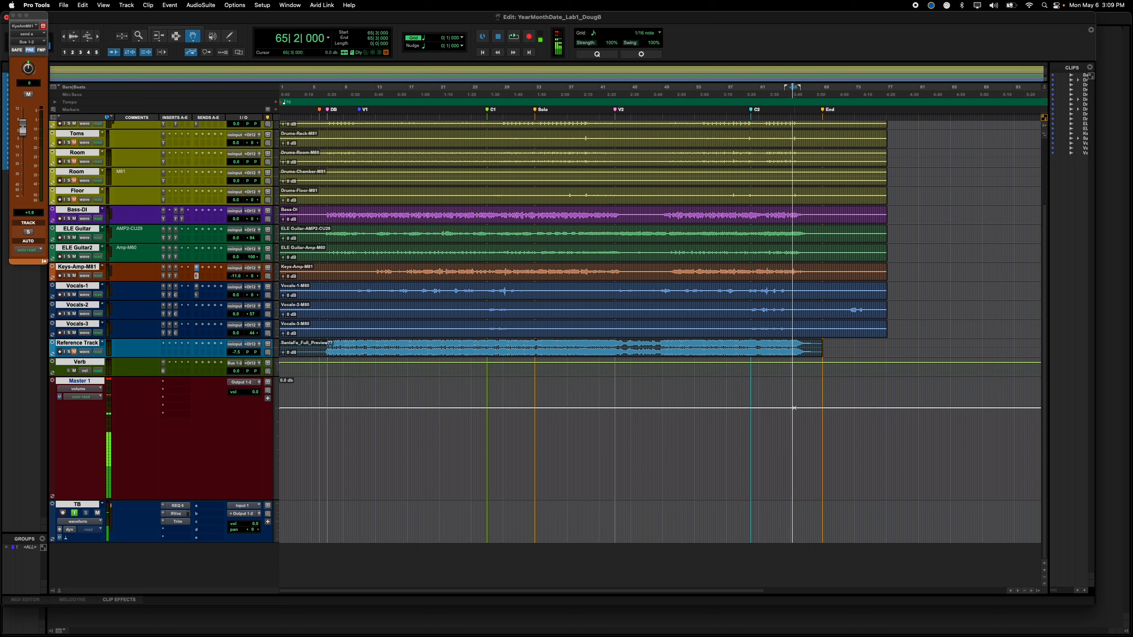
Step: Try a Master 1 volume automation fade-out from about bar 65 down to the End marker and play it back
drag(824, 409, 817, 521)
key(space)
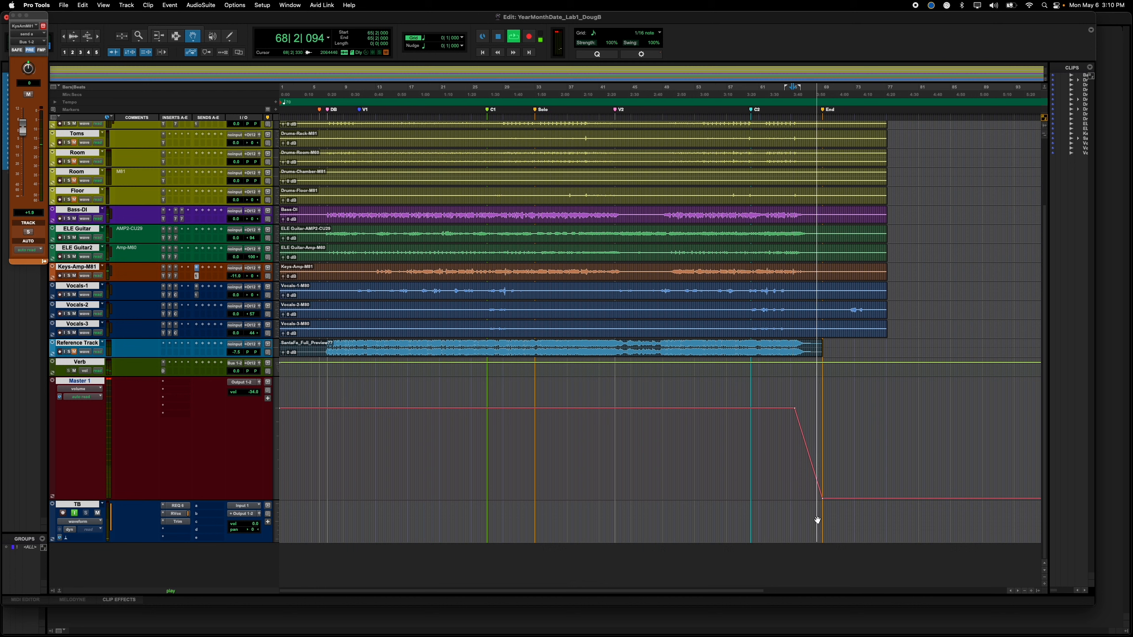
key(space)
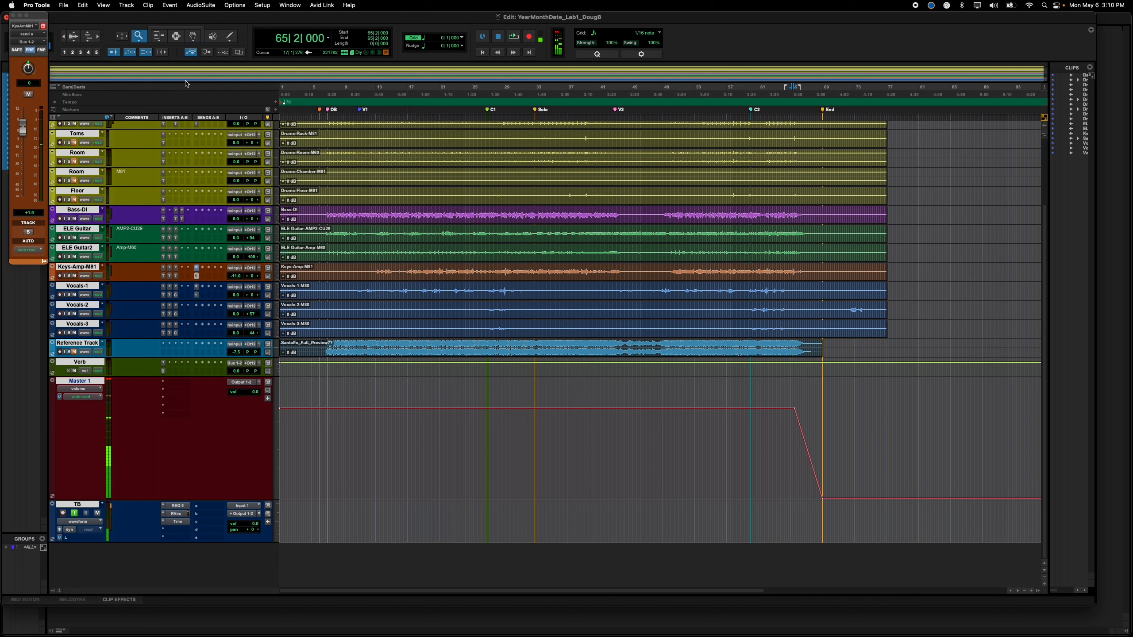
Step: Undo the volume fade-out drawn on the Master 1 track
drag(862, 424, 506, 426)
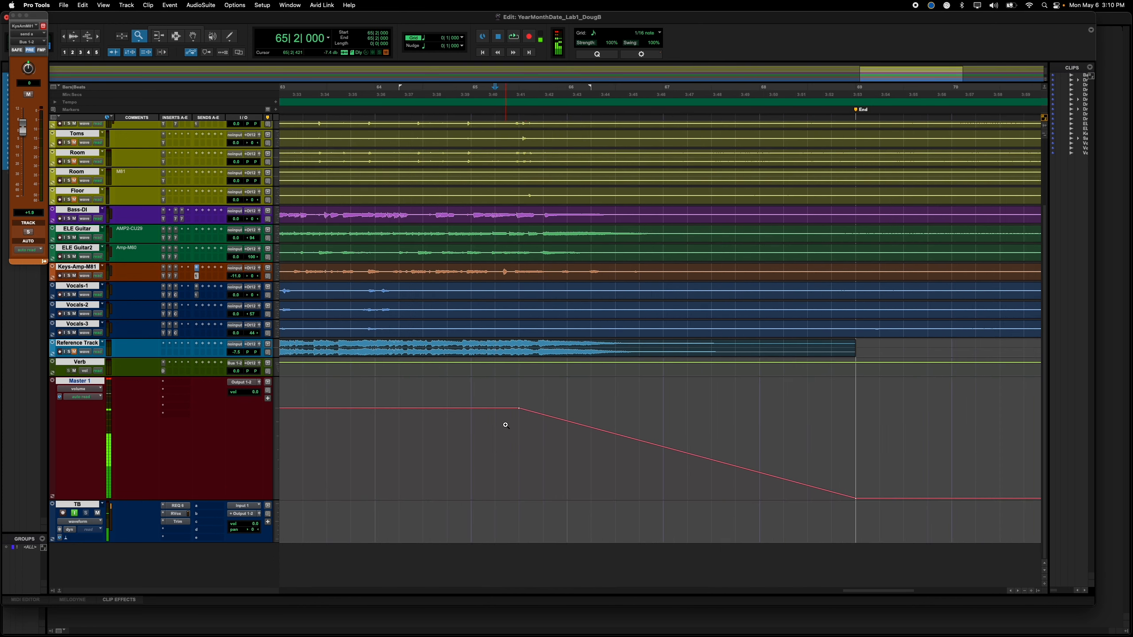
click(192, 36)
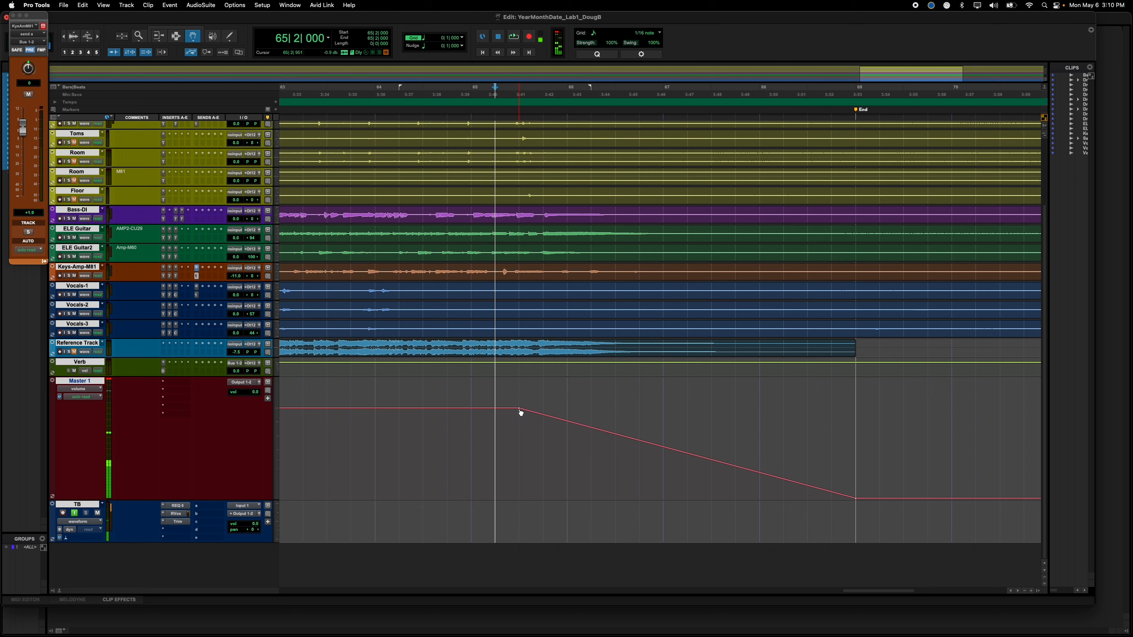
key(super+z)
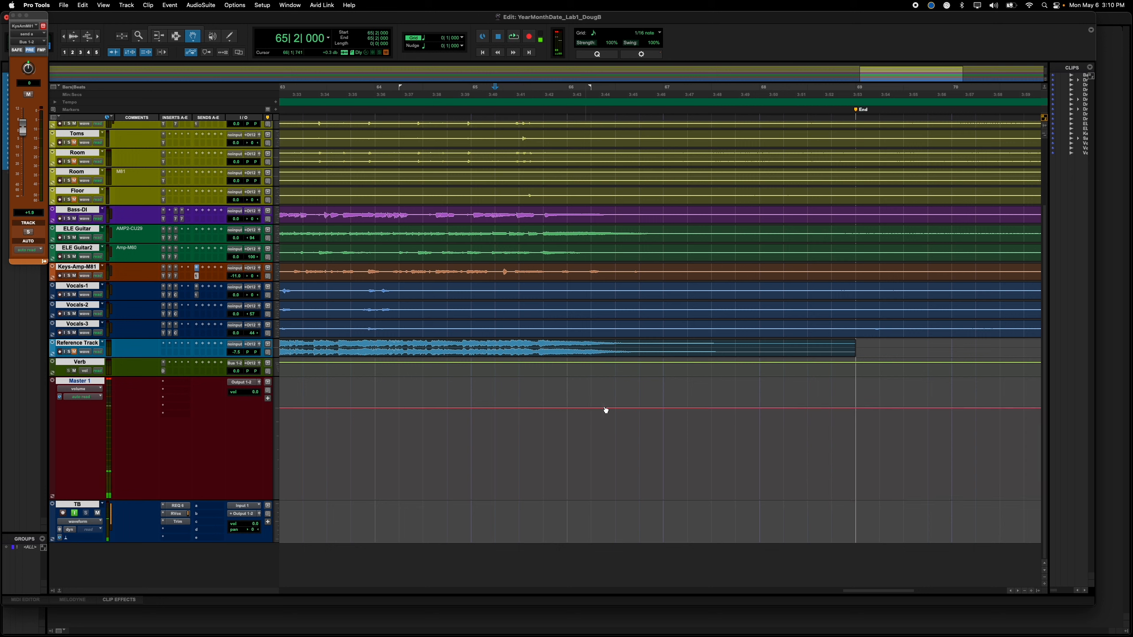
Step: Draw a Master 1 volume fade-out from just after bar 66 to silence at the End marker, then return to the Mix window
key(space)
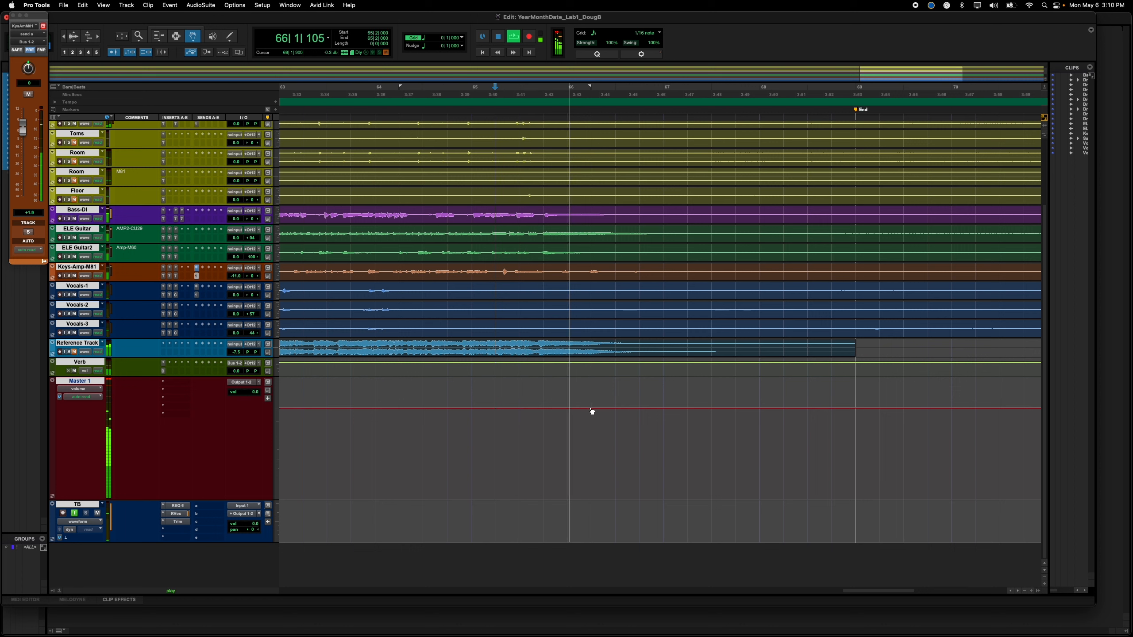
click(591, 408)
drag(760, 408, 759, 498)
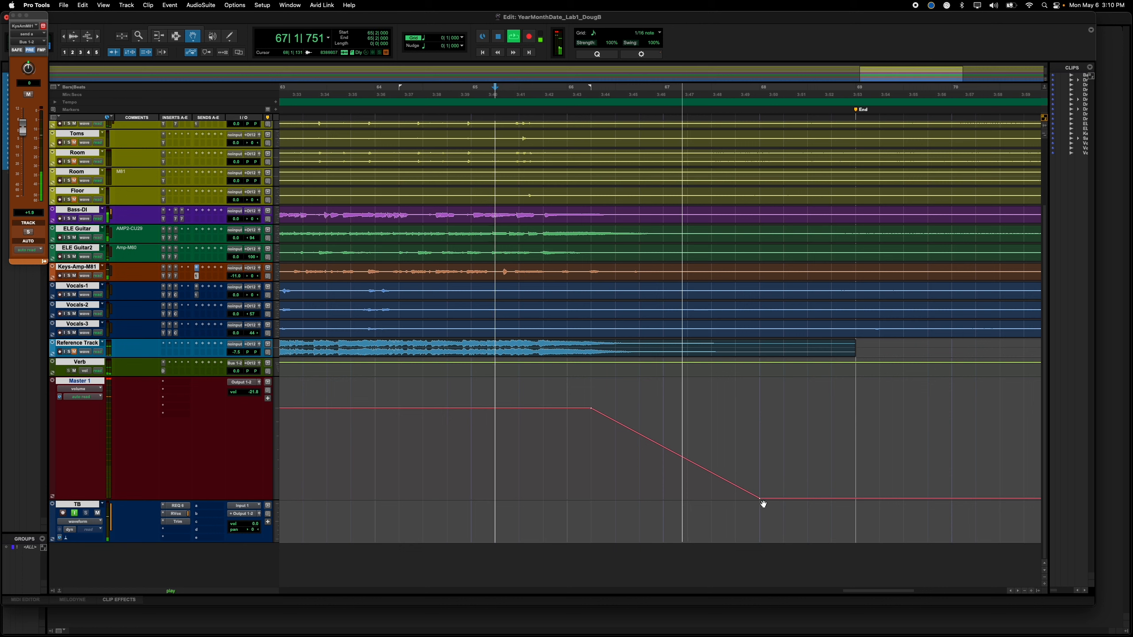
drag(762, 500, 855, 498)
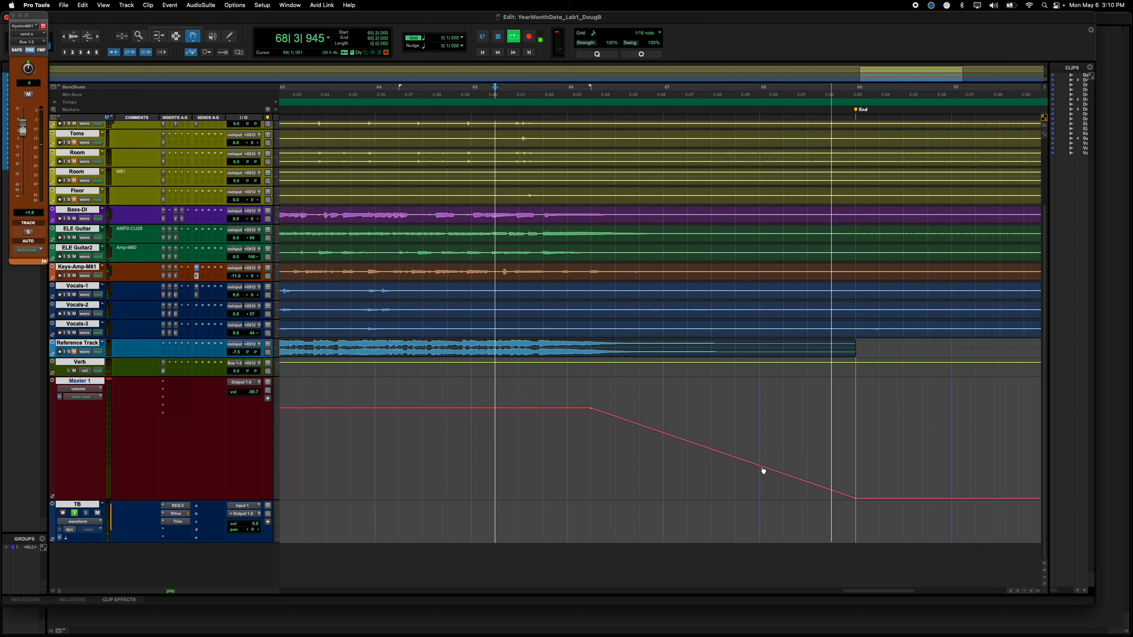
key(space)
key(space)
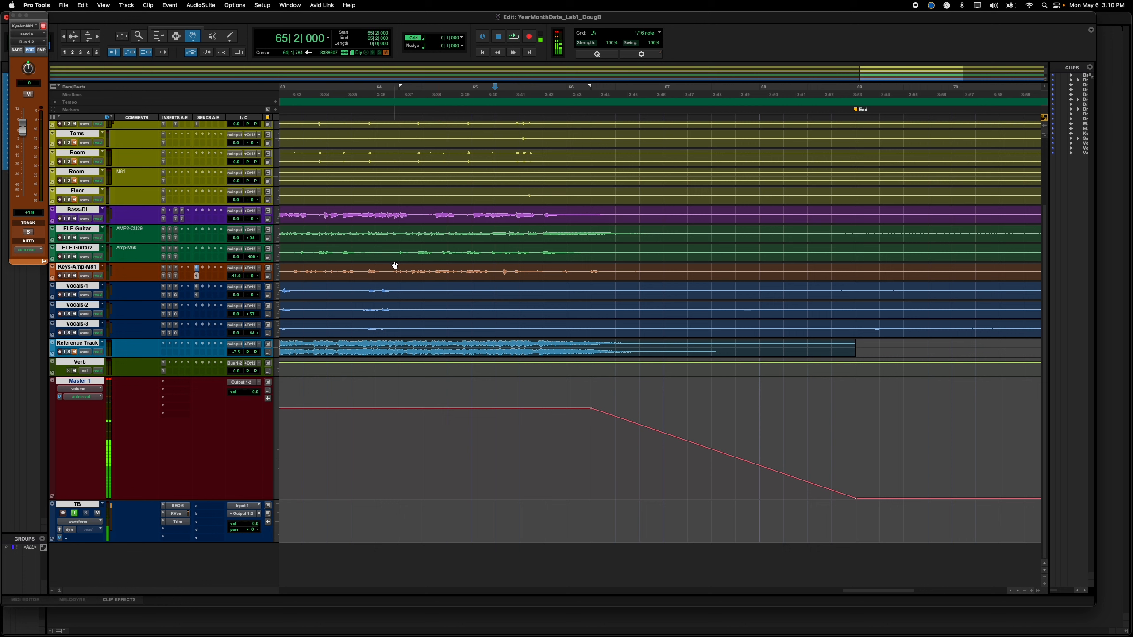
key(super+equal)
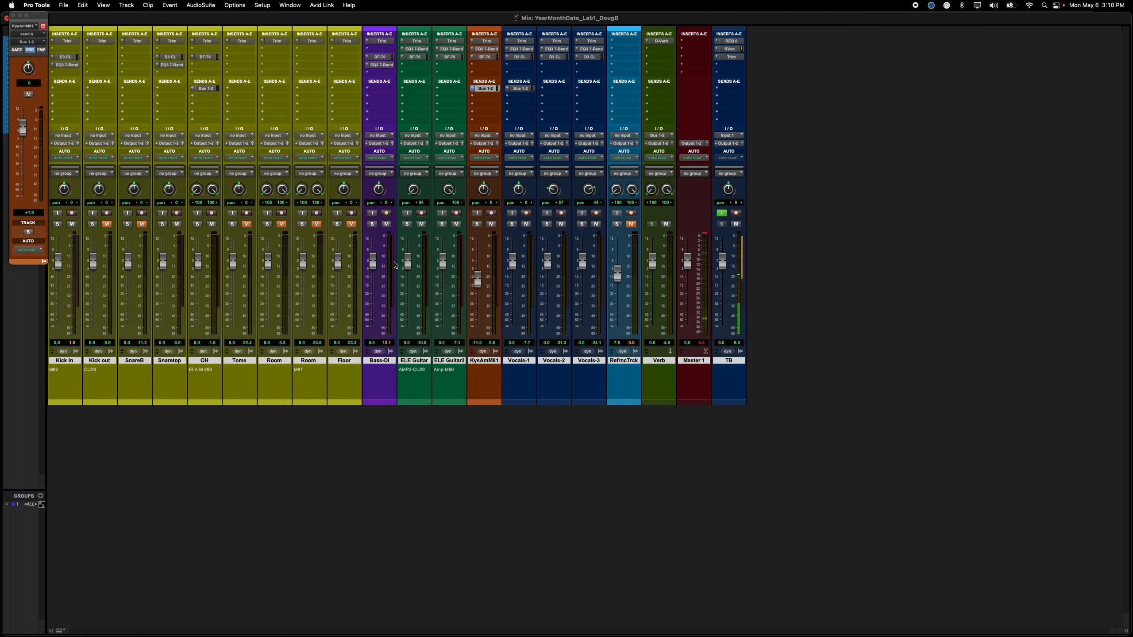
Step: Switch to Chrome and read the lab page's sections on Stereo Buss Compression with Maxim and adding dither to the master track
key(super+Tab)
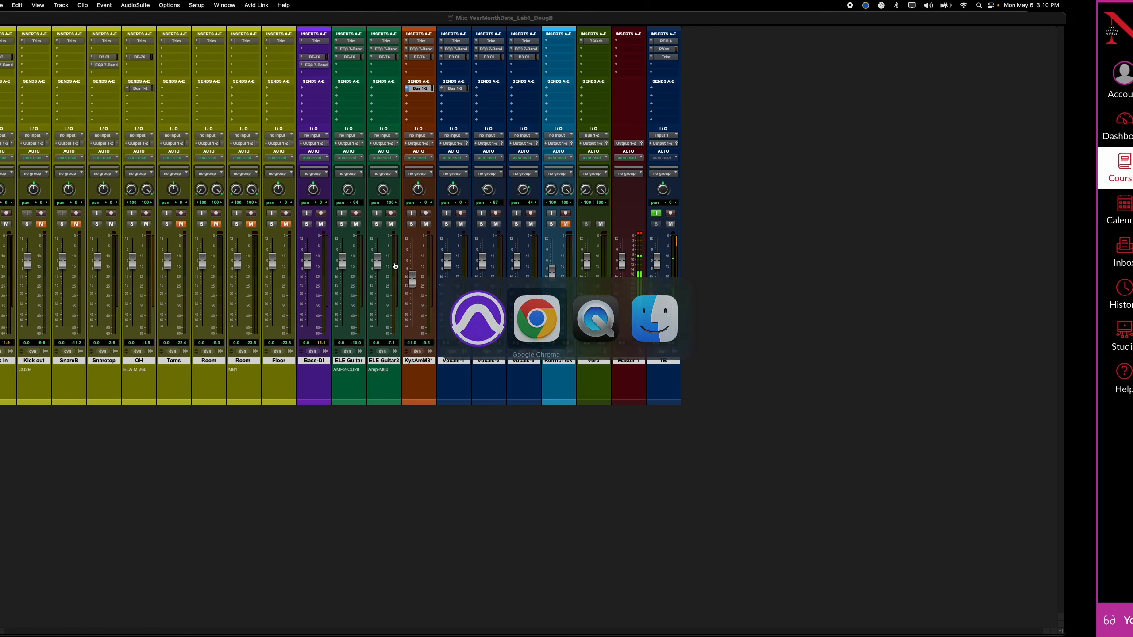
scroll(476, 271, down, 9)
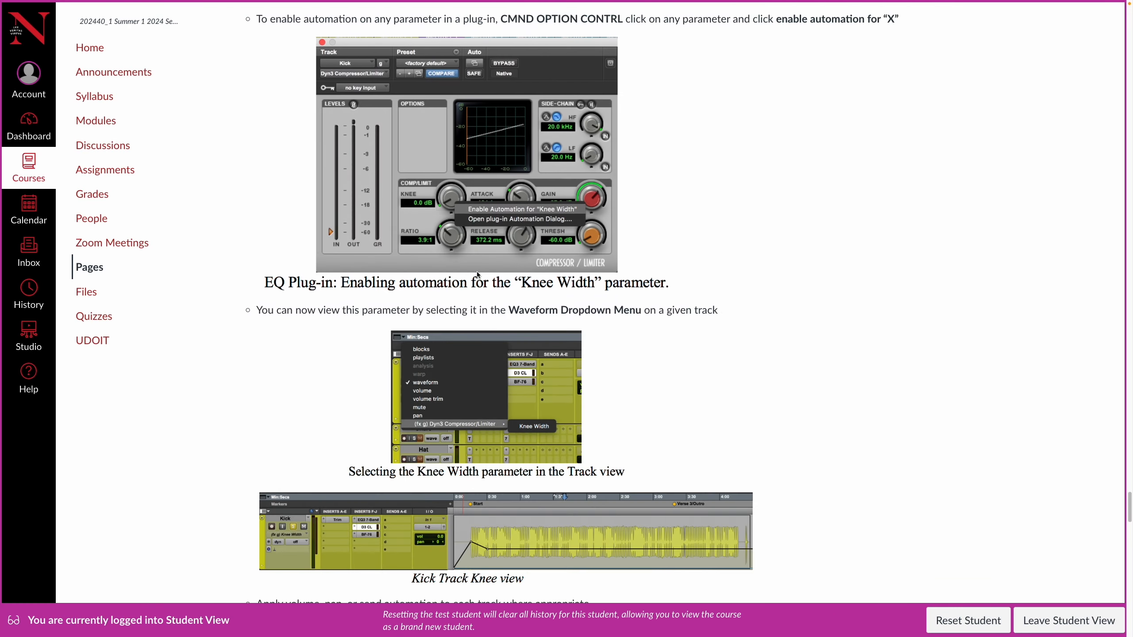
scroll(476, 273, down, 10)
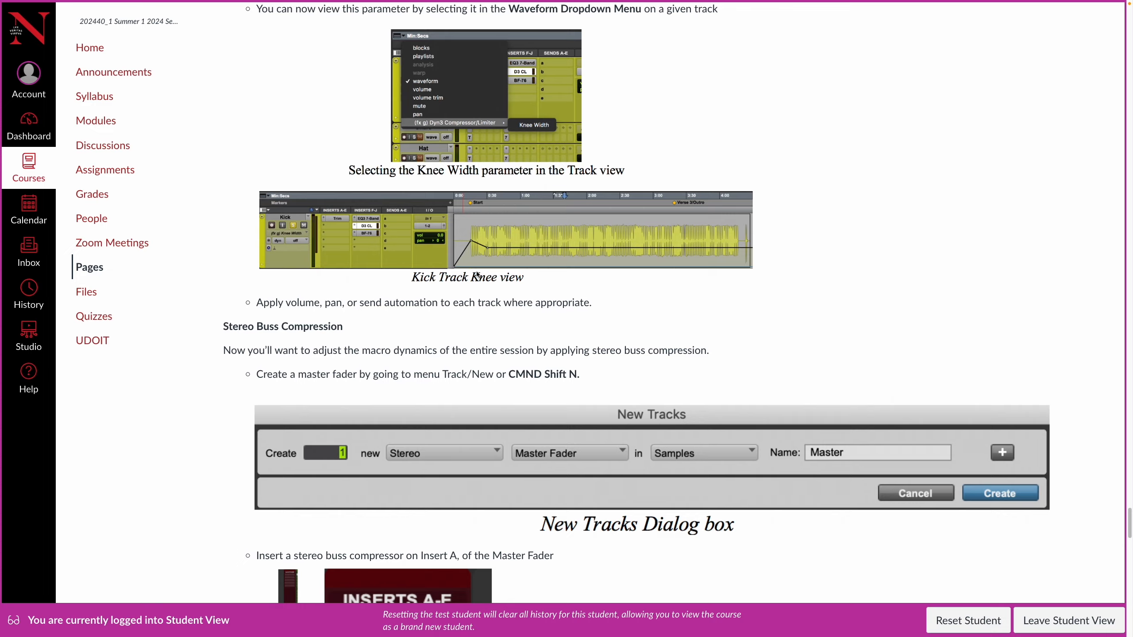
scroll(476, 273, down, 2)
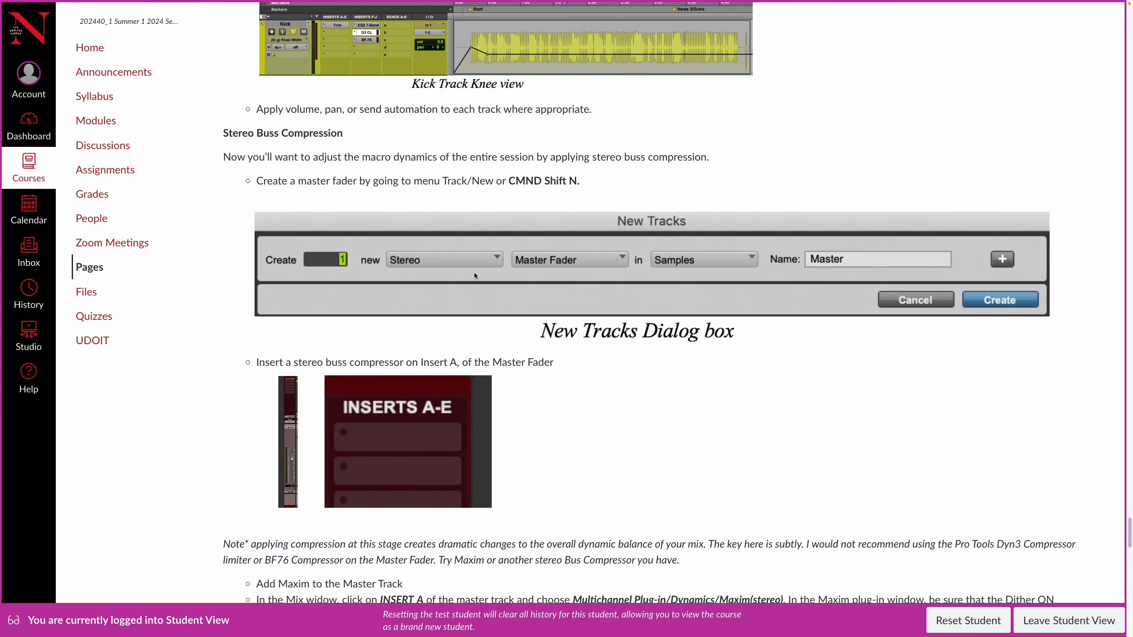
scroll(474, 272, down, 1)
scroll(466, 277, down, 8)
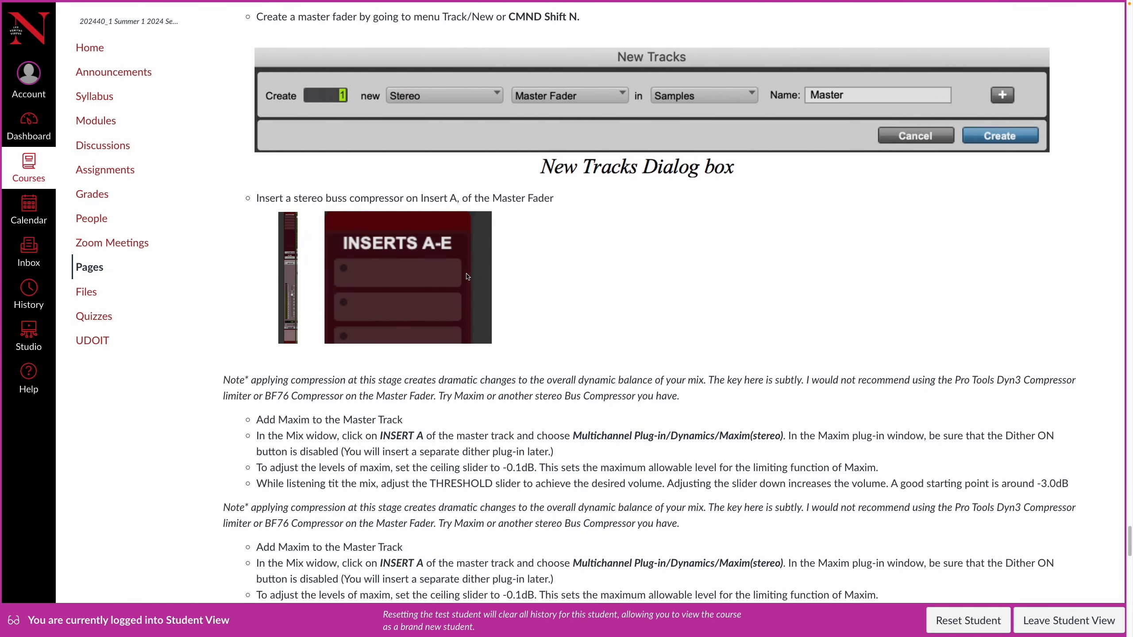
scroll(466, 274, up, 7)
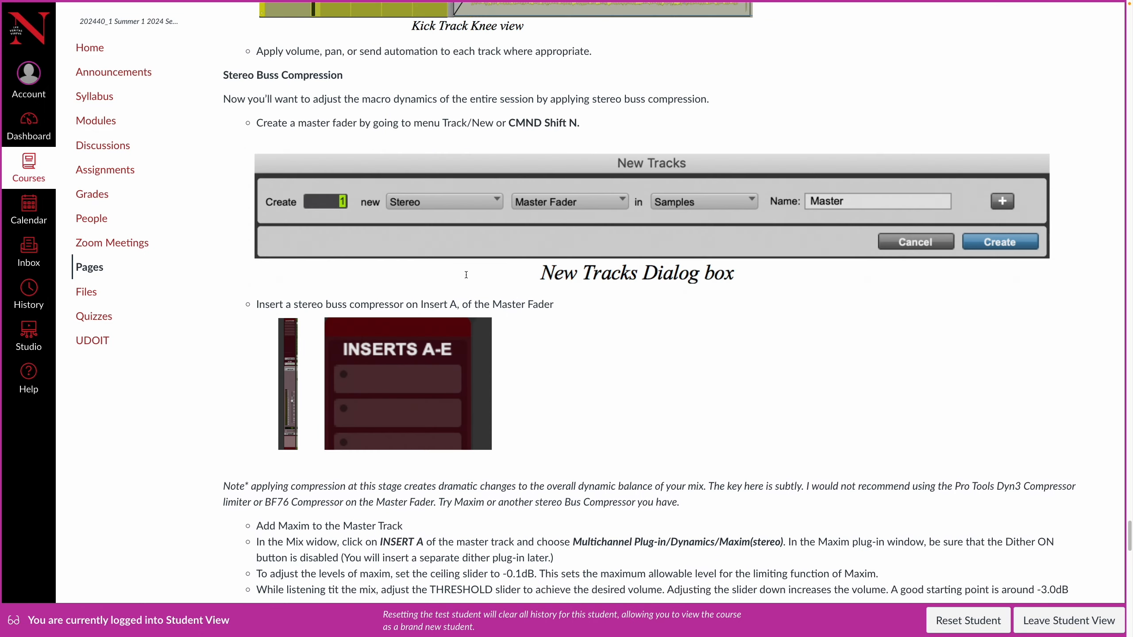
scroll(466, 276, down, 2)
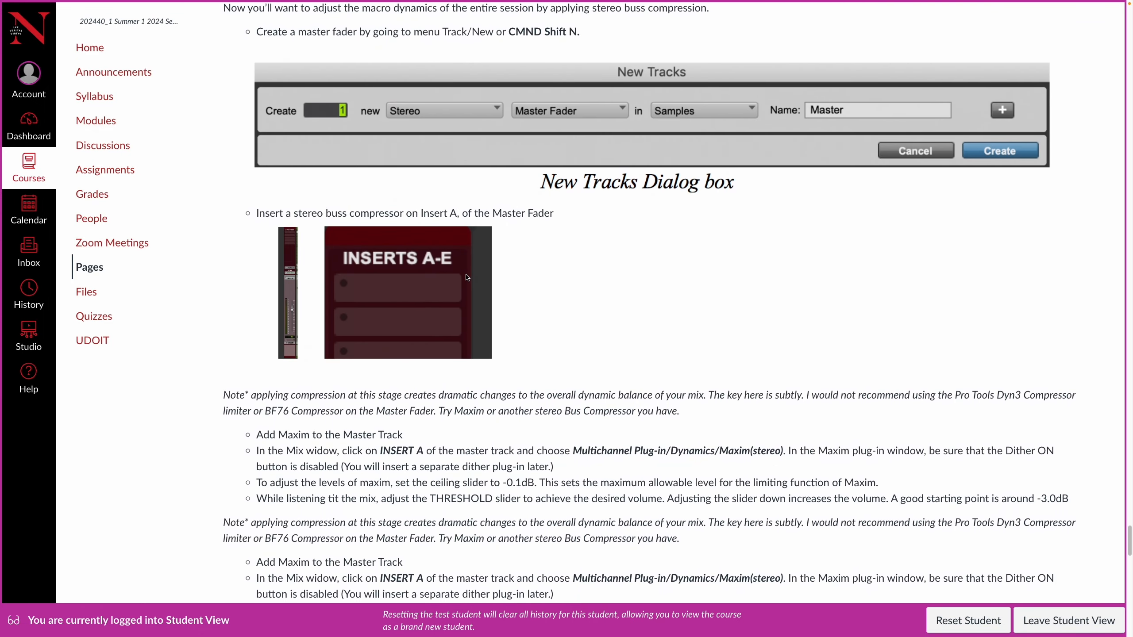
scroll(466, 278, down, 11)
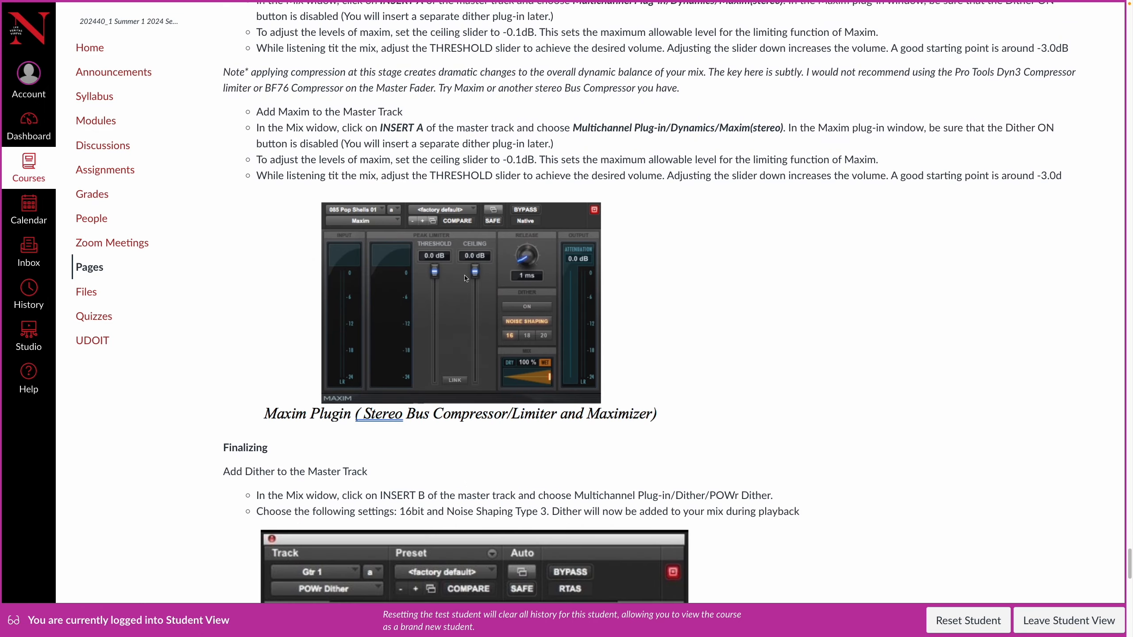
scroll(465, 278, down, 4)
scroll(463, 278, down, 3)
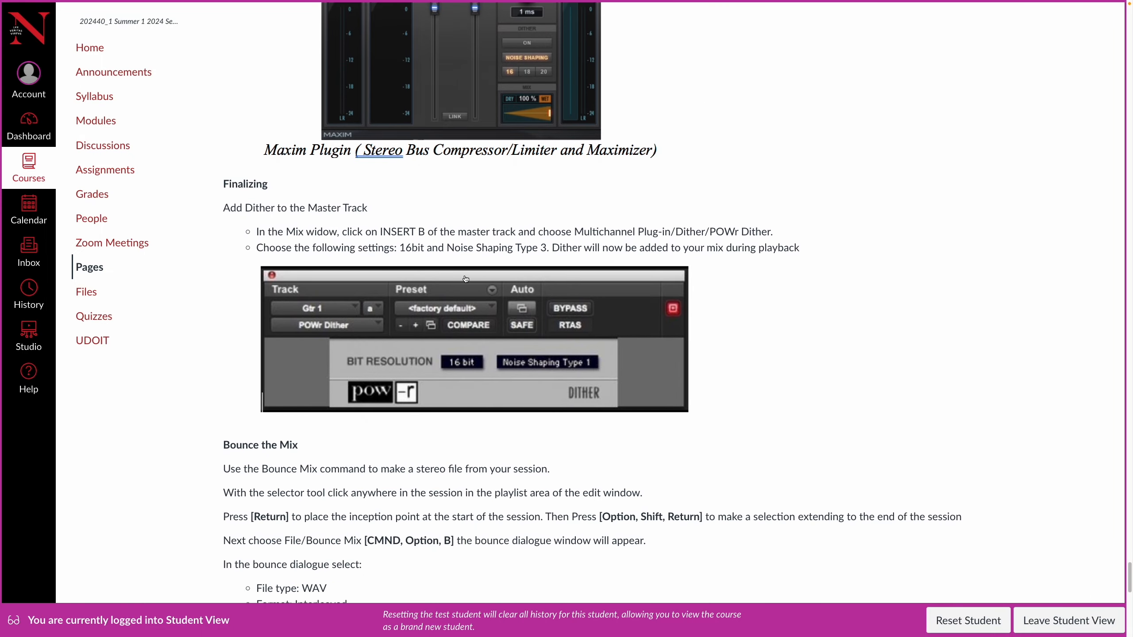
Step: Switch back to Pro Tools, insert the stereo Maxim plug-in on Insert A of Master 1, and move its window clear of the tracks
key(super+Tab)
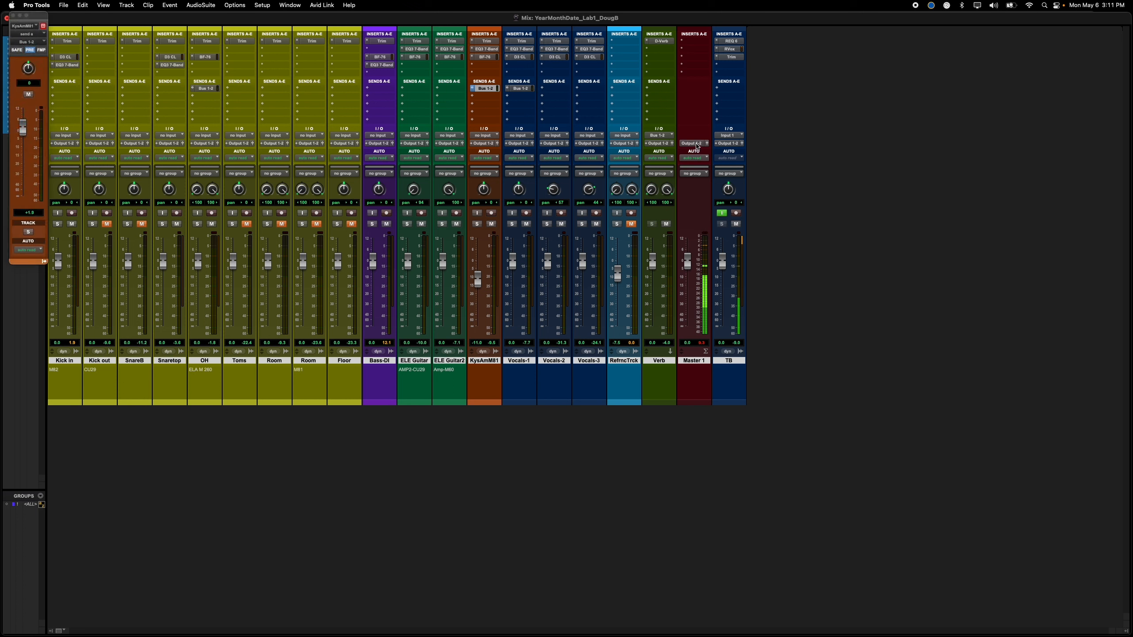
click(687, 41)
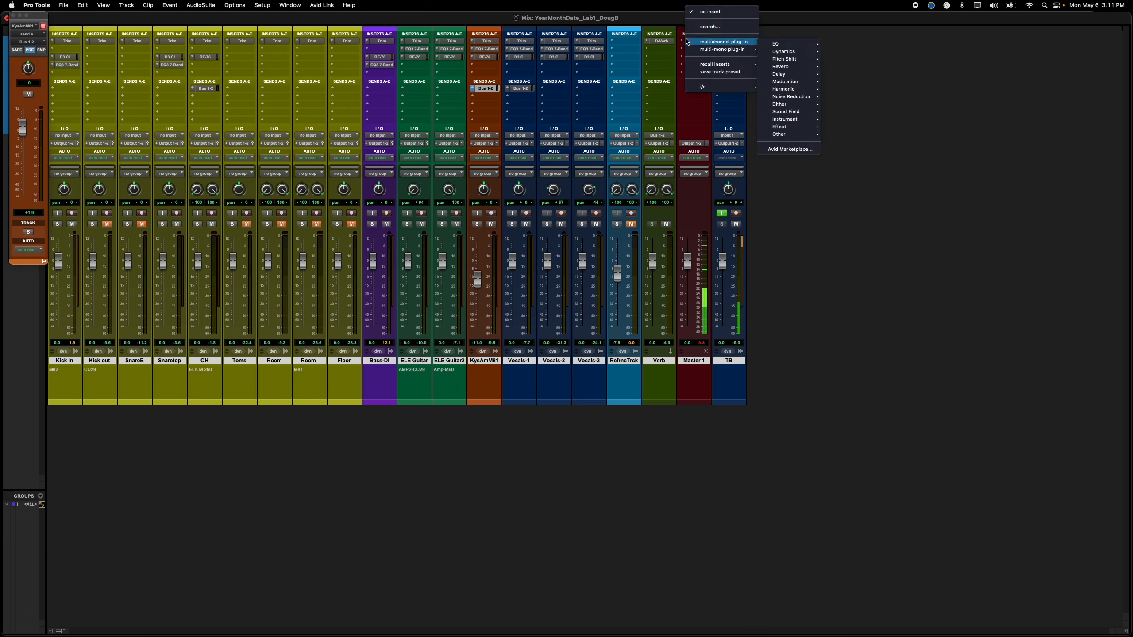
mouse_move(789, 54)
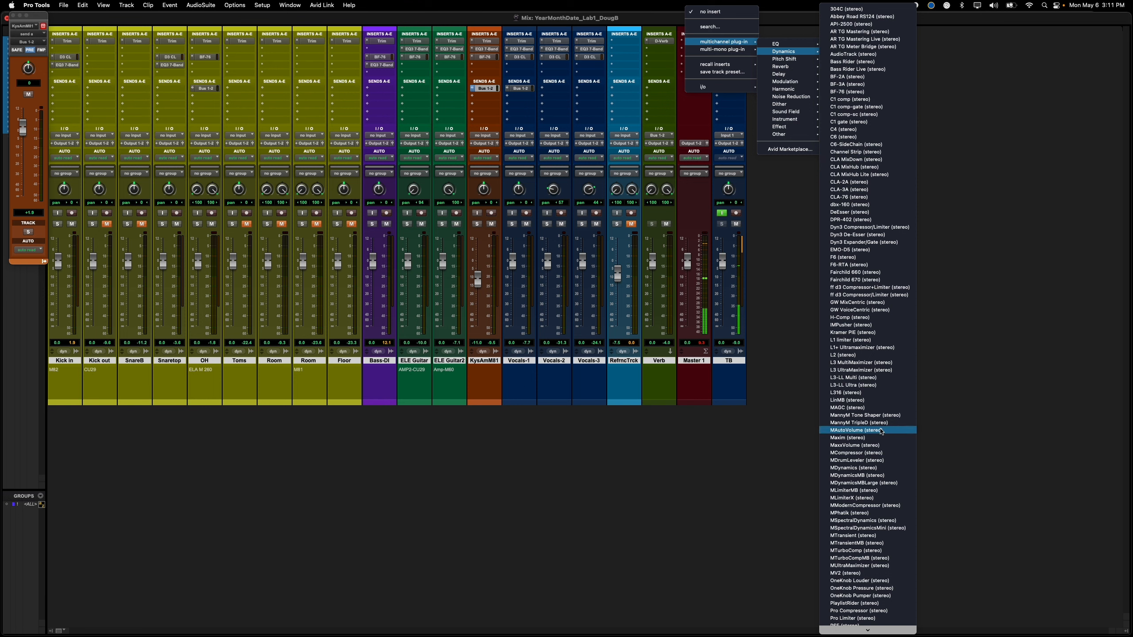
click(874, 437)
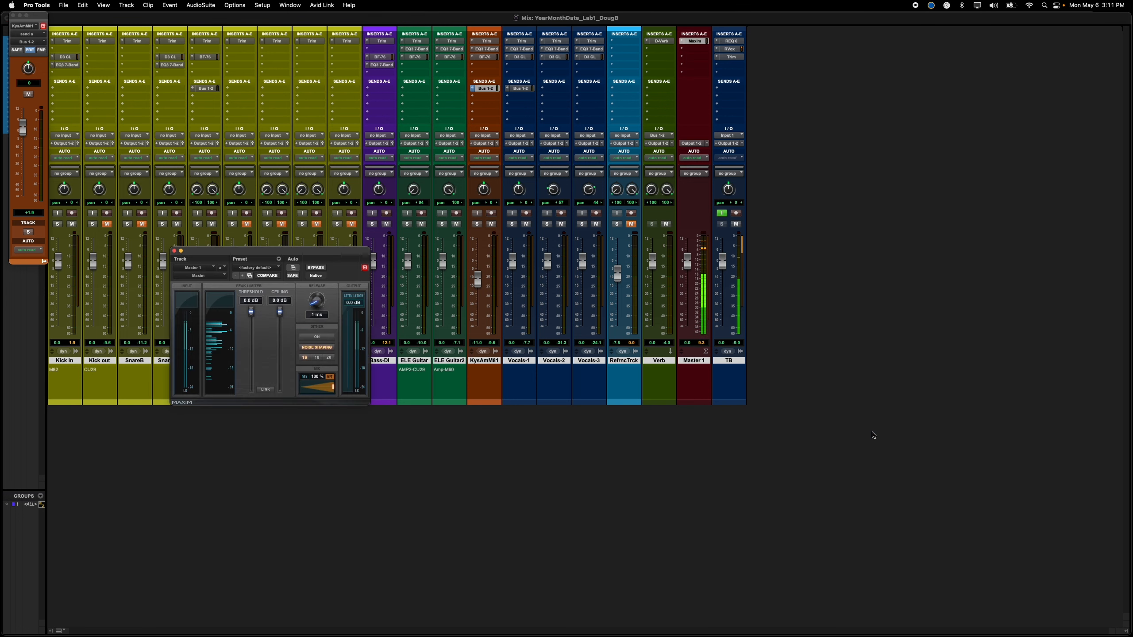
drag(265, 253, 896, 377)
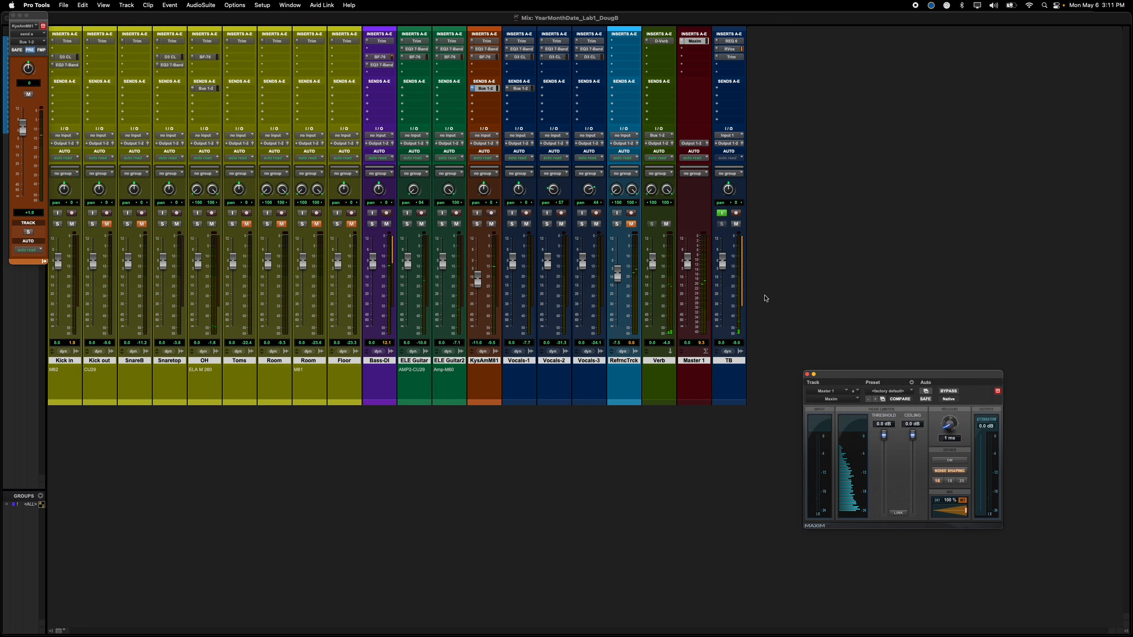
Step: Show the whole session in the Edit window and play from around the V1 marker, returning to the Mix window
key(super+equal)
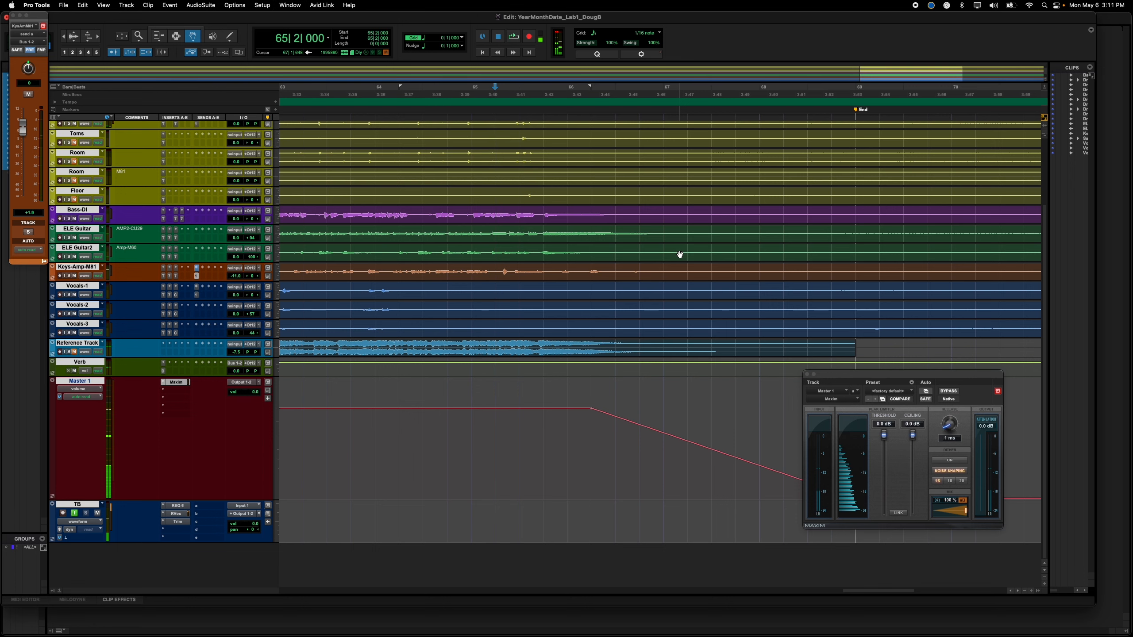
double_click(139, 36)
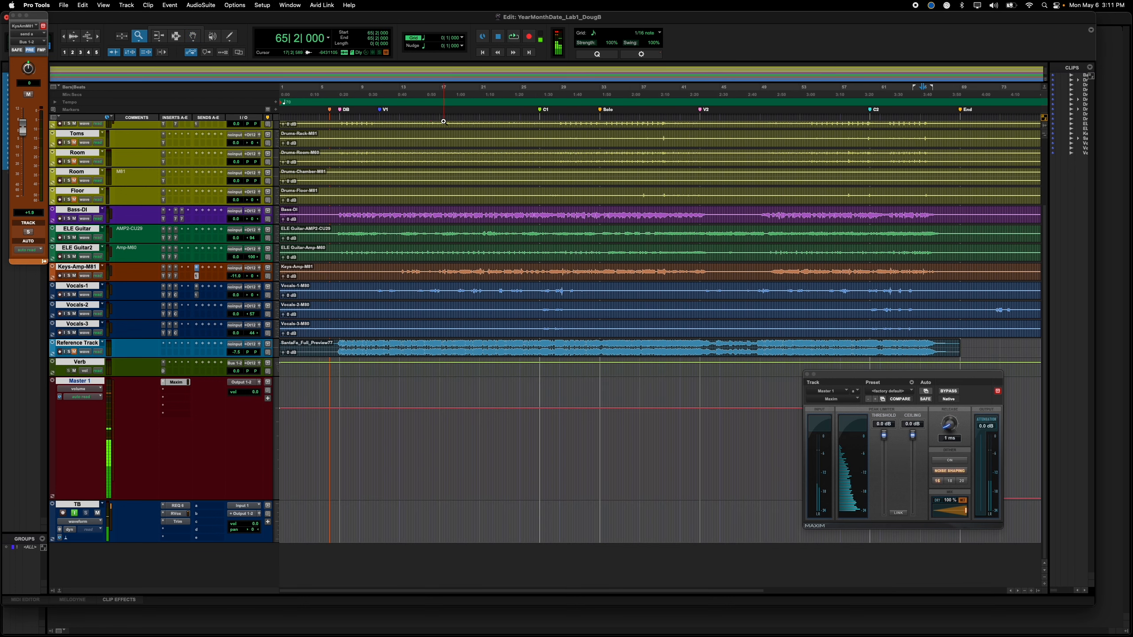
key(space)
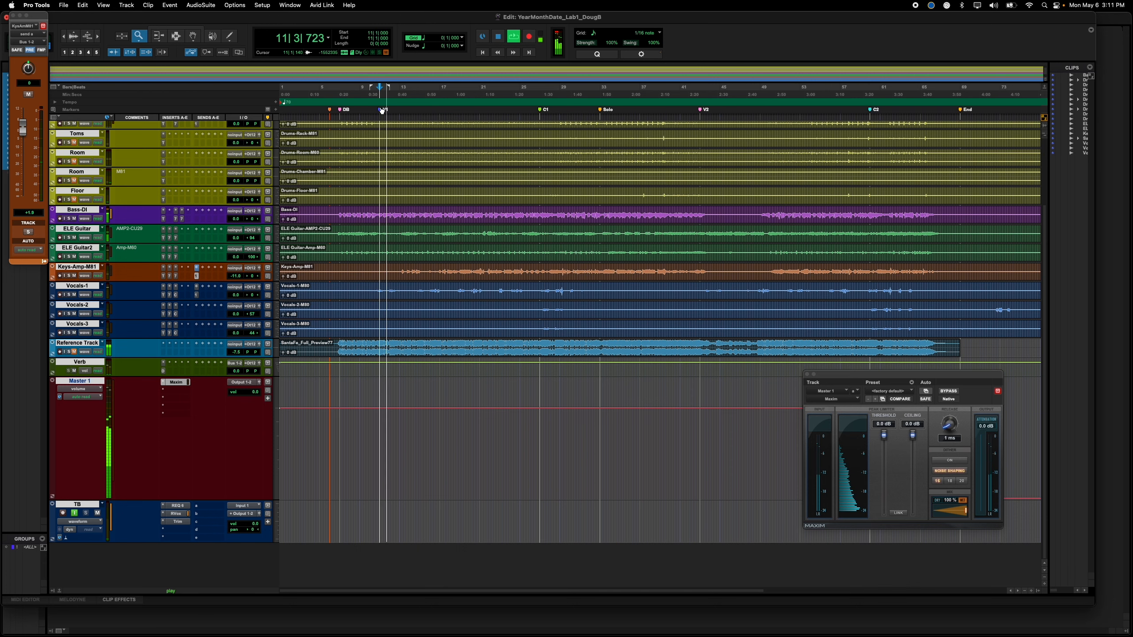
key(super+equal)
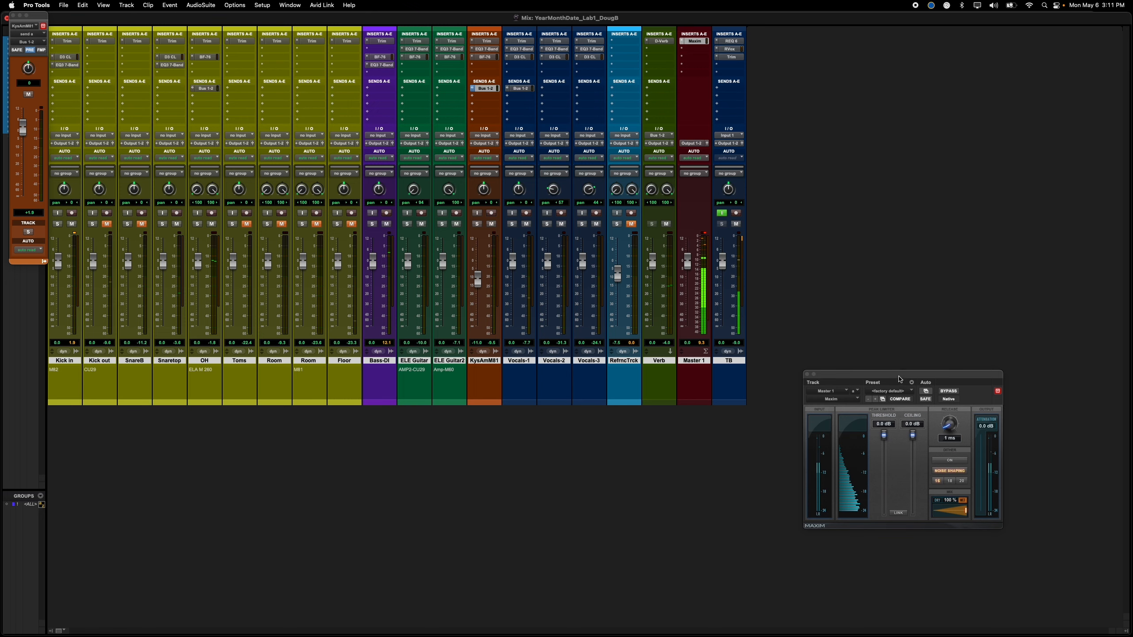
Step: Move the Maxim window beside the channel strips and set its ceiling to -0.3 dB
drag(900, 380, 856, 236)
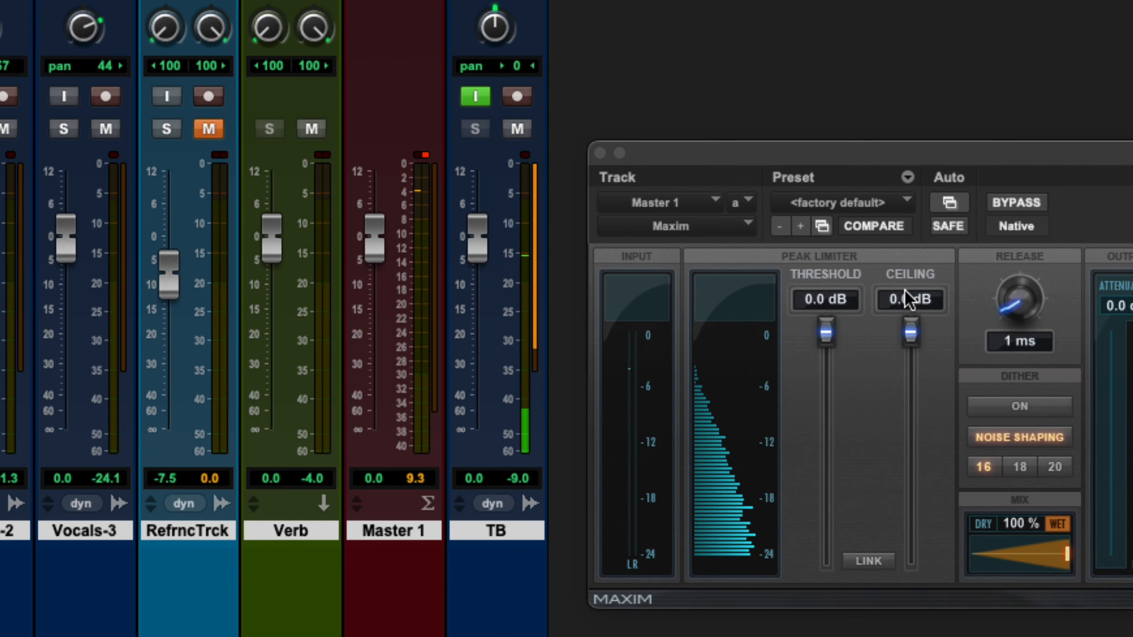
click(870, 283)
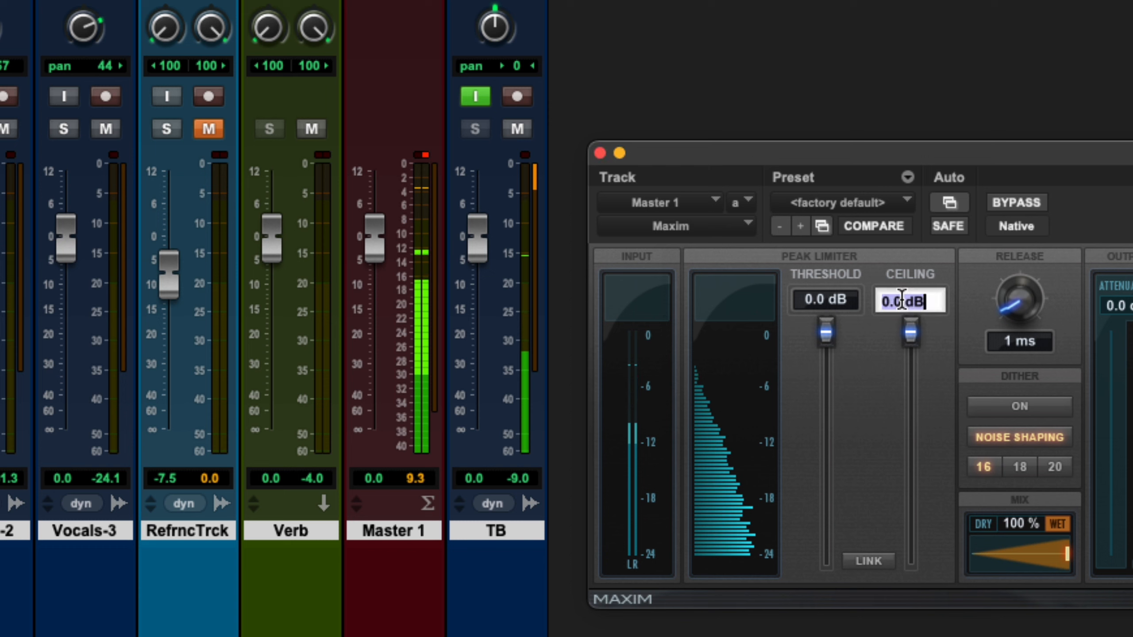
text(.3)
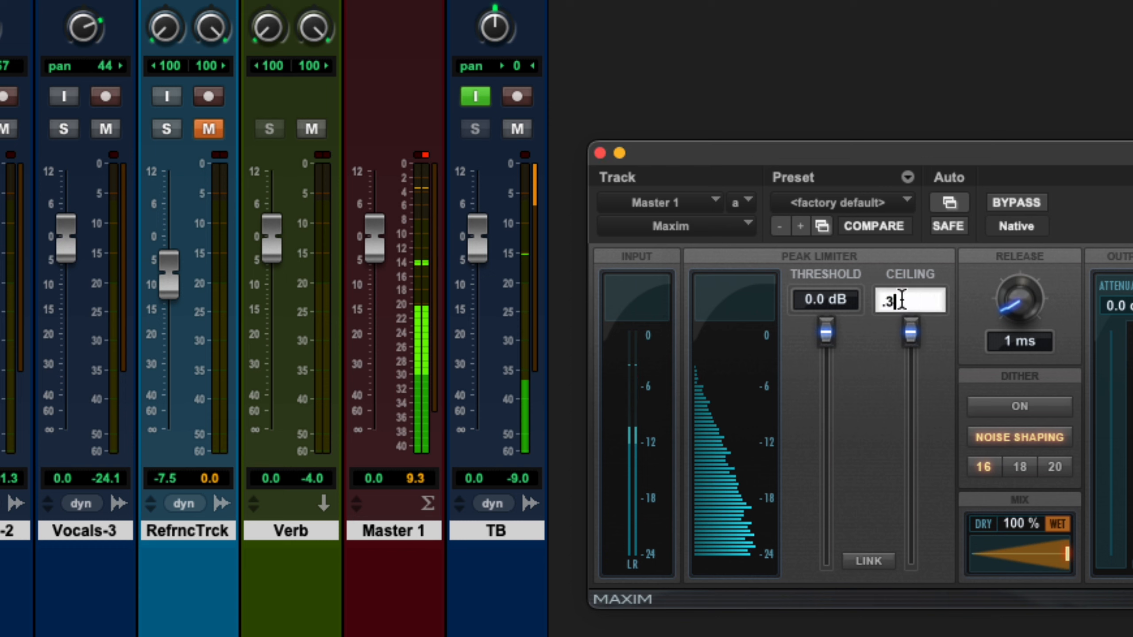
key(Return)
click(917, 301)
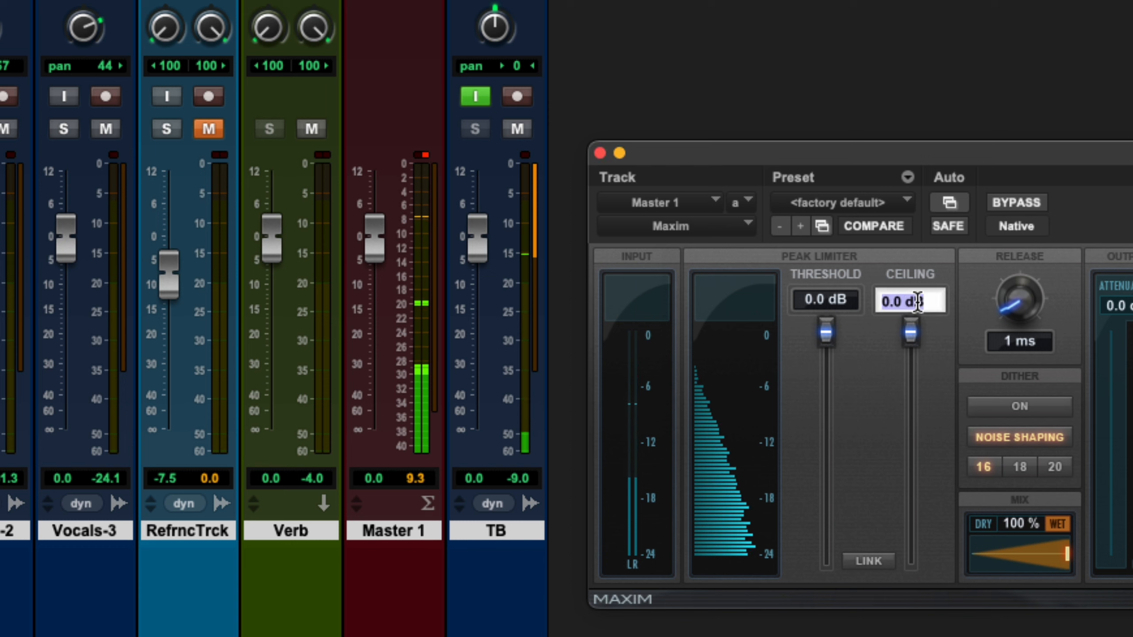
text(-.3)
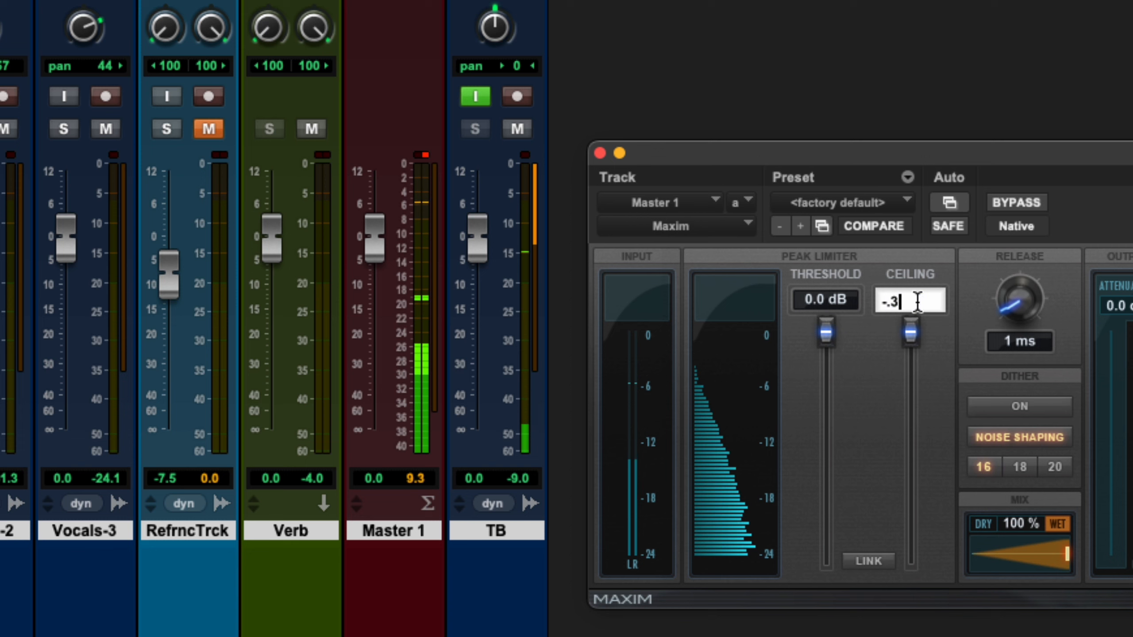
key(Return)
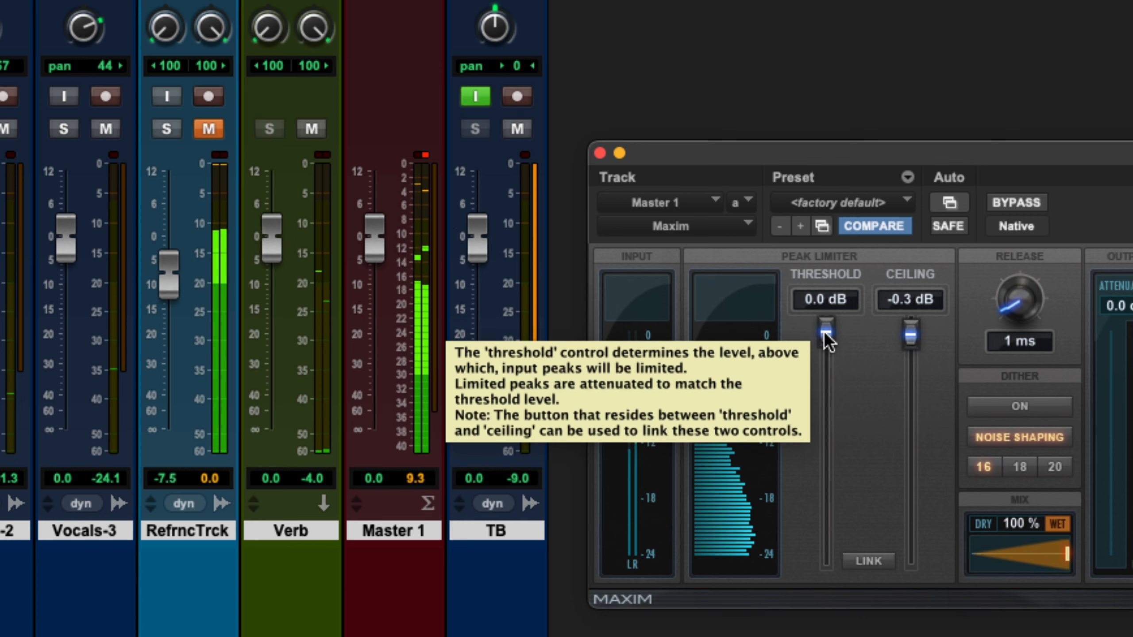
Step: Set Maxim's threshold to -6.5 dB during playback after trying -19.4 and -8.1 dB, and clear the Master 1 clip indicator
drag(823, 331, 828, 513)
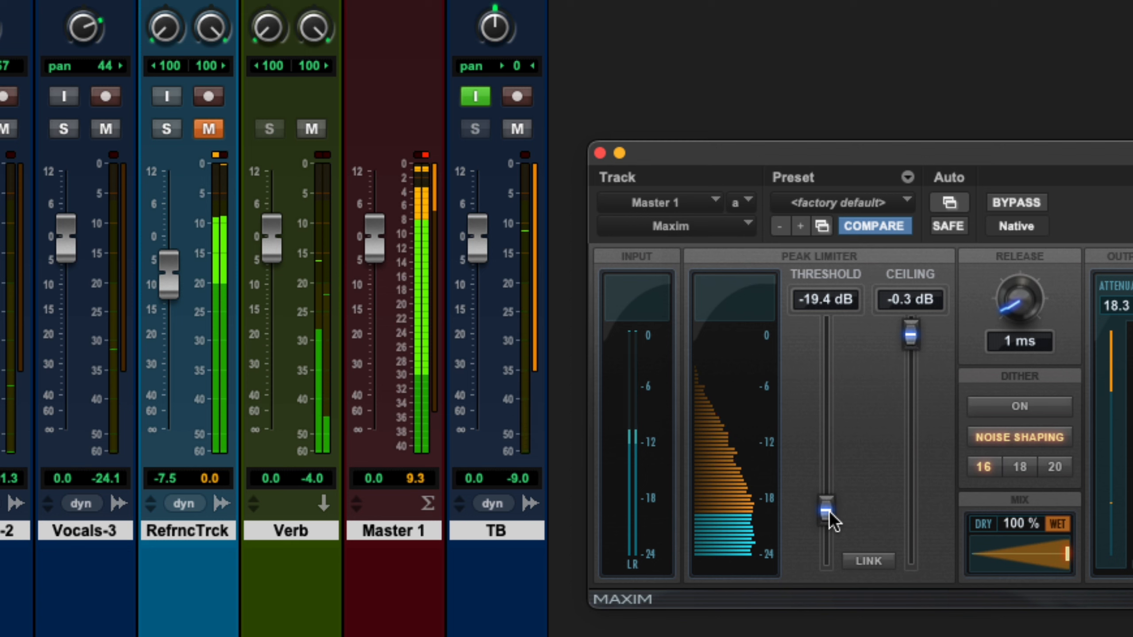
drag(832, 521, 822, 407)
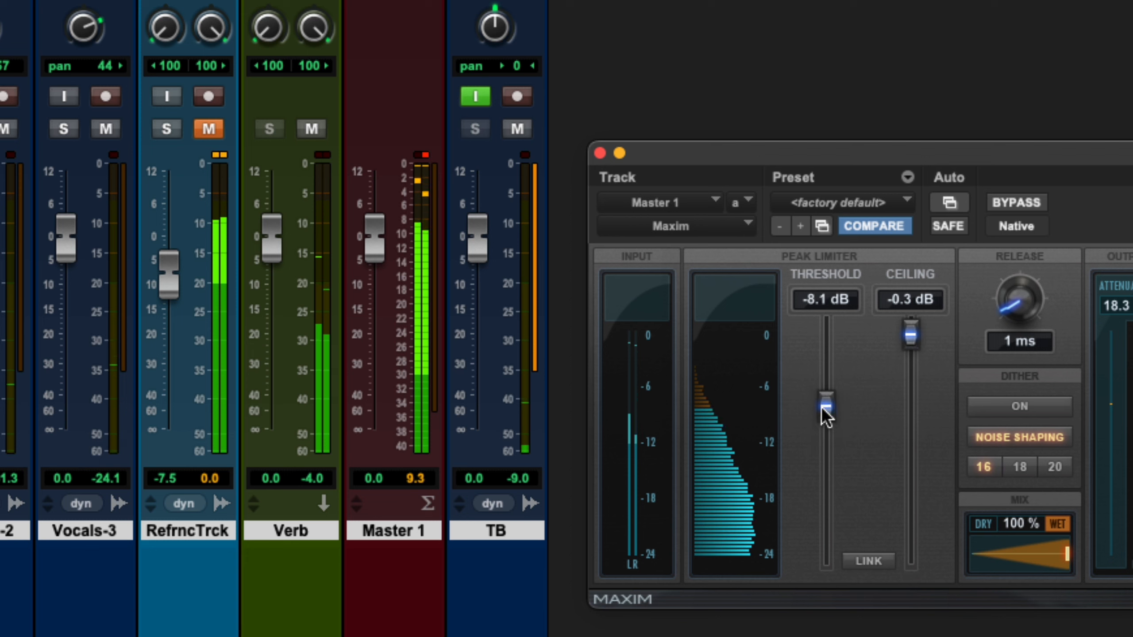
click(423, 155)
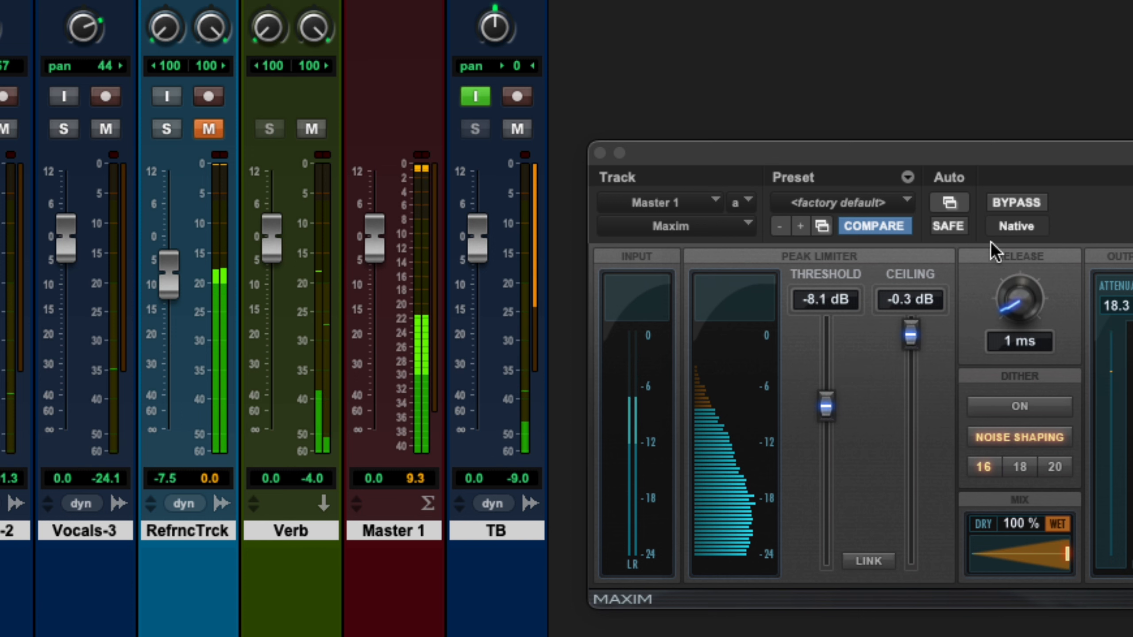
drag(1012, 160, 957, 146)
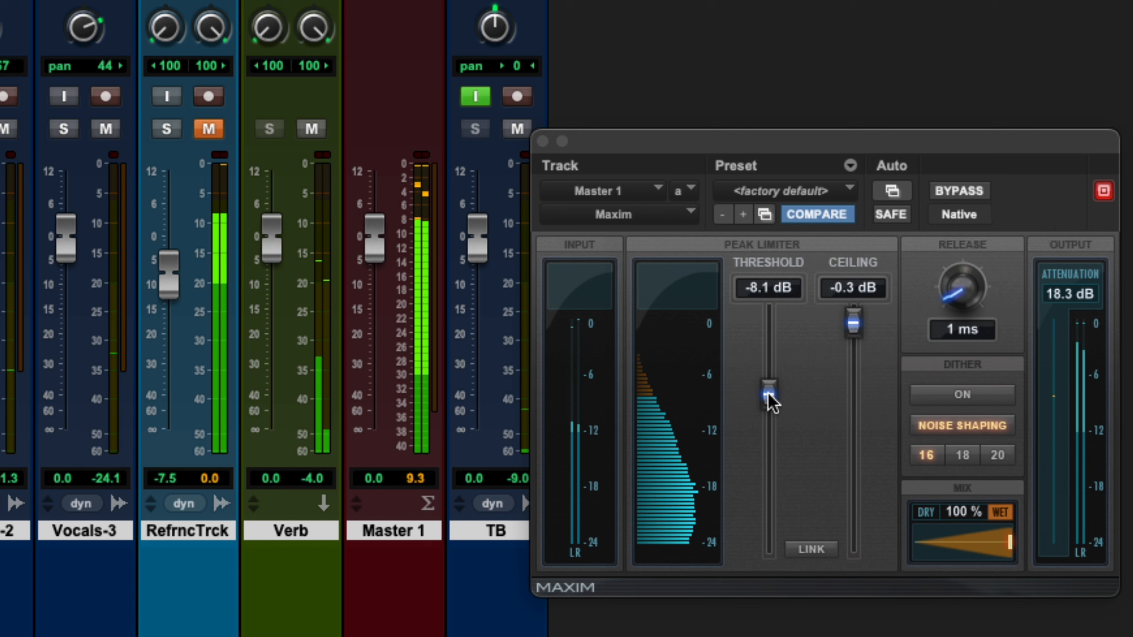
mouse_move(770, 401)
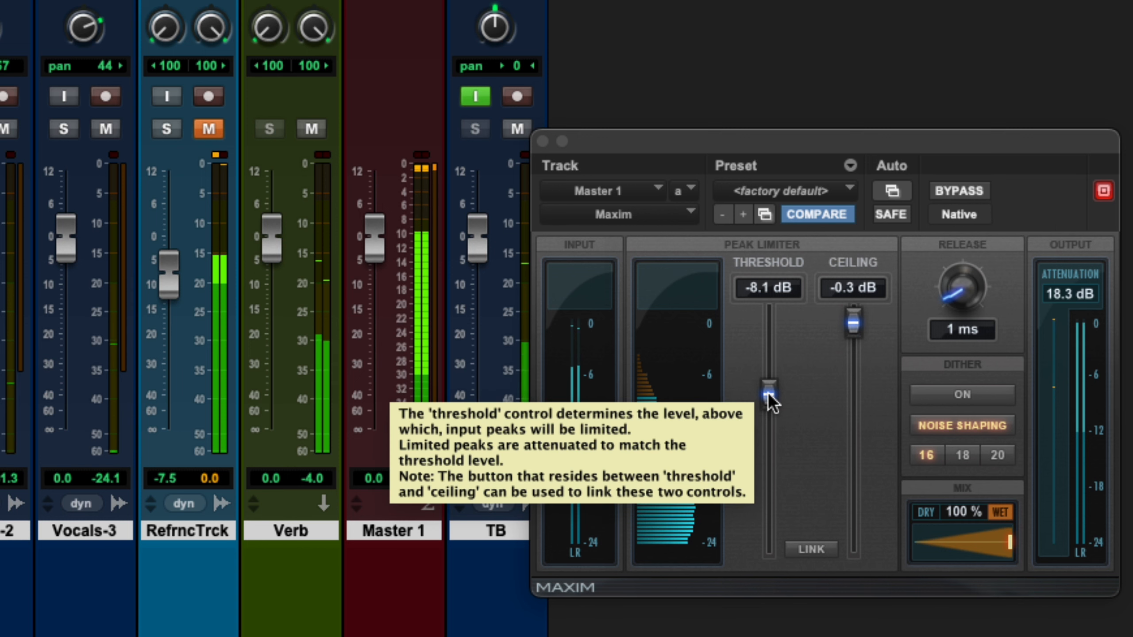
drag(770, 401, 774, 387)
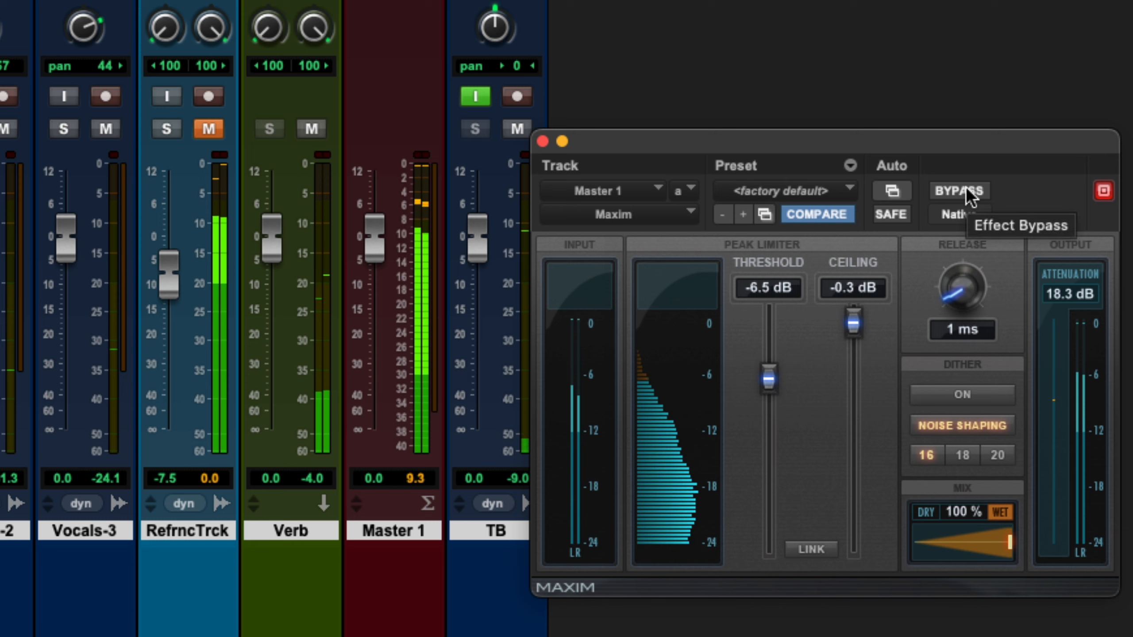
Step: Compare the mix with Maxim bypassed and active, leaving the plug-in bypassed
click(966, 190)
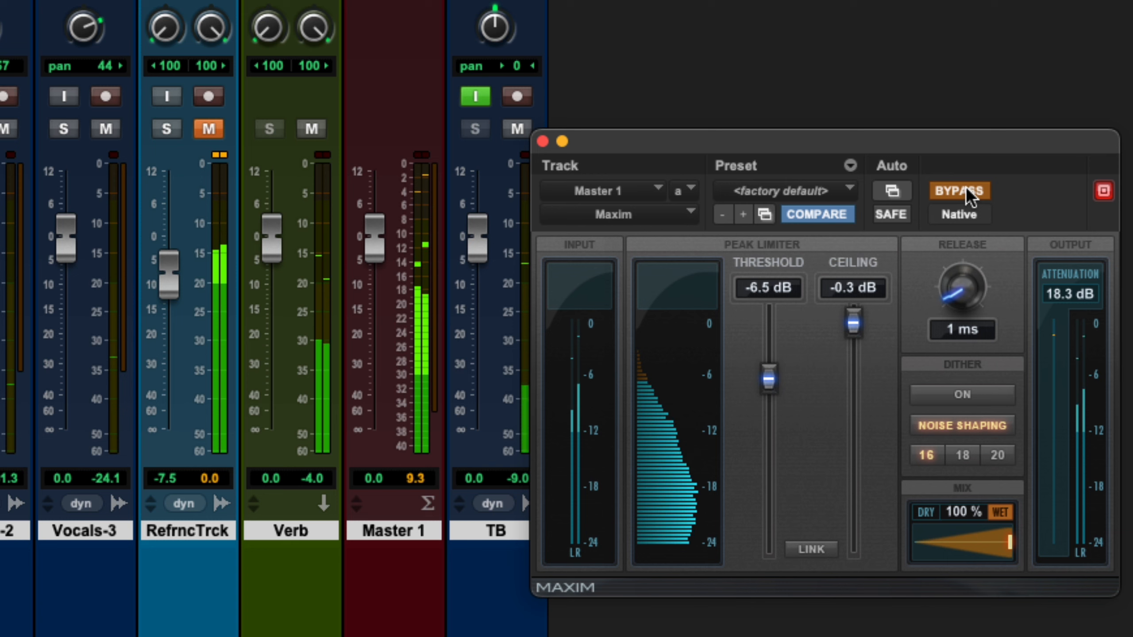
click(965, 191)
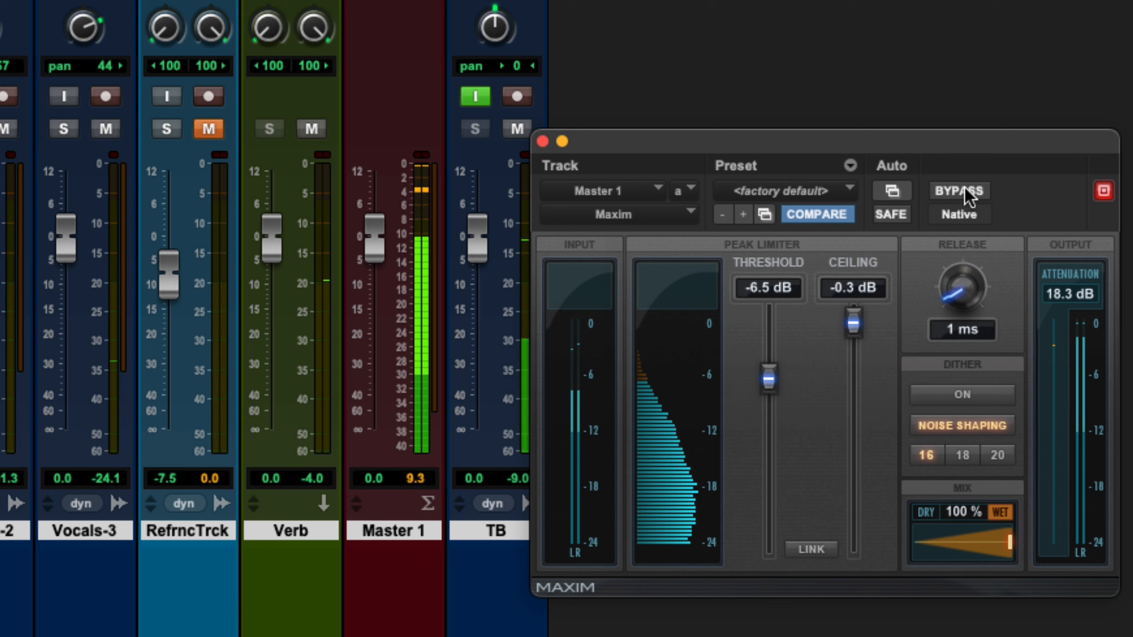
click(966, 190)
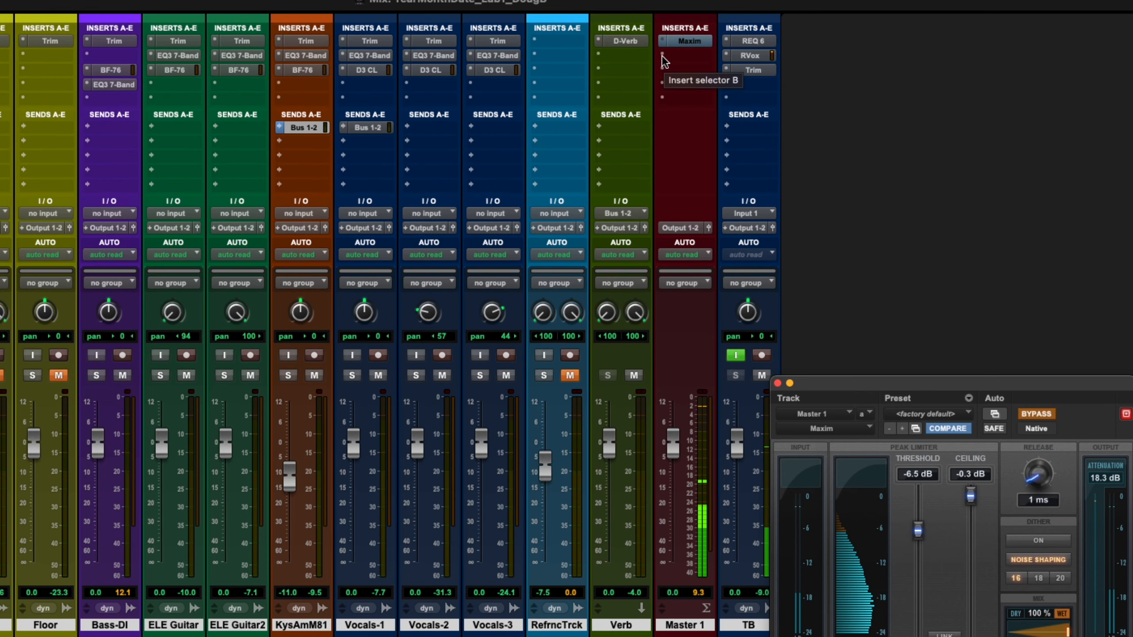
Step: Insert a multichannel dither plug-in on Insert B of the Master 1 track
click(662, 98)
mouse_move(734, 99)
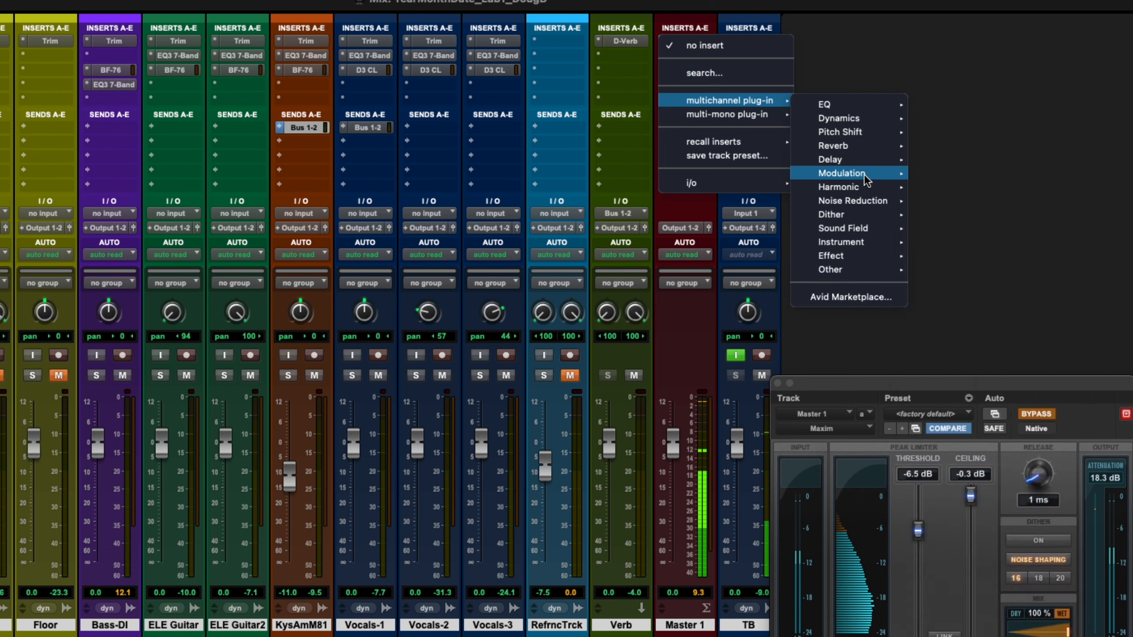
mouse_move(856, 213)
click(963, 235)
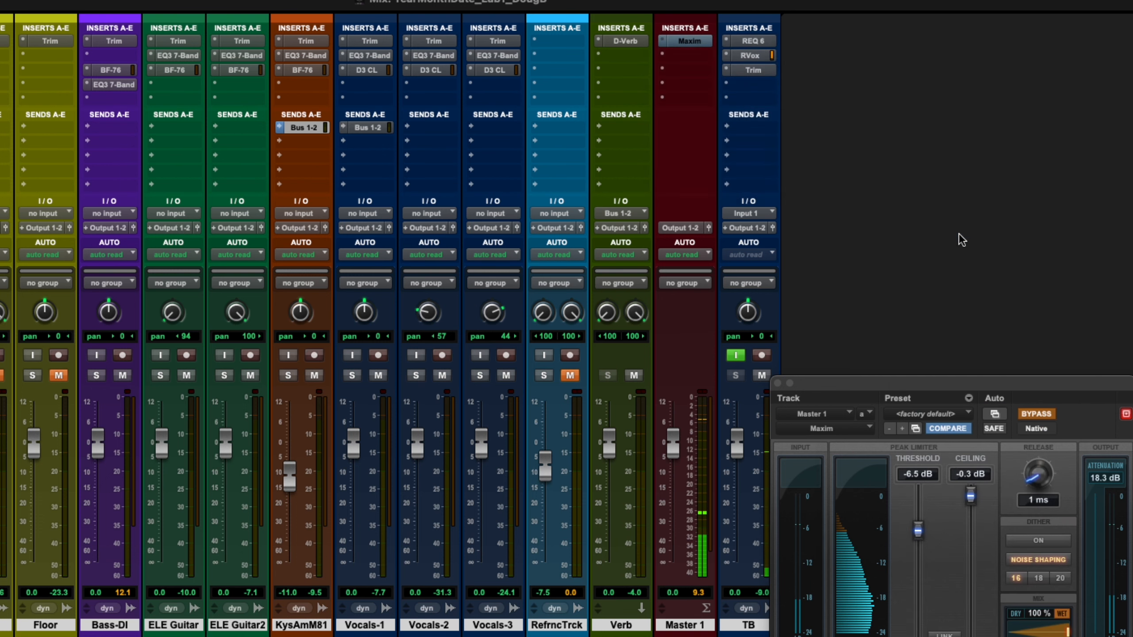
Step: Reposition the floating plug-in window and set the POW-r Dither on Master 1 to 16 bit with Noise Shaping Type 3
drag(961, 381, 656, 260)
click(624, 345)
click(669, 389)
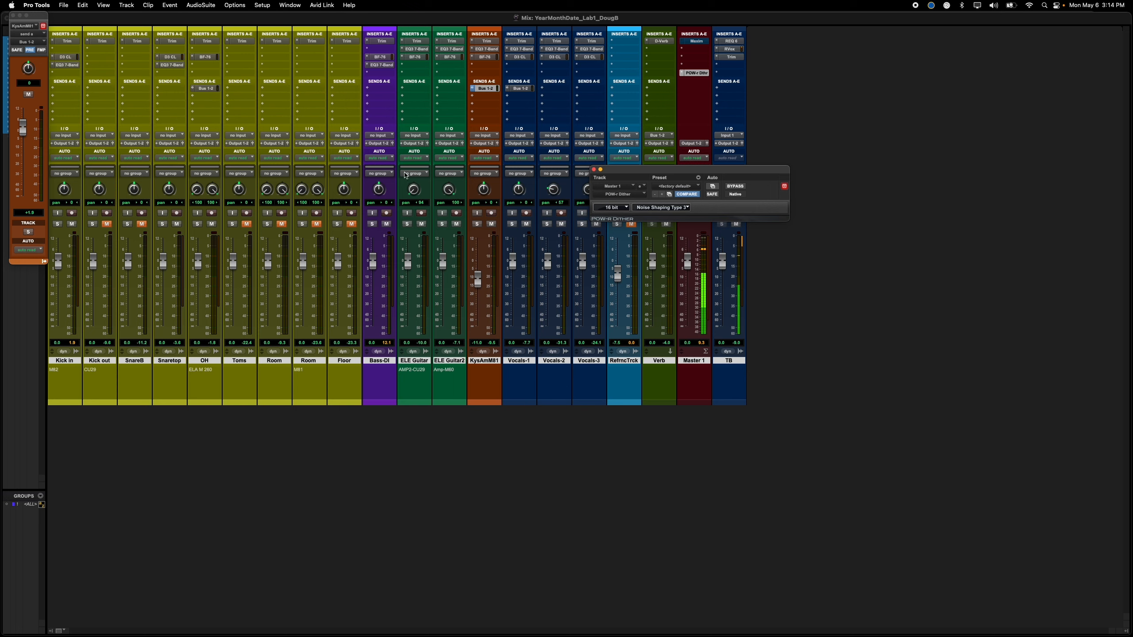
Step: Review the Bounce the Mix instructions on the lab page in Chrome and return to Pro Tools
key(super+Tab)
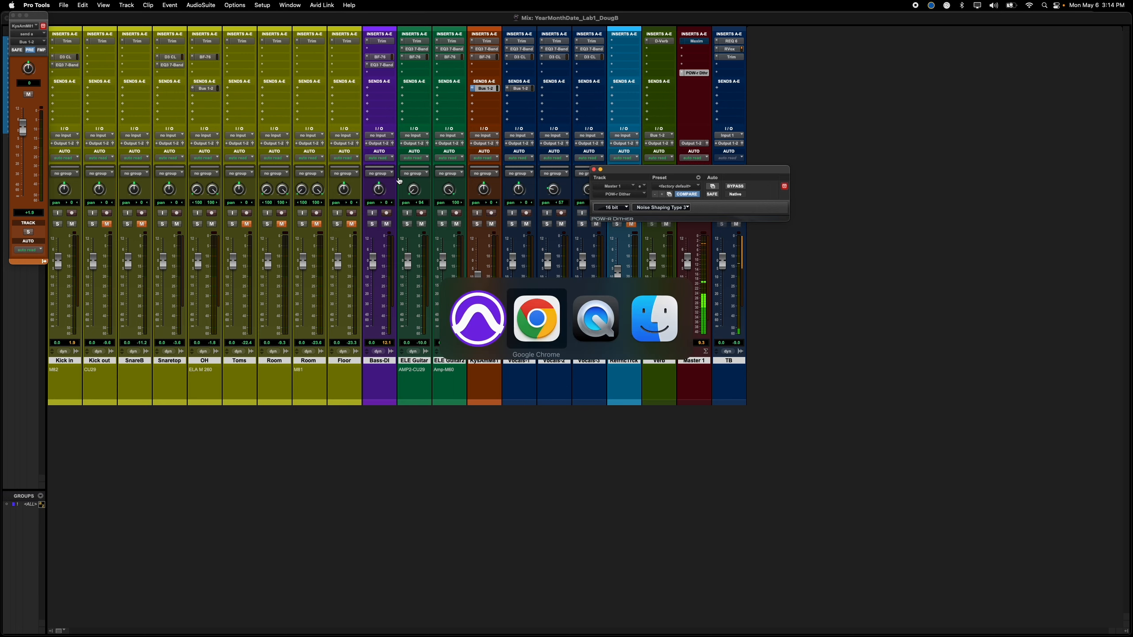
scroll(517, 316, down, 9)
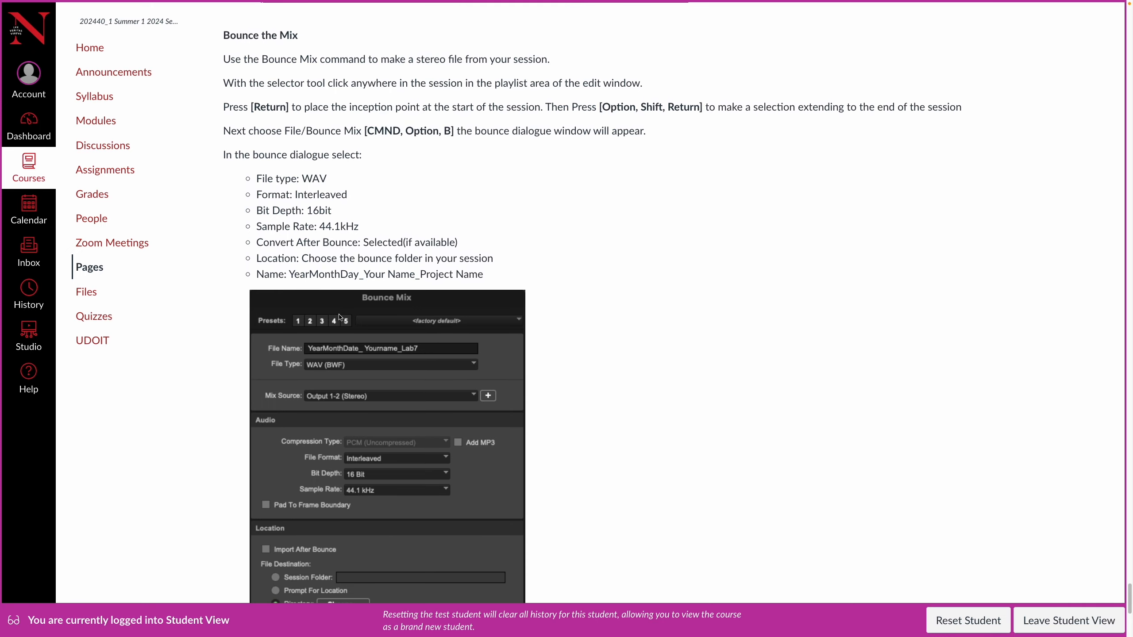
scroll(340, 318, down, 9)
key(super+Tab)
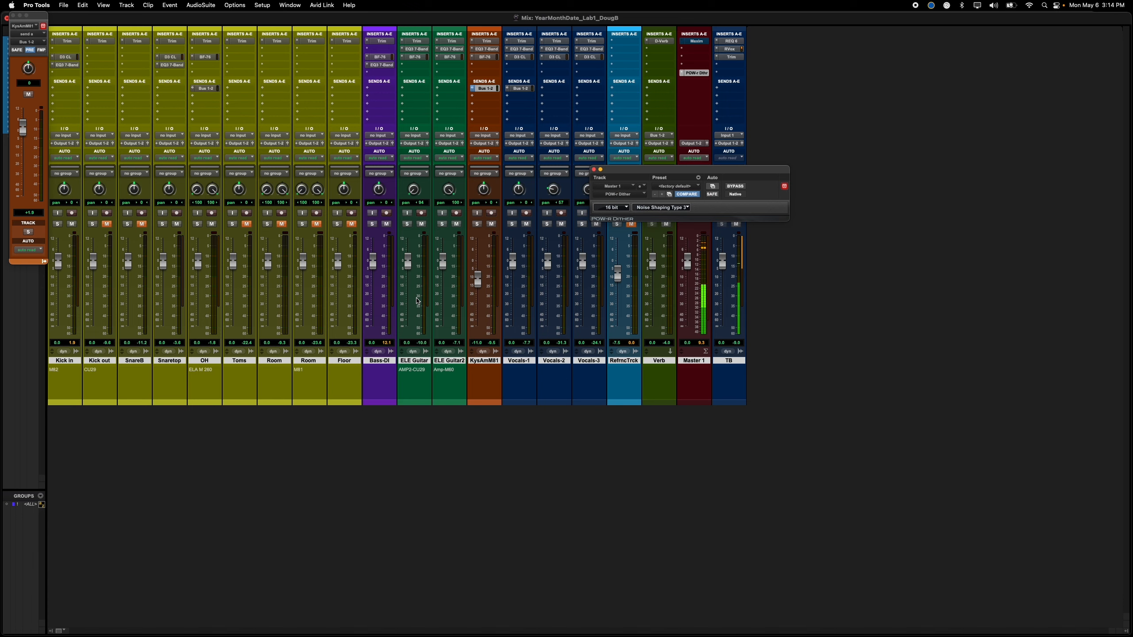
Step: Bring up the Edit window and select everything from the End marker back to the session start
key(super+equal)
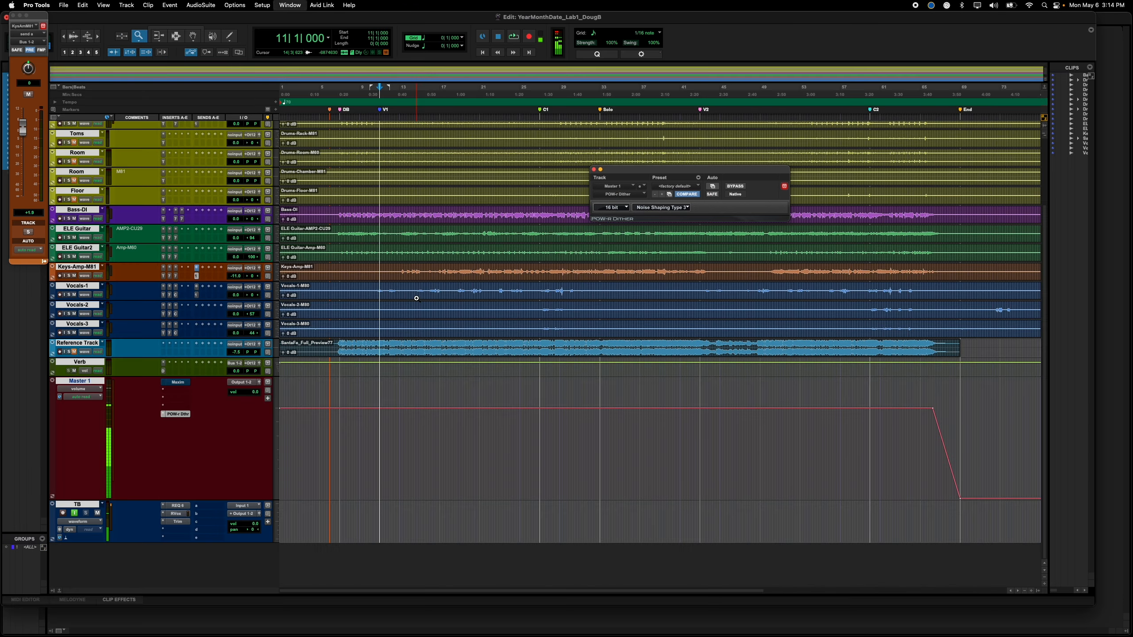
click(961, 111)
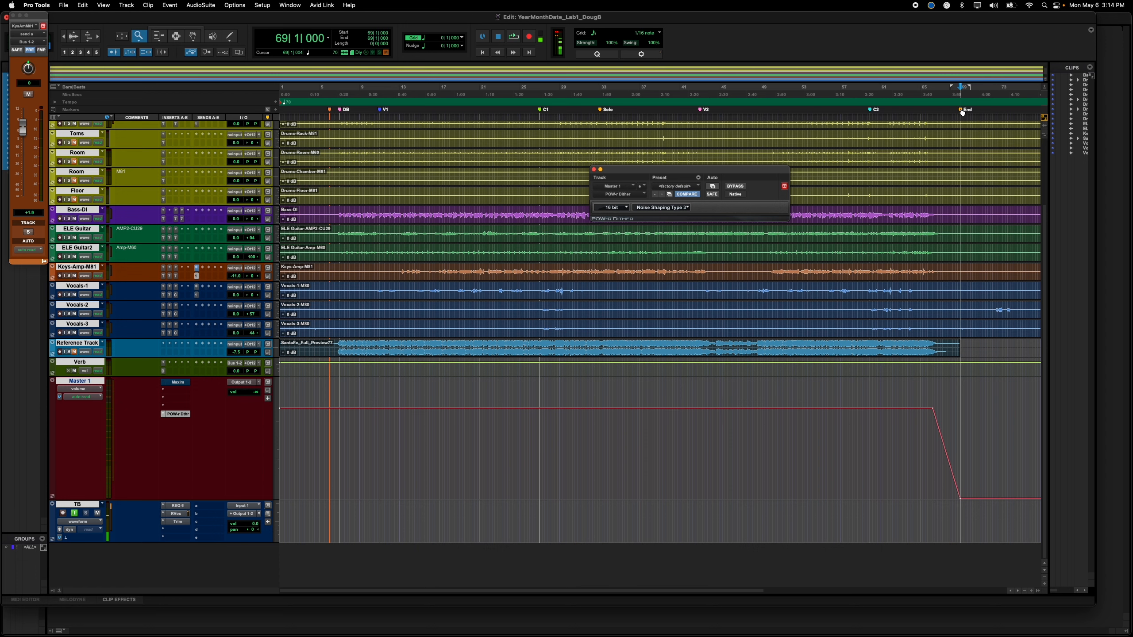
key(shift+Return)
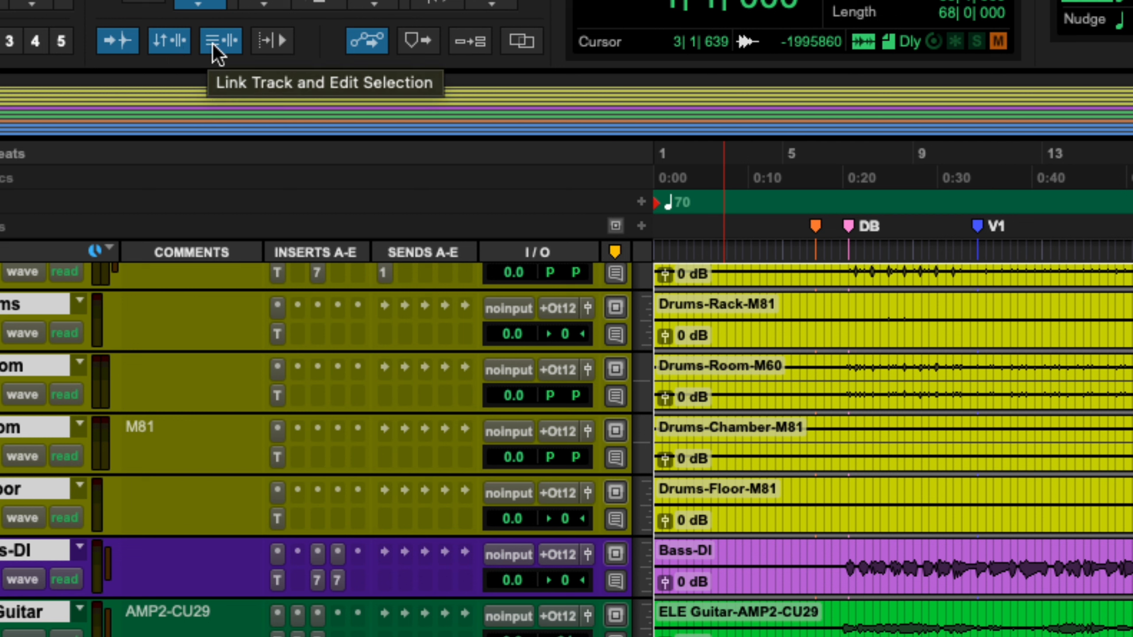
Step: Toggle Link Timeline and Edit Selection off and on, and try selecting three different bar ranges across all tracks from the ruler
click(170, 45)
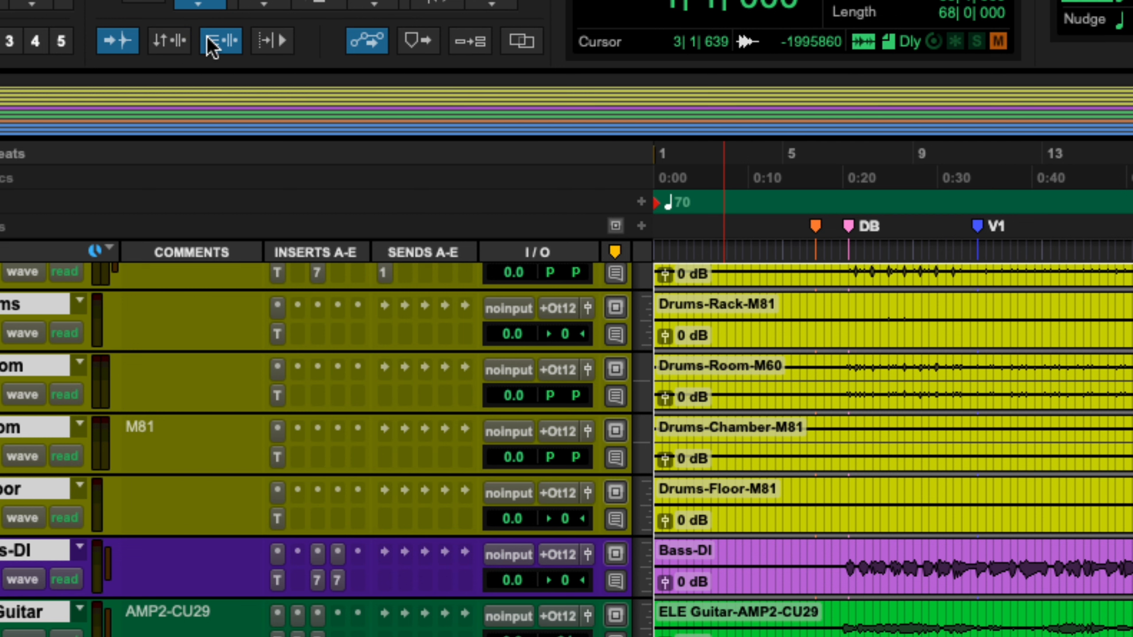
click(173, 43)
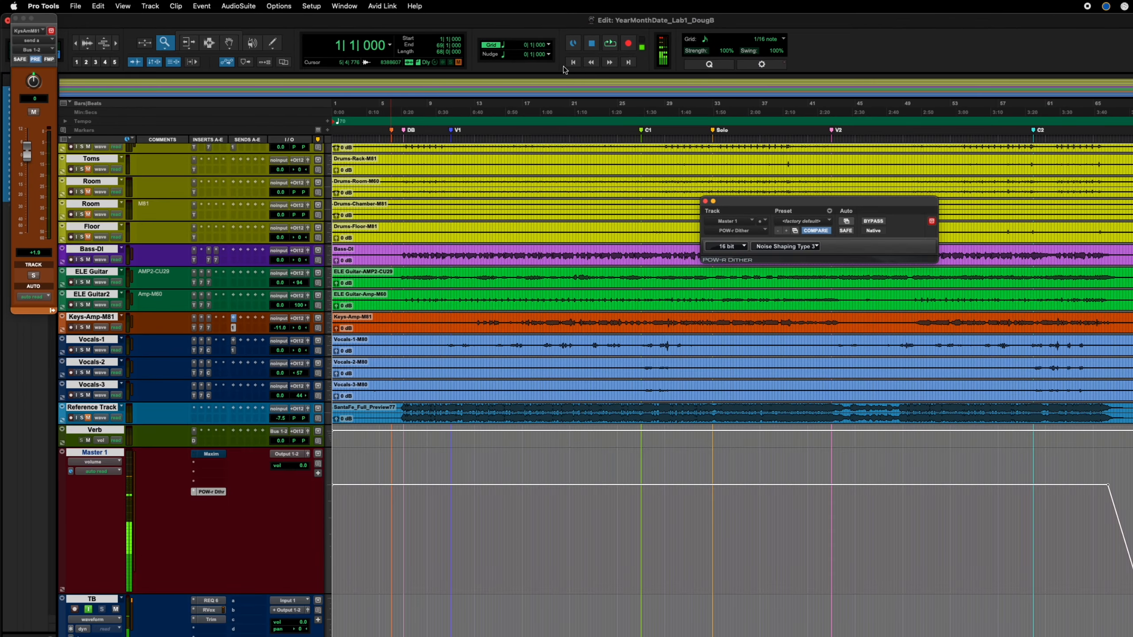
drag(577, 106, 722, 106)
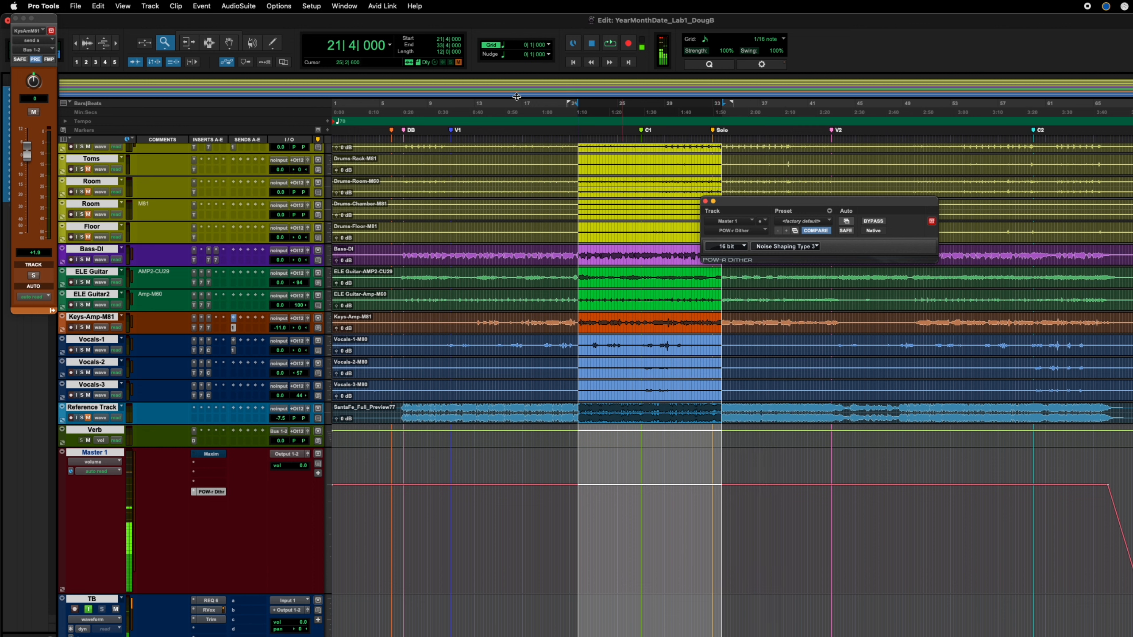
drag(484, 102, 569, 111)
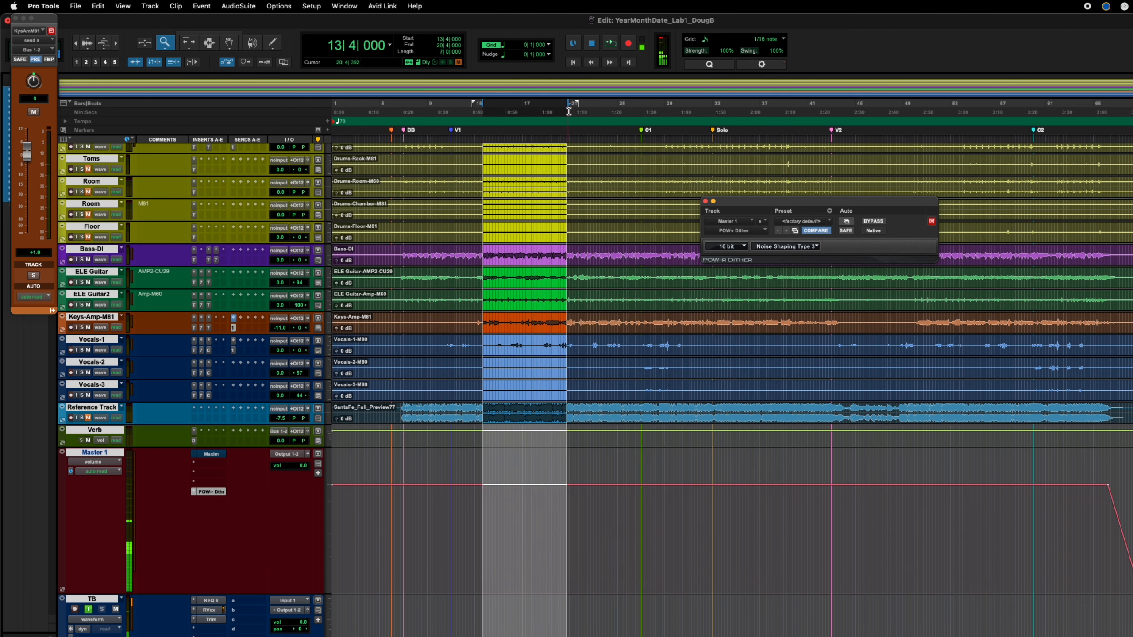
drag(952, 102, 1093, 102)
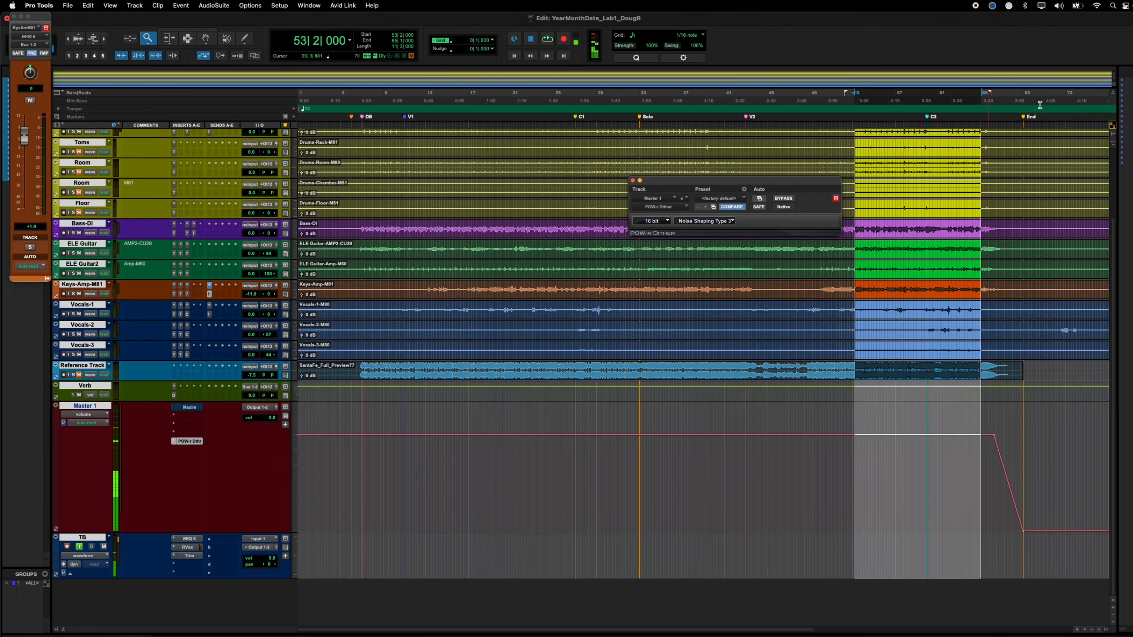
Step: Select the whole song from the End marker back to the session start and open the Bounce Mix dialog
click(1025, 118)
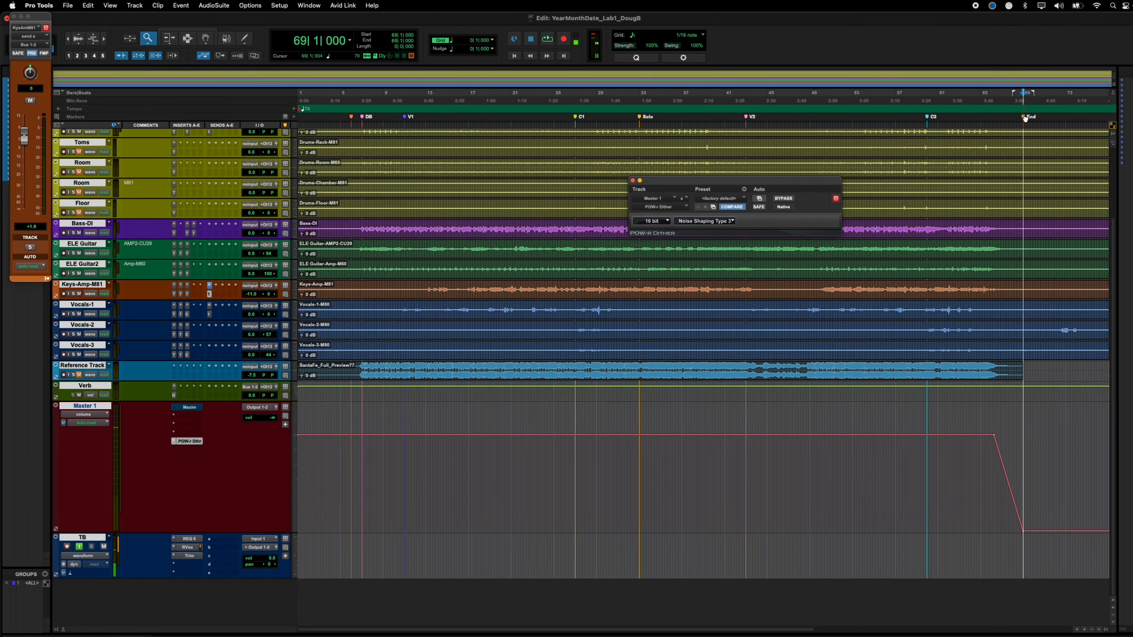
key(shift+Return)
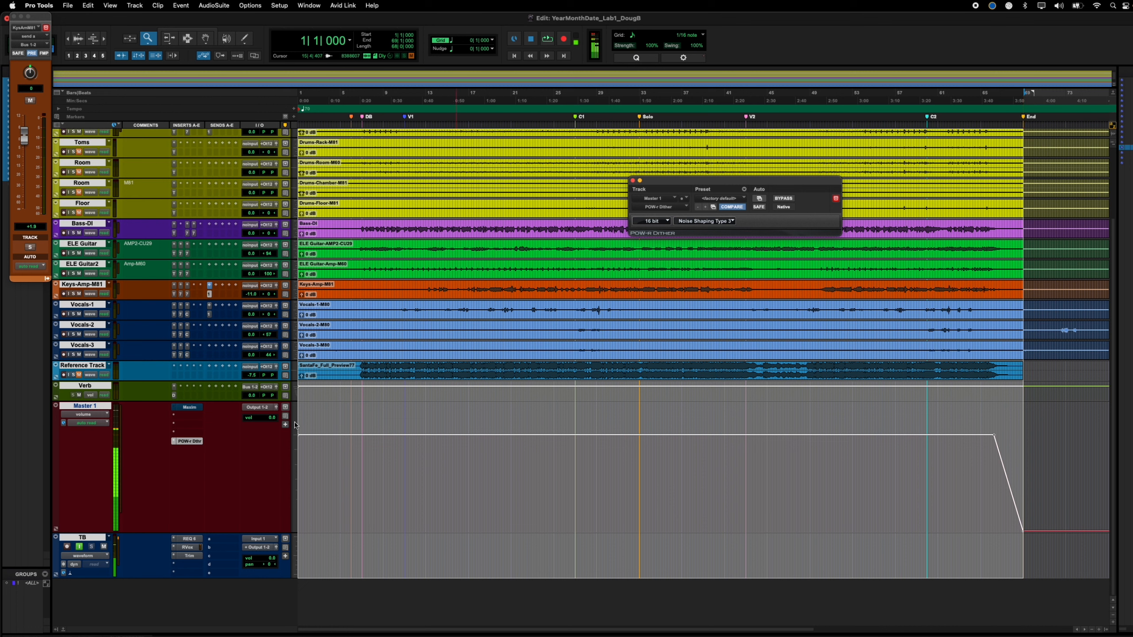
key(alt+super+b)
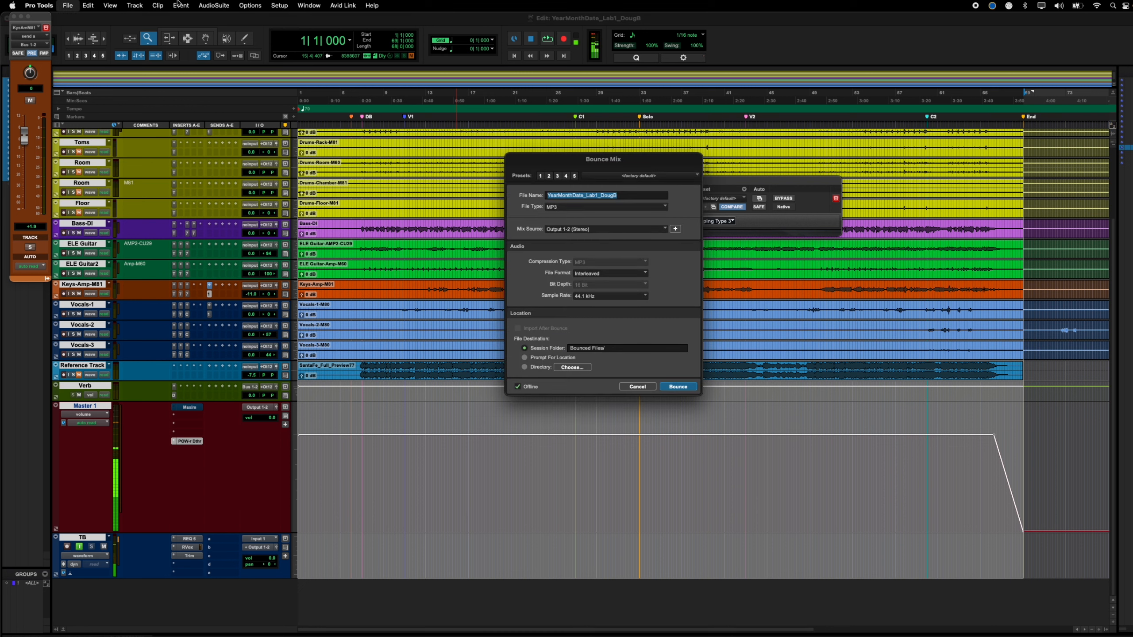
click(74, 8)
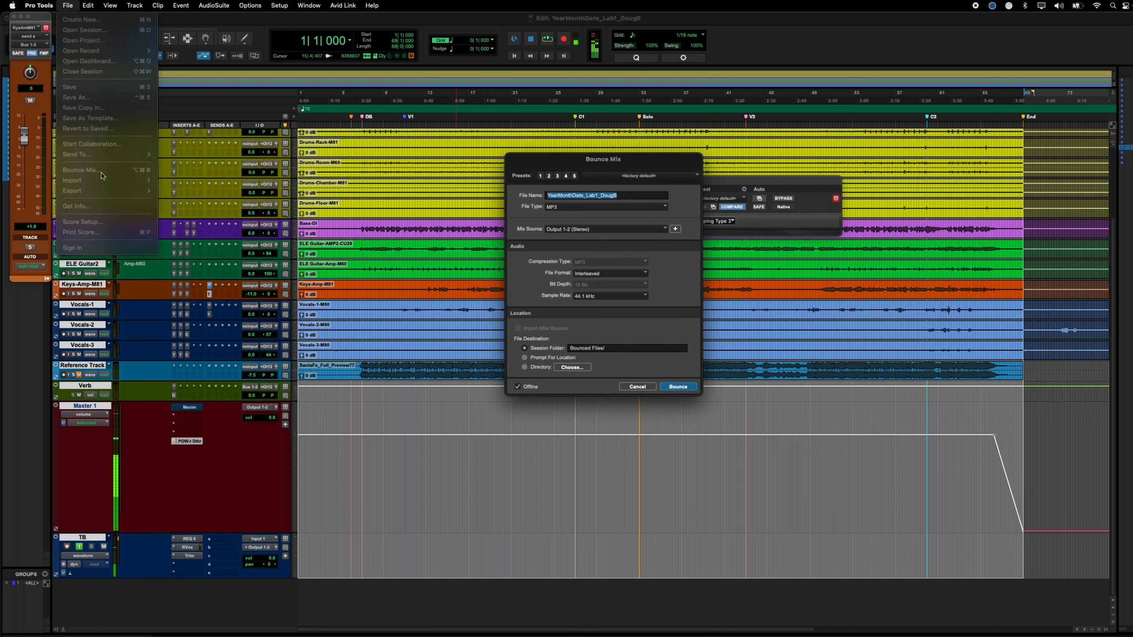
click(650, 166)
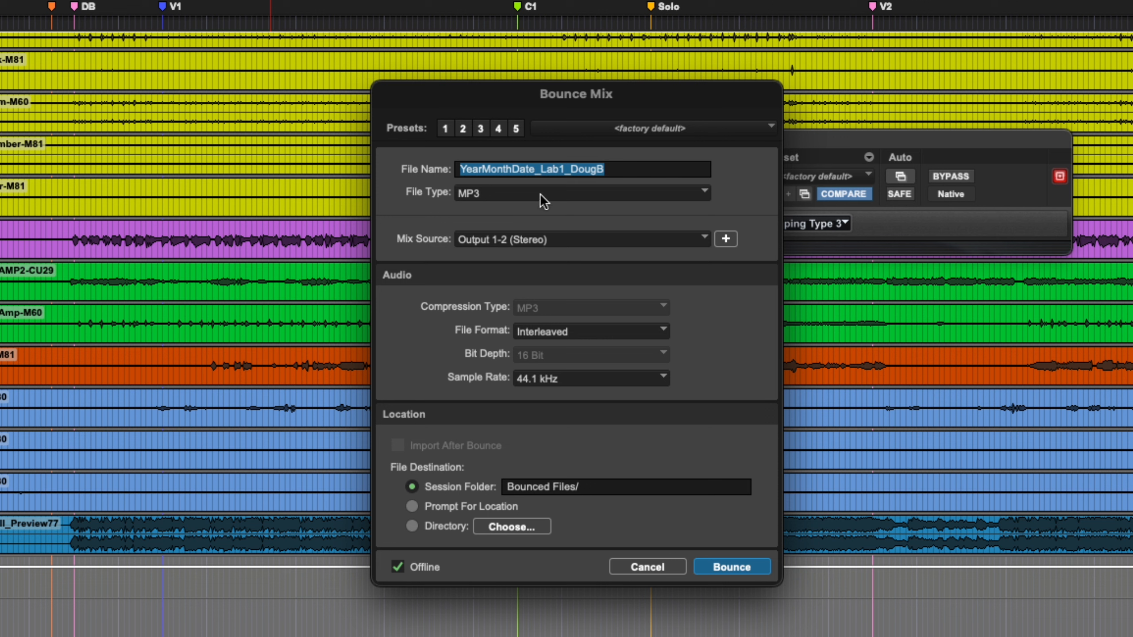
Step: Set the bounce file type to WAV (BWF), keeping Output 1-2 (Stereo) as the mix source and 16 Bit as the bit depth
click(518, 191)
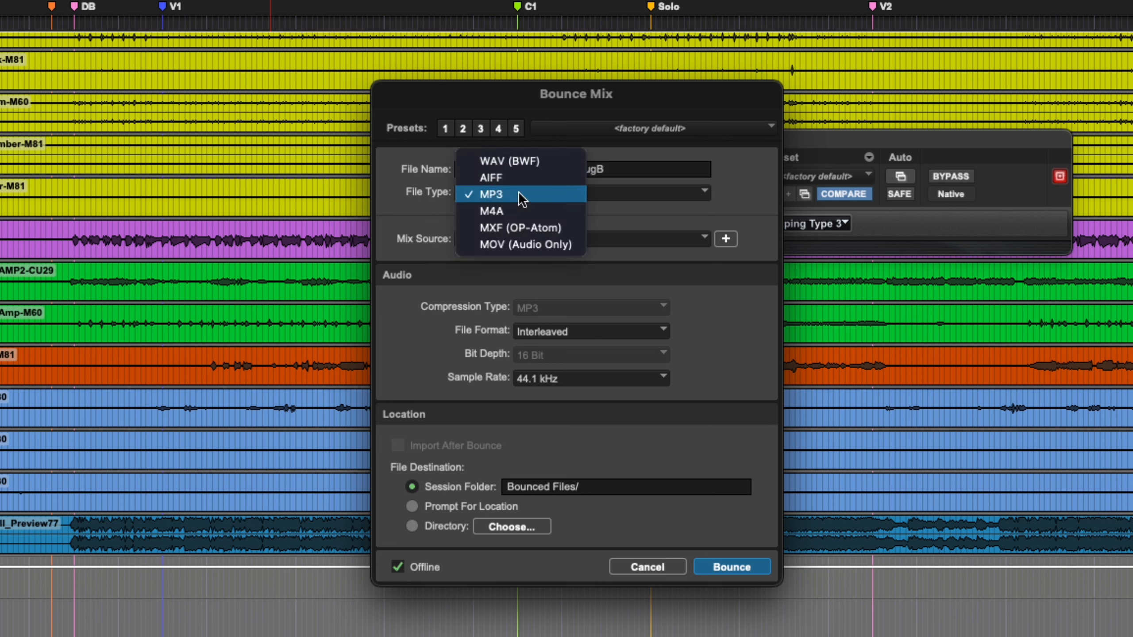
click(521, 161)
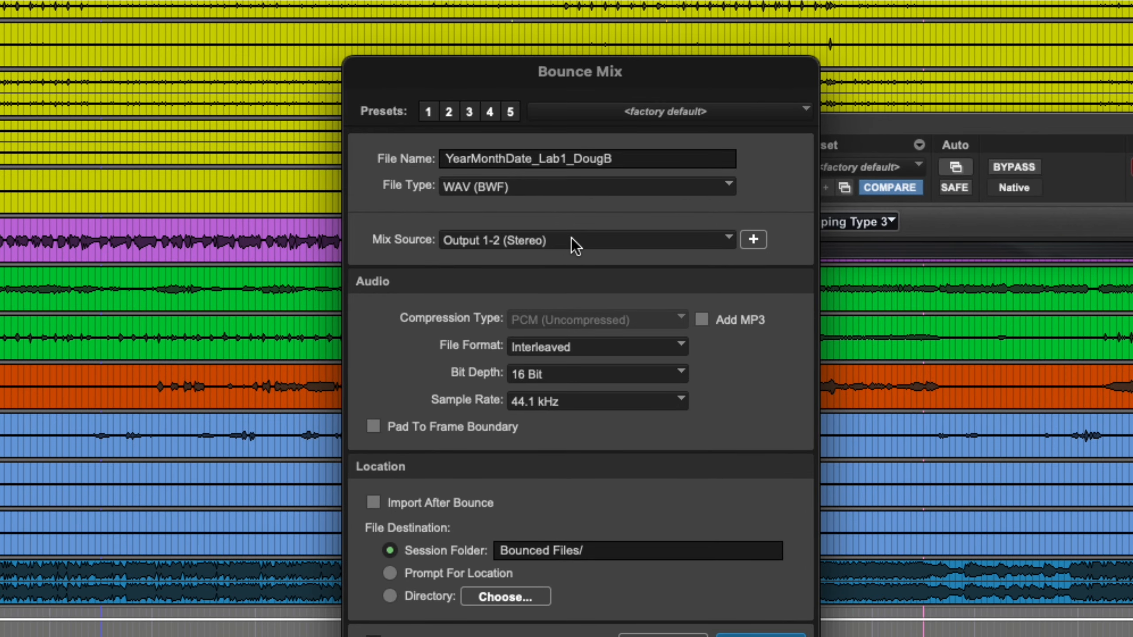
click(567, 242)
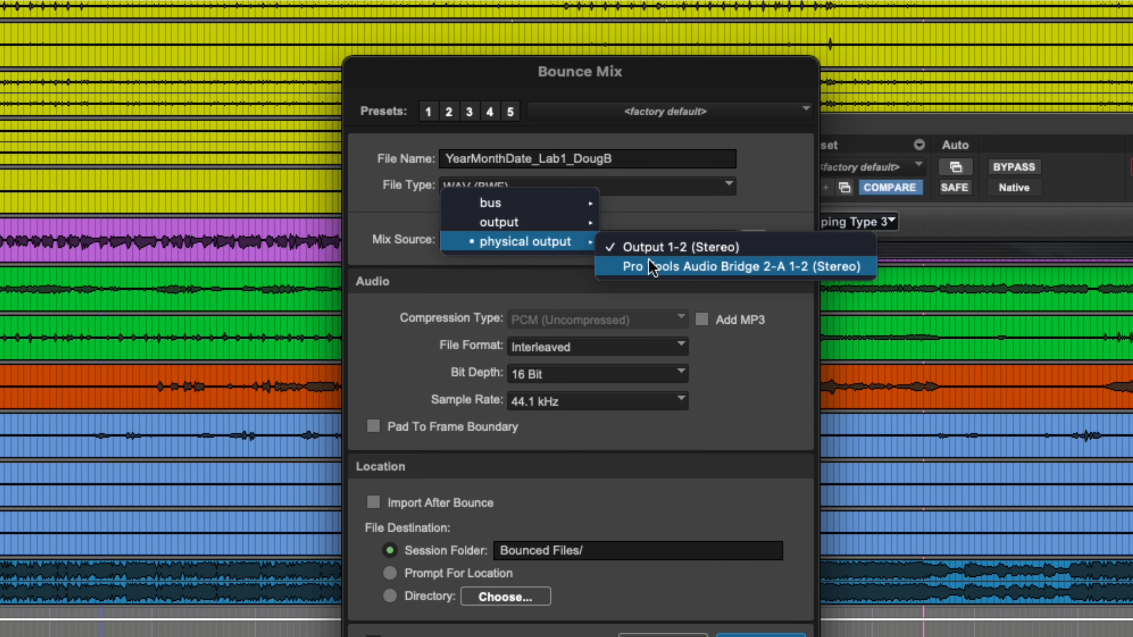
click(570, 277)
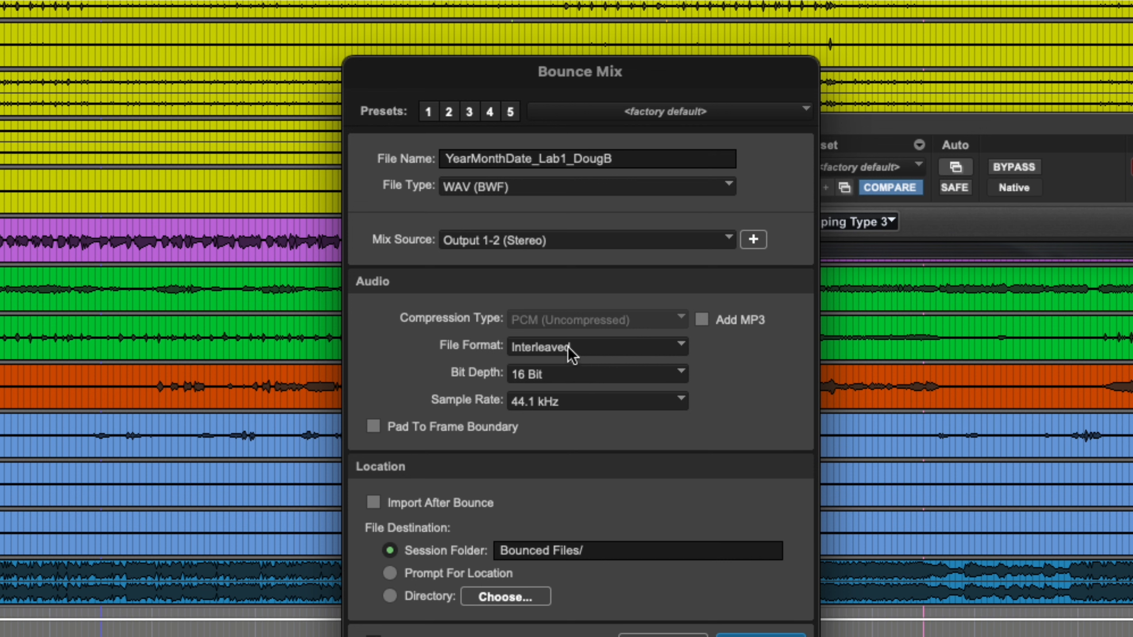
click(572, 374)
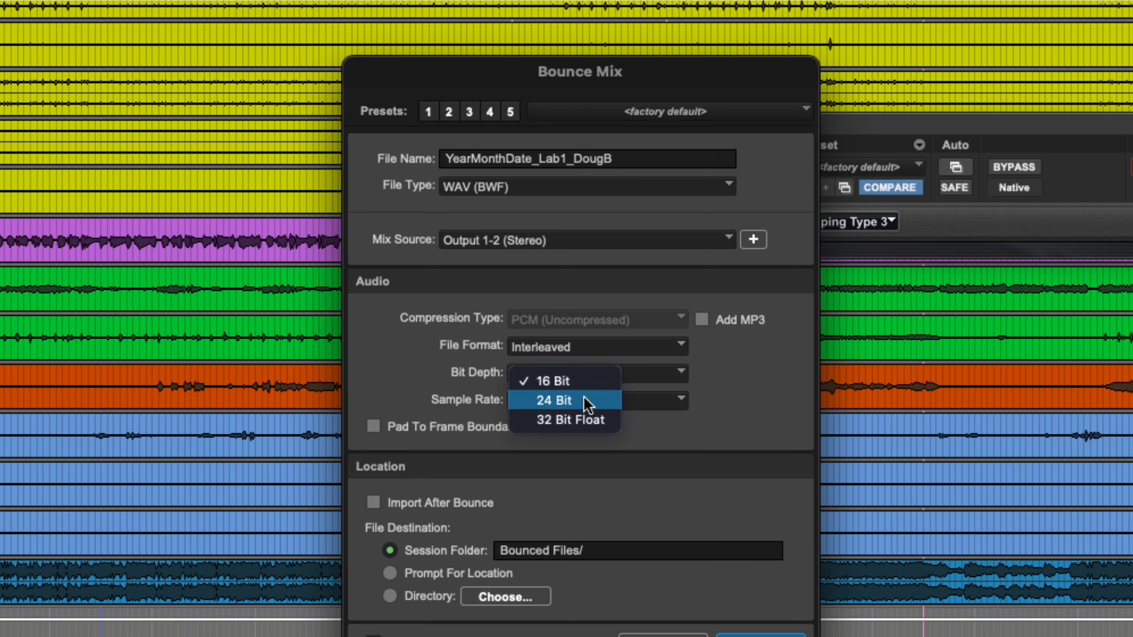
click(613, 377)
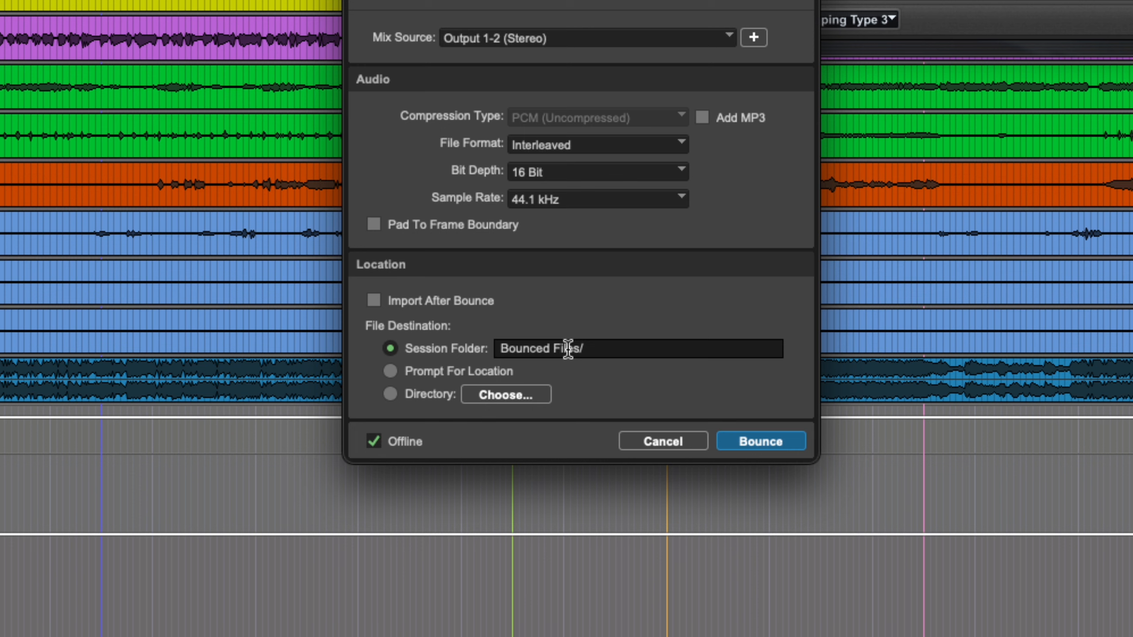
Step: Choose the Bounced Files folder inside the session folder as the bounce directory and run the offline bounce
click(518, 392)
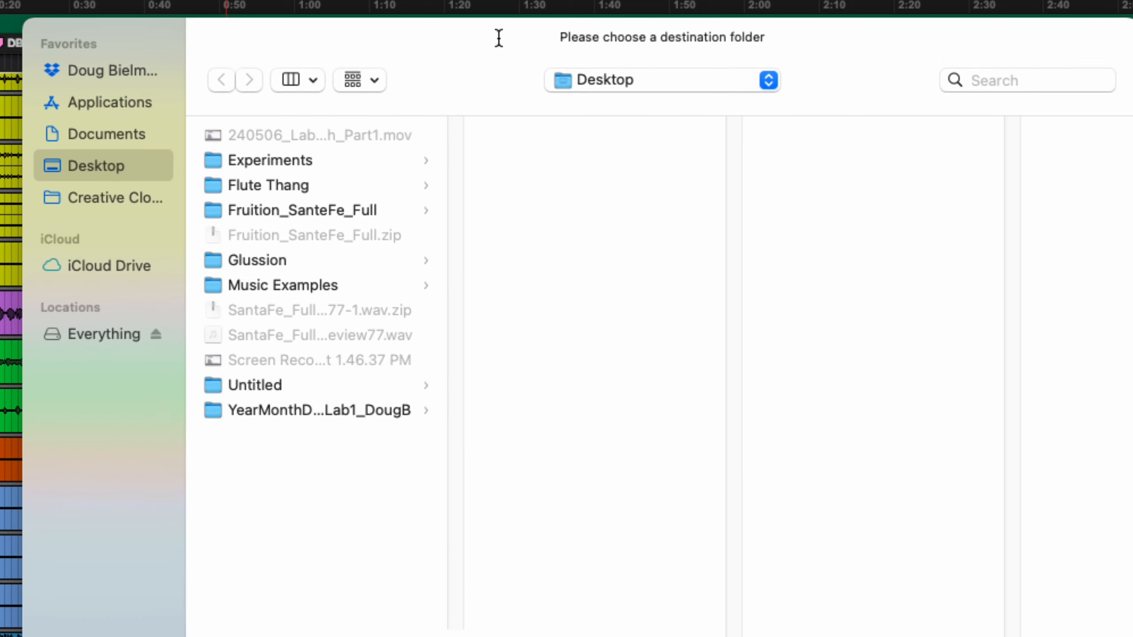
click(386, 407)
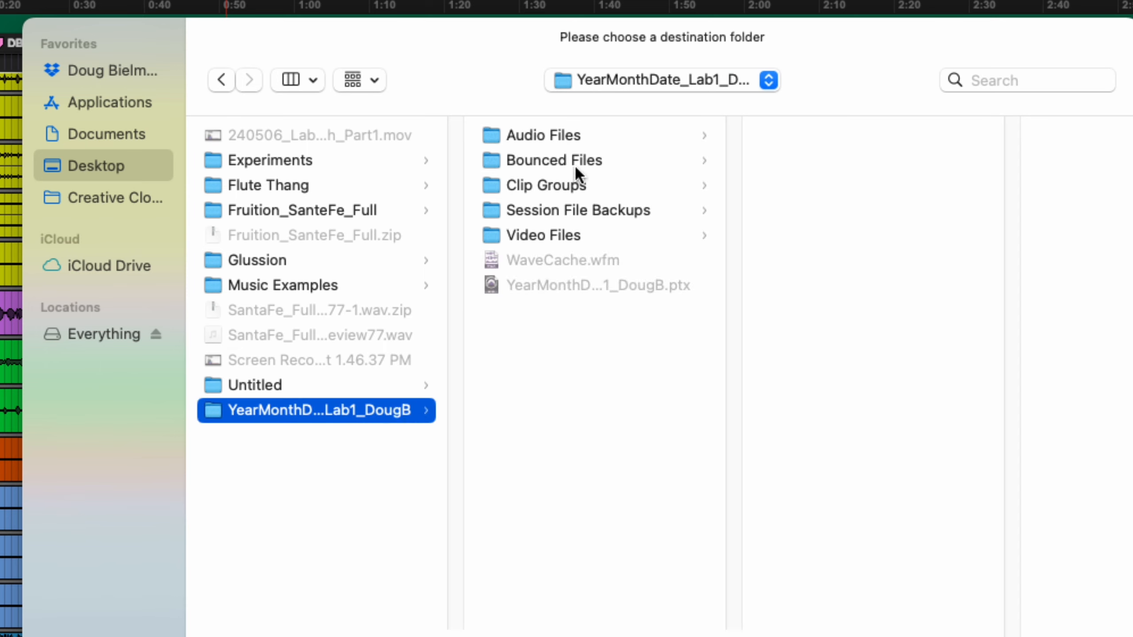
click(560, 157)
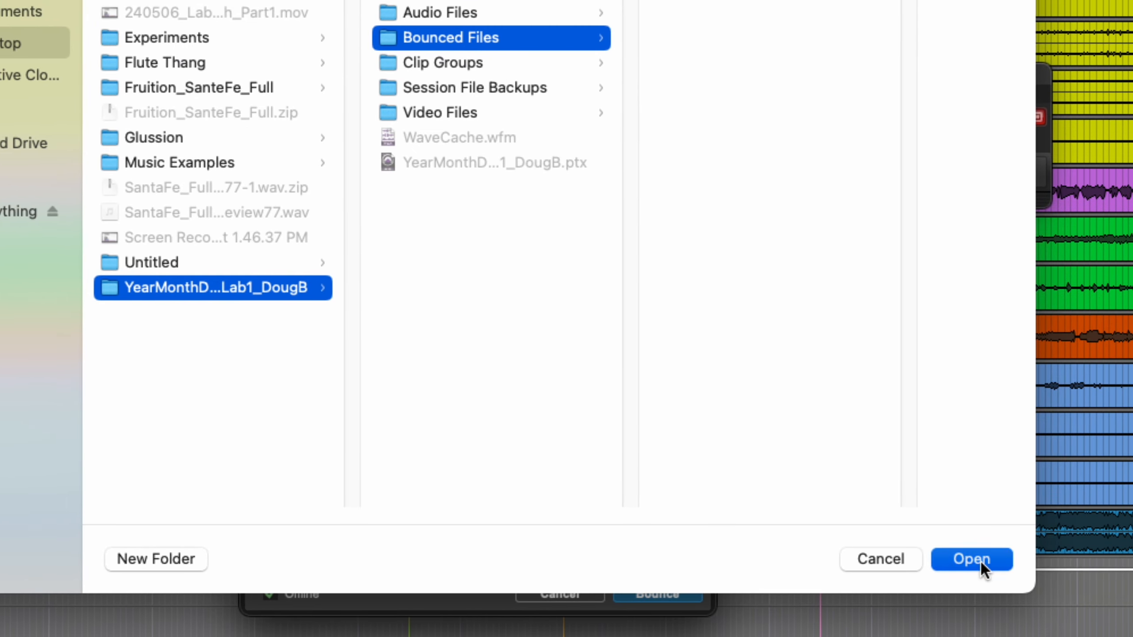
click(980, 560)
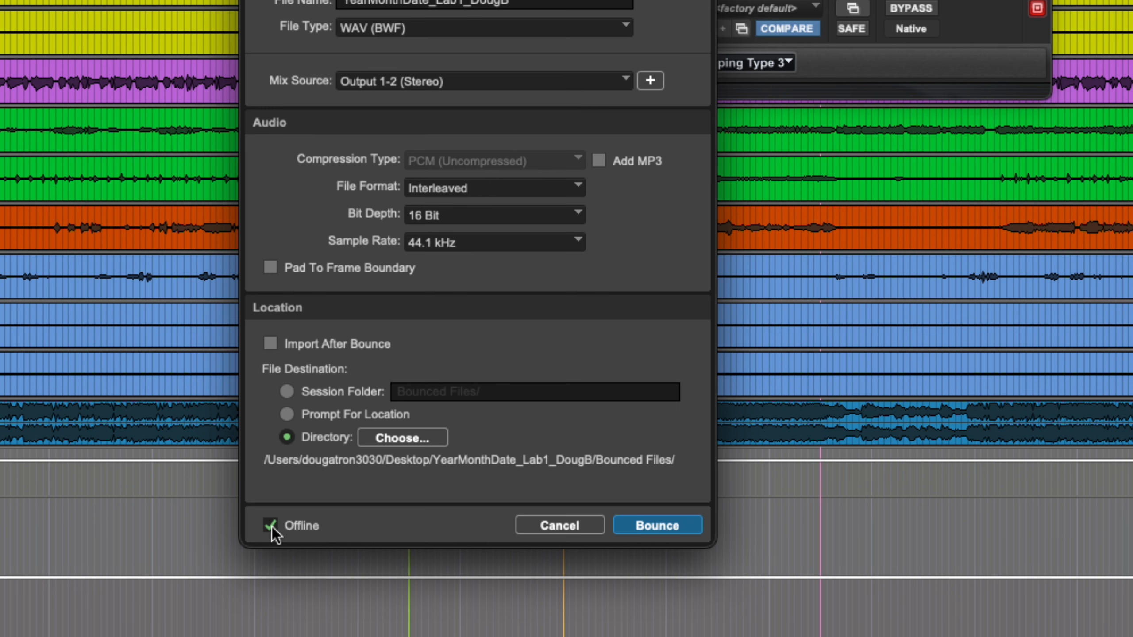
click(652, 526)
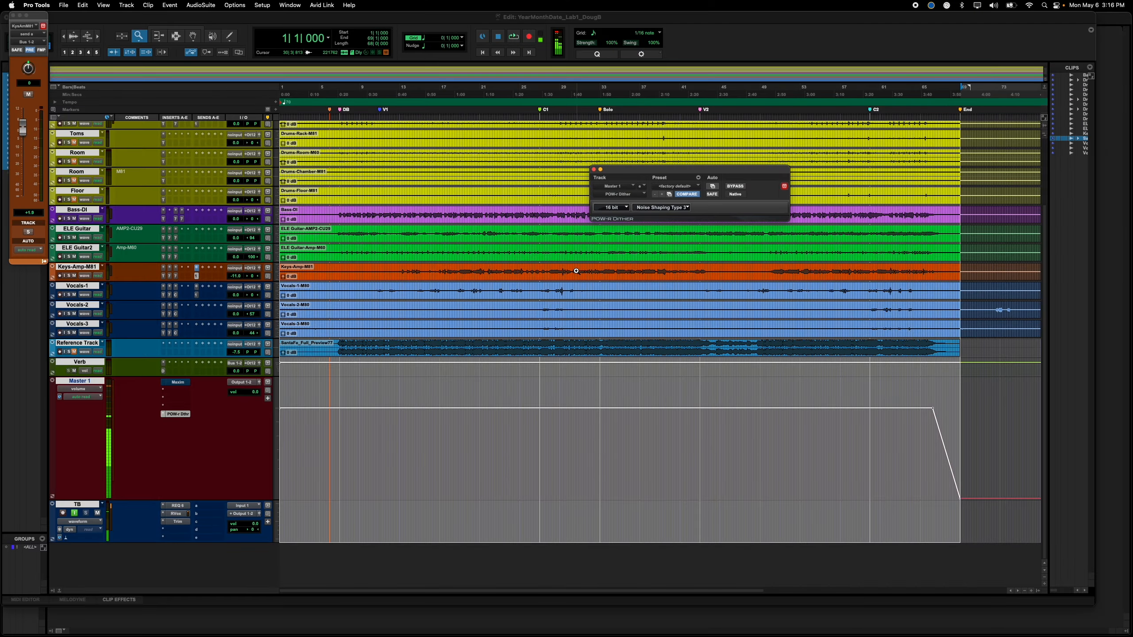
Step: Open the session folder from the desktop in Finder, select the .ptx session file, and widen the column to show its full name
key(F11)
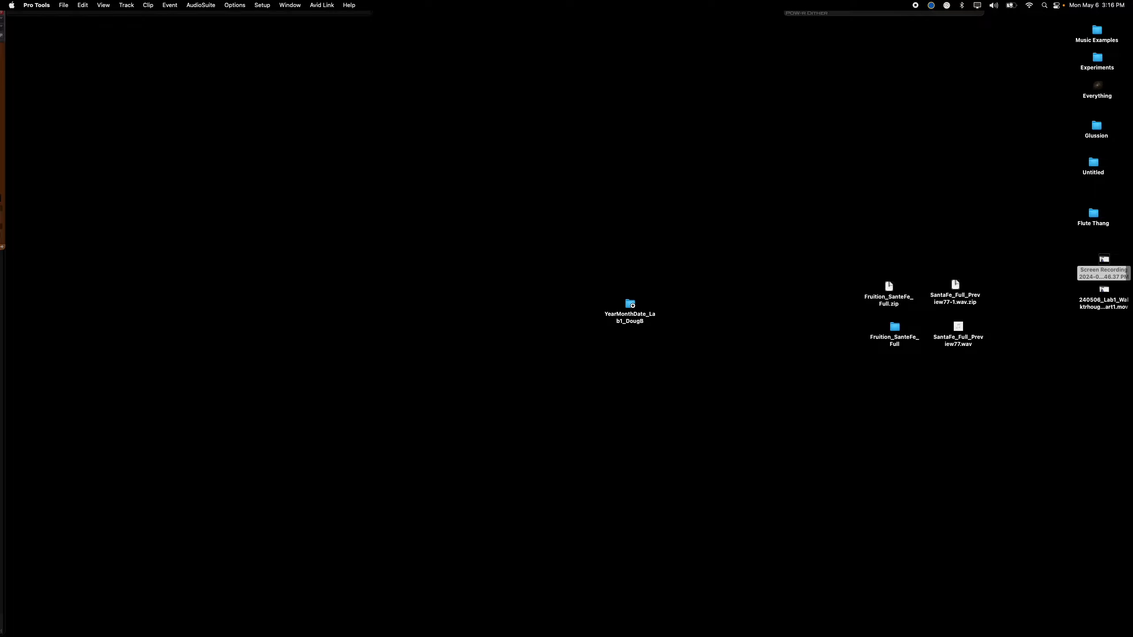
drag(630, 305, 672, 243)
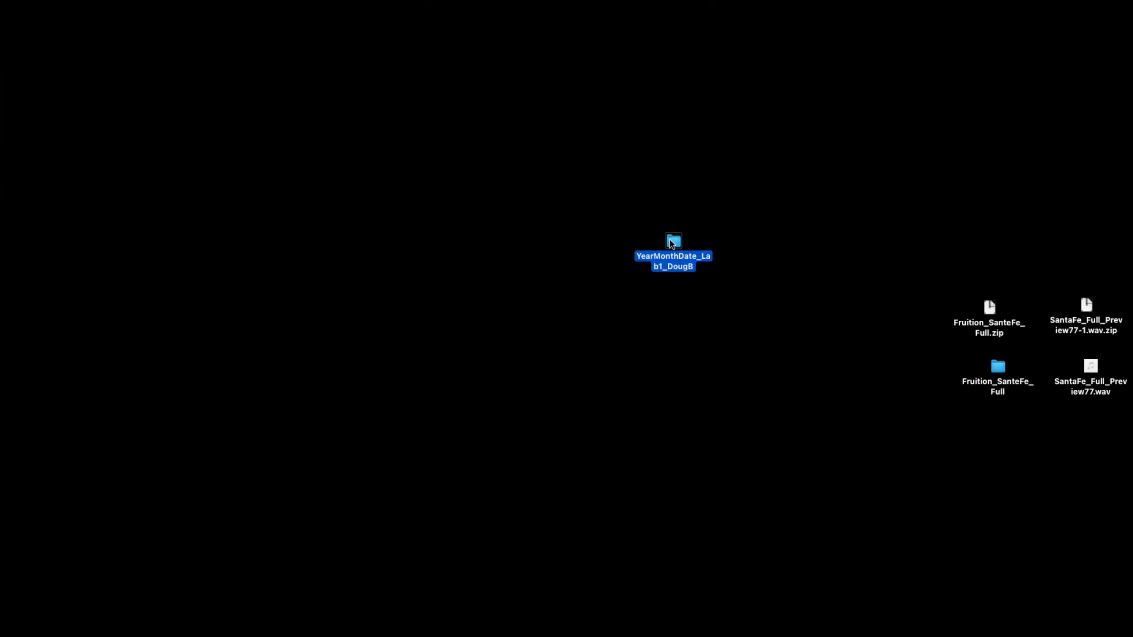
double_click(678, 239)
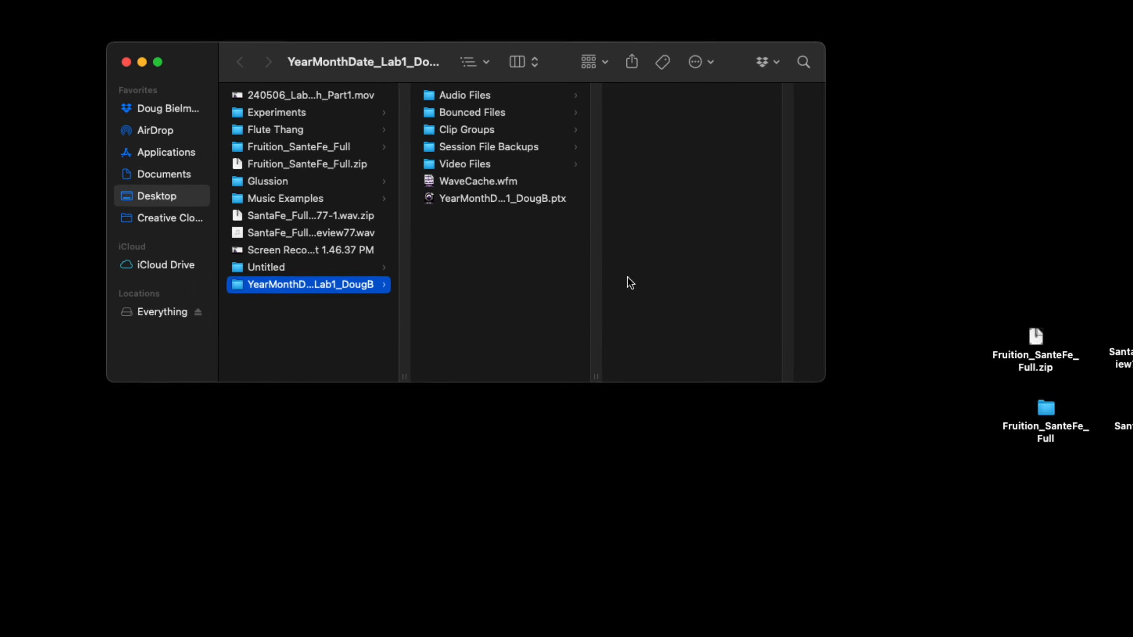
click(490, 202)
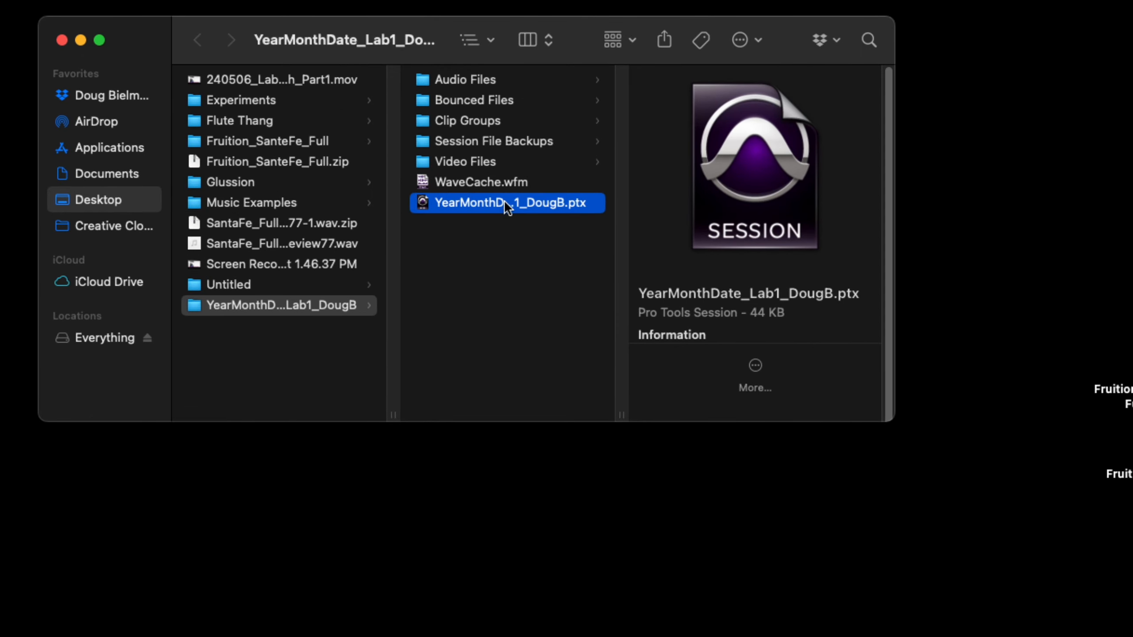
drag(620, 418, 746, 422)
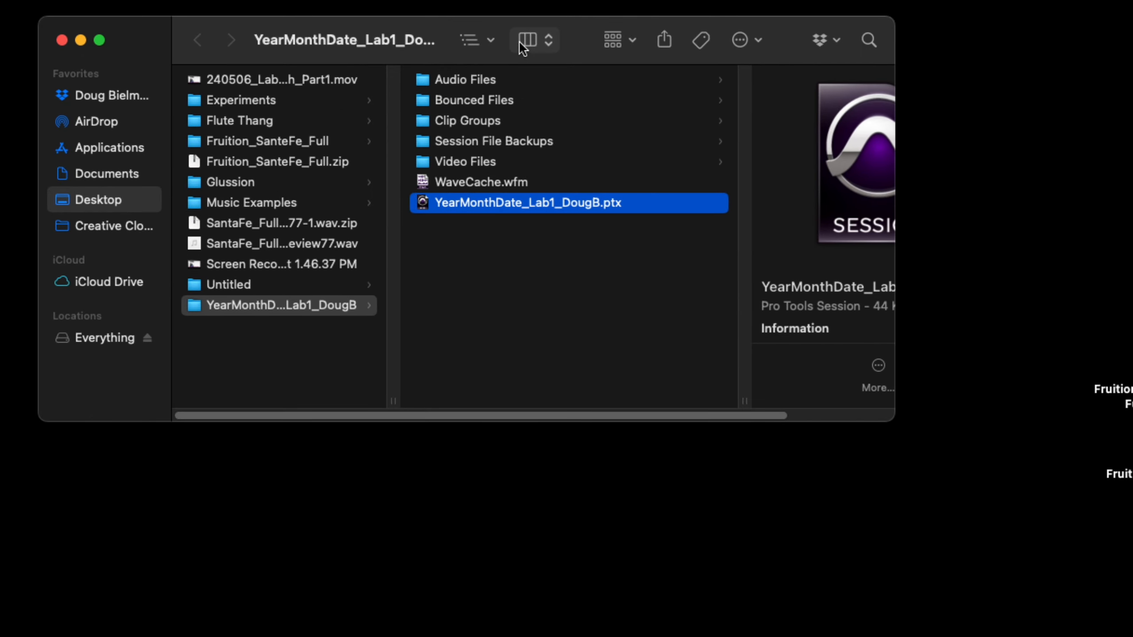
Step: Open the session's Audio Files folder and look through its WAV files
click(506, 80)
scroll(637, 190, down, 3)
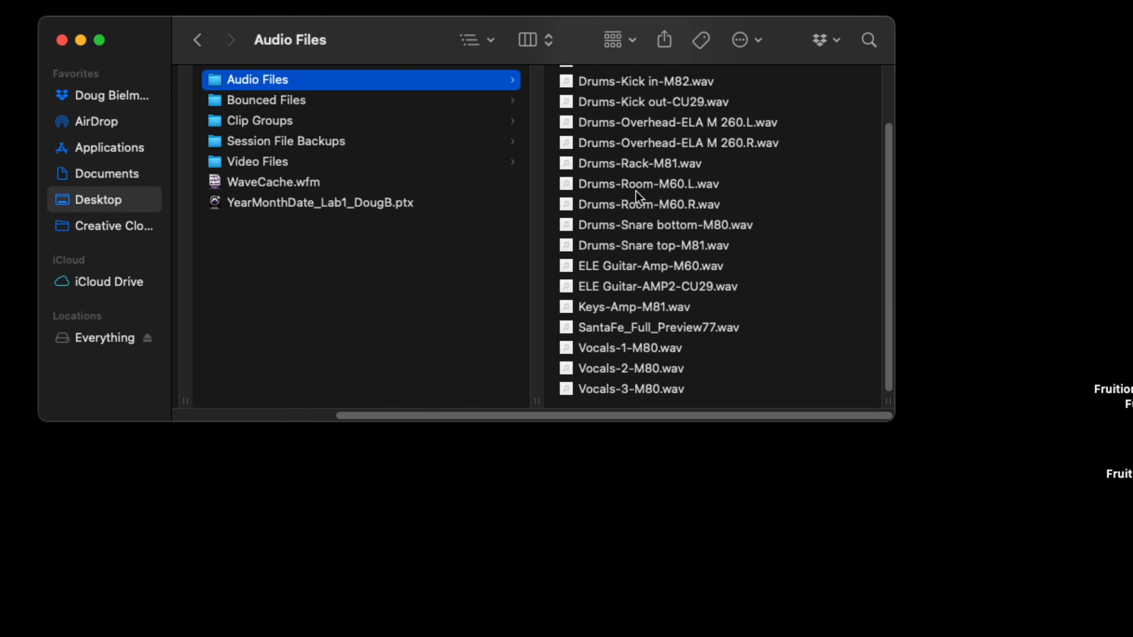
scroll(636, 197, up, 3)
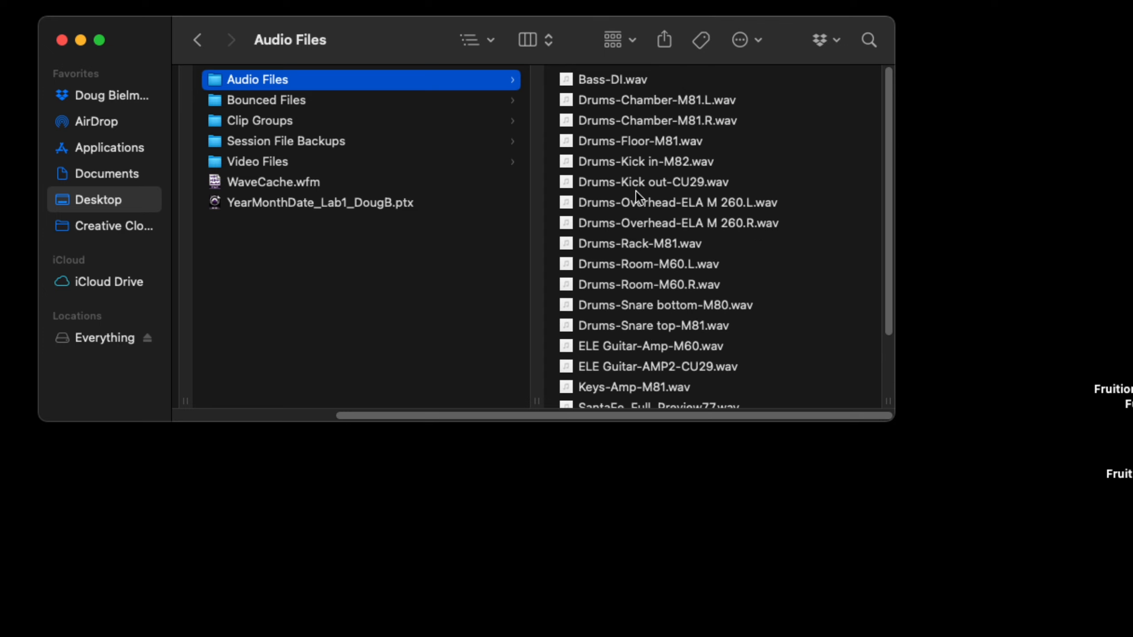
Step: Check the session's Bounced Files folder for the bounced WAV and close the Finder window
click(347, 98)
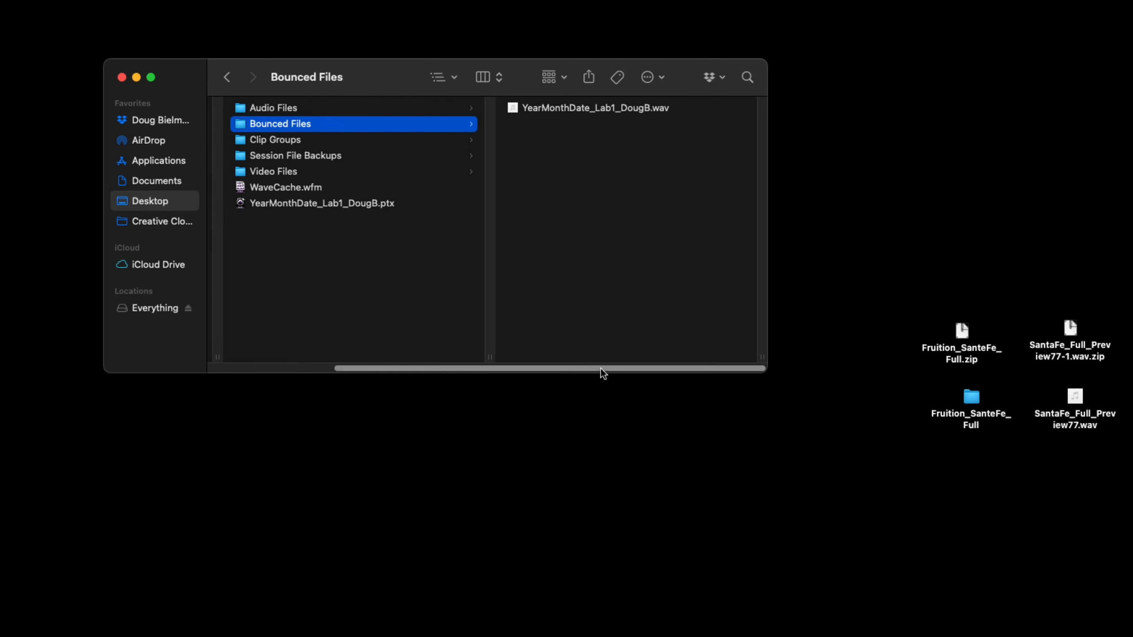
drag(603, 370, 463, 375)
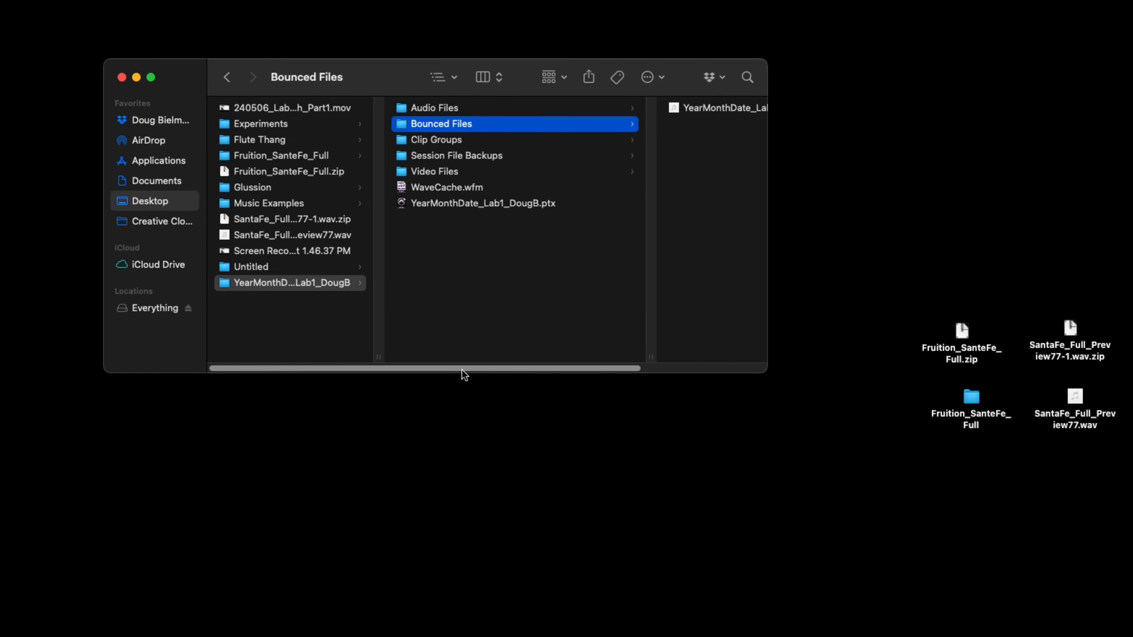
click(122, 77)
Step: Compress the session folder on the desktop into a zip archive and move the compression progress window nearer to it
right_click(609, 258)
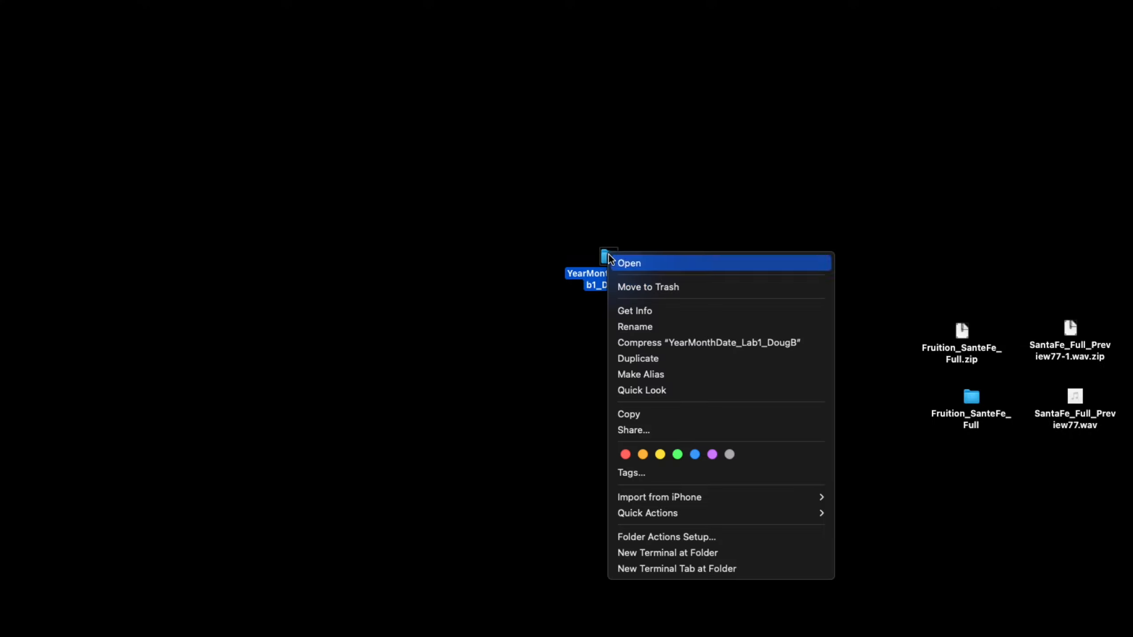
click(682, 341)
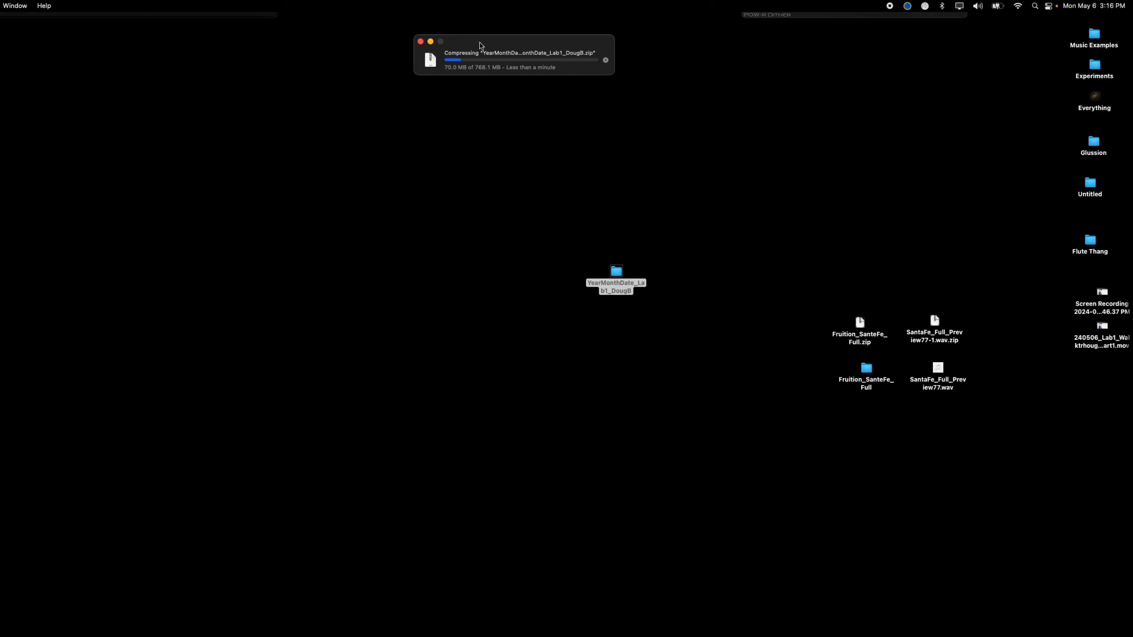
drag(480, 44, 573, 203)
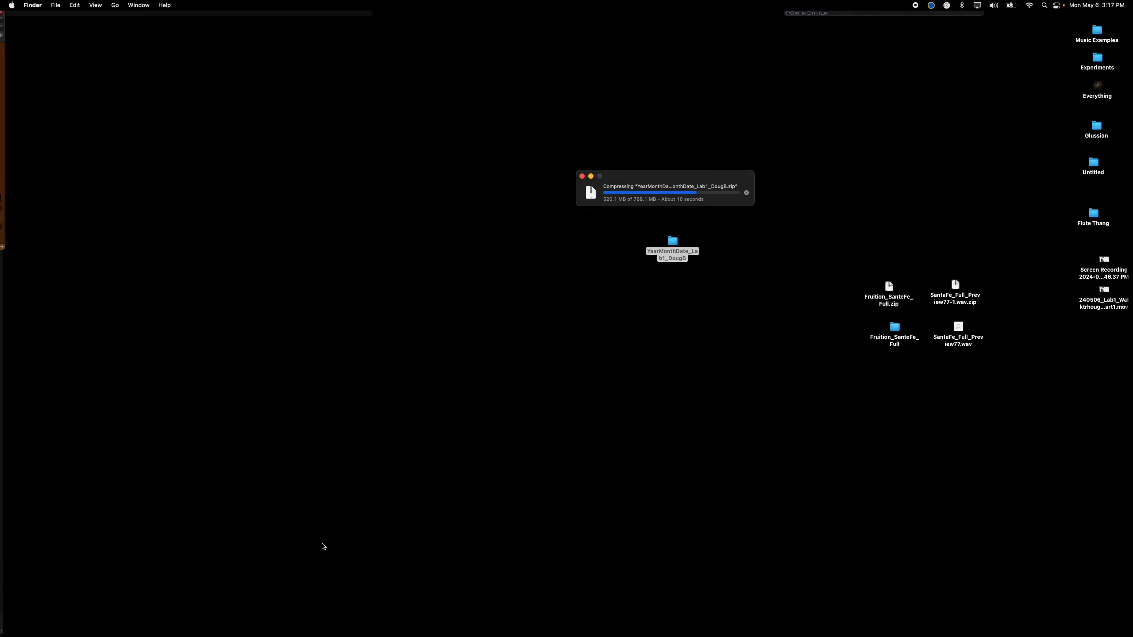
Step: Switch to Chrome, take its window out of full screen, and open Google Drive in a new tab
click(76, 612)
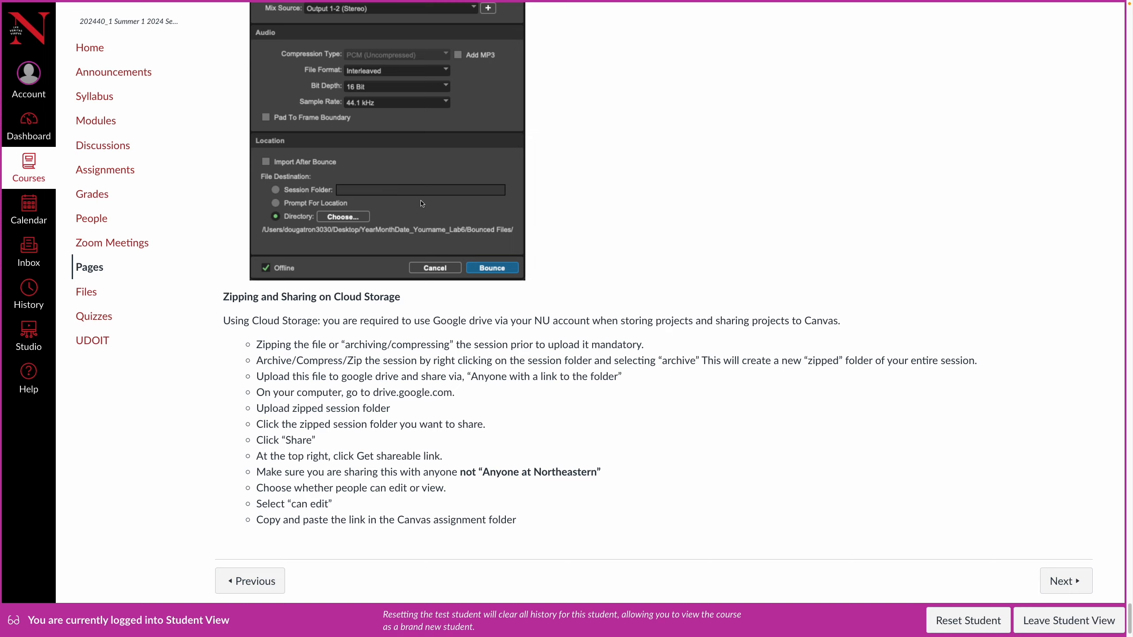
mouse_move(393, 4)
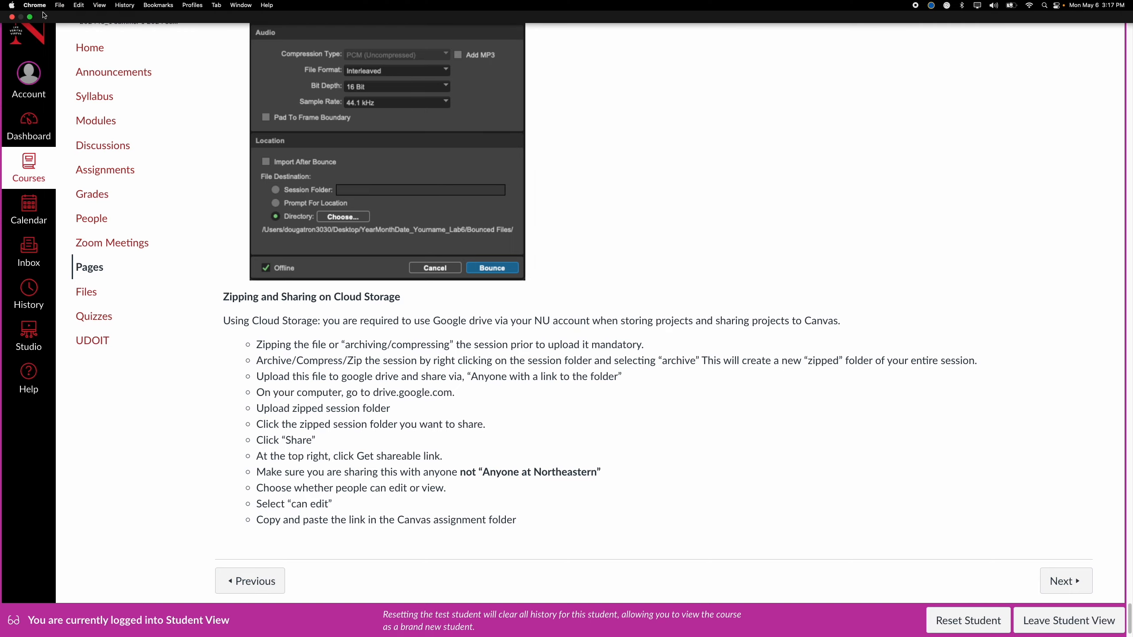
click(30, 17)
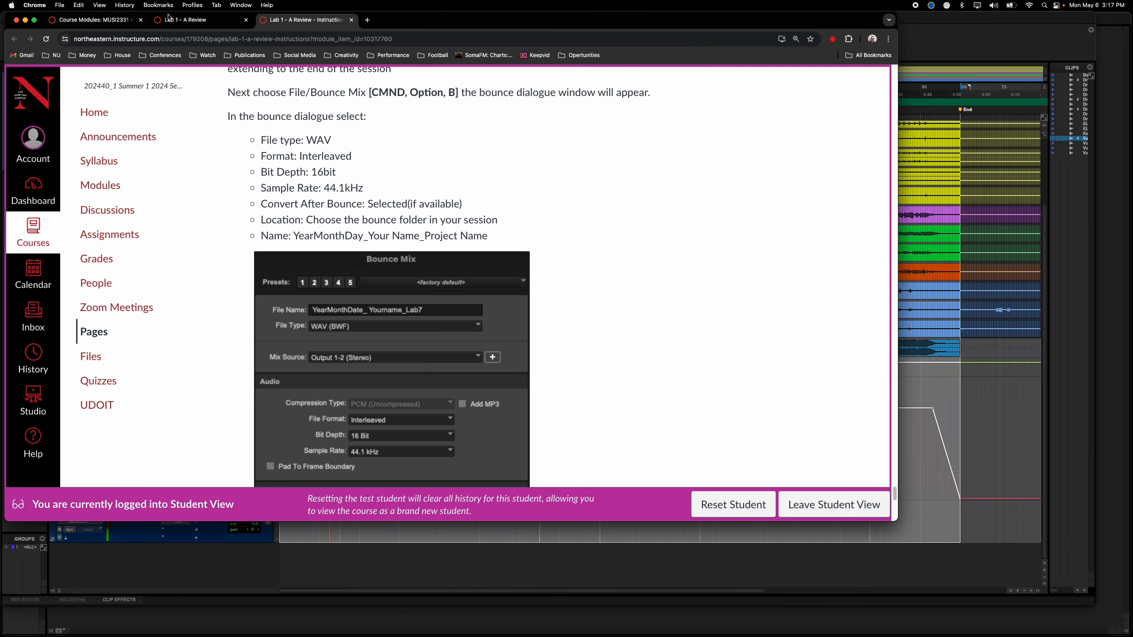
click(366, 20)
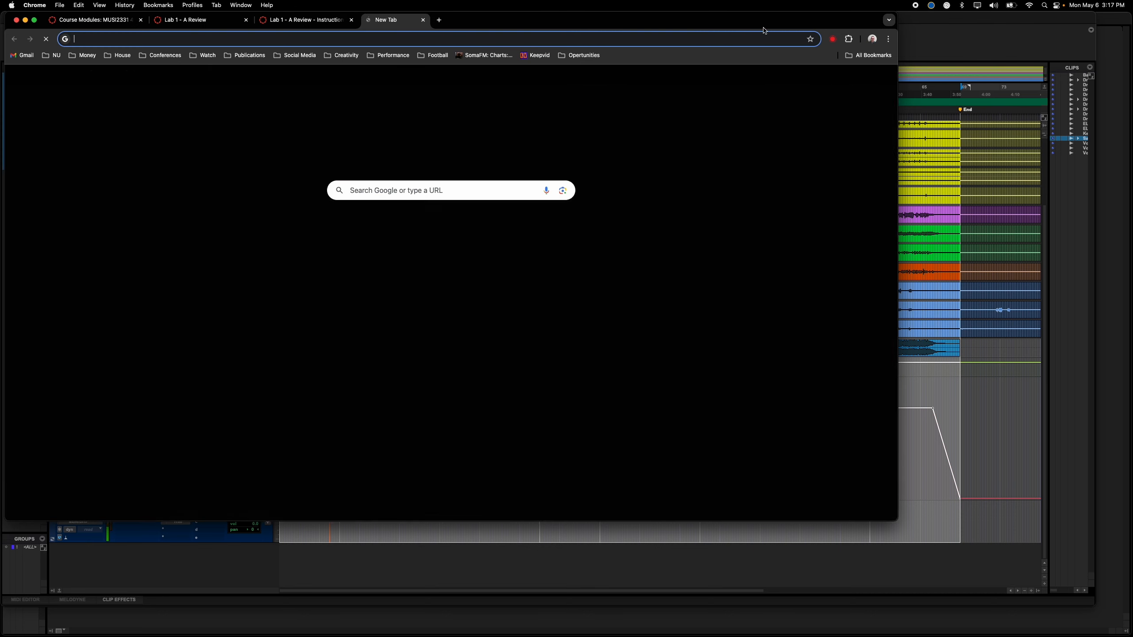
click(862, 79)
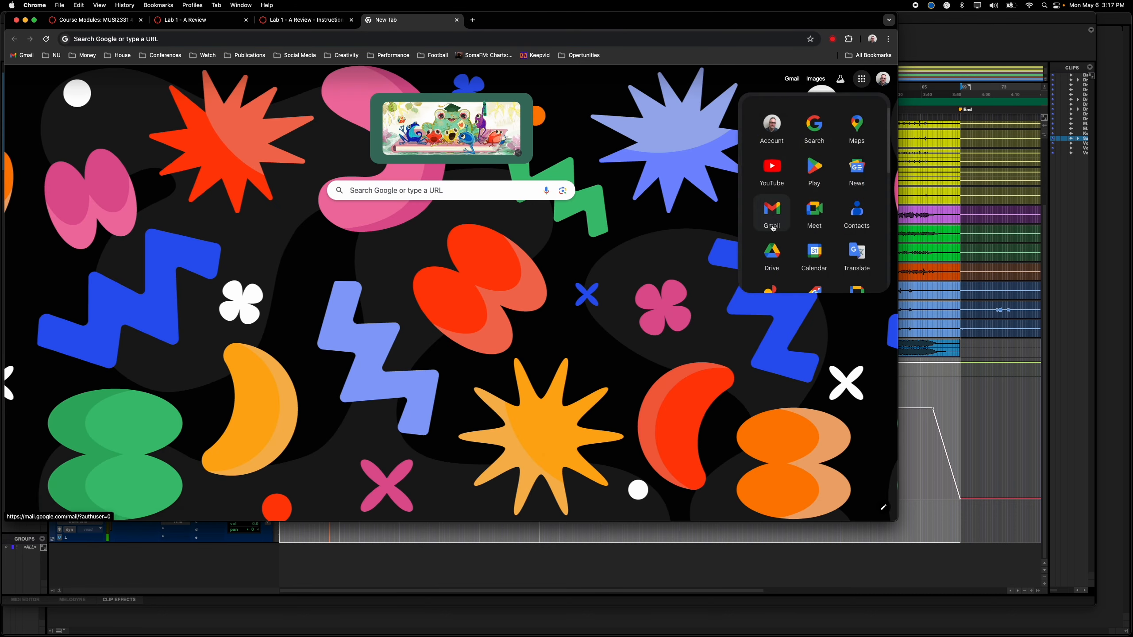
click(778, 255)
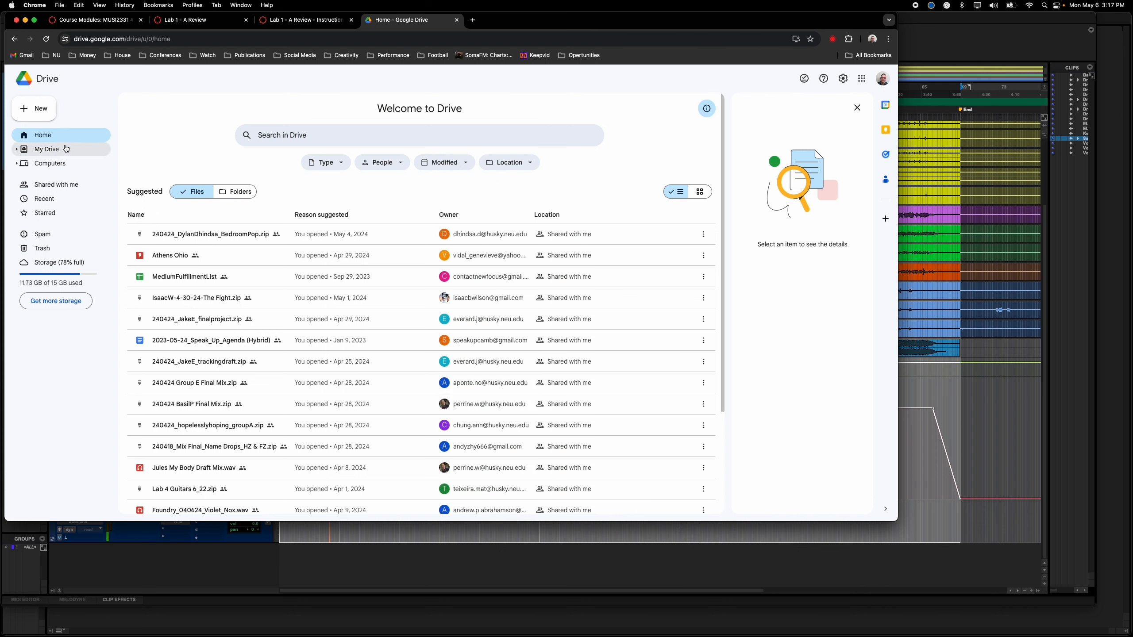
Step: Switch Google Drive to the Northeastern University account and apply the Light theme
click(883, 79)
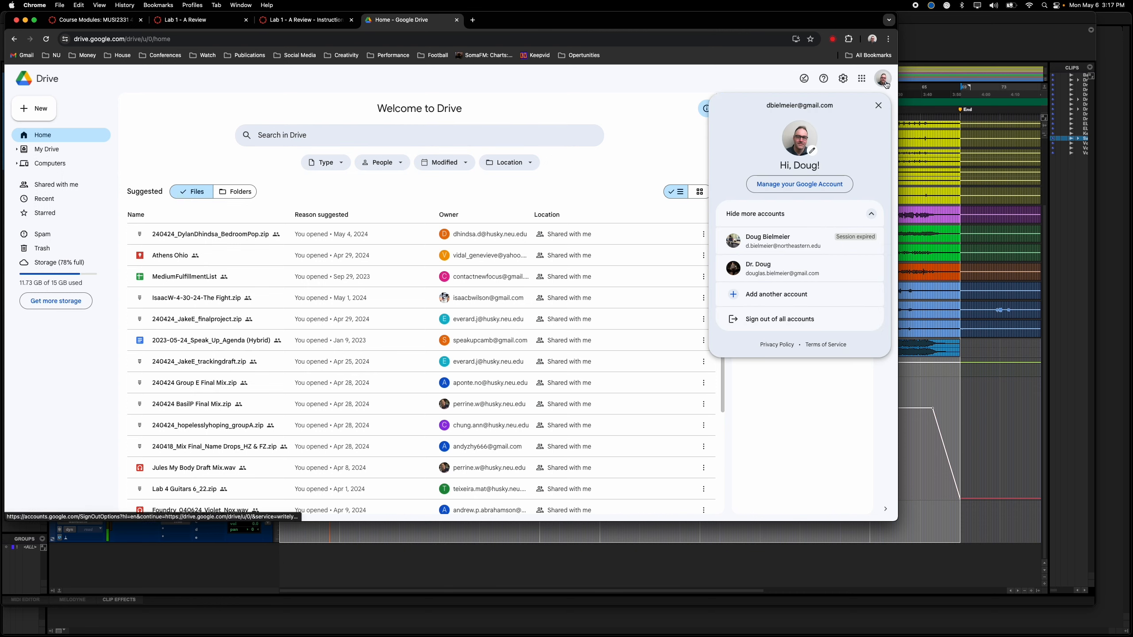
click(805, 251)
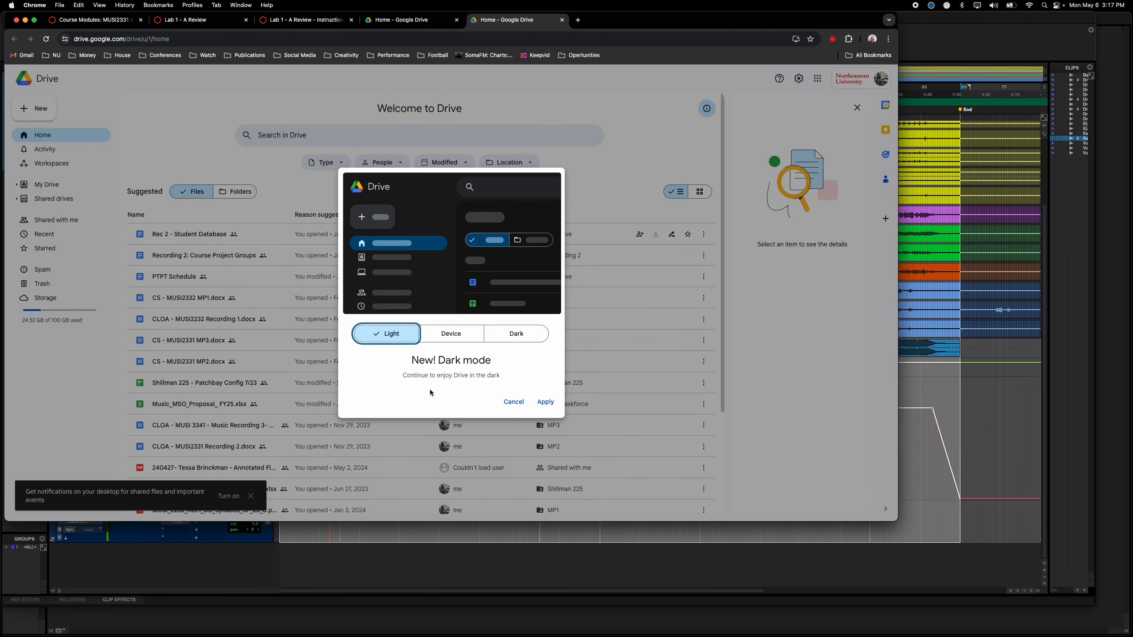
click(538, 397)
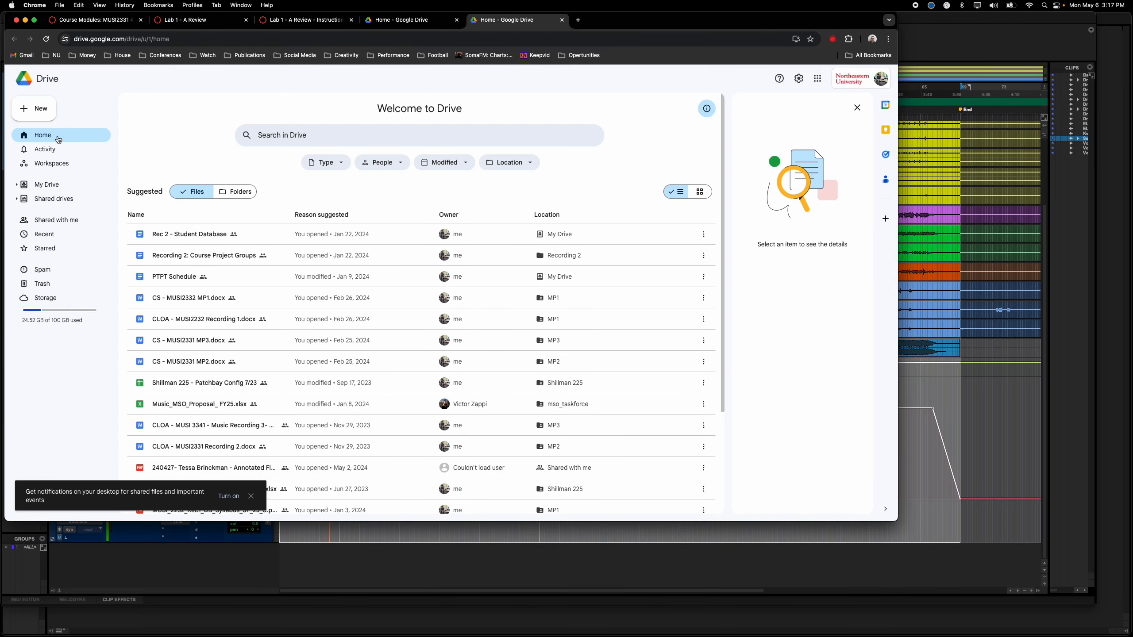
Step: Open the Recording 2 folder in My Drive
click(61, 184)
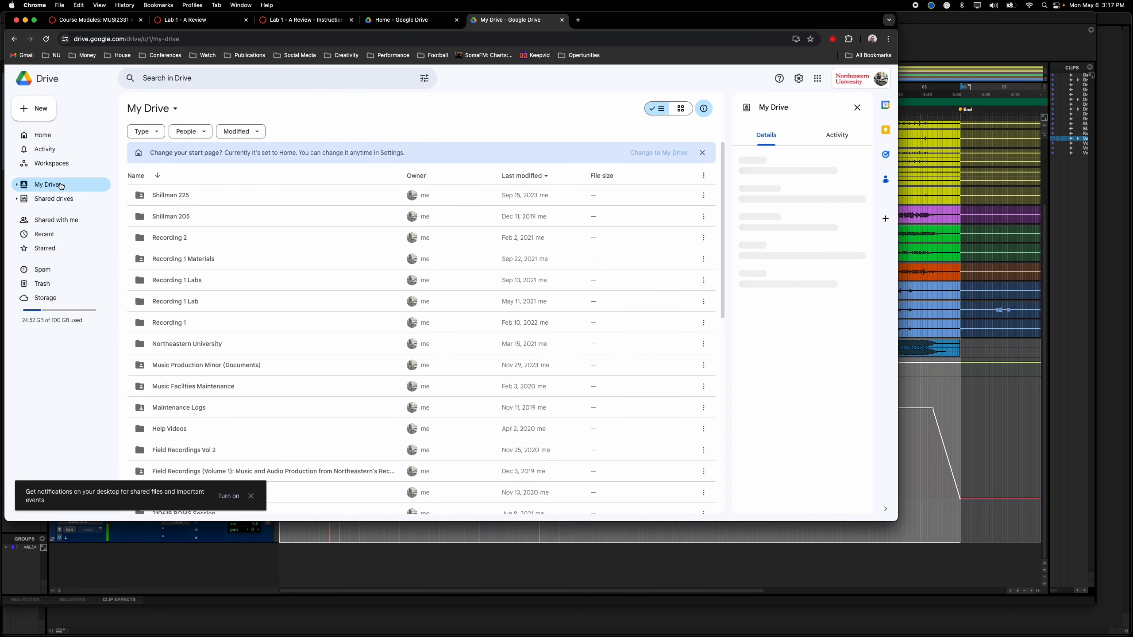
click(172, 237)
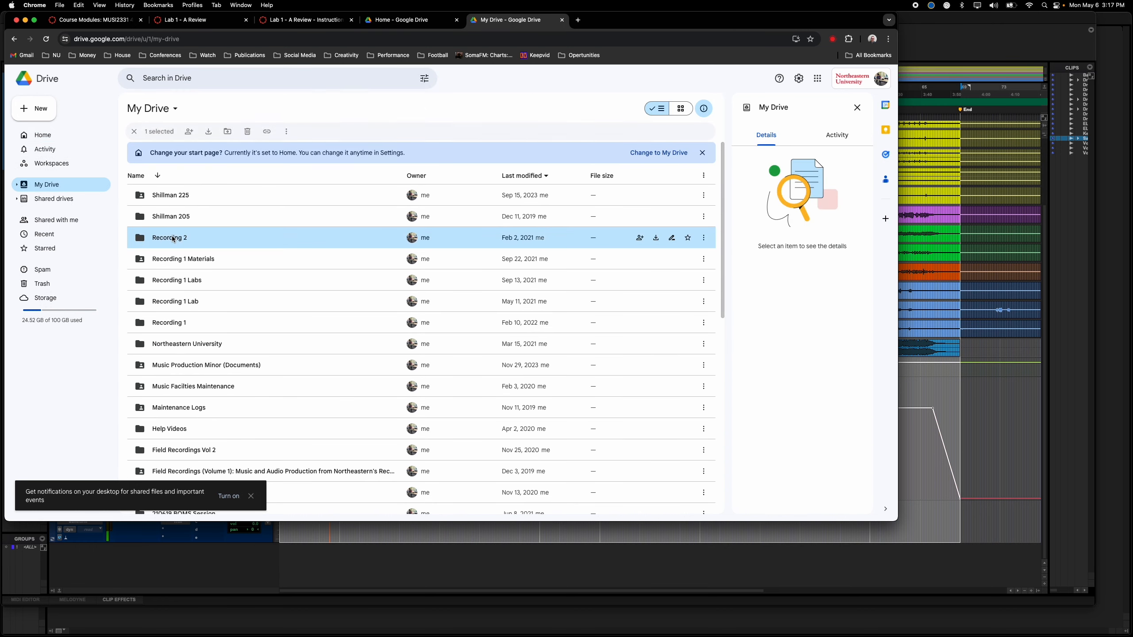
double_click(172, 238)
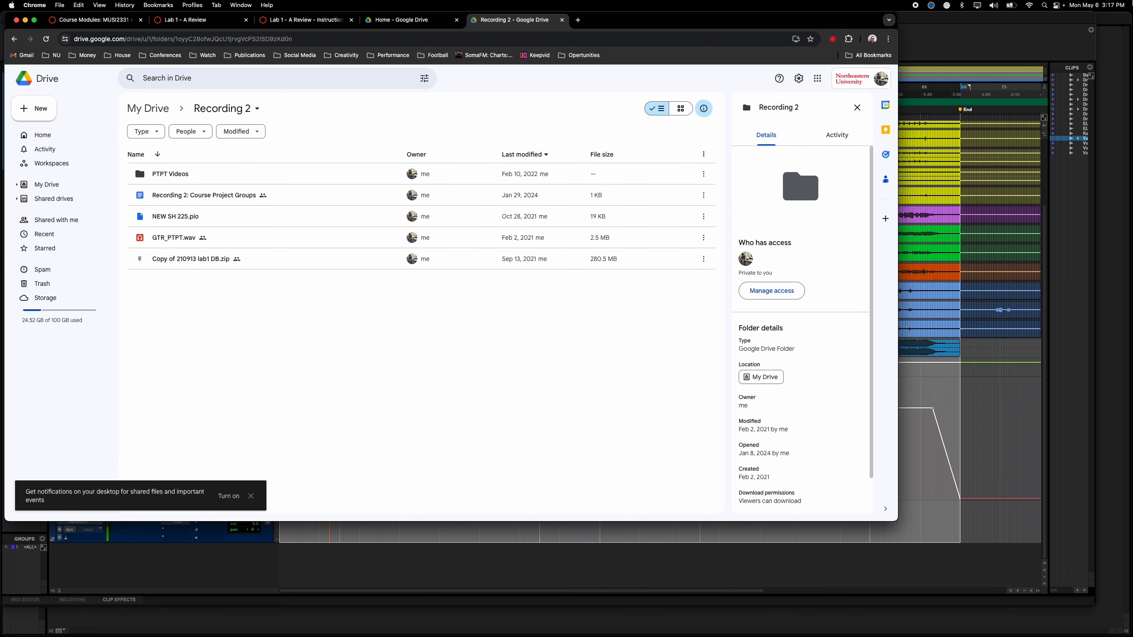
Step: Move the zipped session clear of its folder on the desktop and upload it to the Recording 2 folder in Drive
key(F11)
drag(686, 247, 769, 224)
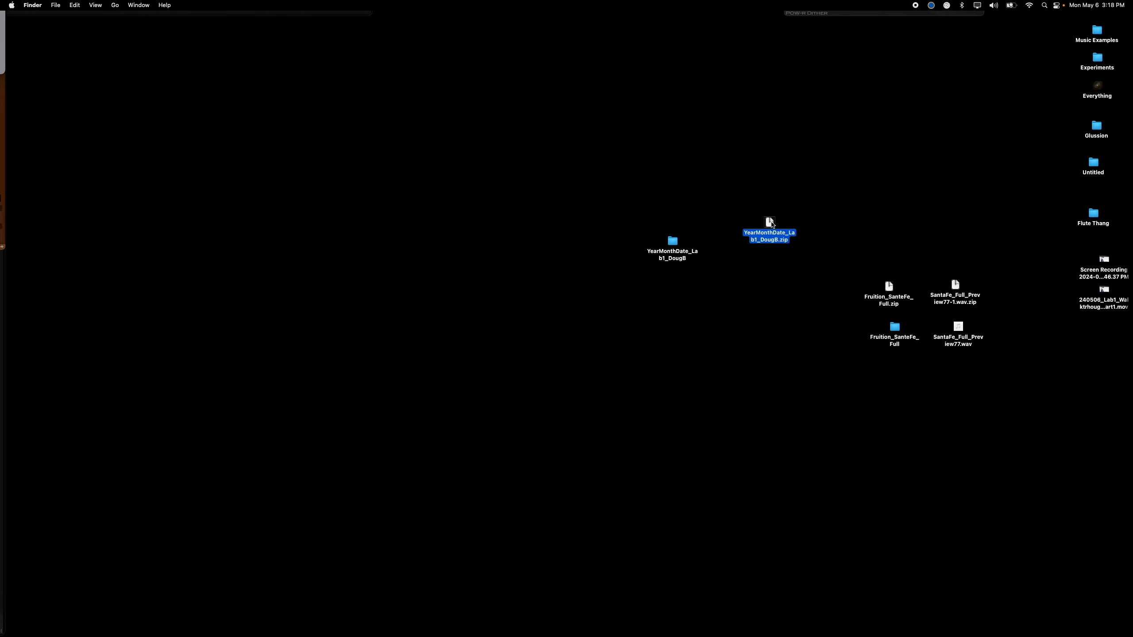
drag(771, 226, 395, 358)
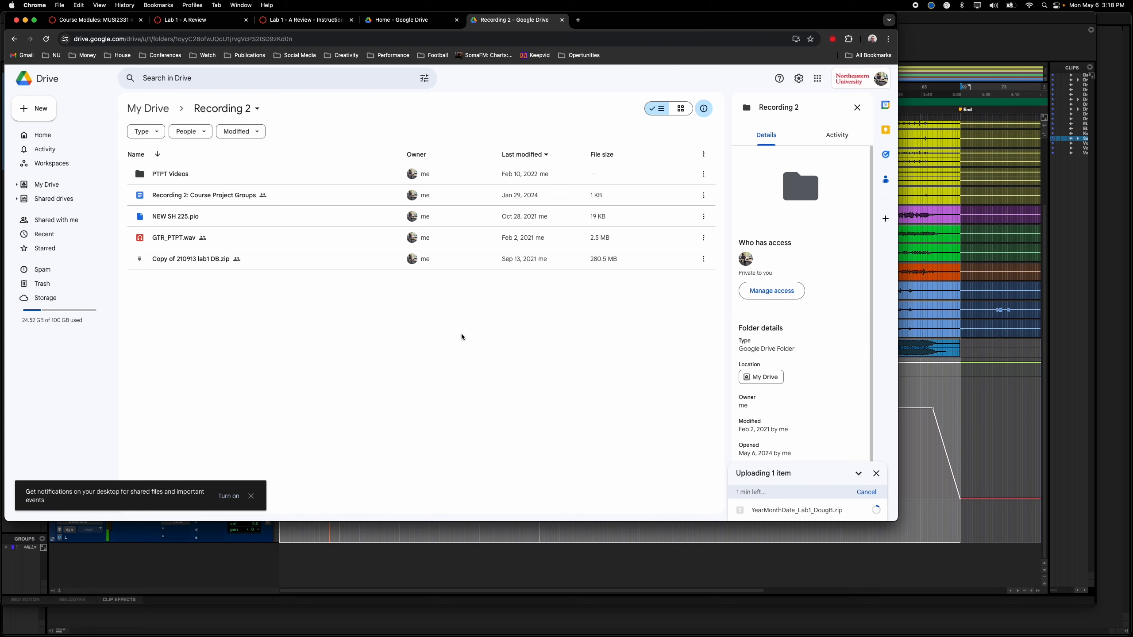
right_click(207, 199)
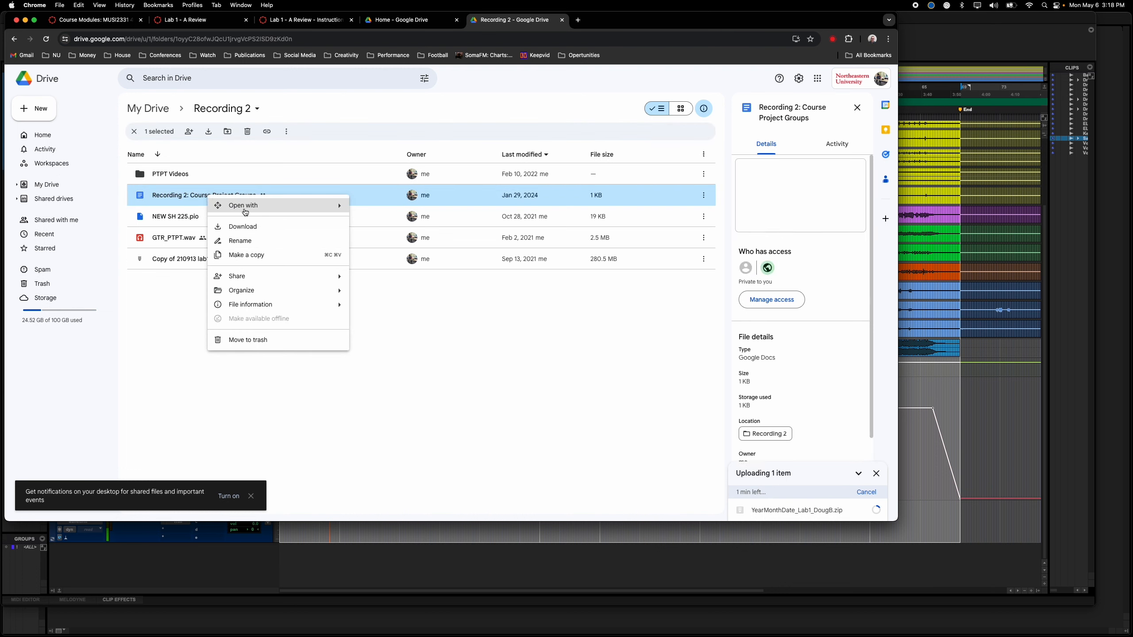
mouse_move(276, 280)
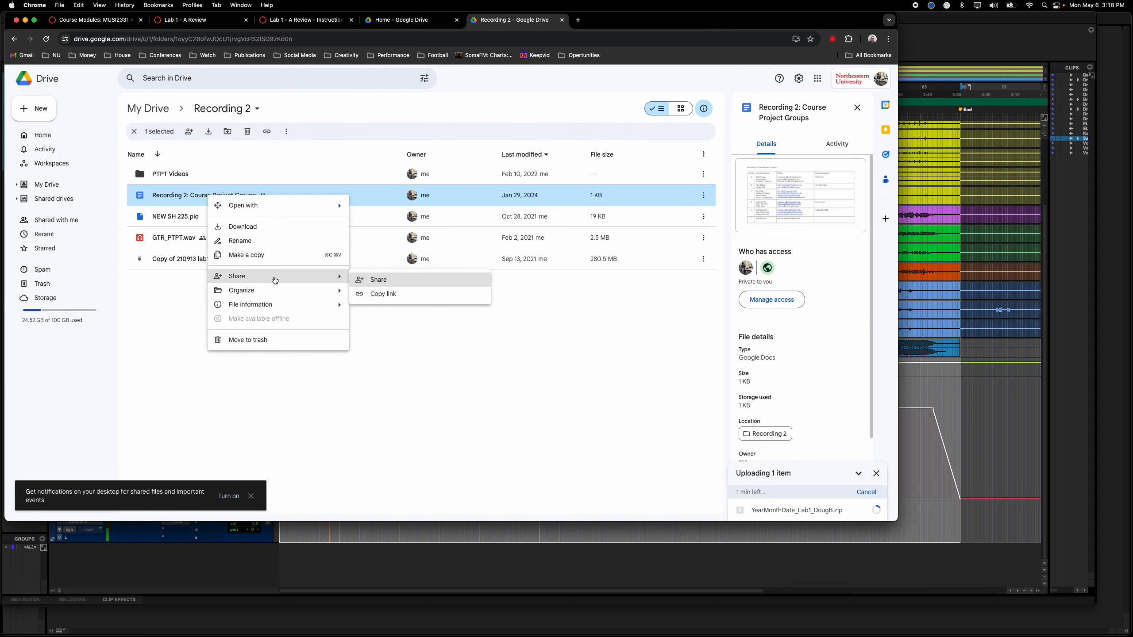
click(383, 283)
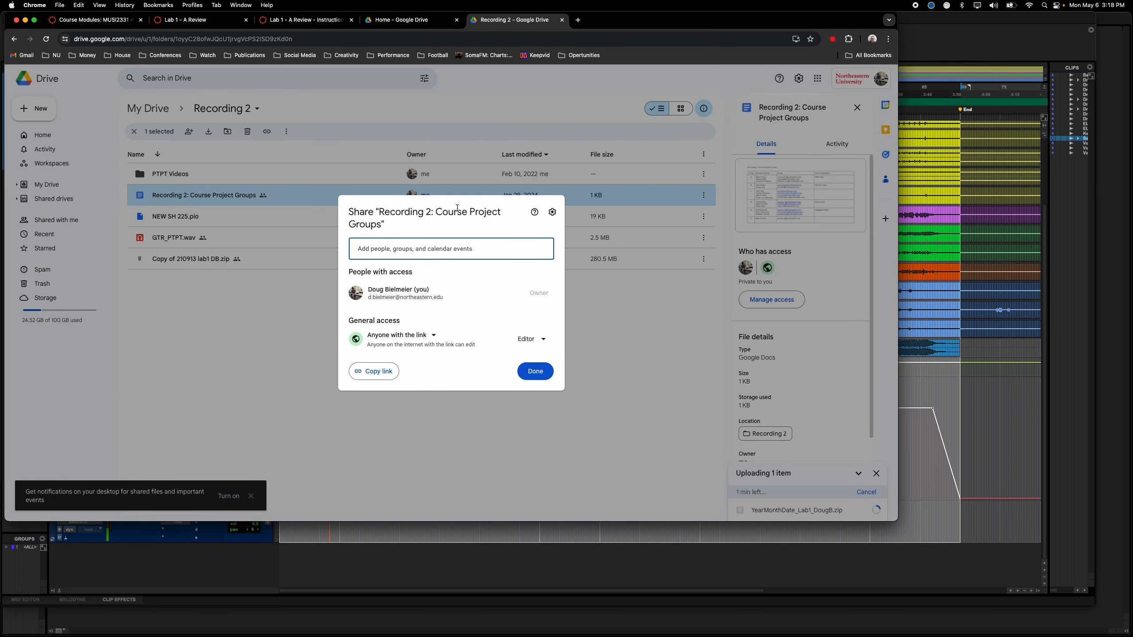
click(457, 189)
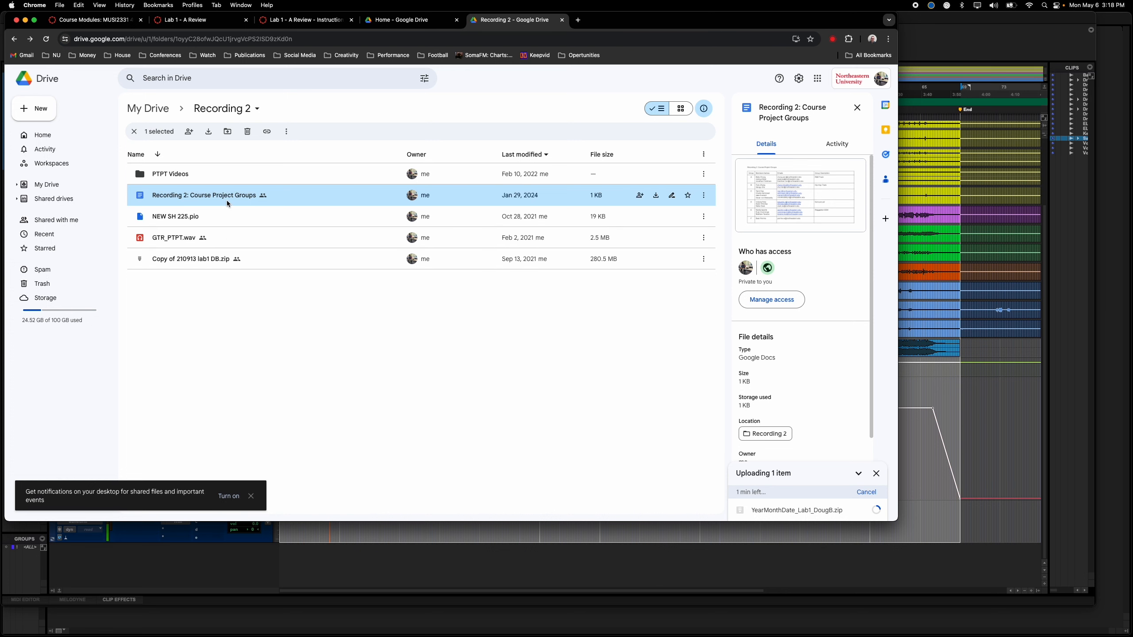
Step: Review the sharing options of "Recording 2: Course Project Groups", keeping Anyone with the link as Editor, and copy its link
right_click(226, 193)
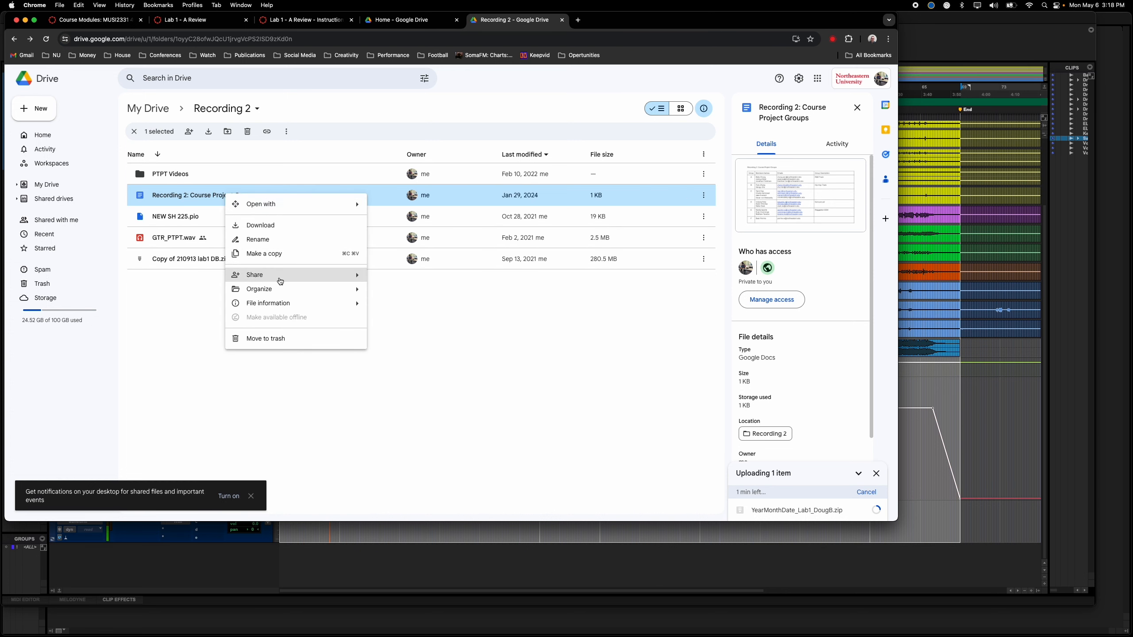
mouse_move(339, 275)
click(400, 278)
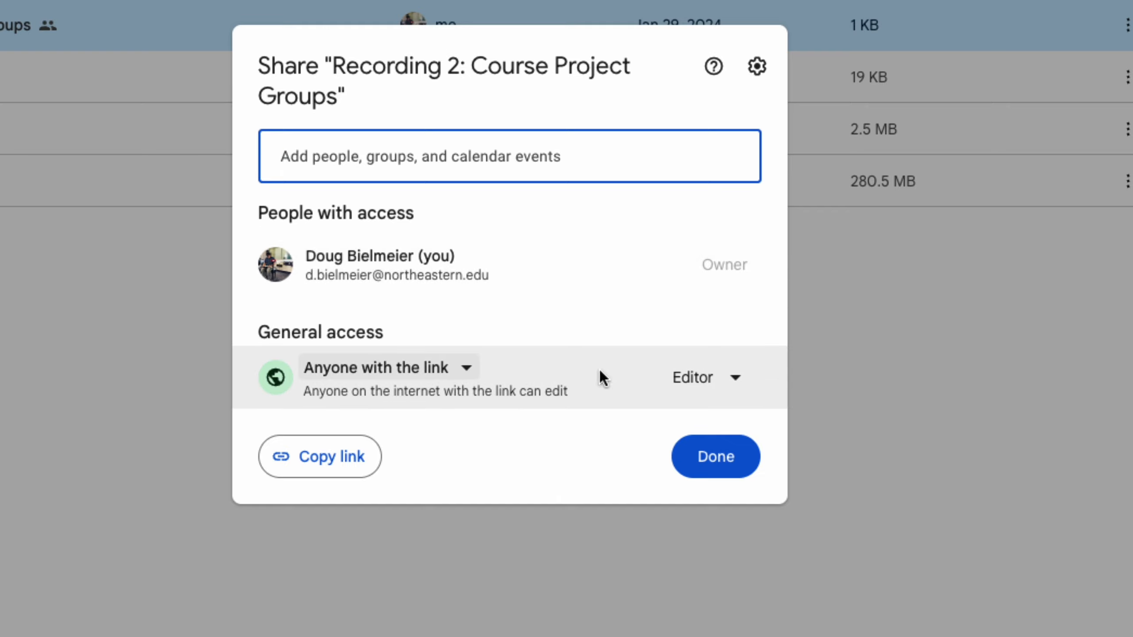
click(738, 381)
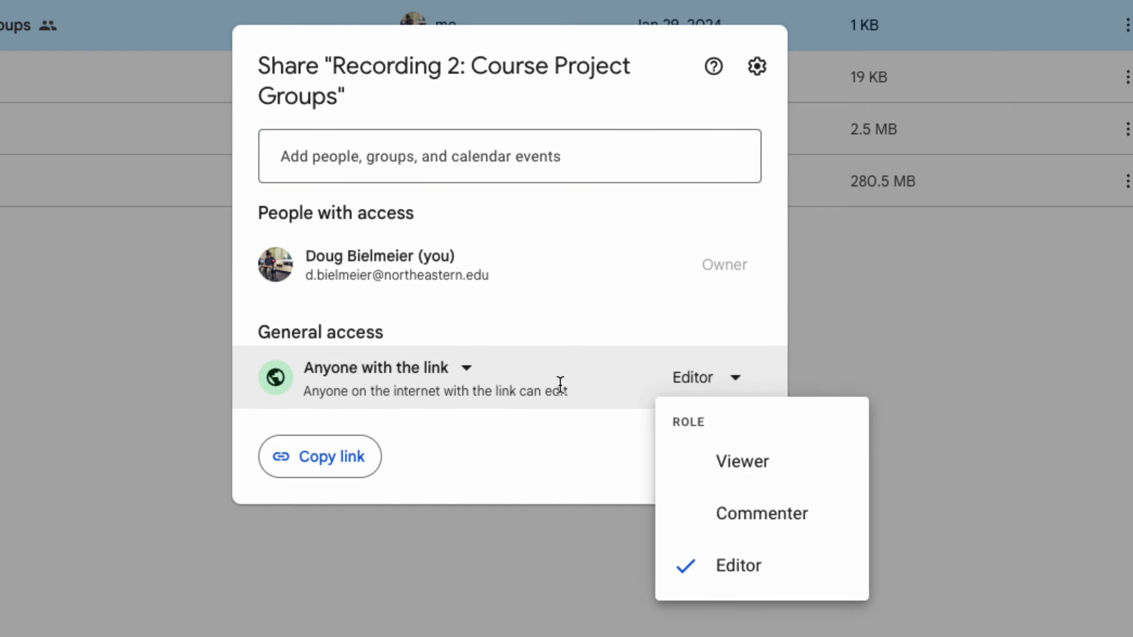
click(486, 340)
click(460, 367)
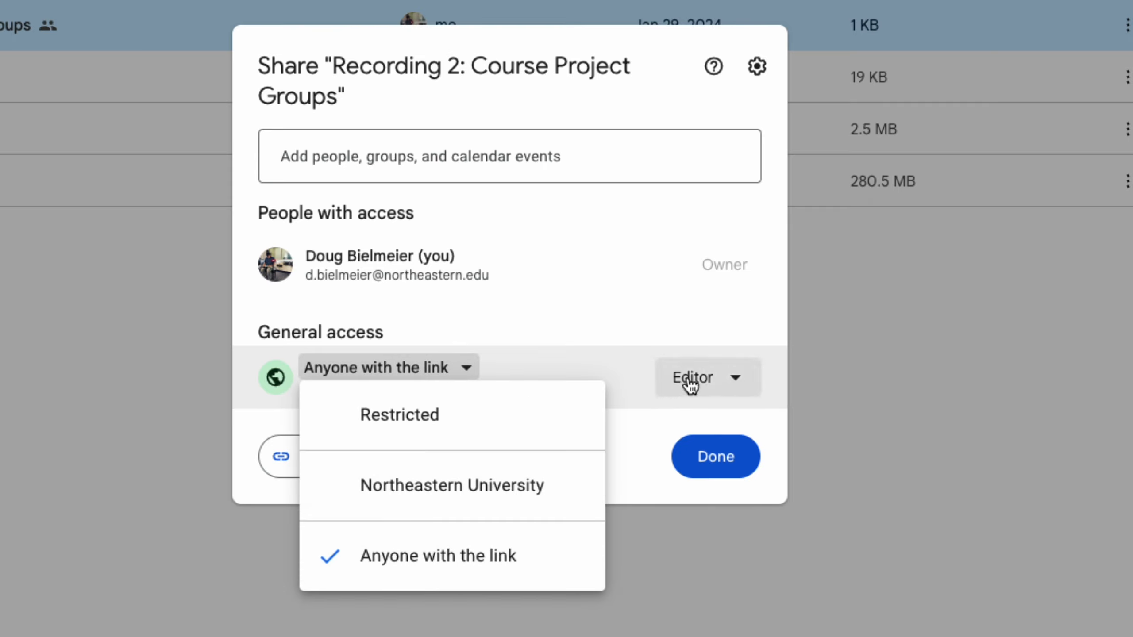
click(707, 386)
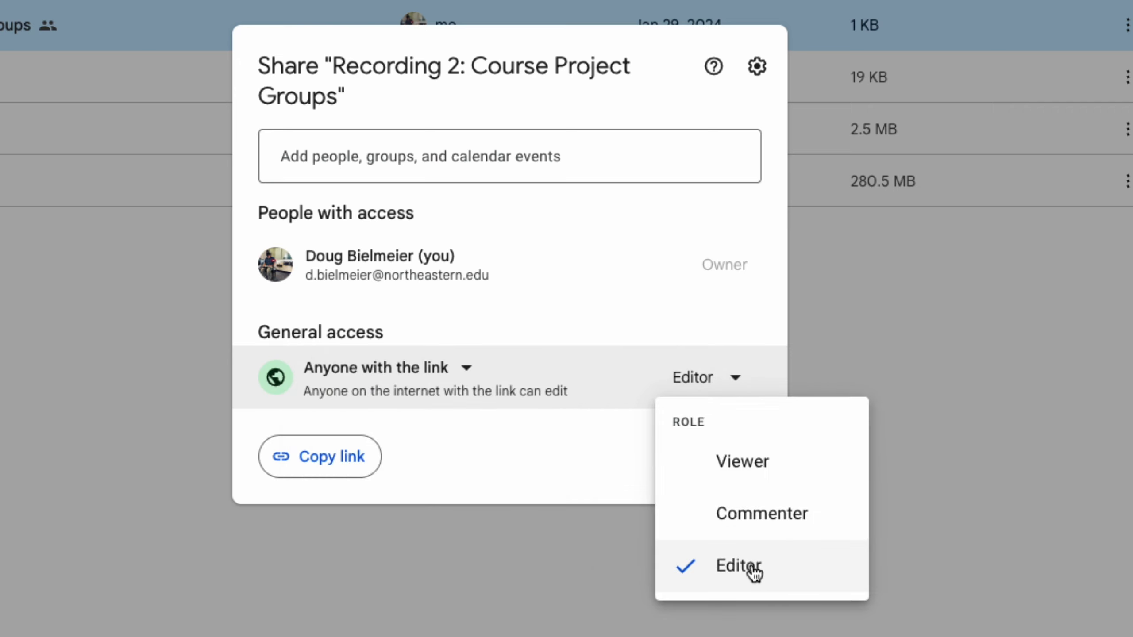
click(516, 440)
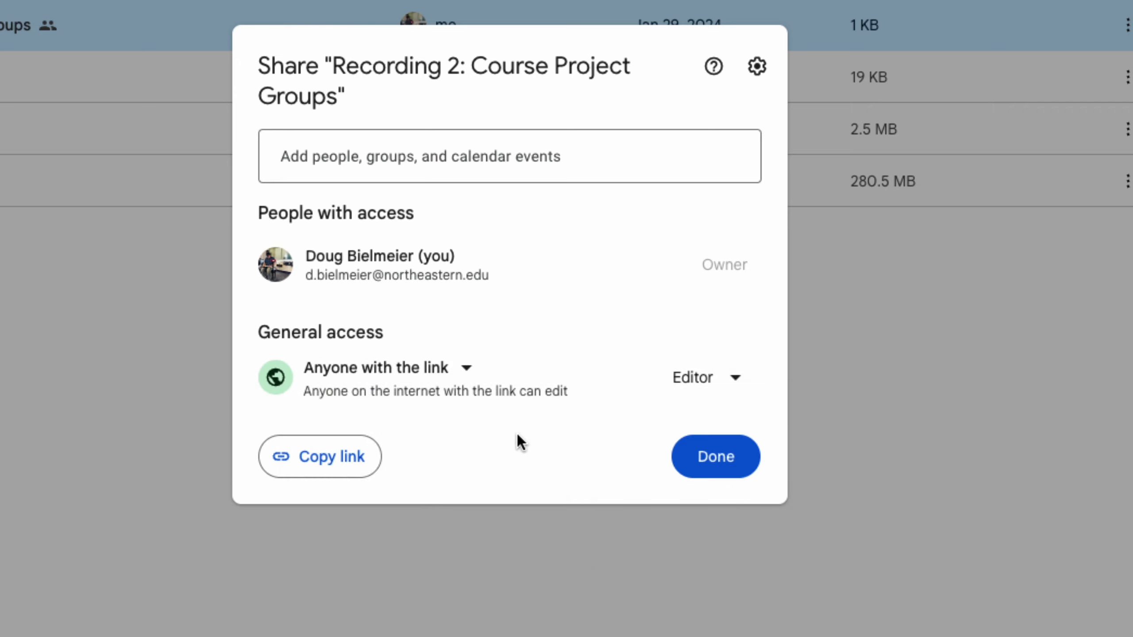
click(334, 469)
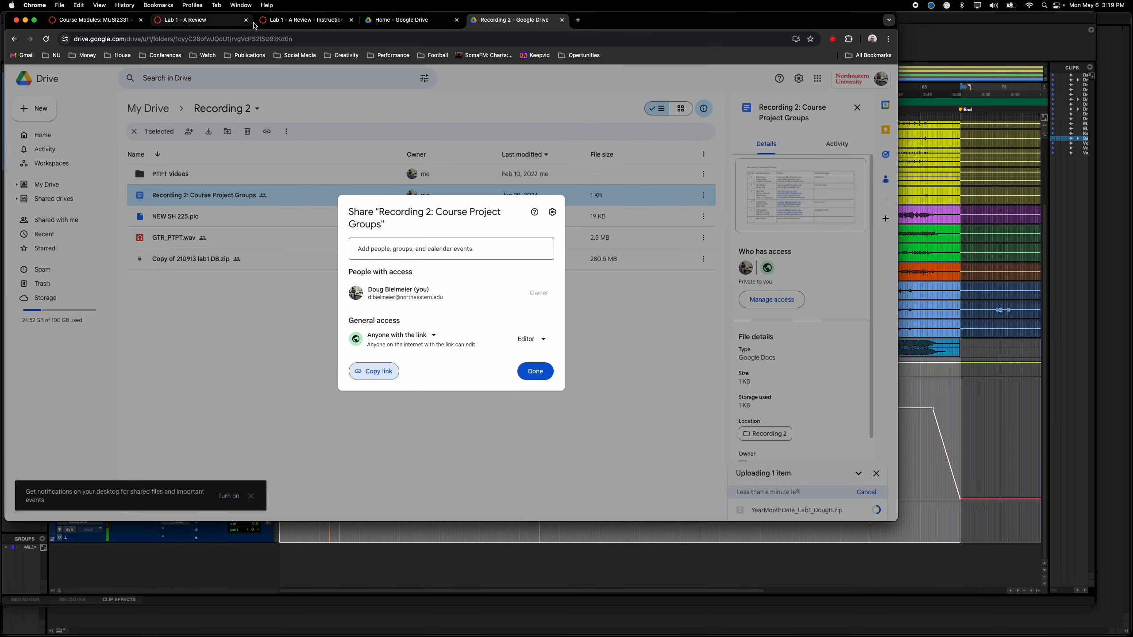
Step: Go to the Lab 1 - A Review assignment page in Canvas and start the assignment
click(193, 23)
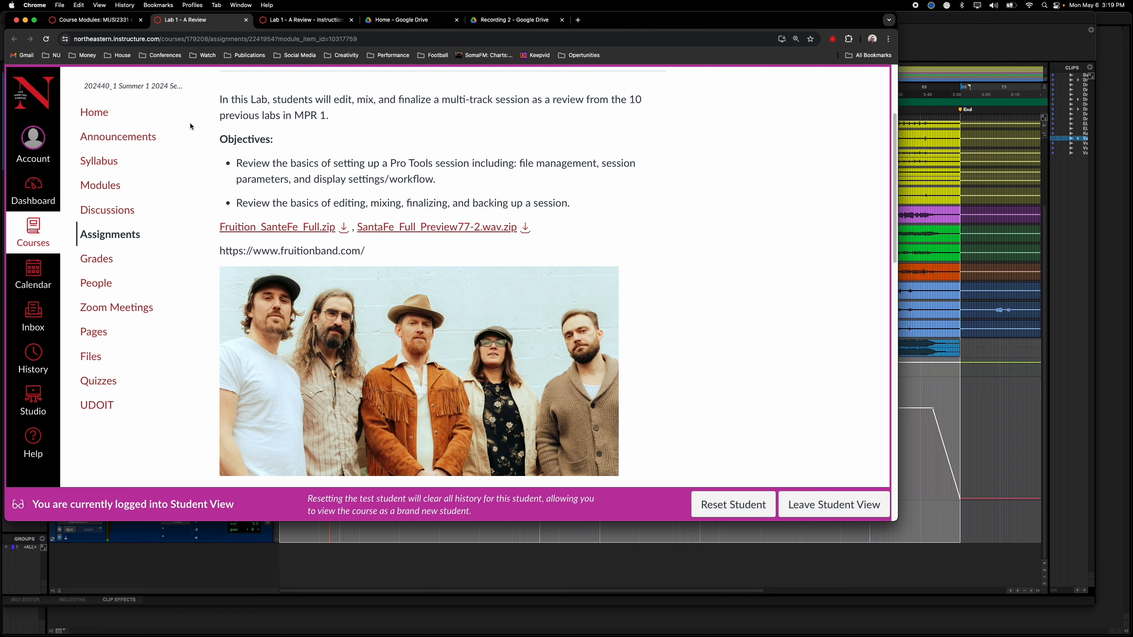
scroll(342, 192, up, 5)
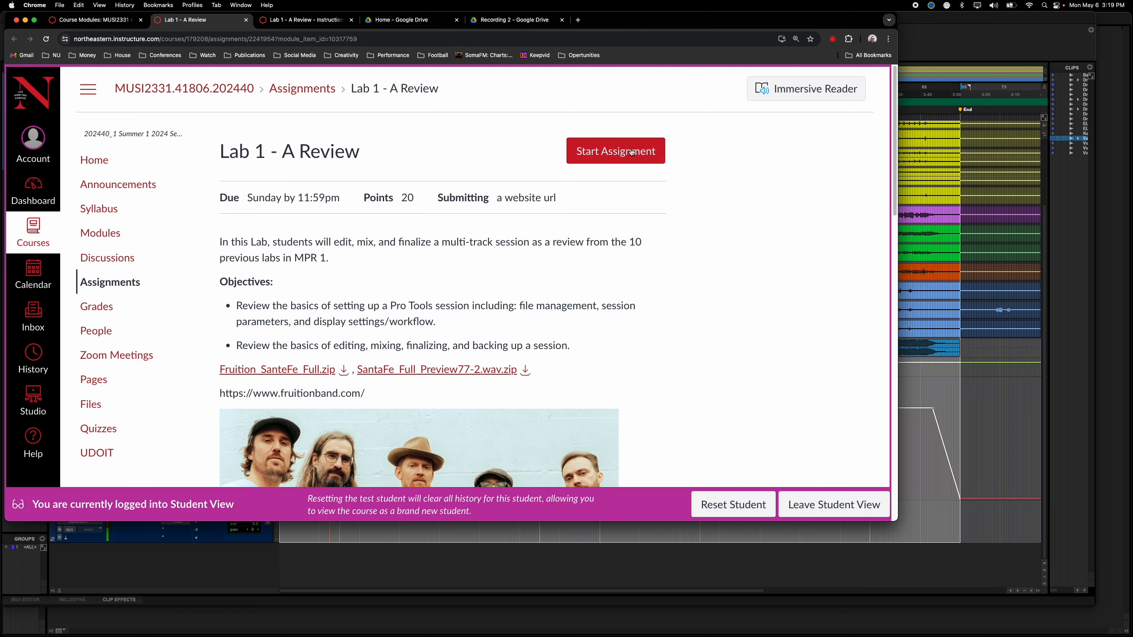
click(605, 159)
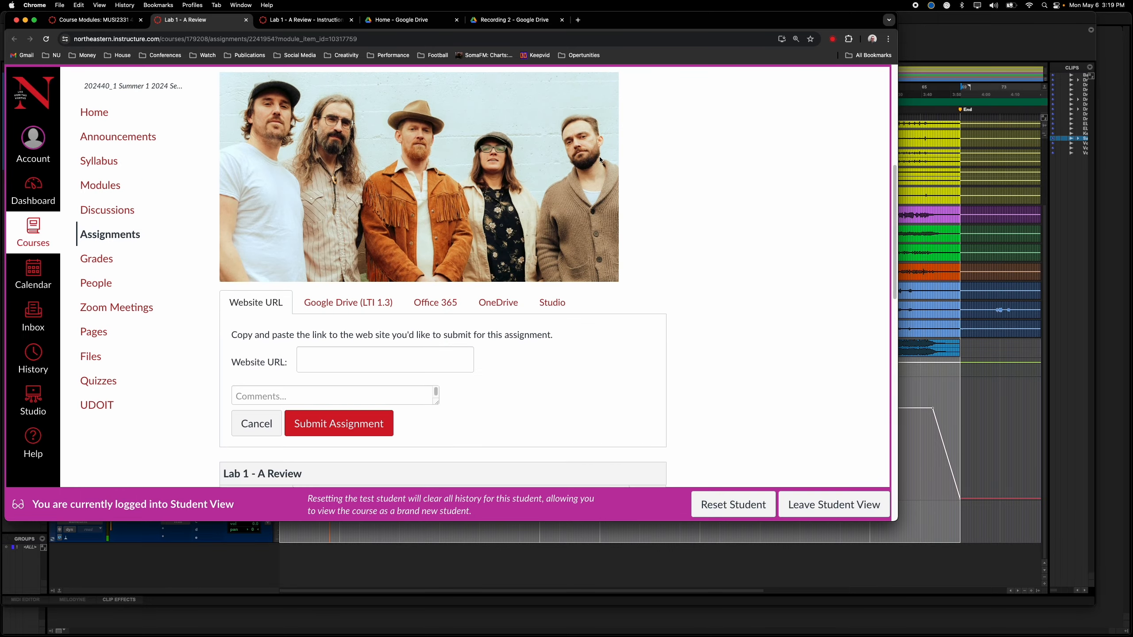
Step: Paste the copied sharing link as the Website URL of the submission and submit the assignment
scroll(513, 332, down, 3)
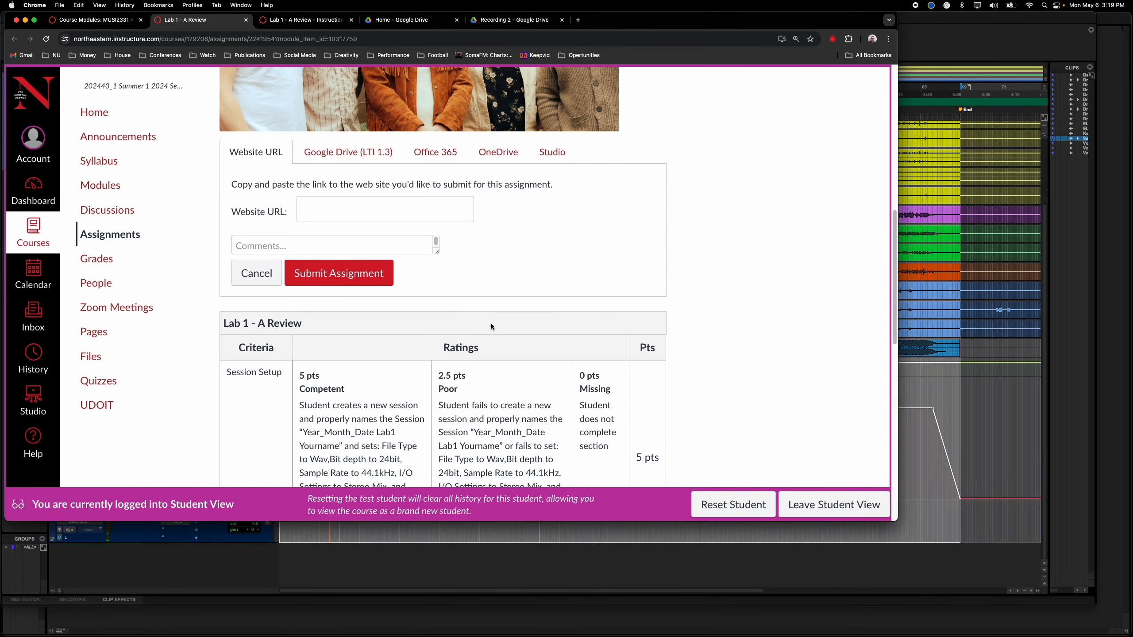
click(318, 216)
key(super+v)
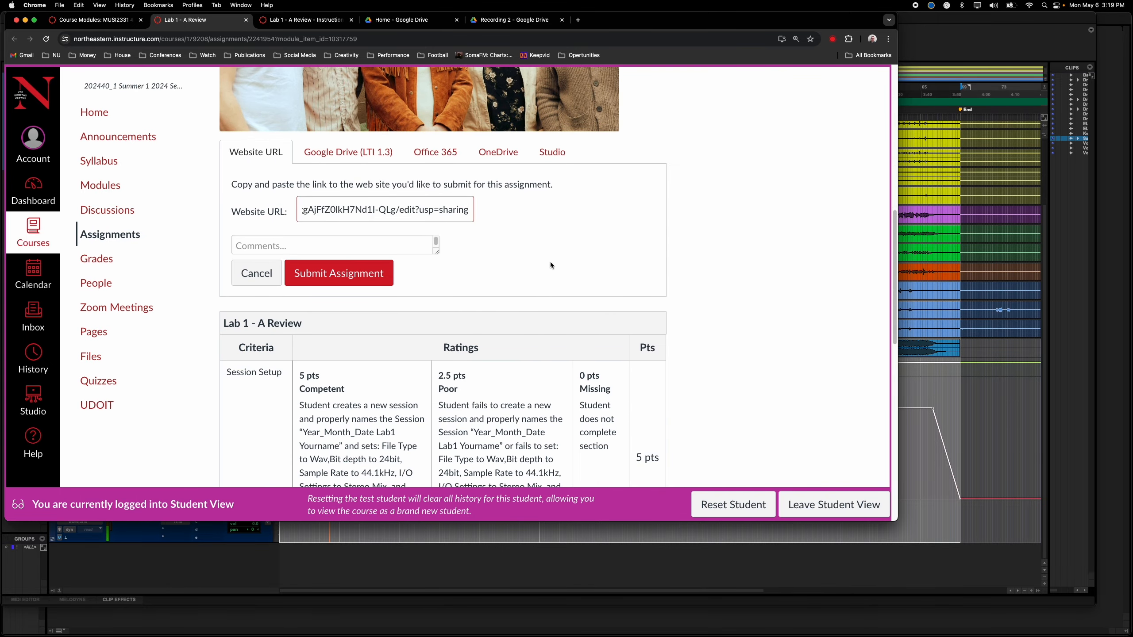
click(529, 267)
right_click(382, 213)
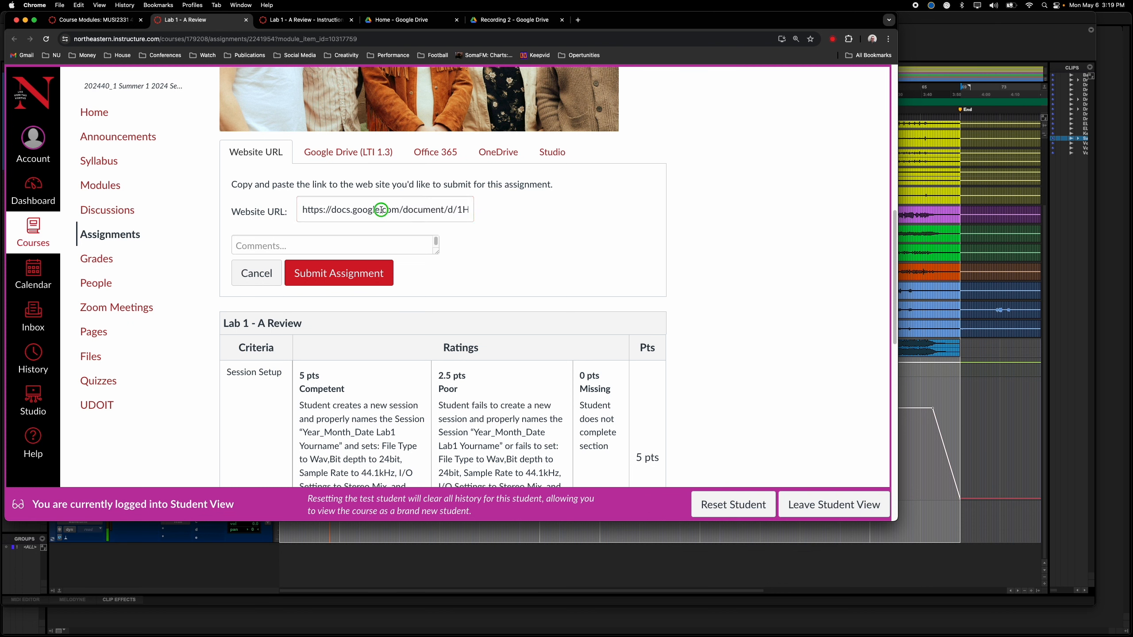
click(579, 249)
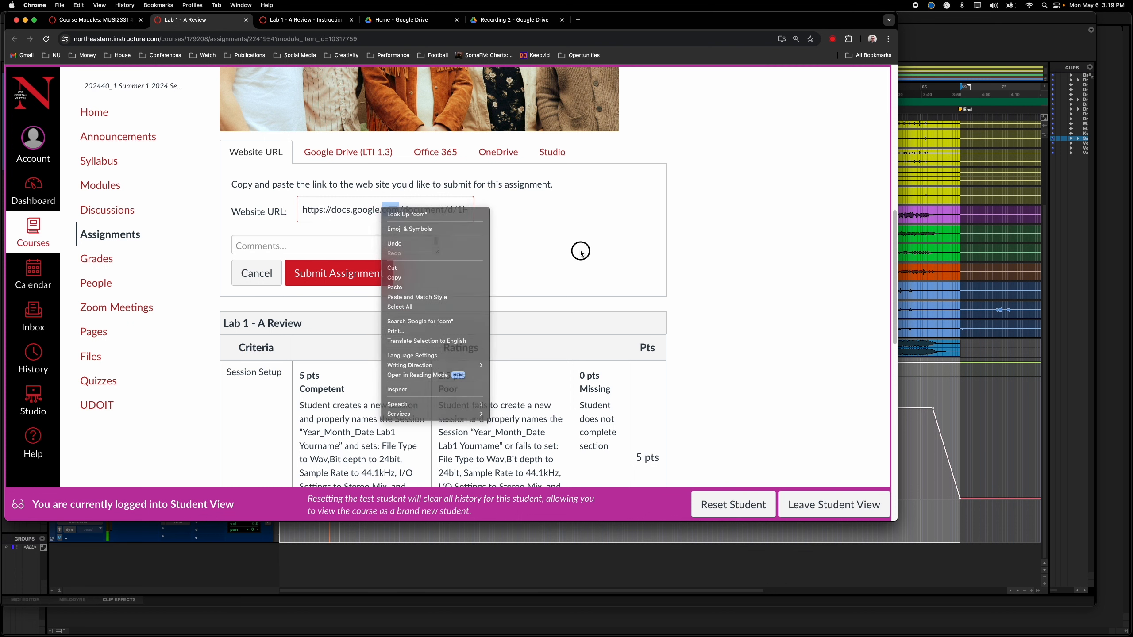
click(360, 279)
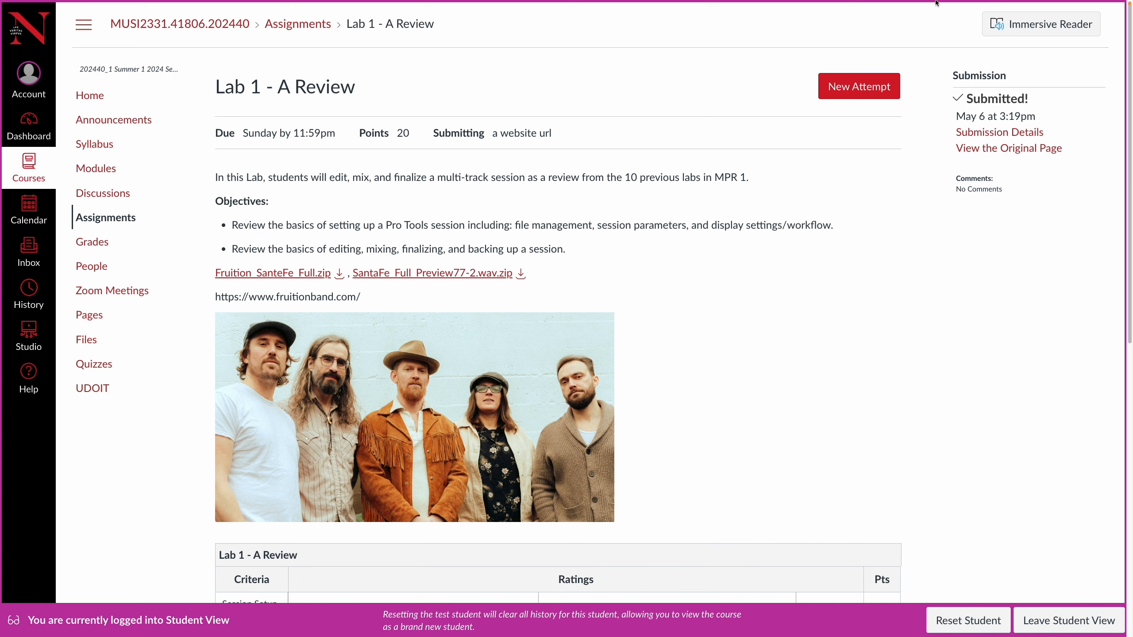
mouse_move(945, 3)
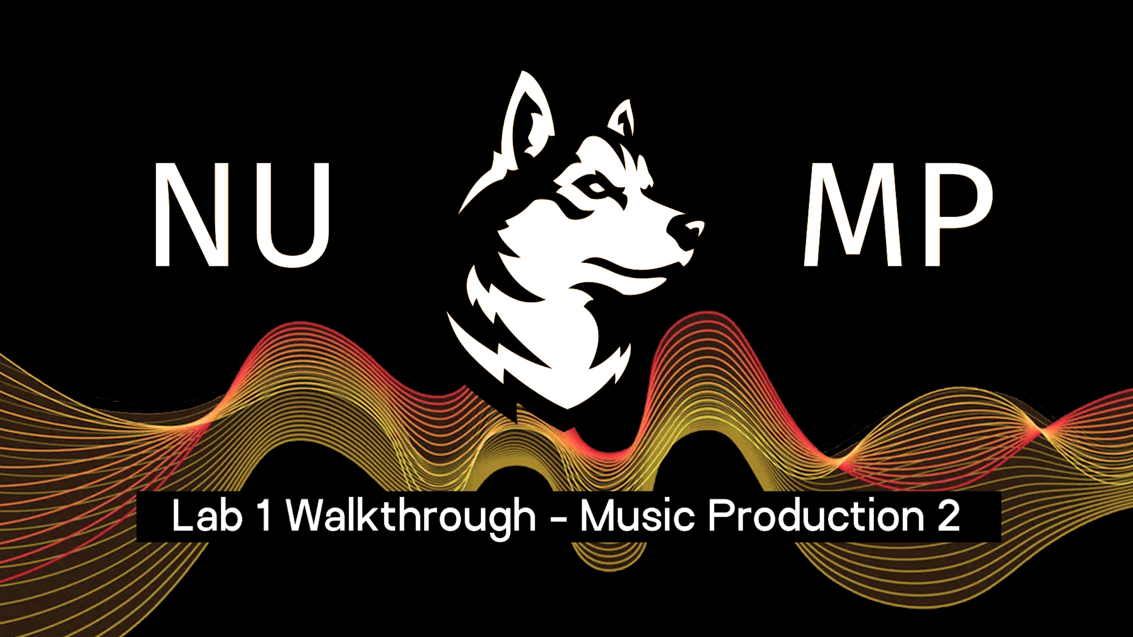